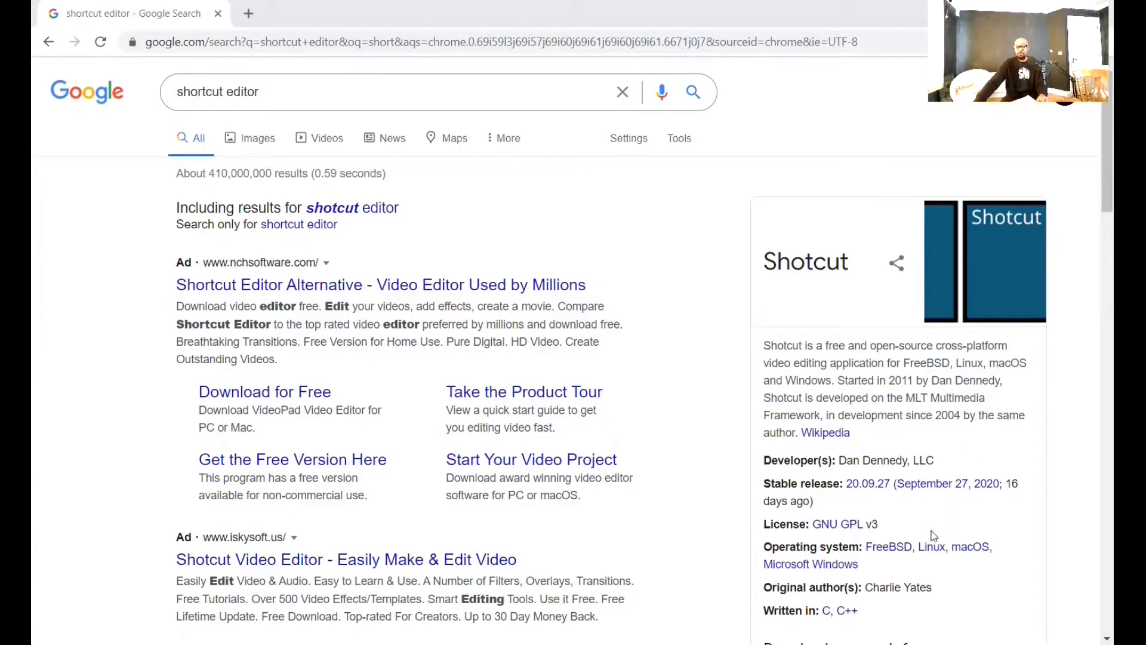
{"action": "scroll", "coordinate": [932, 529], "scroll_direction": "down", "scroll_amount": 3}
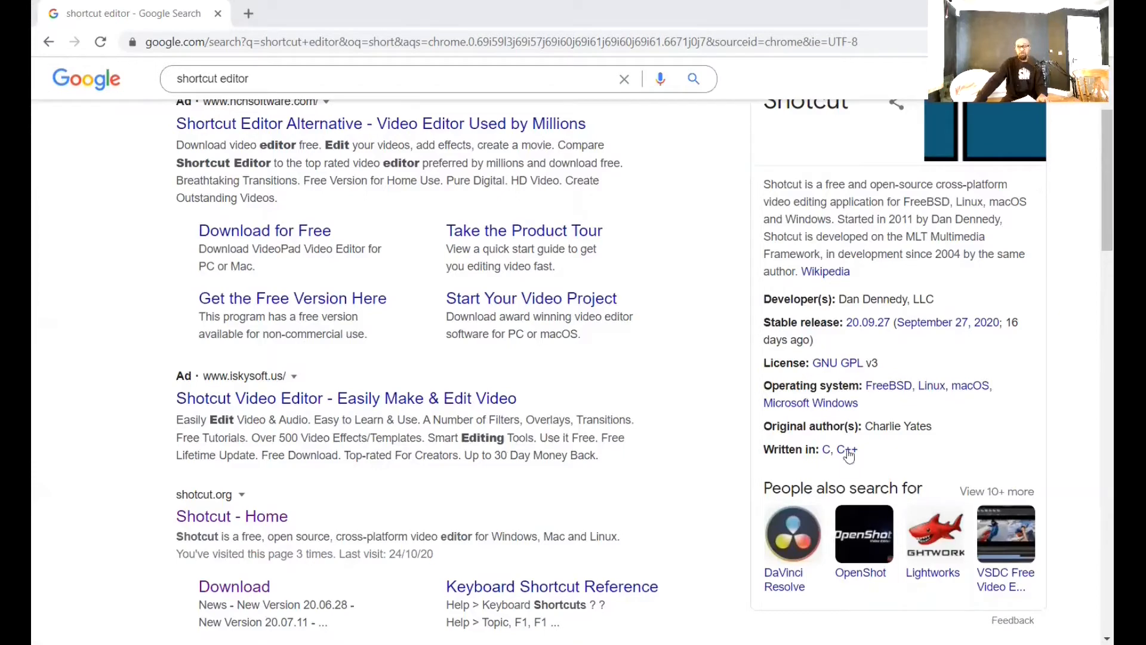
{"action": "scroll", "coordinate": [788, 340], "scroll_direction": "up", "scroll_amount": 3}
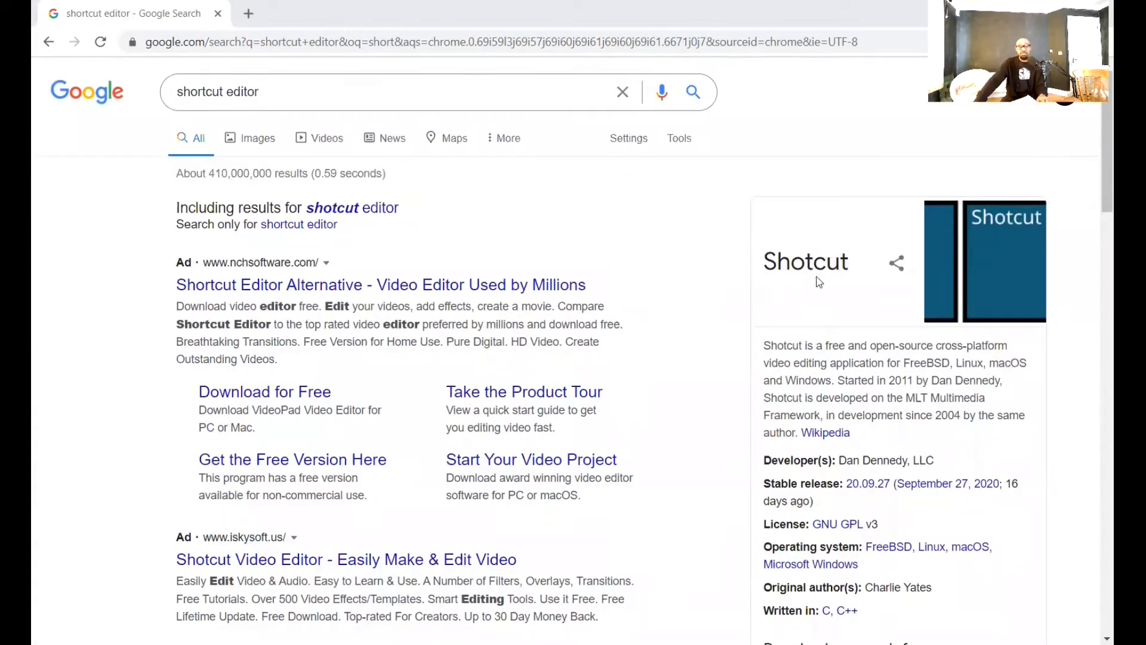
{"action": "left_click", "coordinate": [747, 205]}
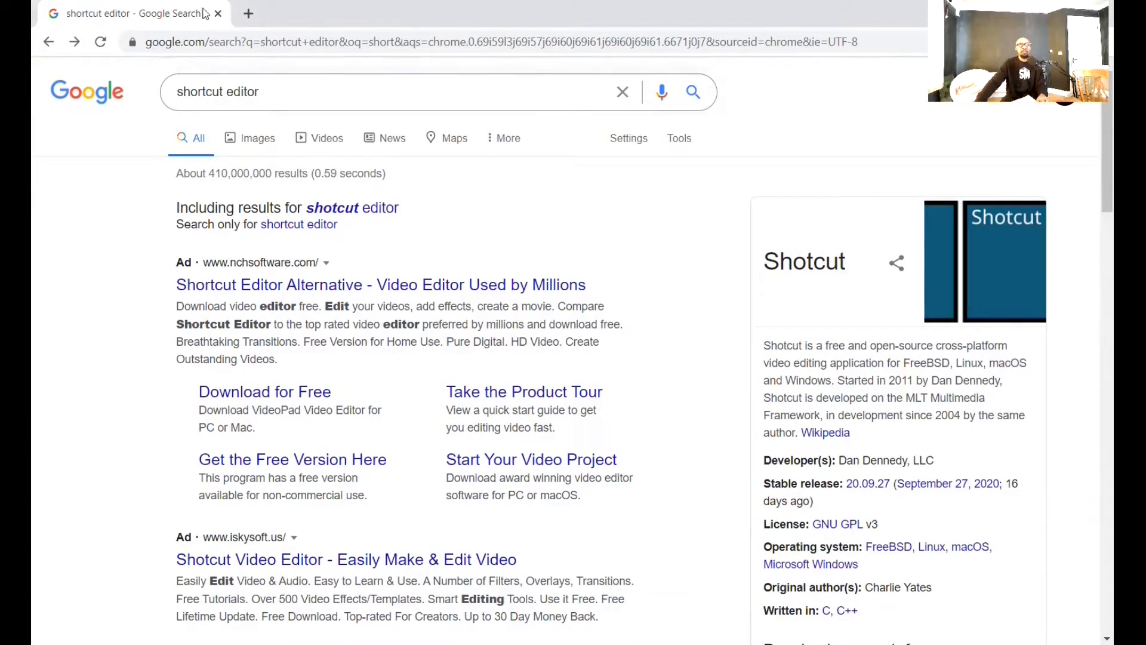
Search Google for shortcut.org and open the Shotcut home page from the results
{"action": "left_click_drag", "start_coordinate": [259, 93], "coordinate": [160, 119]}
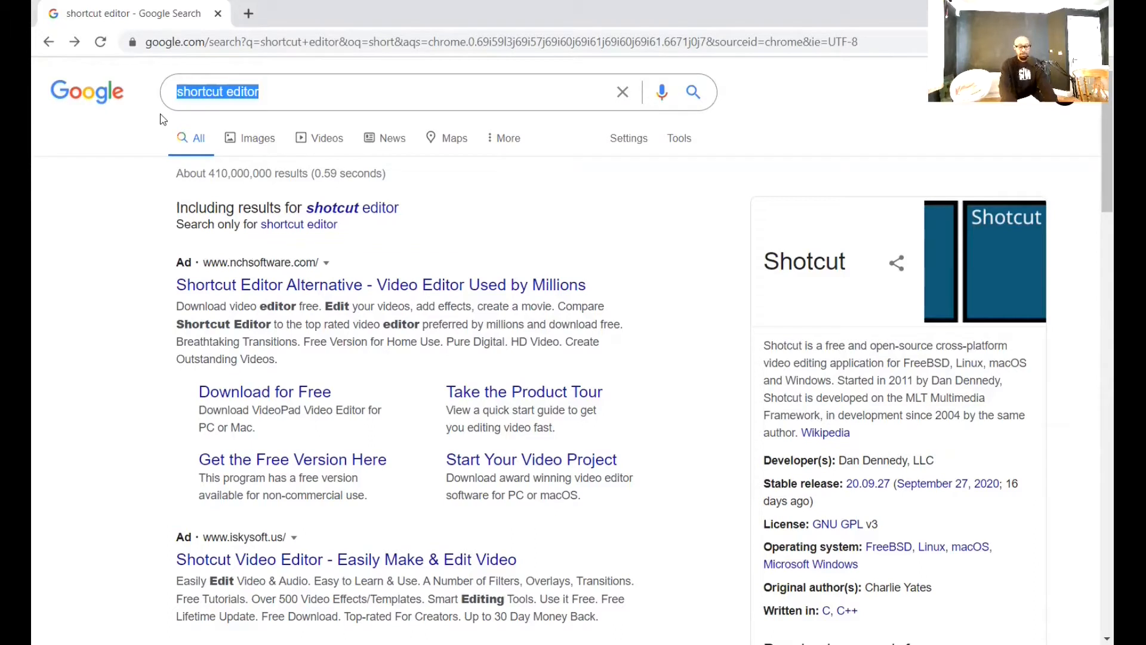
{"action": "type", "text": "sho"}
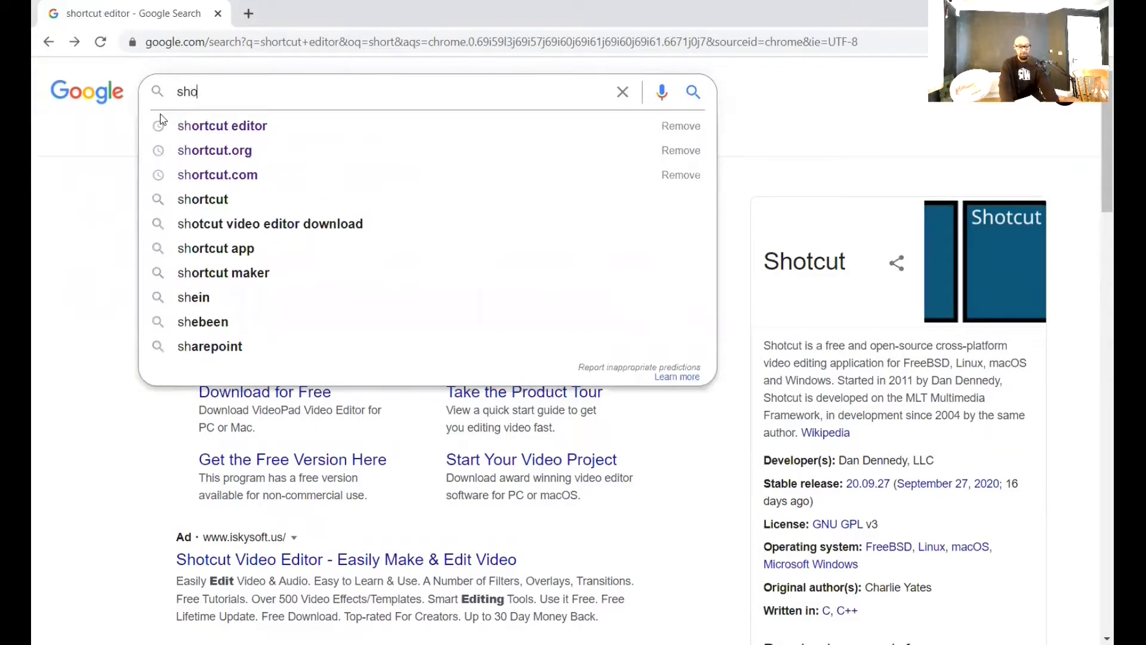
{"action": "type", "text": "rt"}
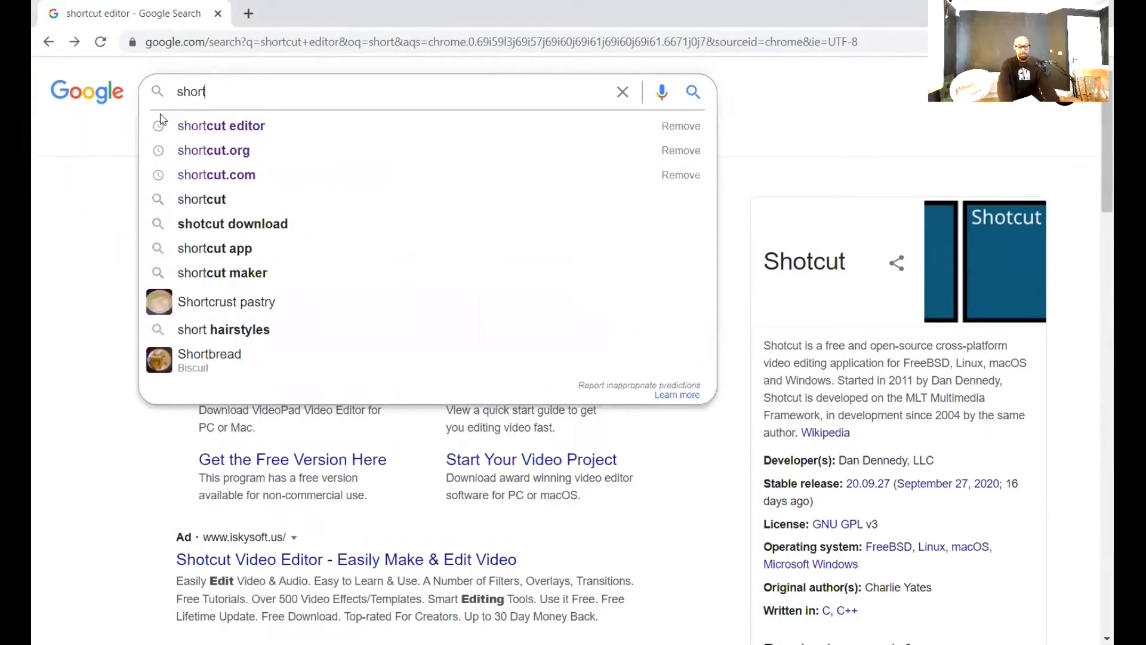
{"action": "type", "text": "cut"}
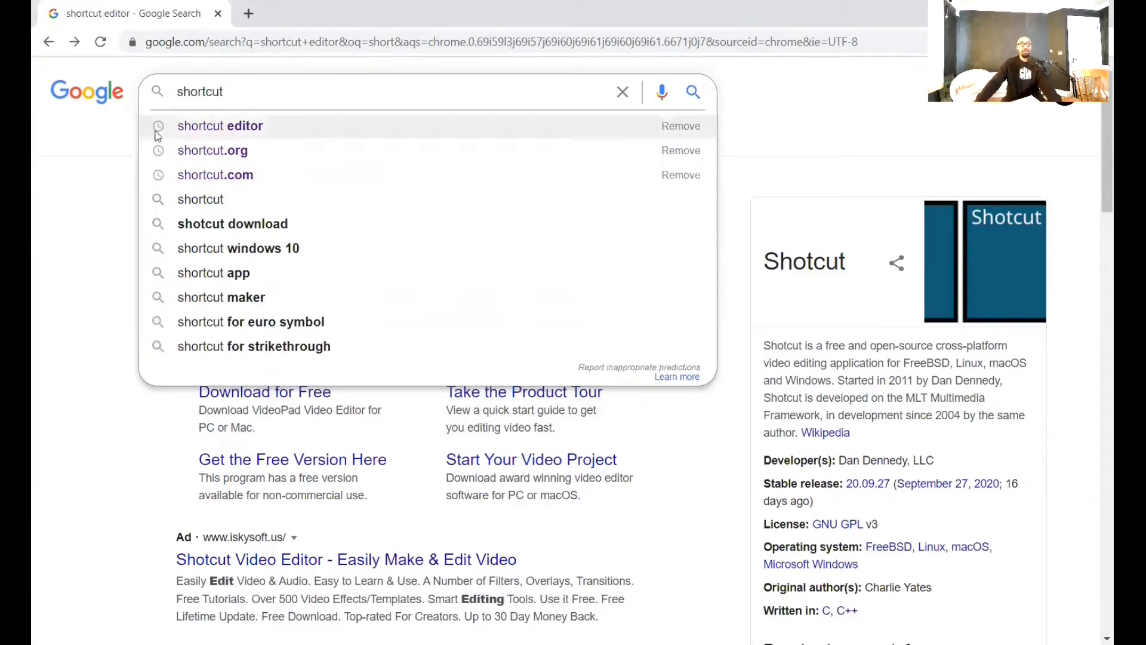
{"action": "left_click", "coordinate": [212, 154]}
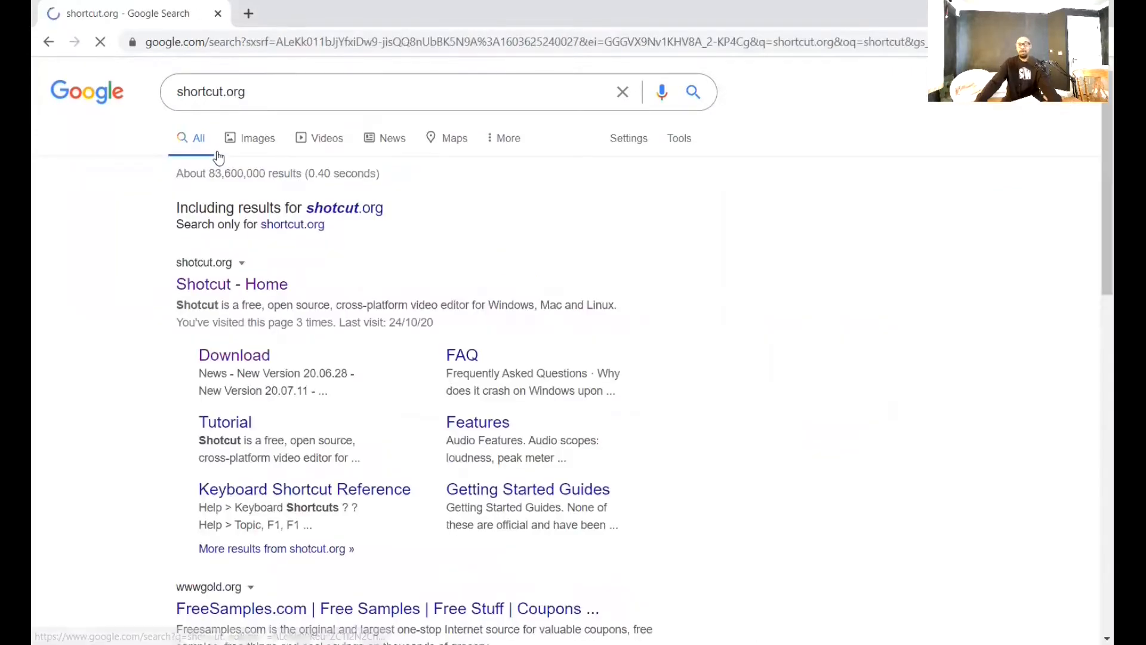
{"action": "left_click", "coordinate": [205, 291]}
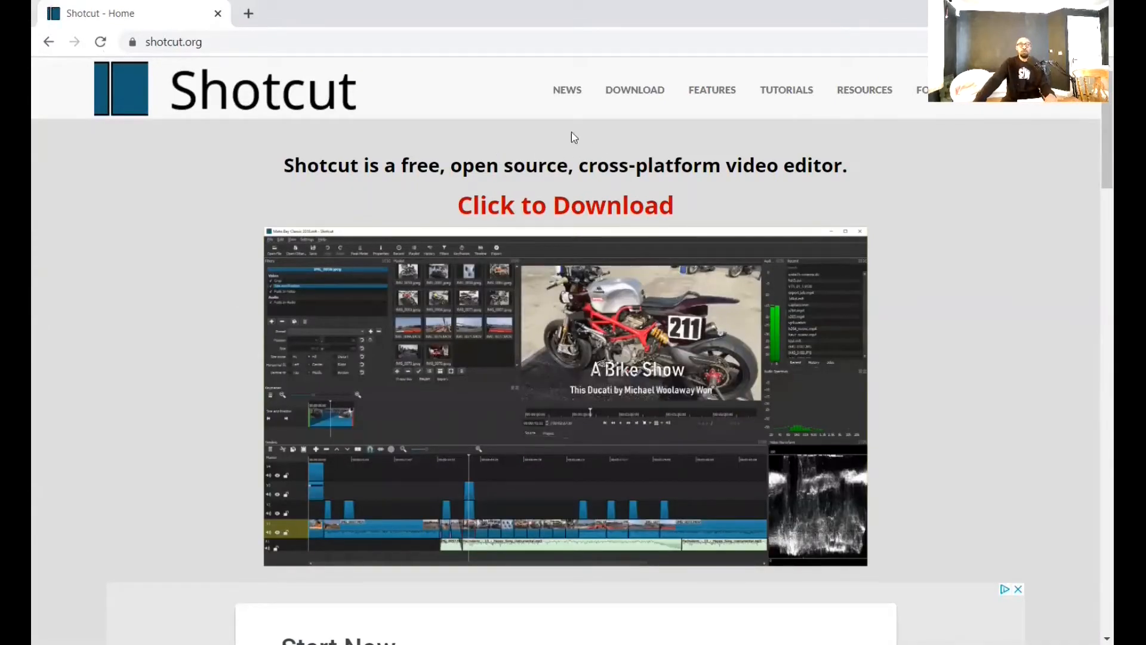
Open the Shotcut download page and look through the installers and portable zips offered for Windows
{"action": "left_click", "coordinate": [640, 94]}
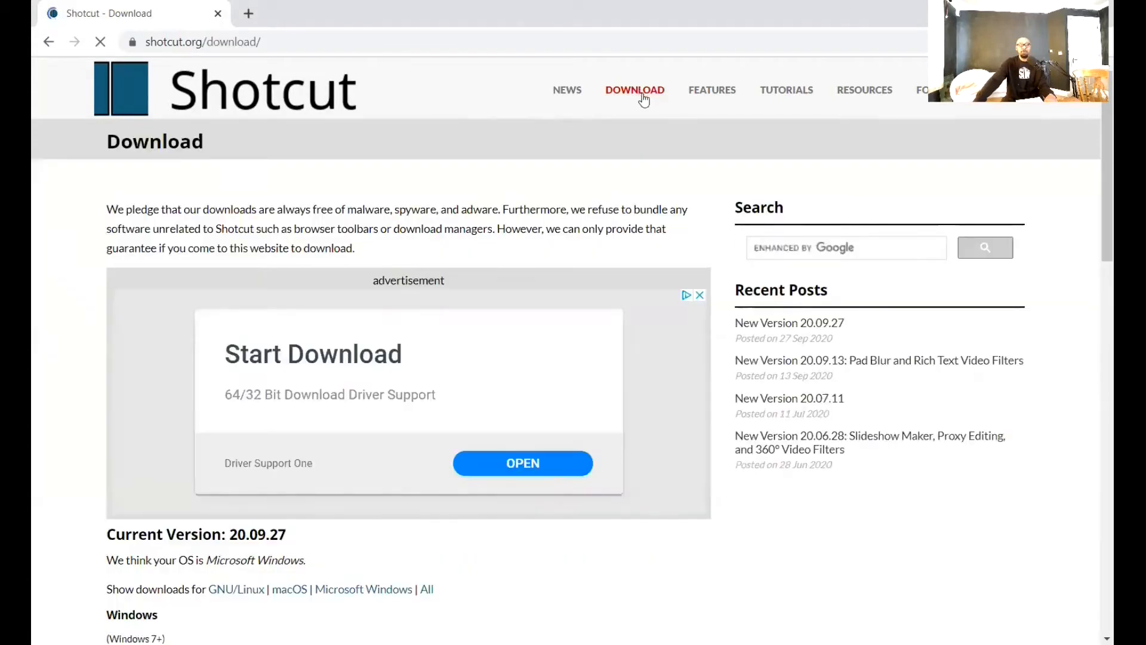
{"action": "scroll", "coordinate": [620, 152], "scroll_direction": "down", "scroll_amount": 3}
{"action": "scroll", "coordinate": [620, 152], "scroll_direction": "up", "scroll_amount": 3}
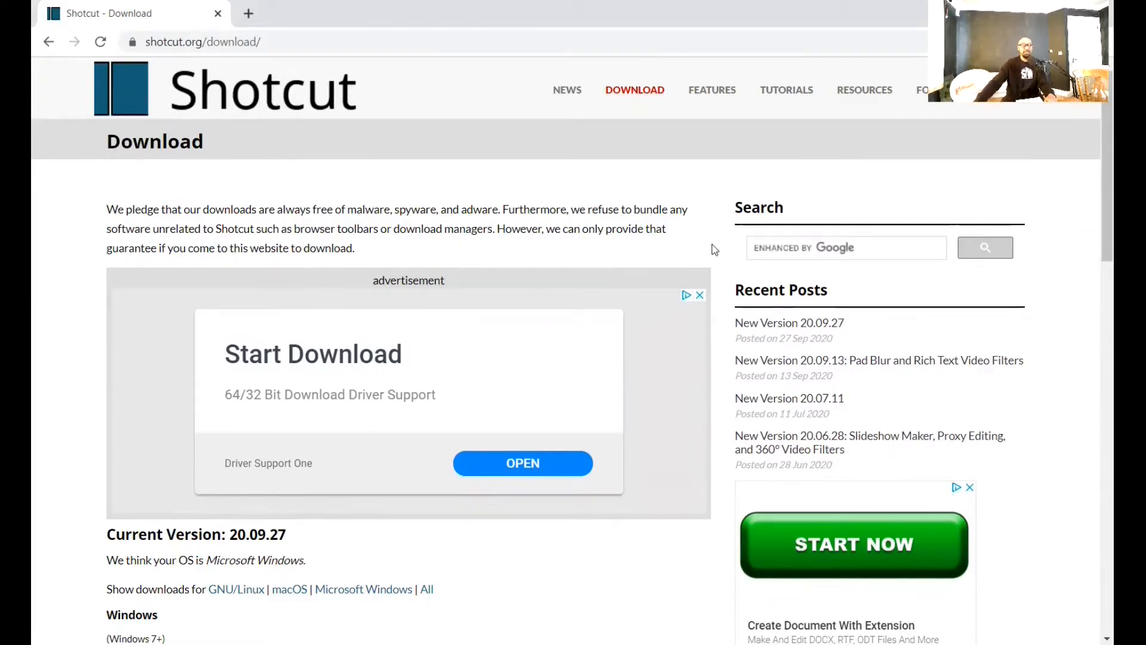
{"action": "scroll", "coordinate": [713, 247], "scroll_direction": "down", "scroll_amount": 3}
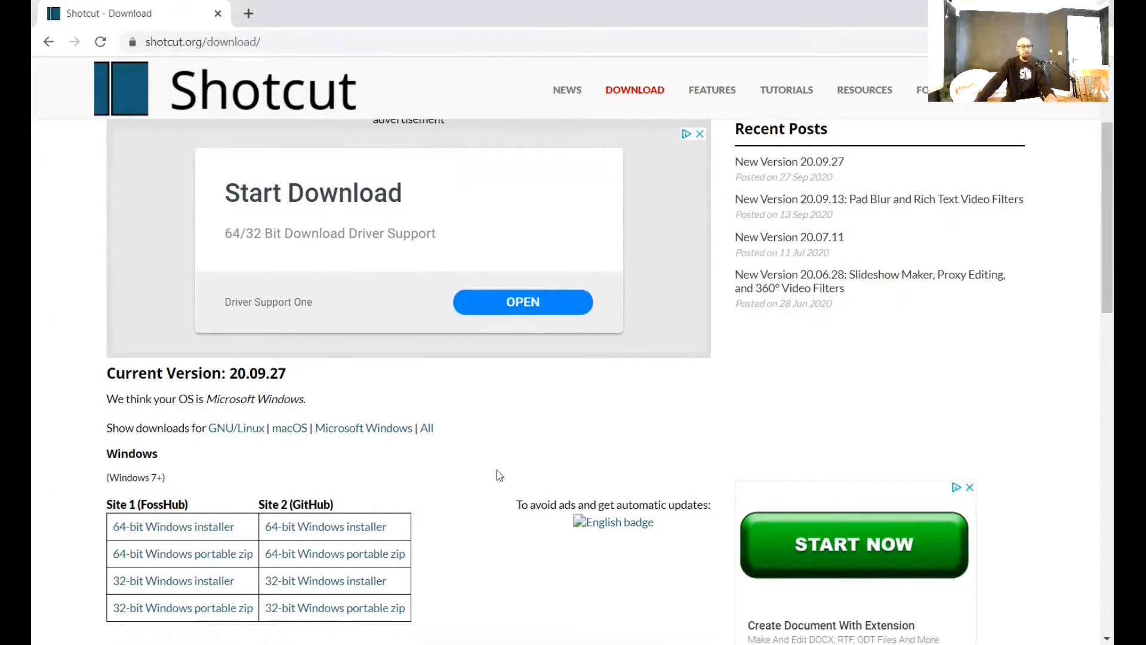
{"action": "scroll", "coordinate": [494, 469], "scroll_direction": "down", "scroll_amount": 1}
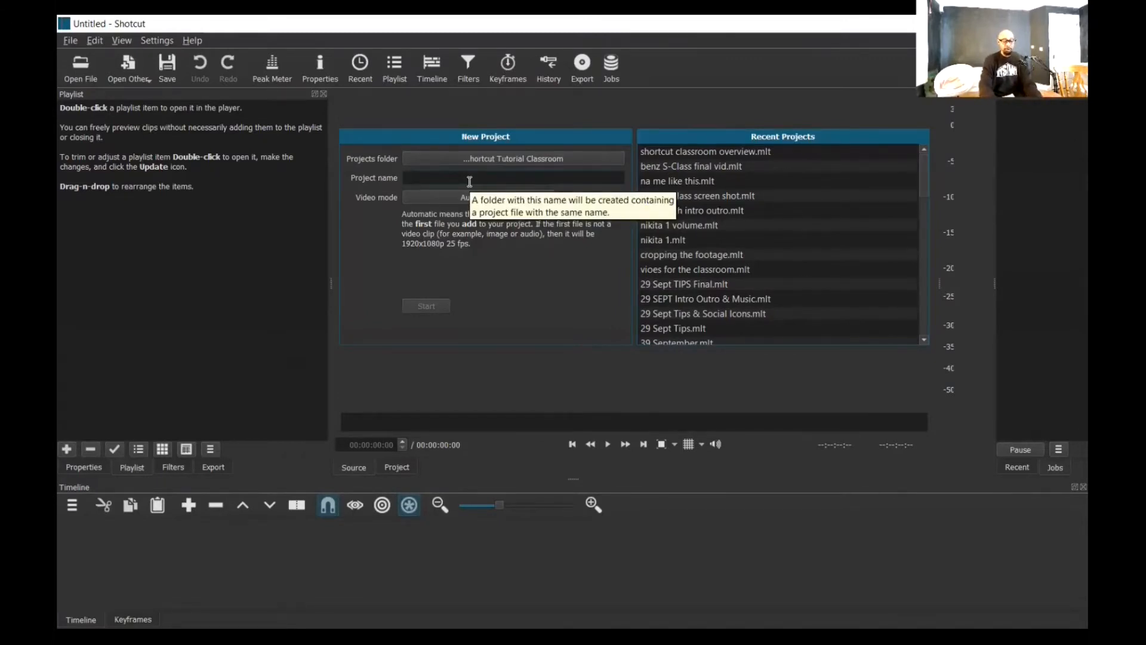
In Shotcut, create a new project named "shortcut classroom review" in the Shortcut Tutorial Classroom folder with Automatic video mode
{"action": "type", "text": "shor"}
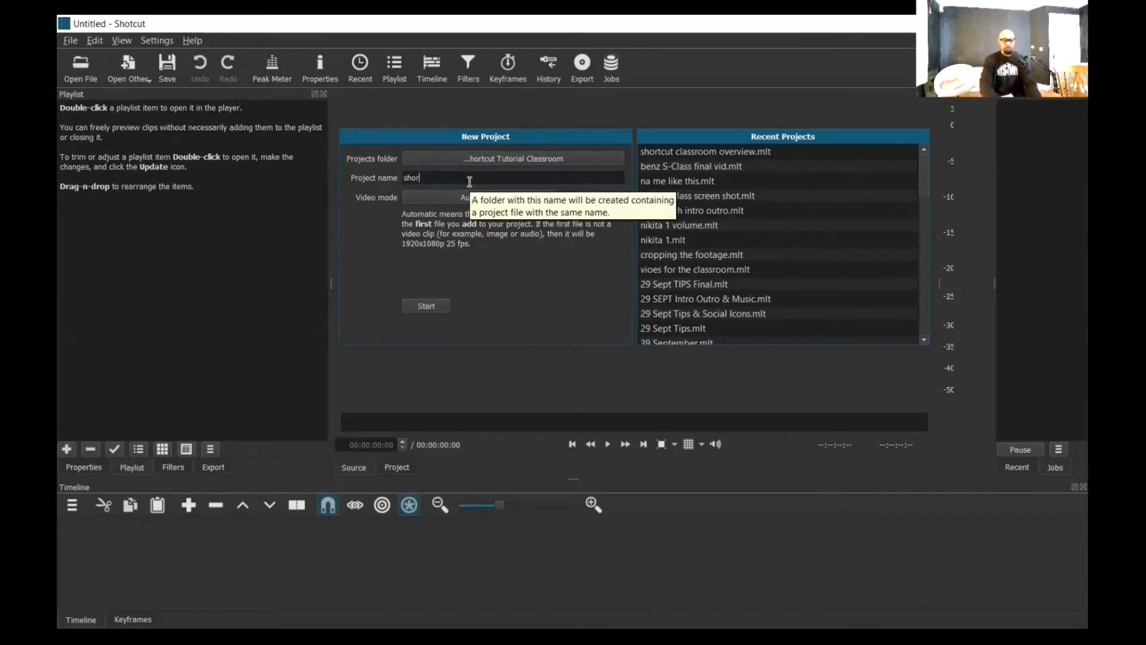
{"action": "type", "text": "tcut"}
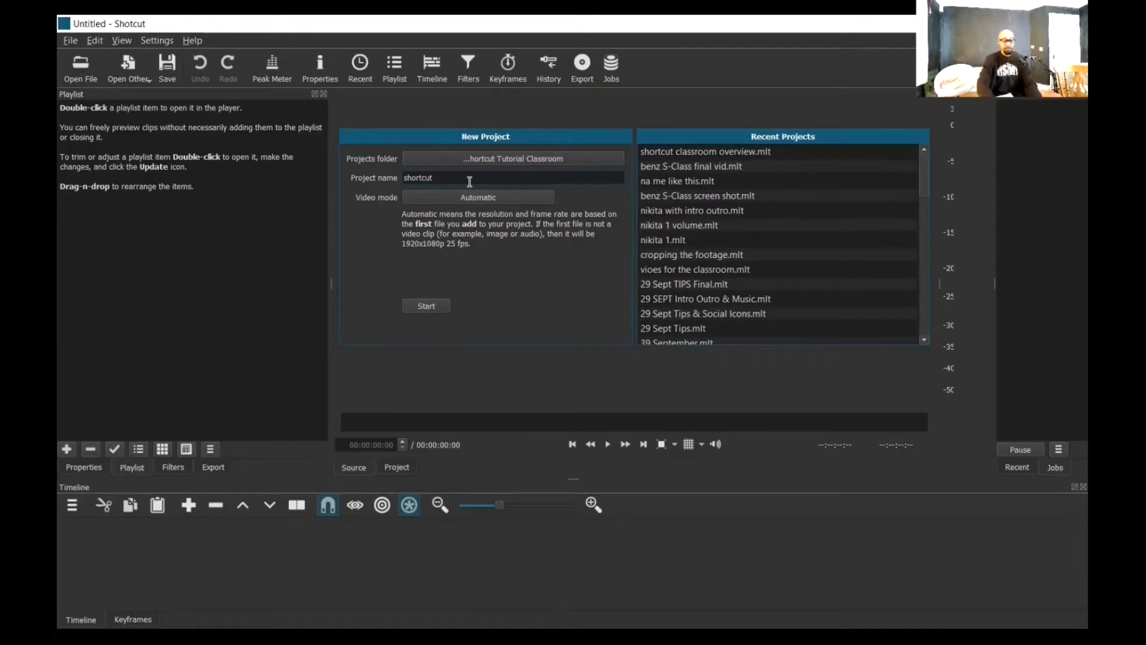
{"action": "type", "text": " cls"}
{"action": "type", "text": "ass"}
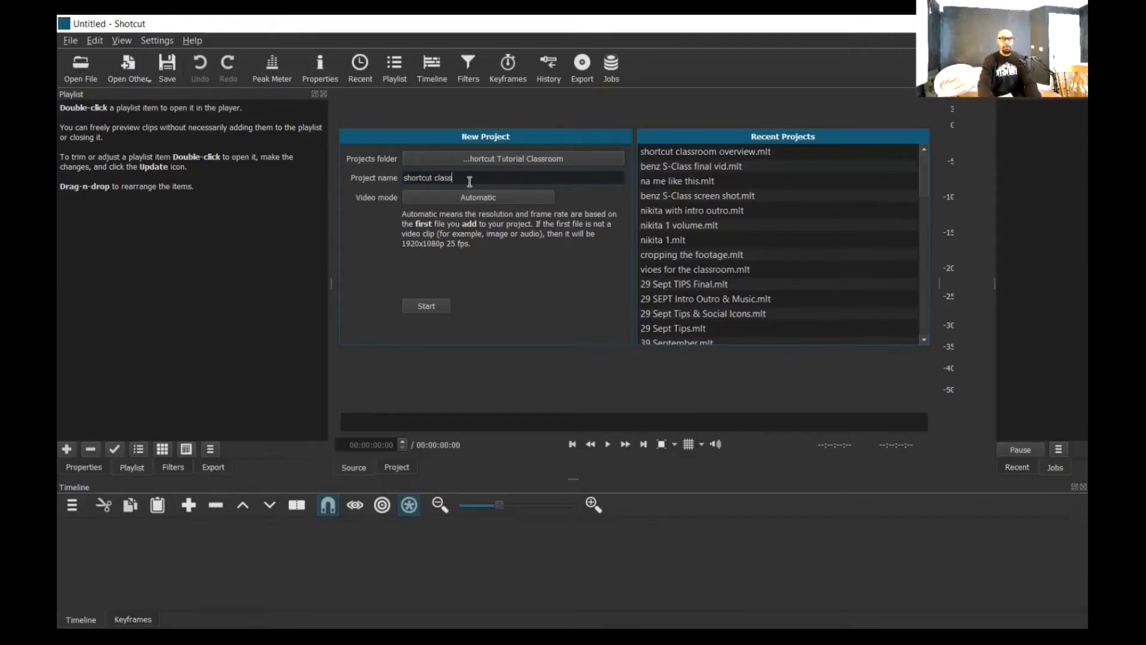
{"action": "type", "text": "room"}
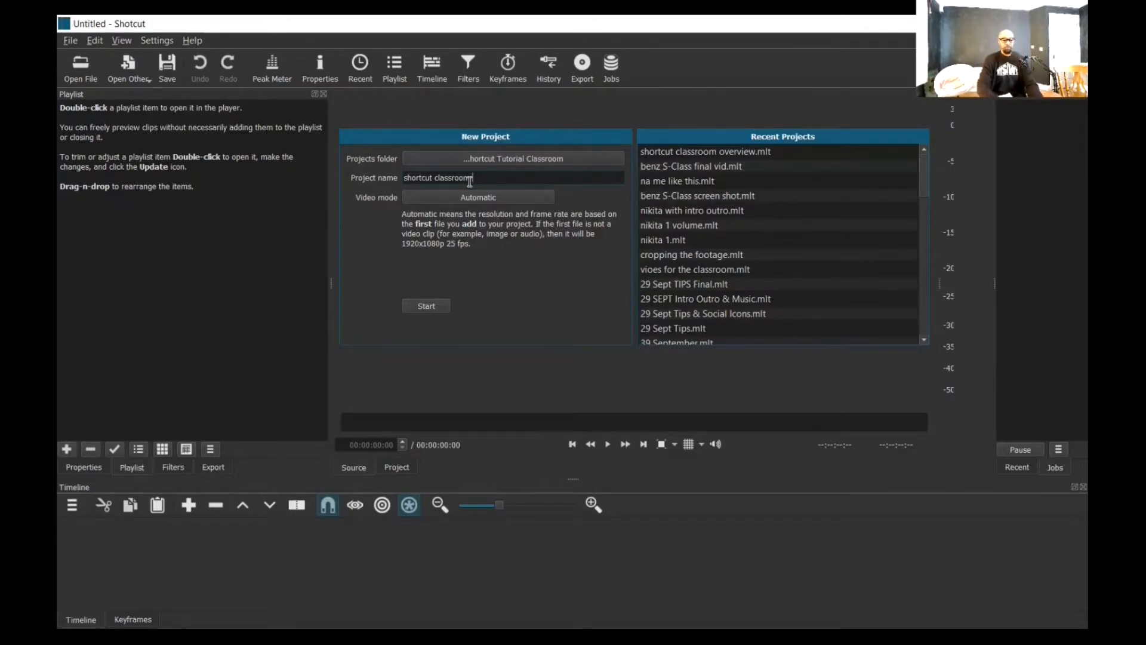
{"action": "type", "text": " review"}
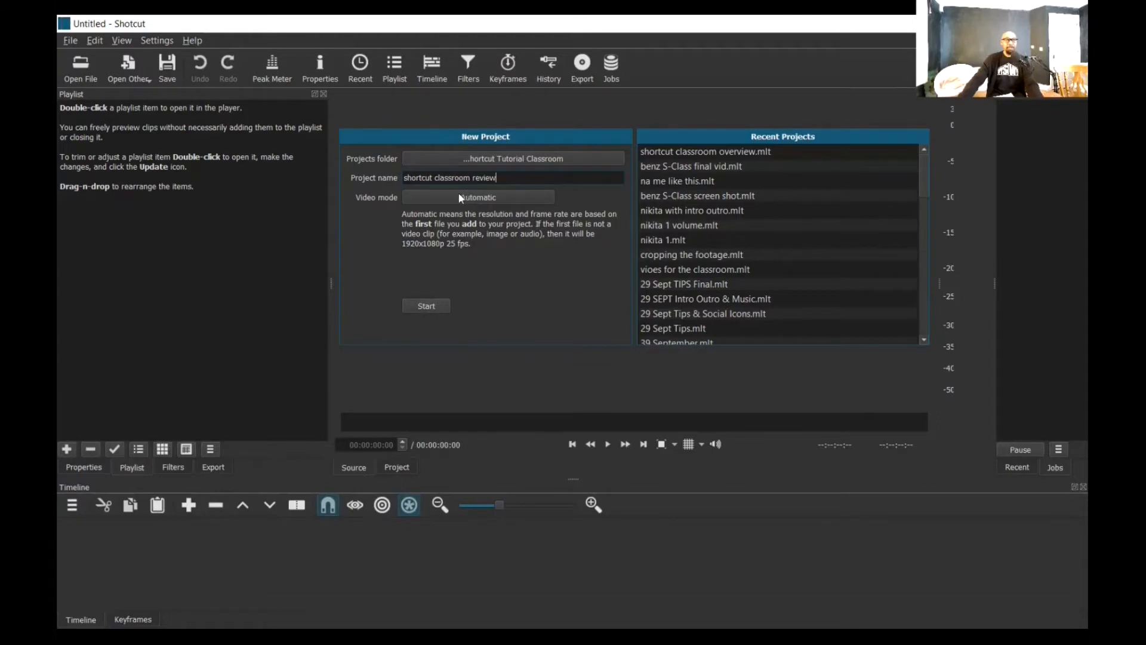
{"action": "left_click", "coordinate": [432, 304]}
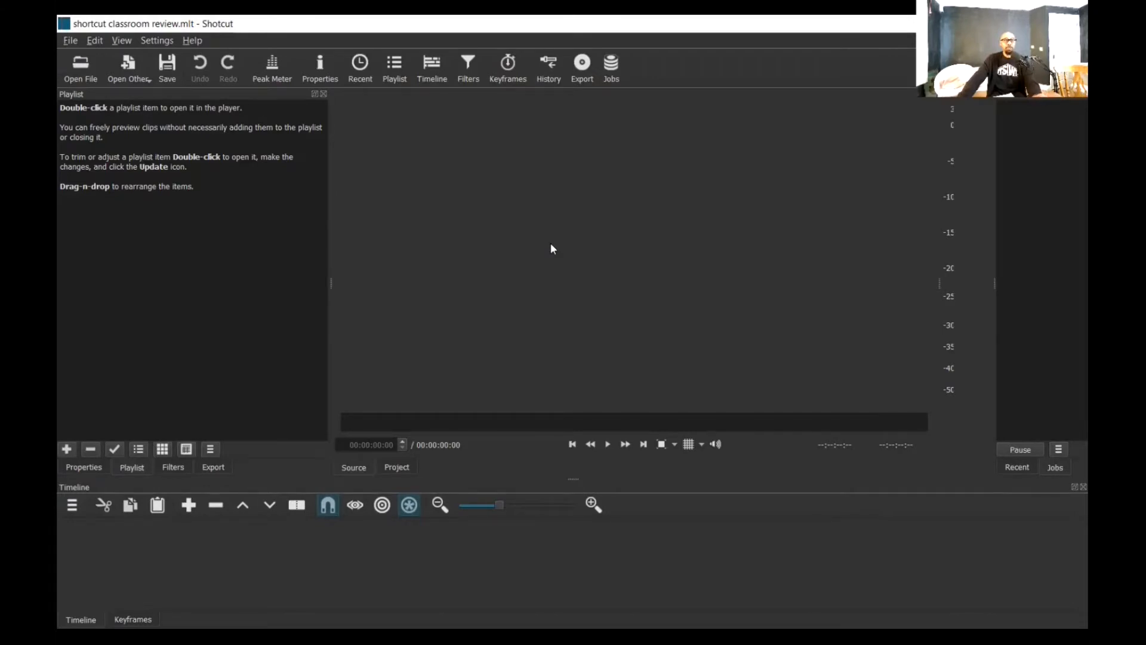
Add the video "Intro A1 nicrophone red jacket" from the Shortcut Tutorial Classroom folder in File Explorer to the Shotcut playlist
{"action": "left_click", "coordinate": [83, 69]}
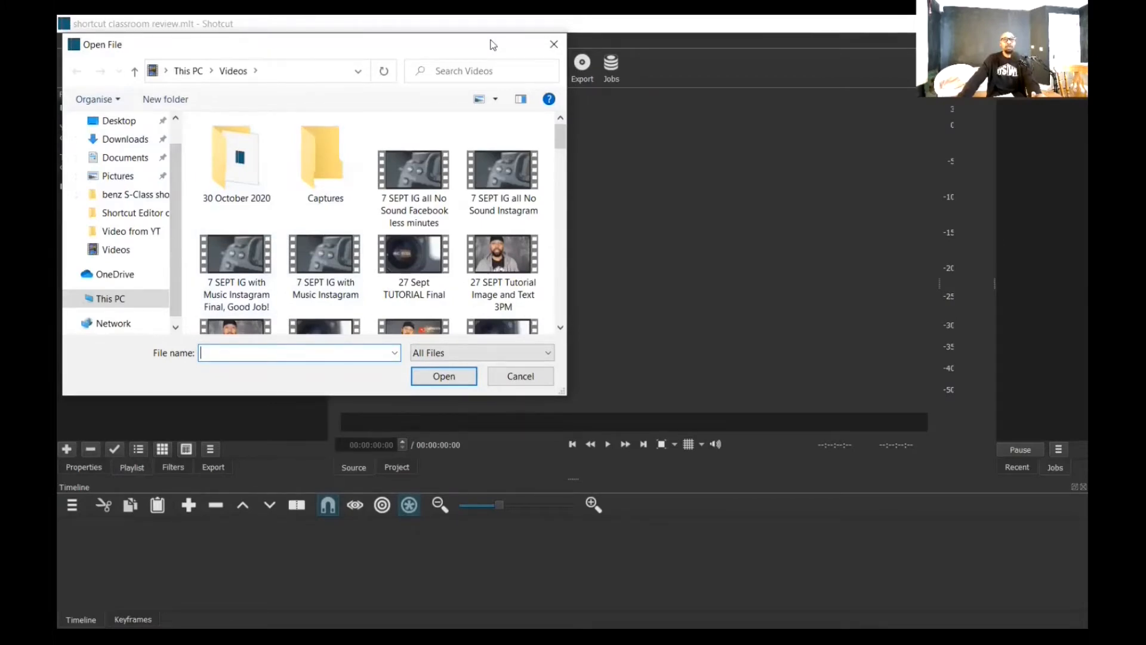
{"action": "left_click", "coordinate": [554, 44]}
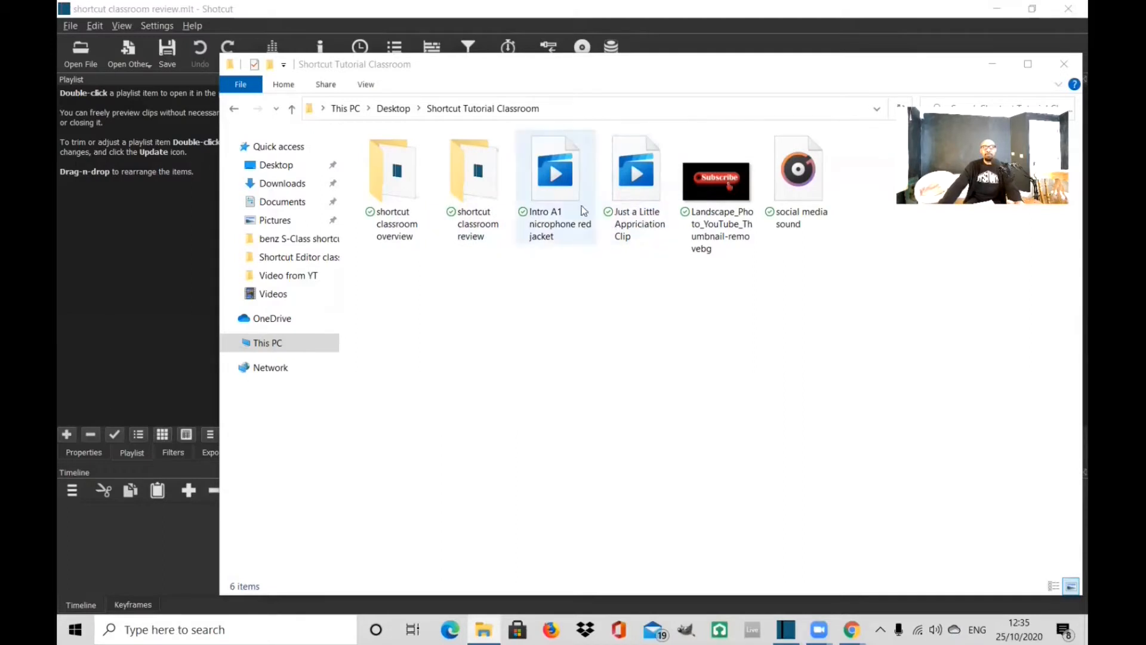
{"action": "left_click", "coordinate": [740, 81]}
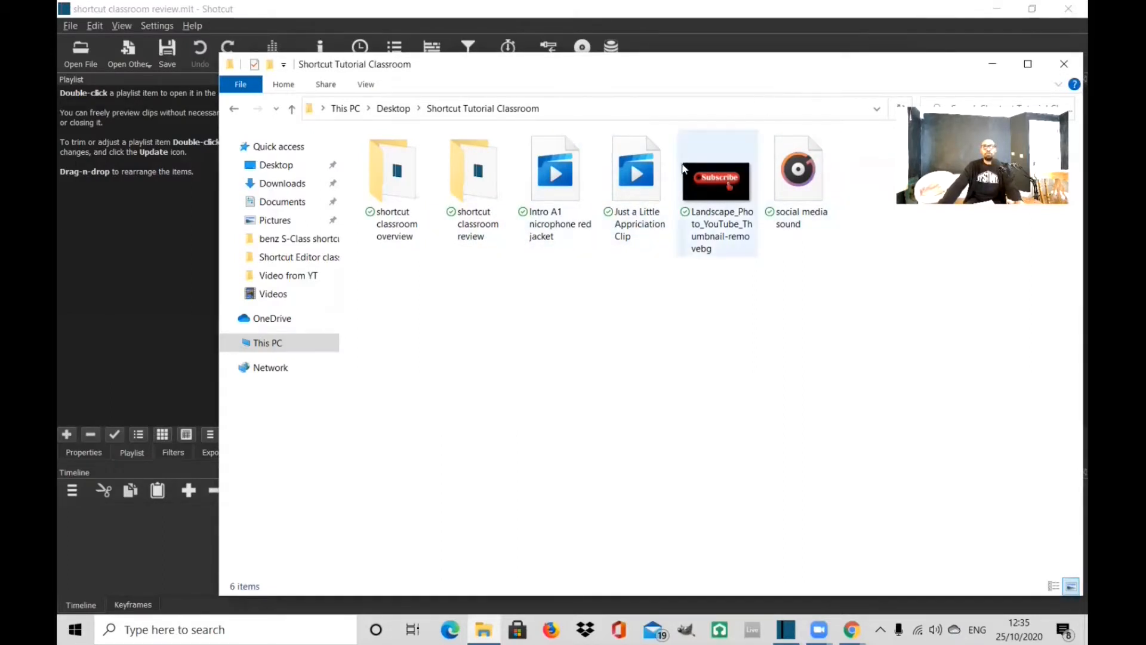
{"action": "left_click_drag", "start_coordinate": [561, 177], "coordinate": [119, 197]}
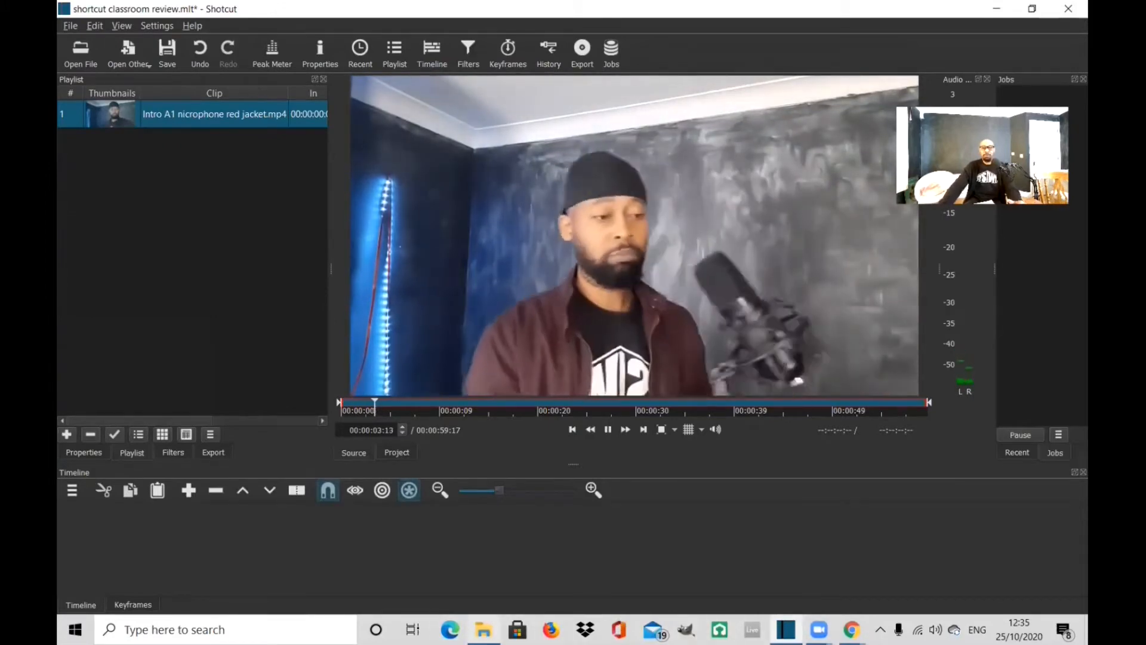
Add the "Just a Little Appriciation Clip" video, the Subscribe thumbnail image and the "social media sound" audio from the folder to the playlist
{"action": "mouse_move", "coordinate": [483, 630]}
{"action": "left_click", "coordinate": [494, 593]}
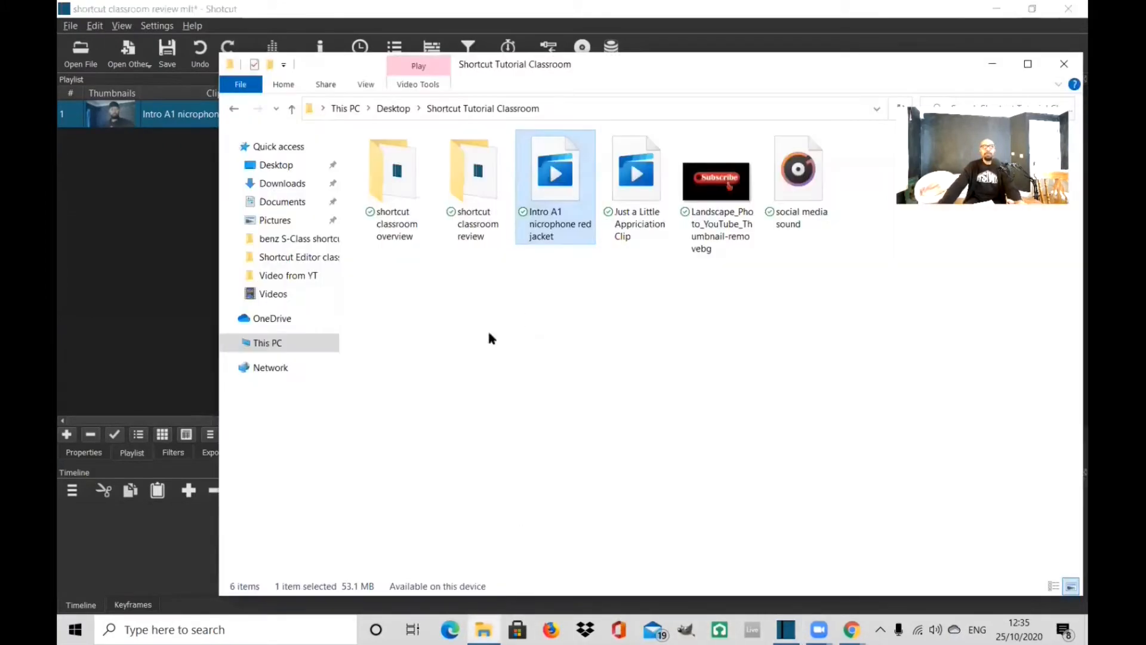
{"action": "left_click_drag", "start_coordinate": [634, 173], "coordinate": [134, 255]}
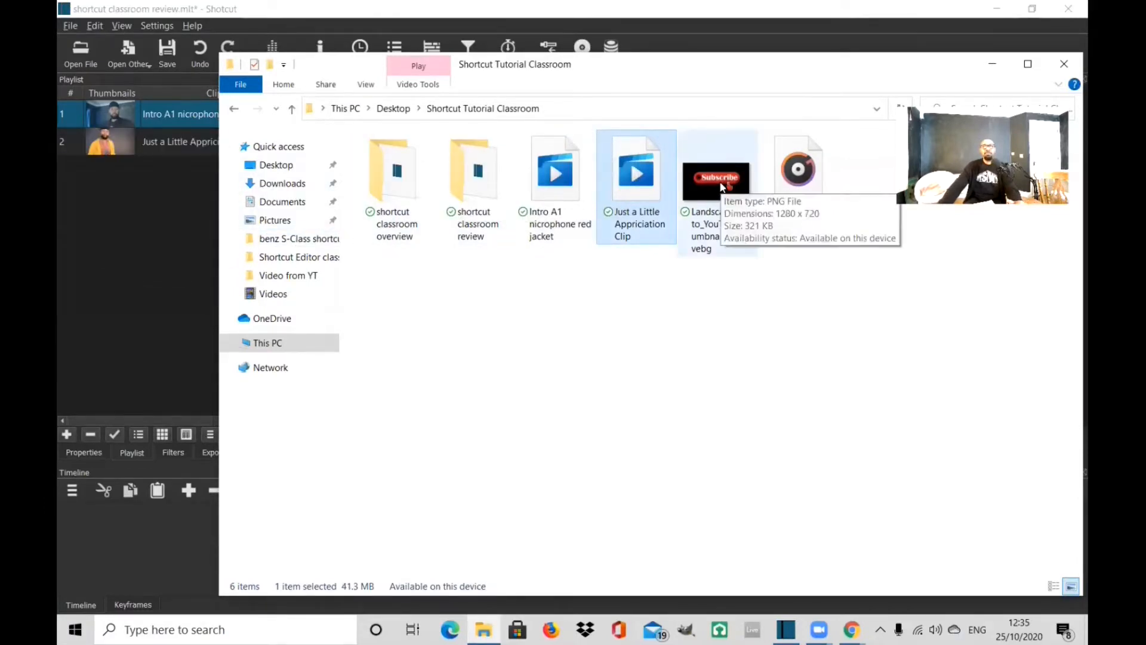
{"action": "left_click_drag", "start_coordinate": [720, 186], "coordinate": [105, 256]}
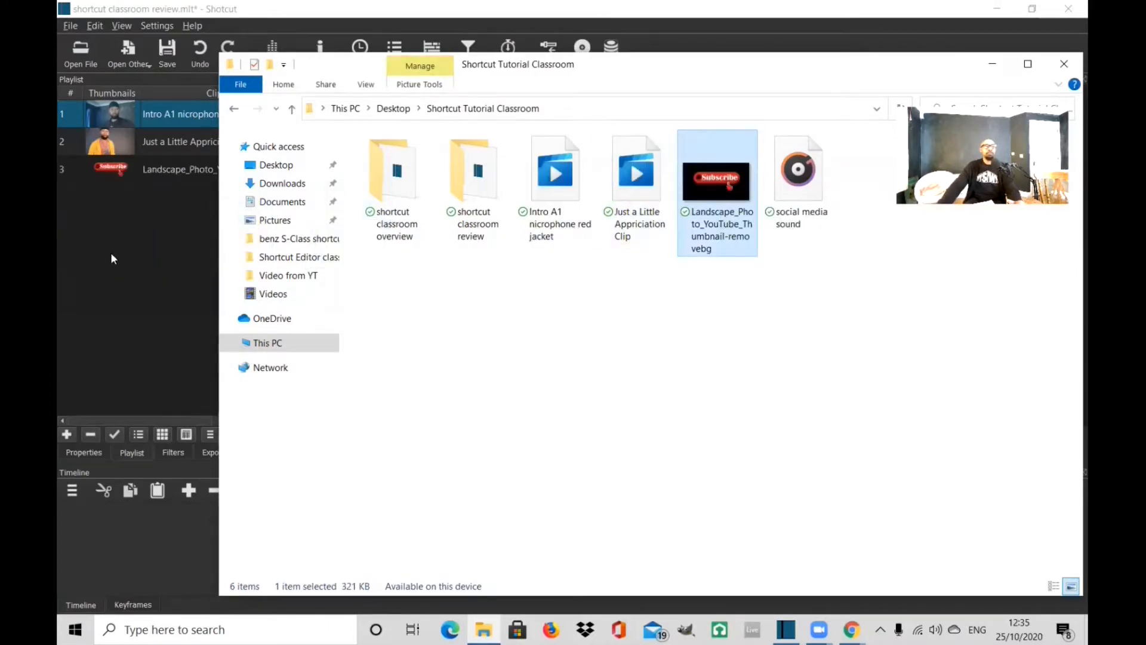
{"action": "left_click_drag", "start_coordinate": [801, 193], "coordinate": [106, 301]}
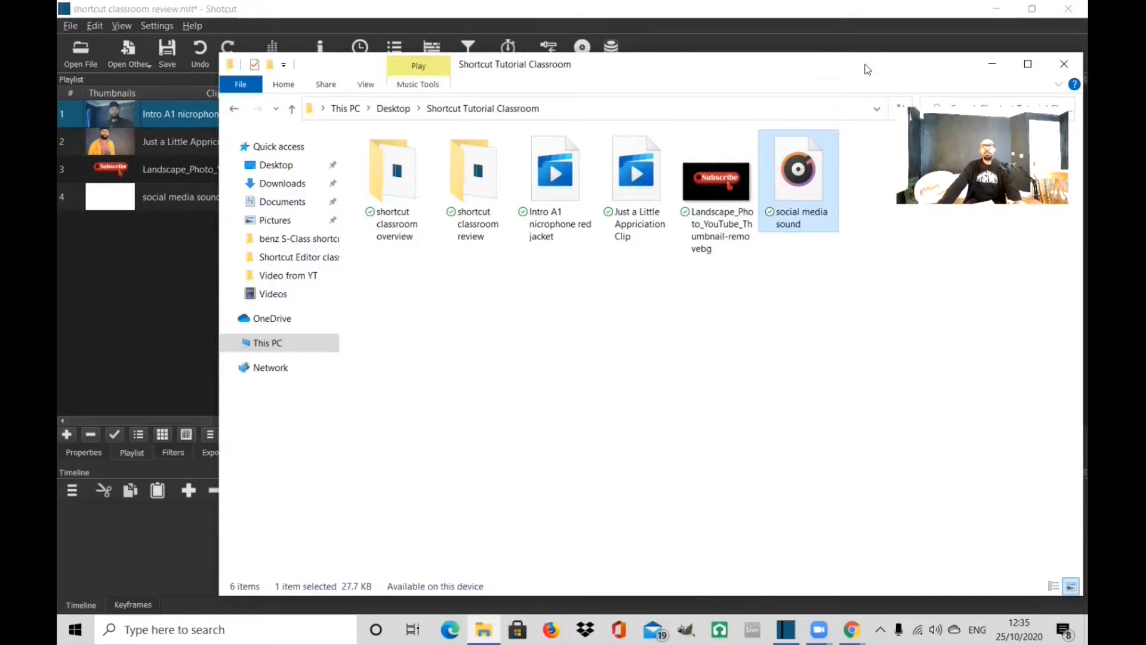
{"action": "left_click", "coordinate": [774, 35]}
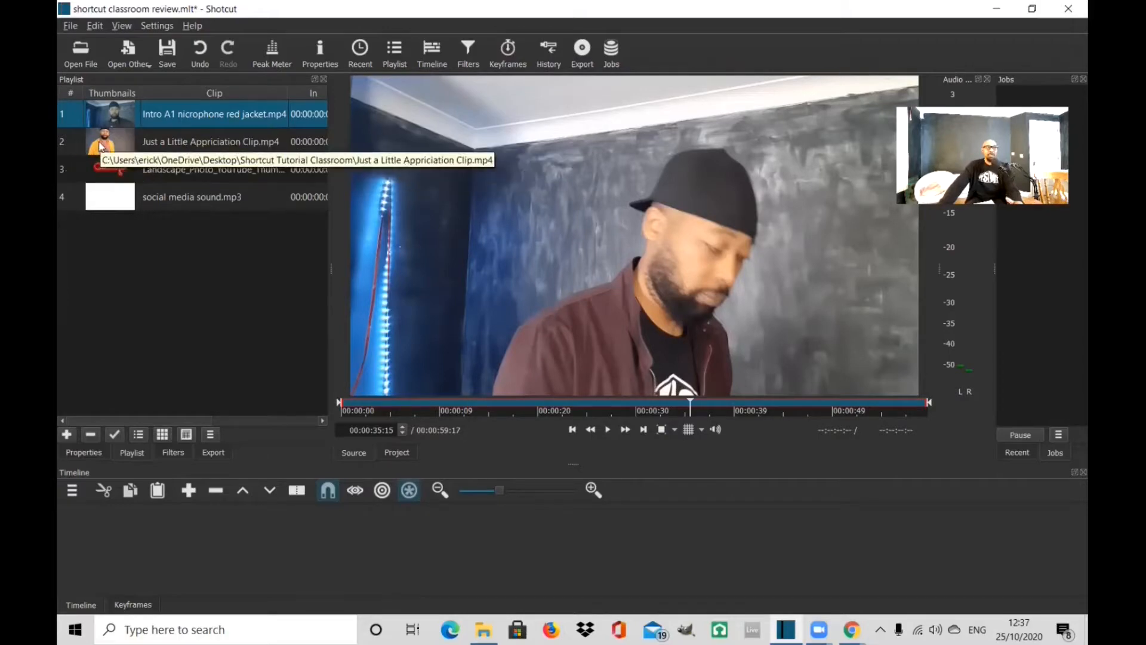
Place Just a Little Appriciation Clip.mp4 at the start of timeline track V1, followed directly by Intro A1 nicrophone red jacket.mp4
{"action": "double_click", "coordinate": [176, 142]}
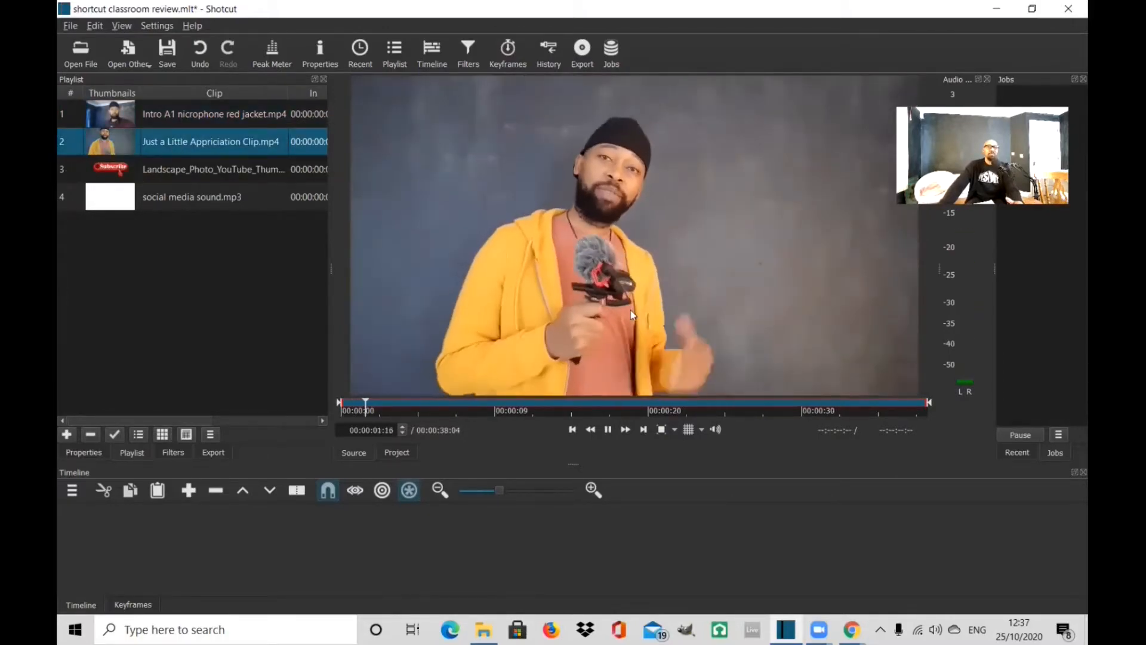
{"action": "left_click", "coordinate": [607, 430]}
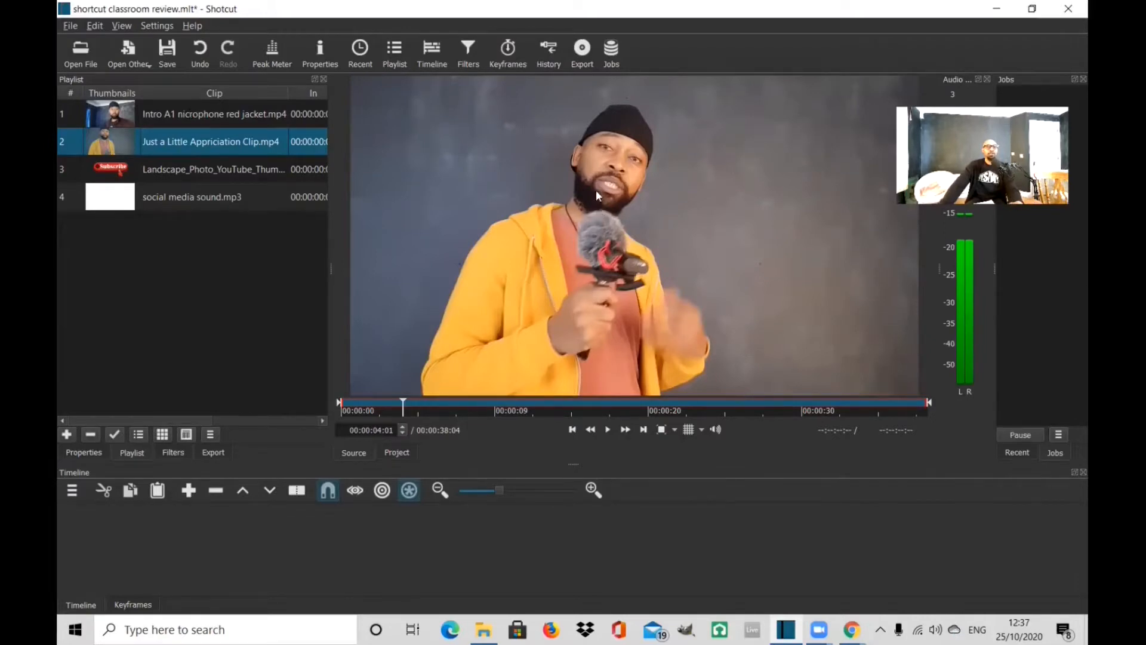
{"action": "left_click_drag", "start_coordinate": [595, 190], "coordinate": [397, 533]}
{"action": "left_click", "coordinate": [398, 535]}
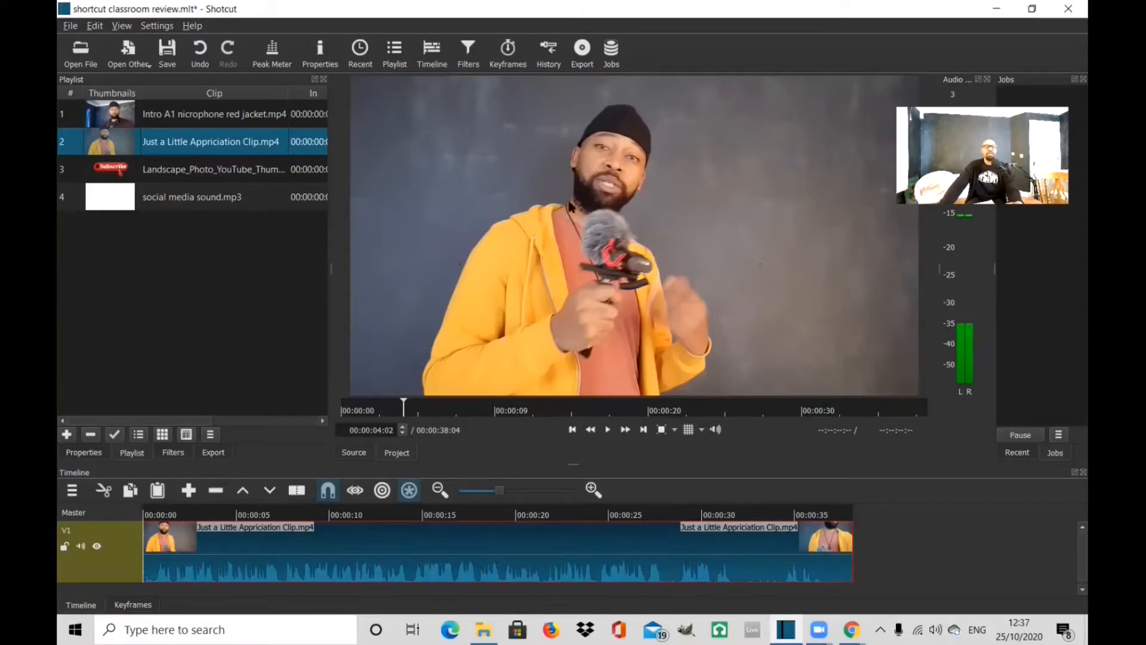
{"action": "left_click", "coordinate": [186, 113]}
{"action": "left_click_drag", "start_coordinate": [225, 146], "coordinate": [854, 537]}
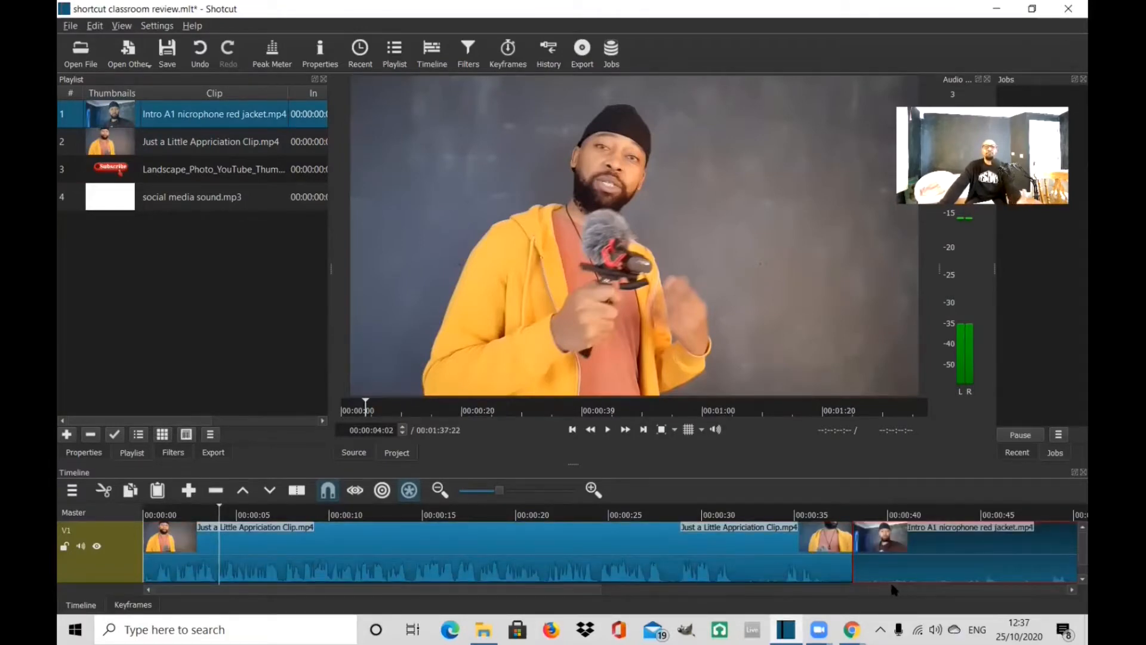
Play parts of both clips on the timeline, including the end of the first clip and the start of the second
{"action": "left_click", "coordinate": [608, 430]}
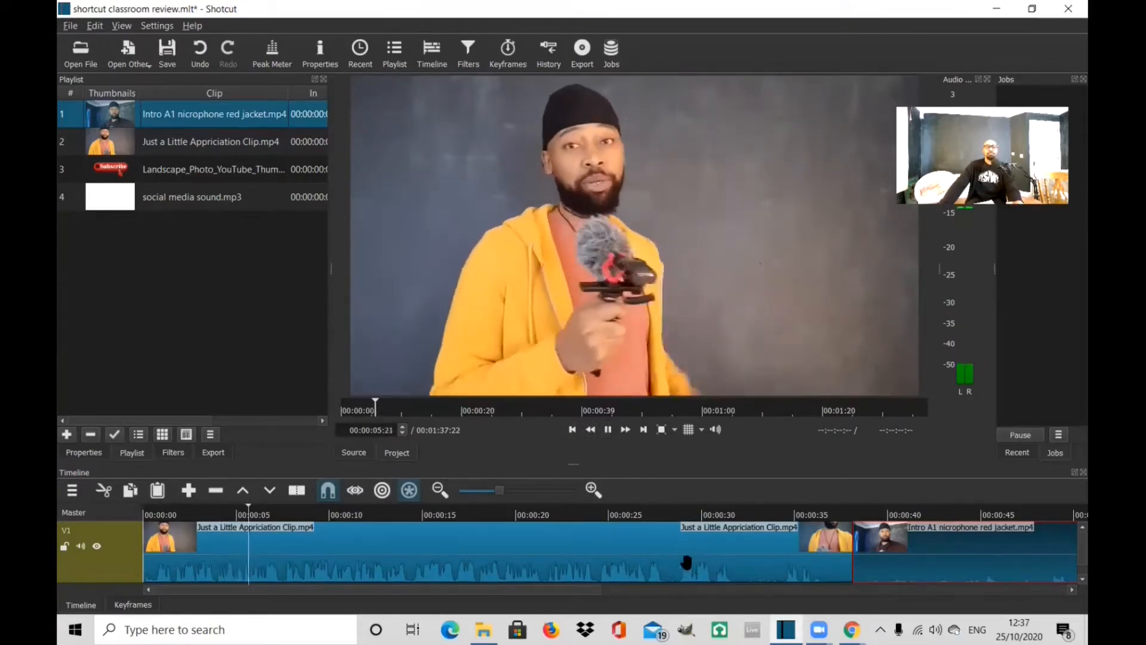
{"action": "left_click", "coordinate": [608, 429]}
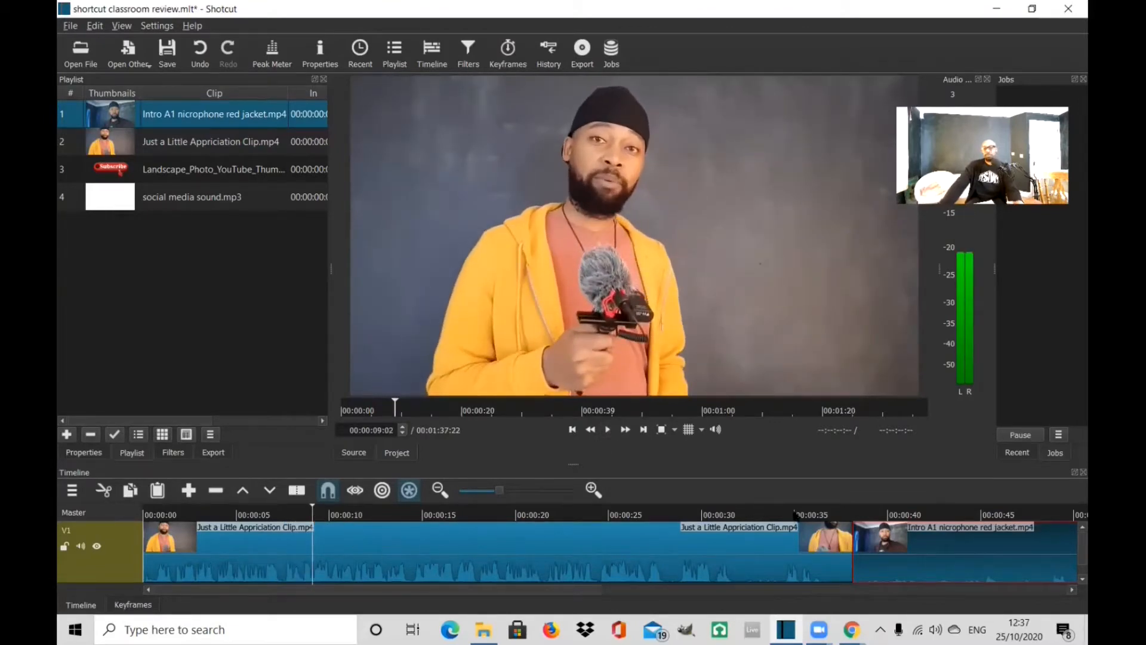
{"action": "left_click", "coordinate": [776, 513]}
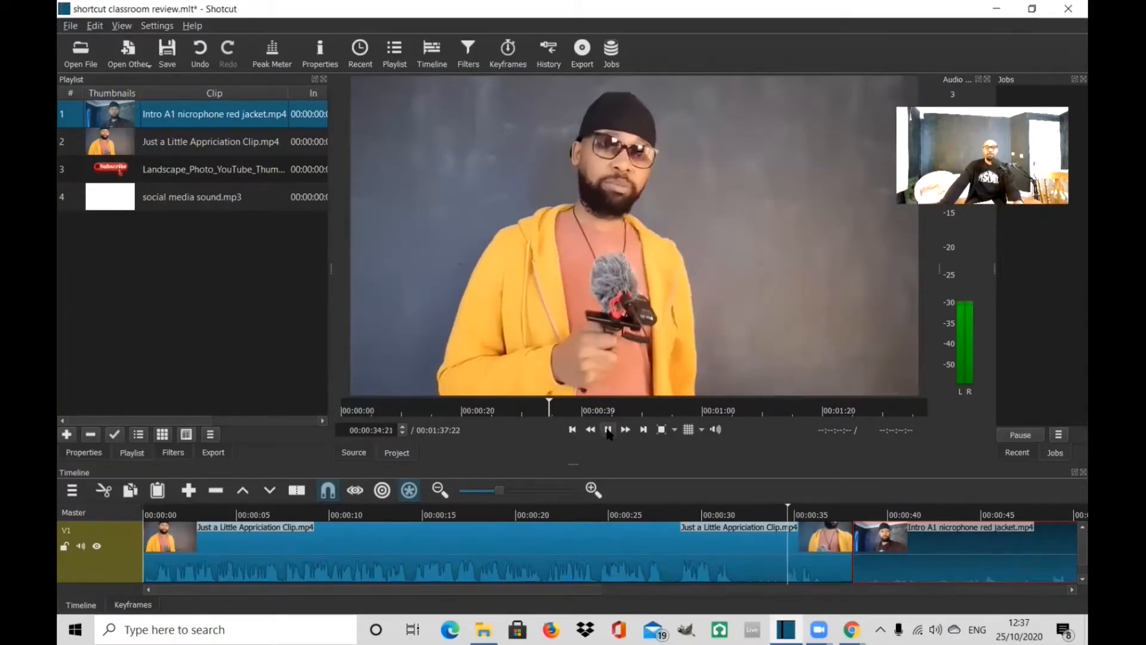
{"action": "left_click", "coordinate": [608, 430]}
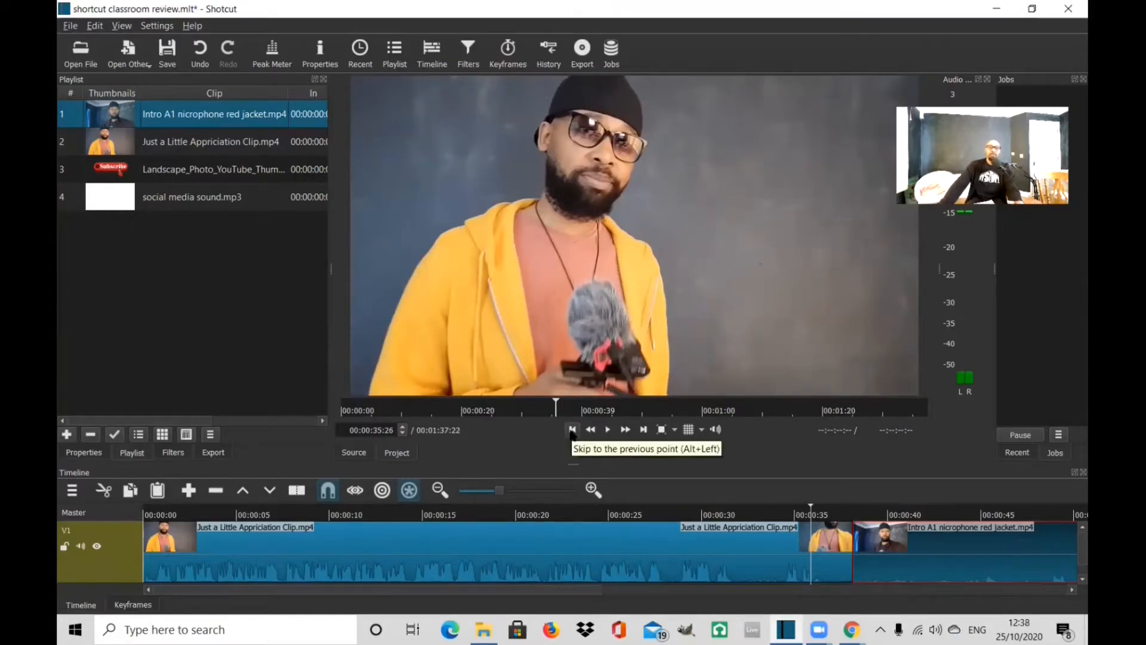
{"action": "left_click", "coordinate": [644, 431]}
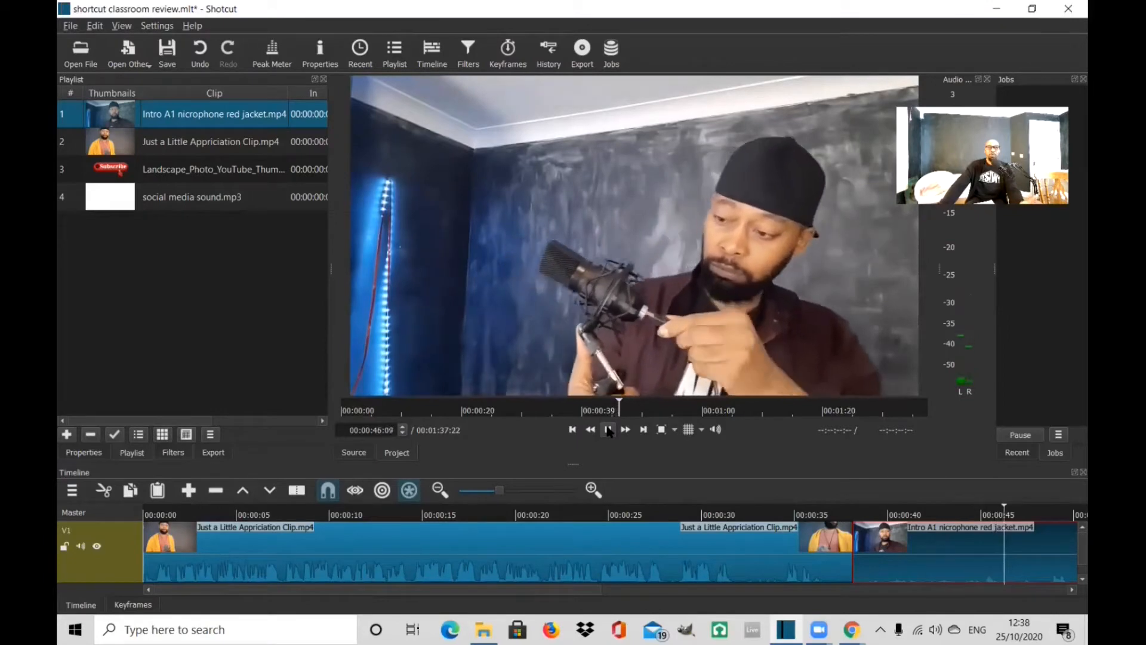
{"action": "left_click", "coordinate": [607, 429]}
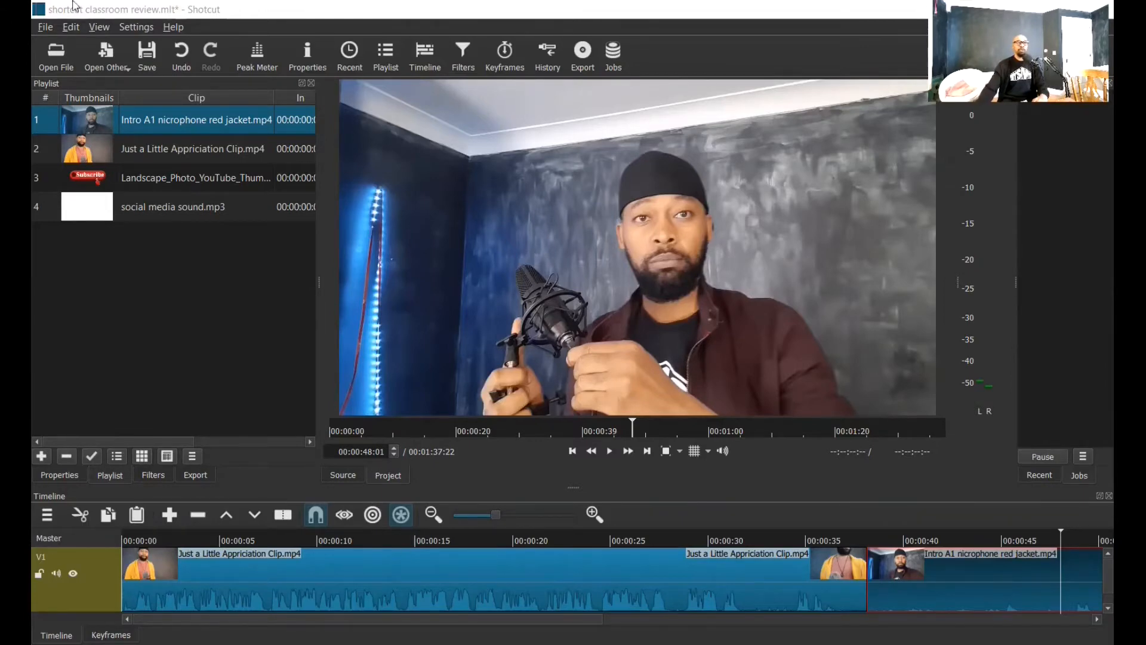
Undo both clip placements on track V1, redo the first placement once, and undo it again to leave the track empty
{"action": "left_click", "coordinate": [182, 54]}
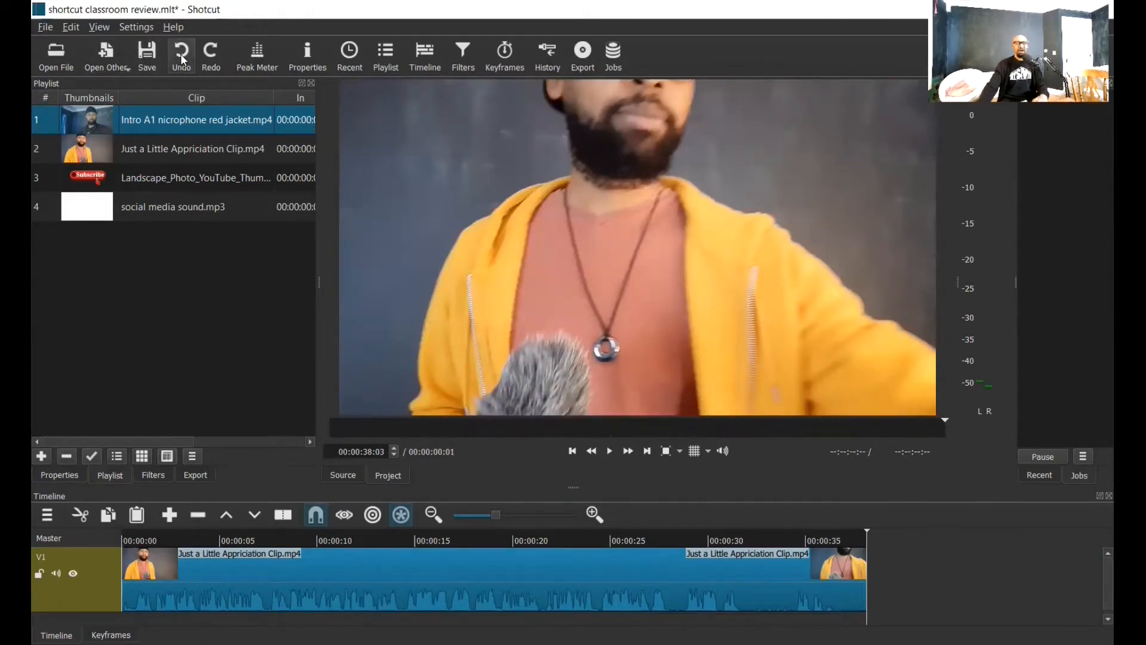
{"action": "left_click", "coordinate": [181, 55]}
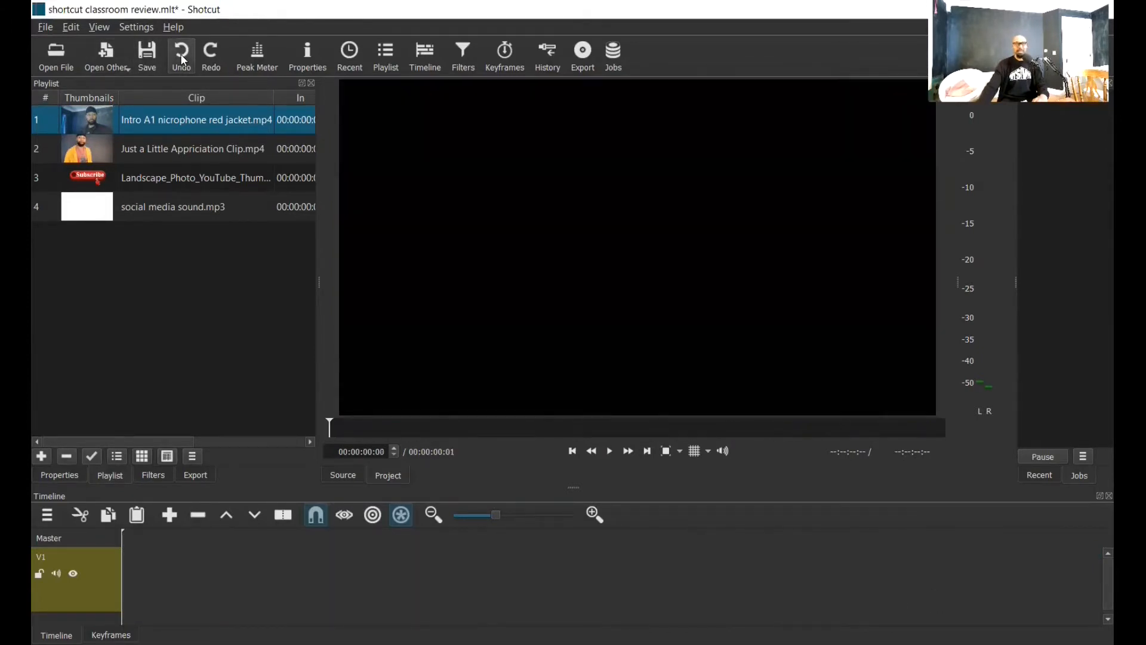
{"action": "left_click", "coordinate": [212, 60]}
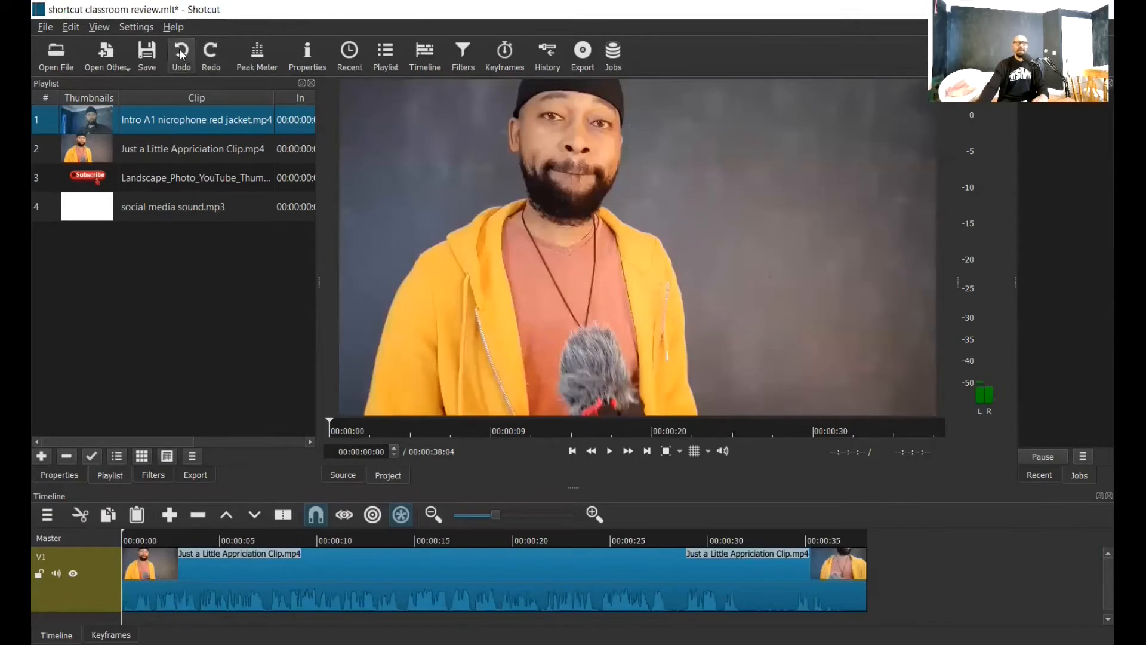
{"action": "left_click", "coordinate": [182, 57]}
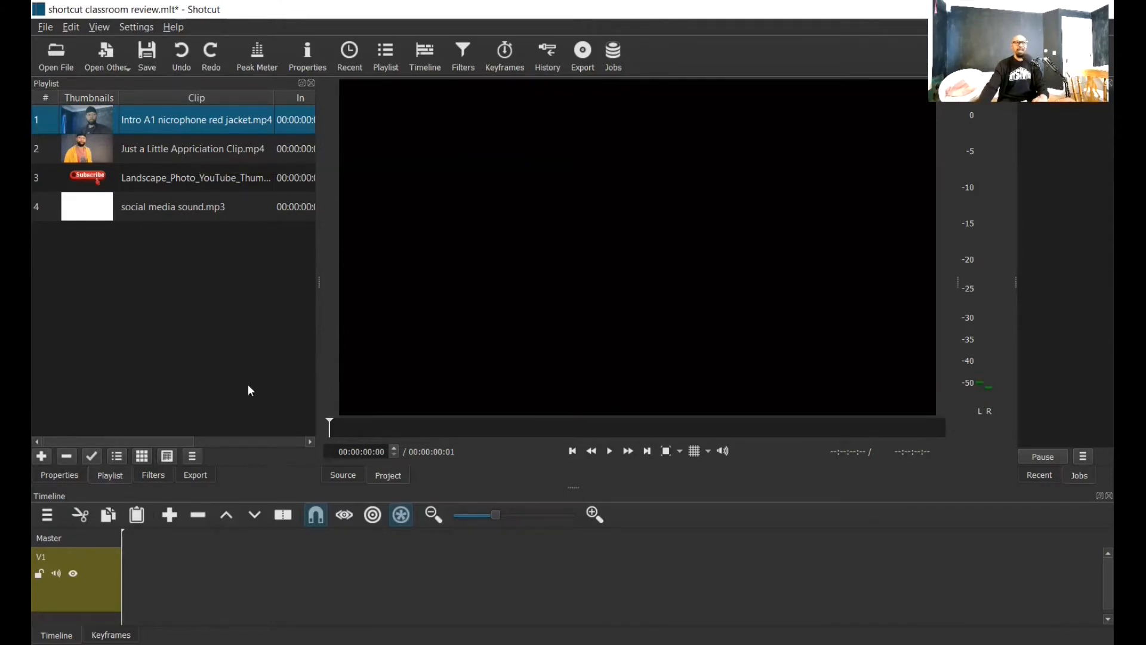
Preview Intro A1 nicrophone red jacket.mp4 from the playlist and place it at the very start of track V1
{"action": "double_click", "coordinate": [185, 126]}
{"action": "key", "text": "space"}
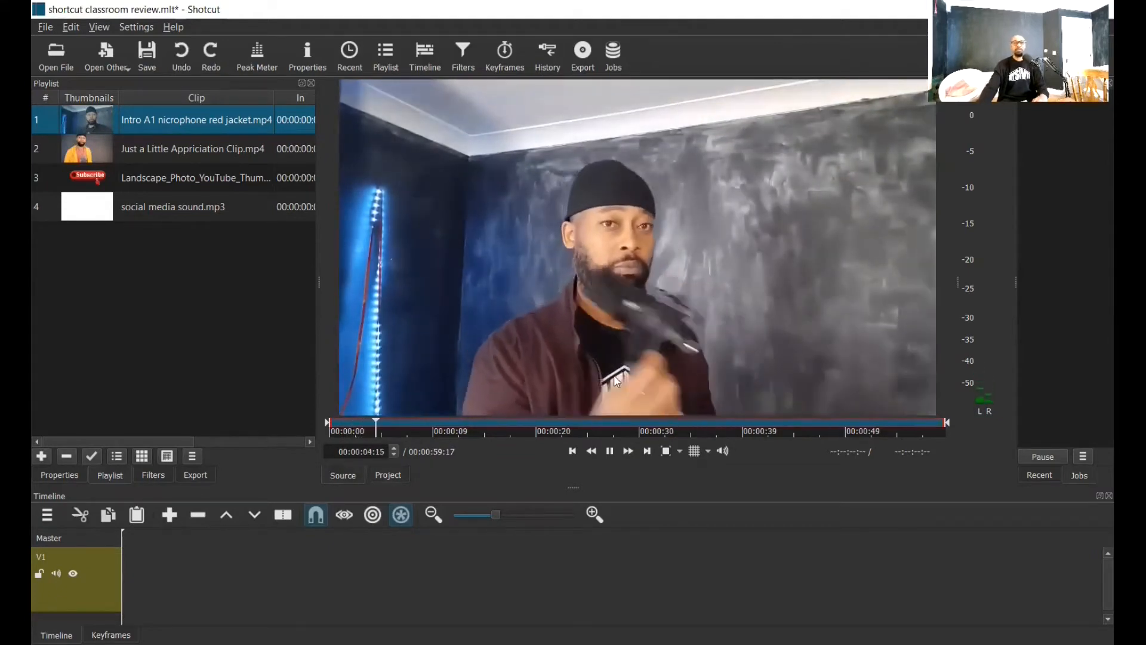
{"action": "left_click", "coordinate": [609, 451]}
{"action": "left_click_drag", "start_coordinate": [598, 215], "coordinate": [153, 565]}
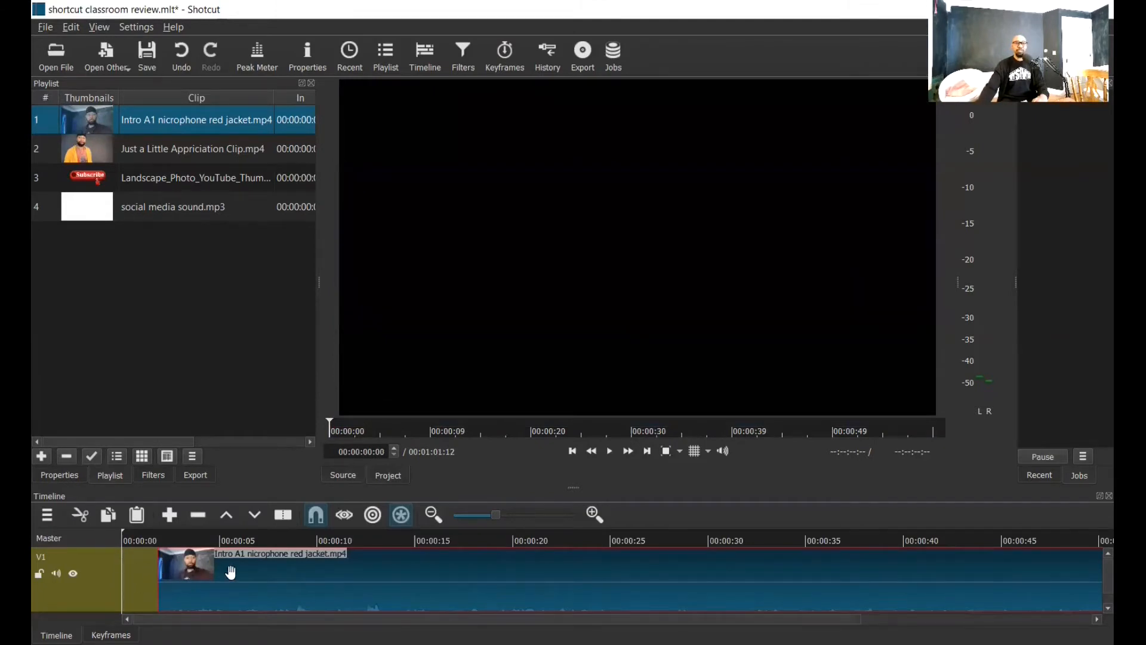
{"action": "left_click_drag", "start_coordinate": [247, 578], "coordinate": [195, 587]}
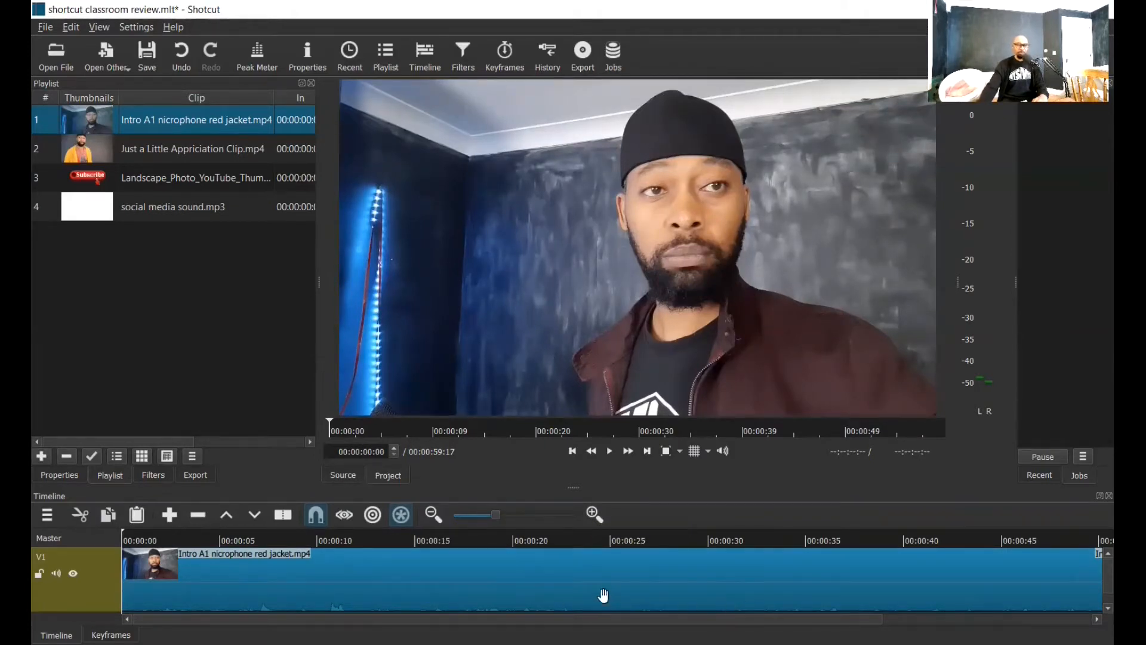
Place Just a Little Appriciation Clip.mp4 on track V1 directly after the intro clip
{"action": "left_click", "coordinate": [481, 517]}
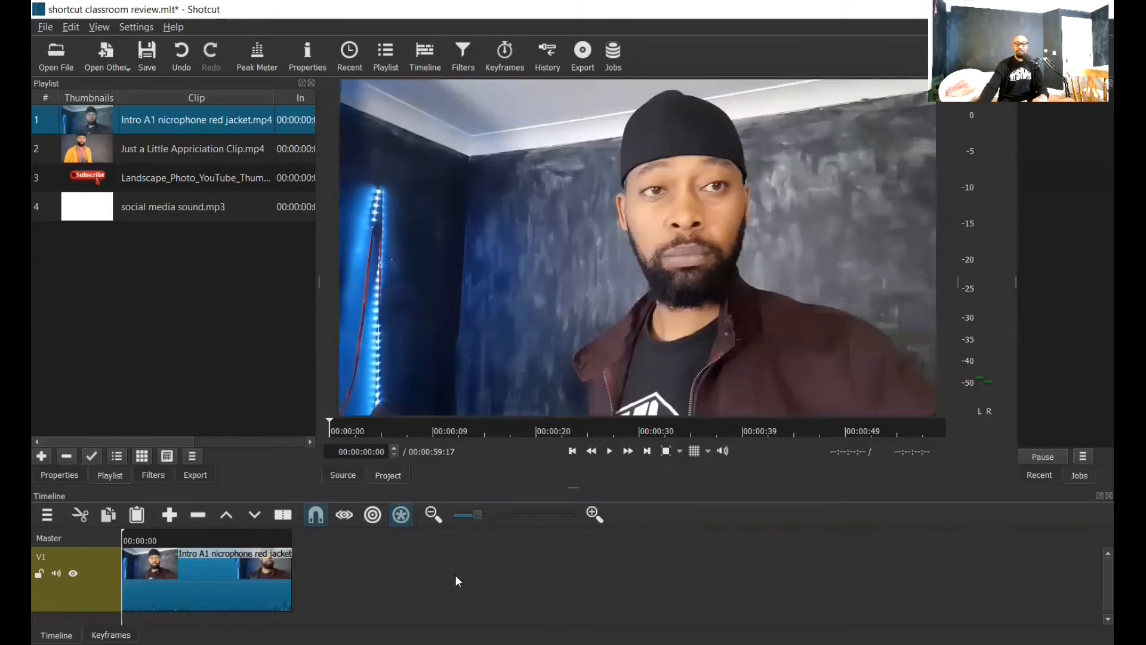
{"action": "left_click", "coordinate": [593, 513]}
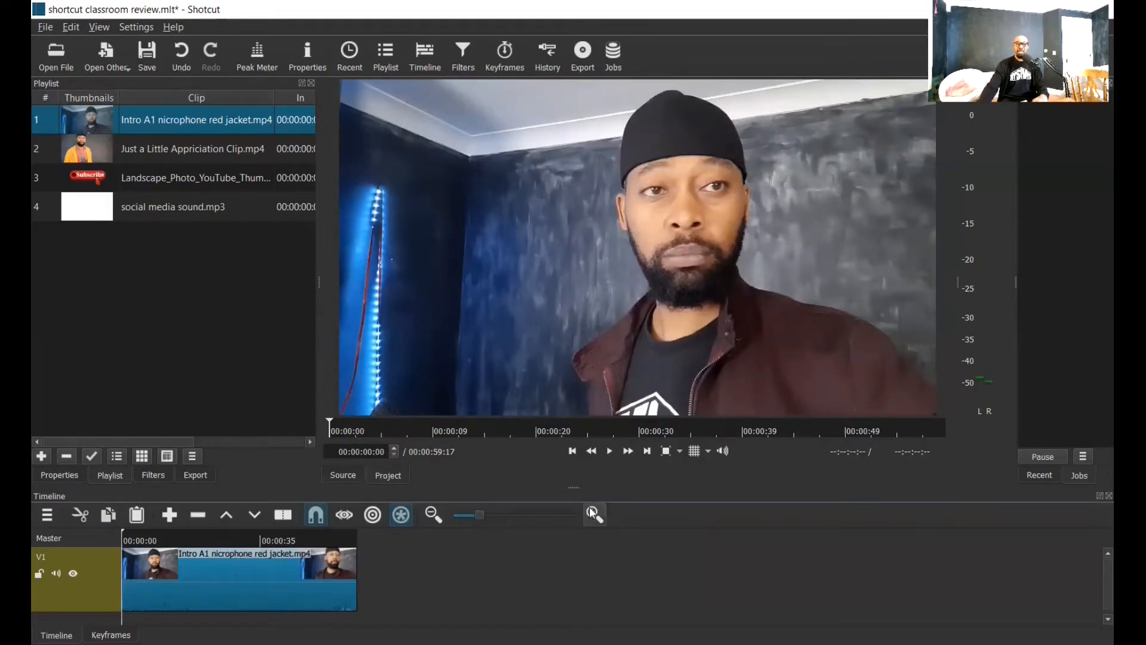
{"action": "left_click", "coordinate": [594, 512]}
{"action": "left_click", "coordinate": [594, 513]}
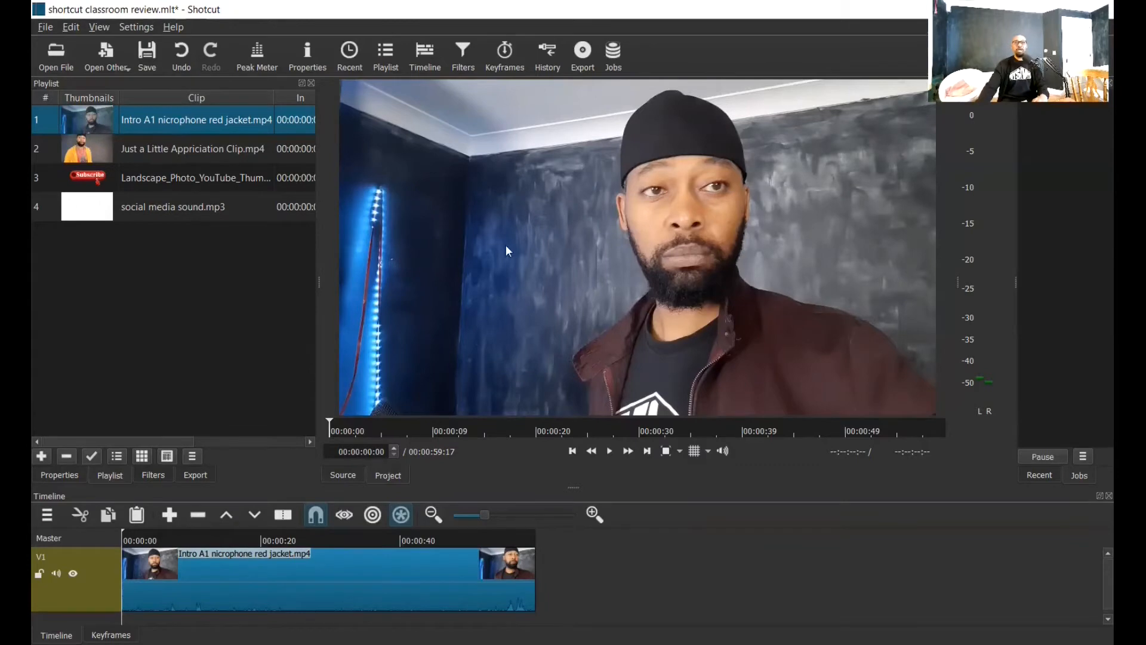
{"action": "left_click", "coordinate": [142, 148]}
{"action": "left_click_drag", "start_coordinate": [424, 391], "coordinate": [534, 584]}
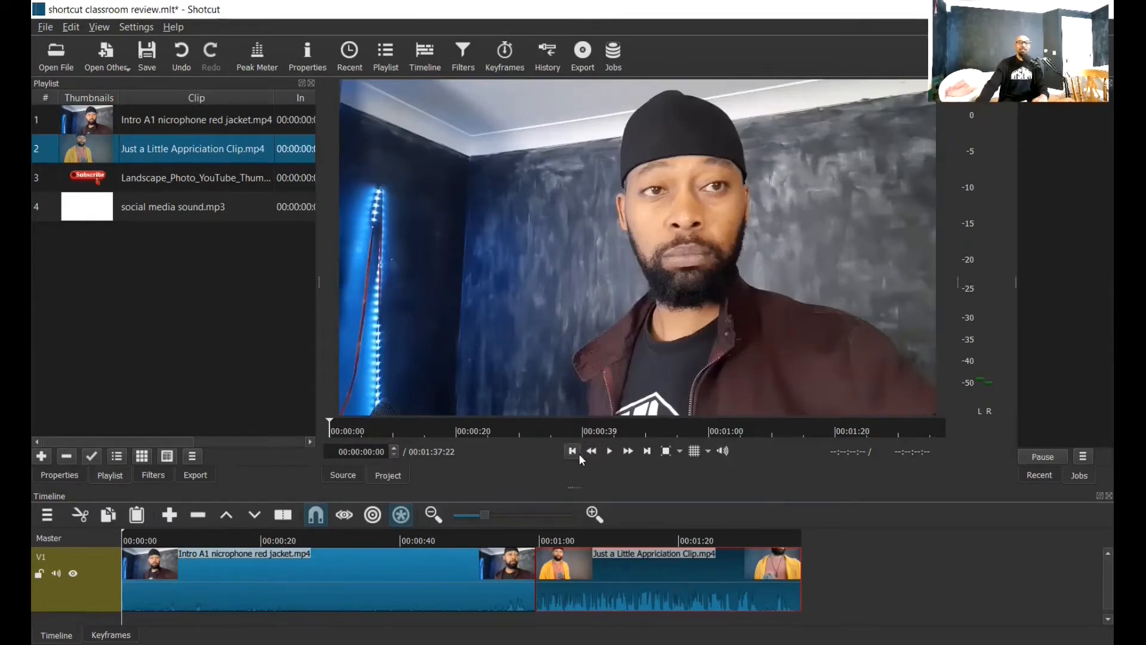
Play the intro clip from the start, skip through the clip boundaries, and play the second clip from about 00:01:15
{"action": "left_click", "coordinate": [615, 455]}
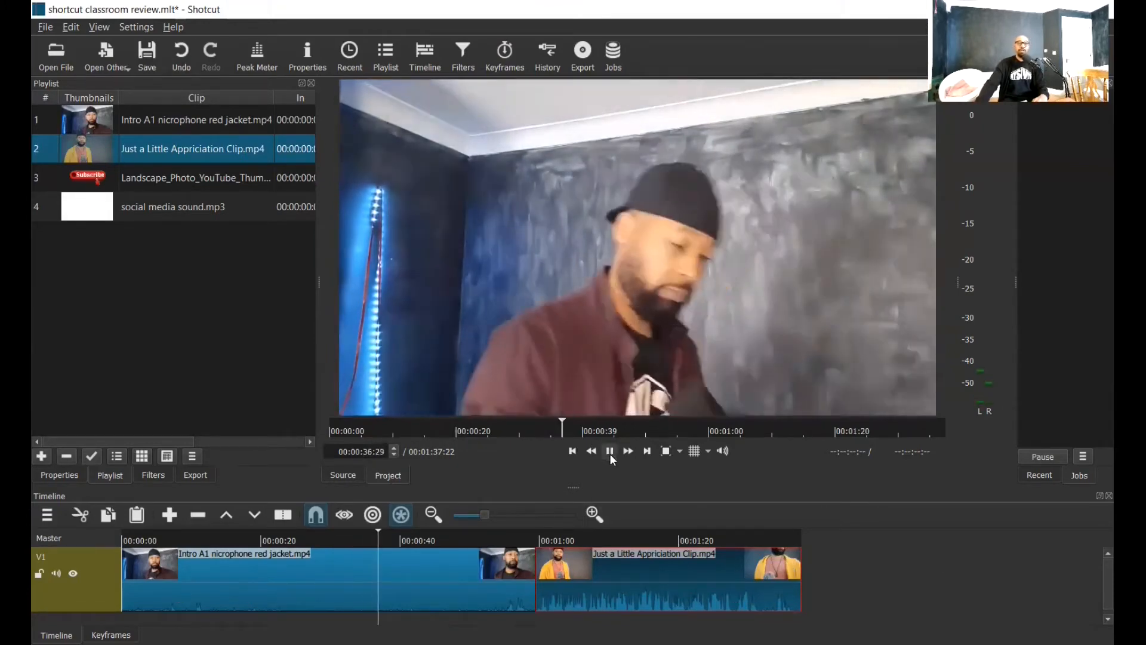
{"action": "left_click", "coordinate": [610, 451]}
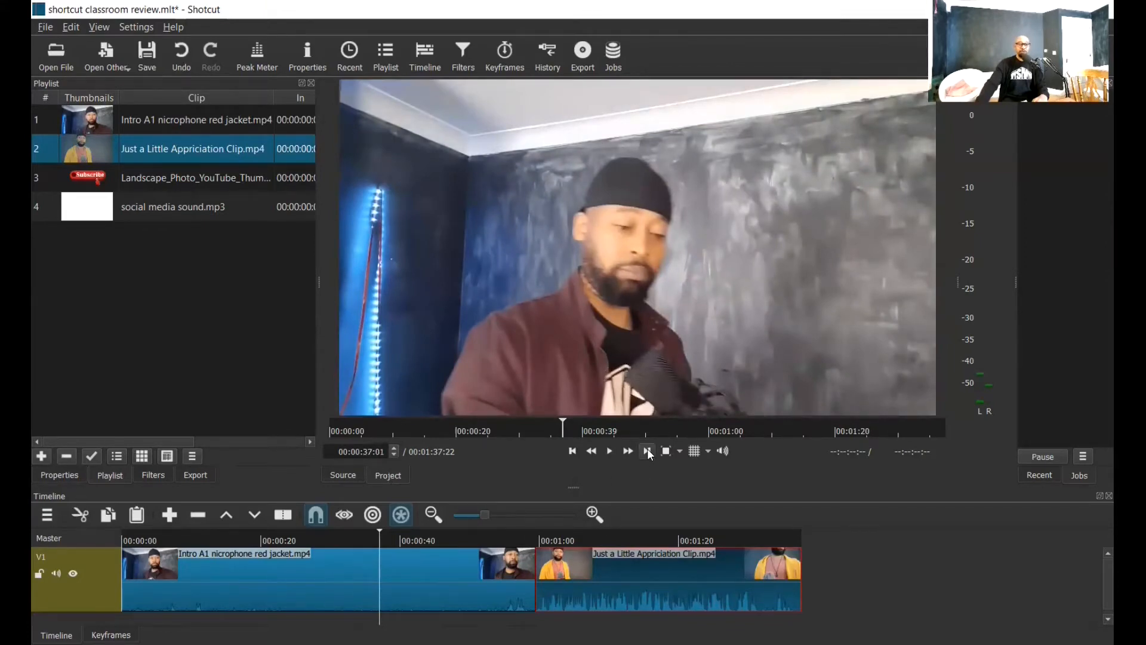
{"action": "left_click", "coordinate": [648, 452]}
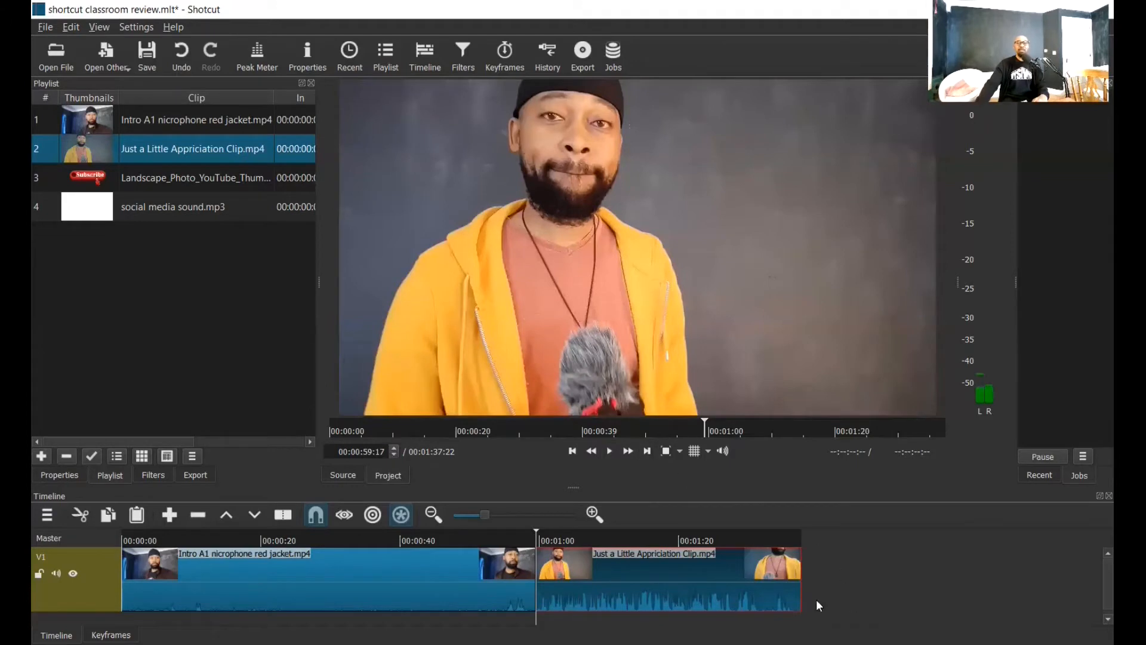
{"action": "left_click", "coordinate": [647, 454]}
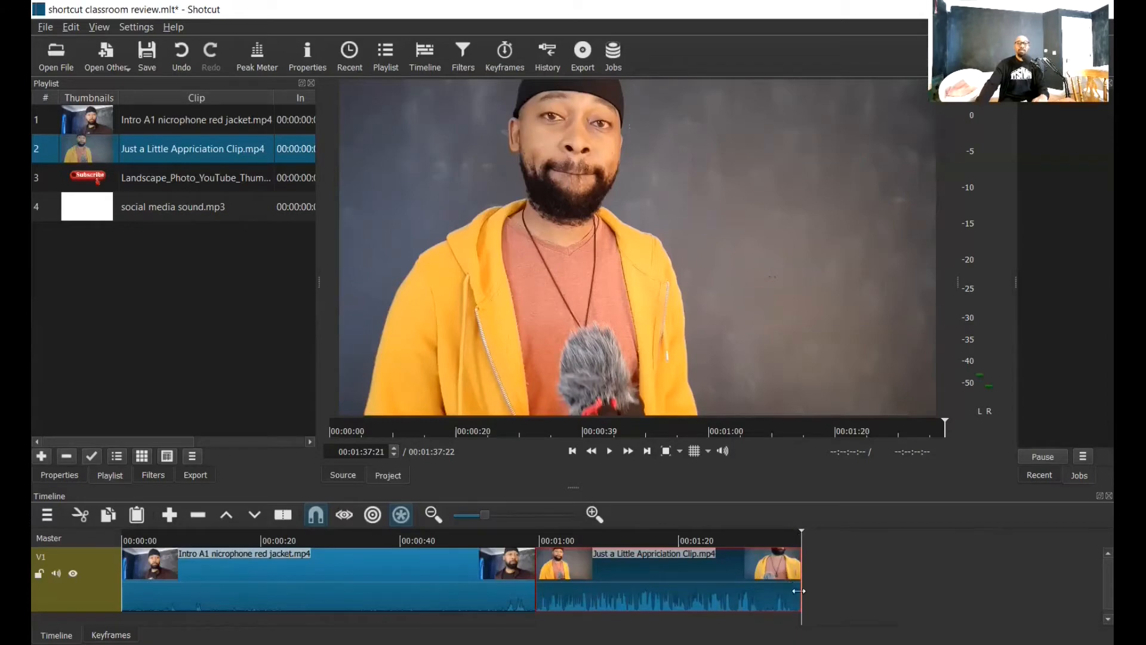
{"action": "left_click", "coordinate": [644, 537]}
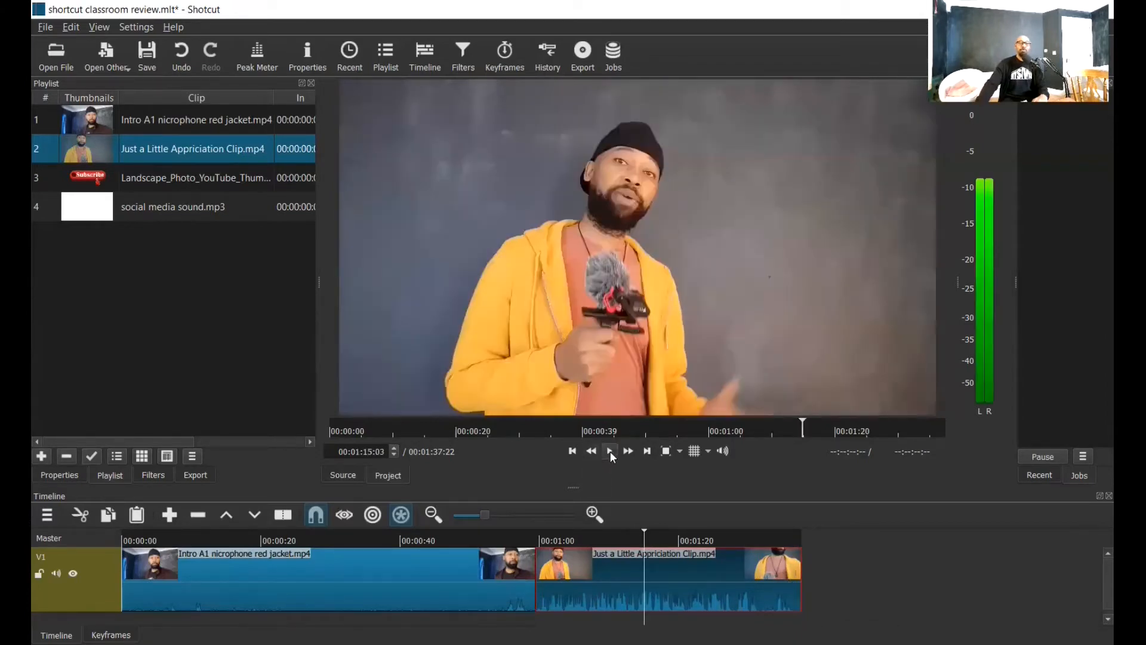
{"action": "left_click", "coordinate": [610, 451]}
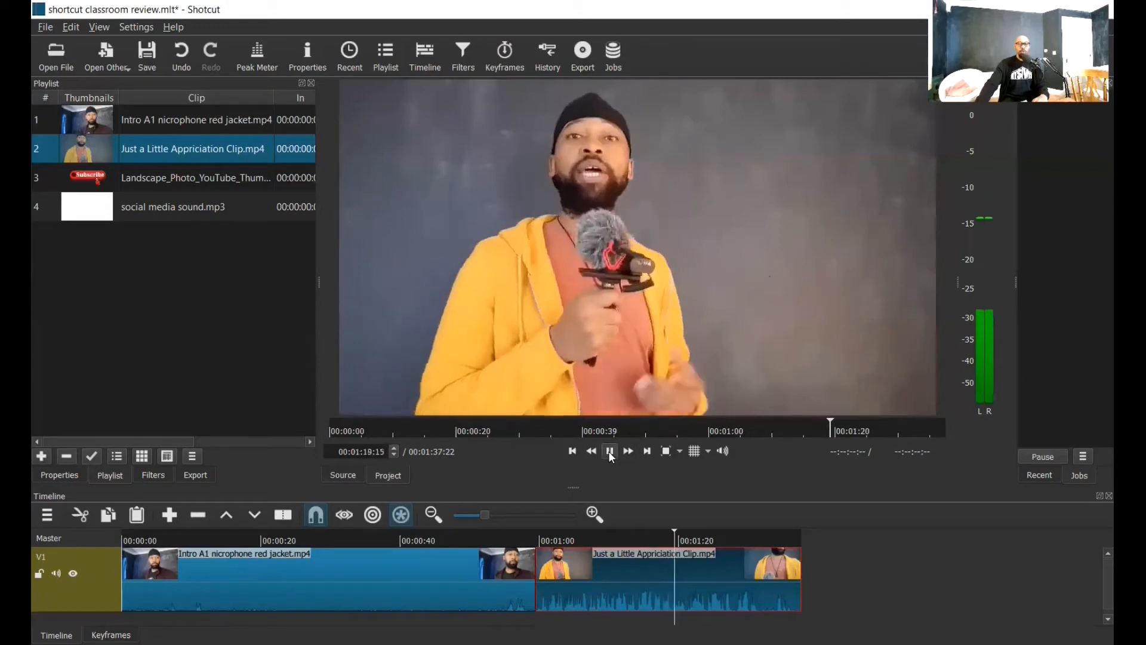
{"action": "left_click", "coordinate": [610, 452]}
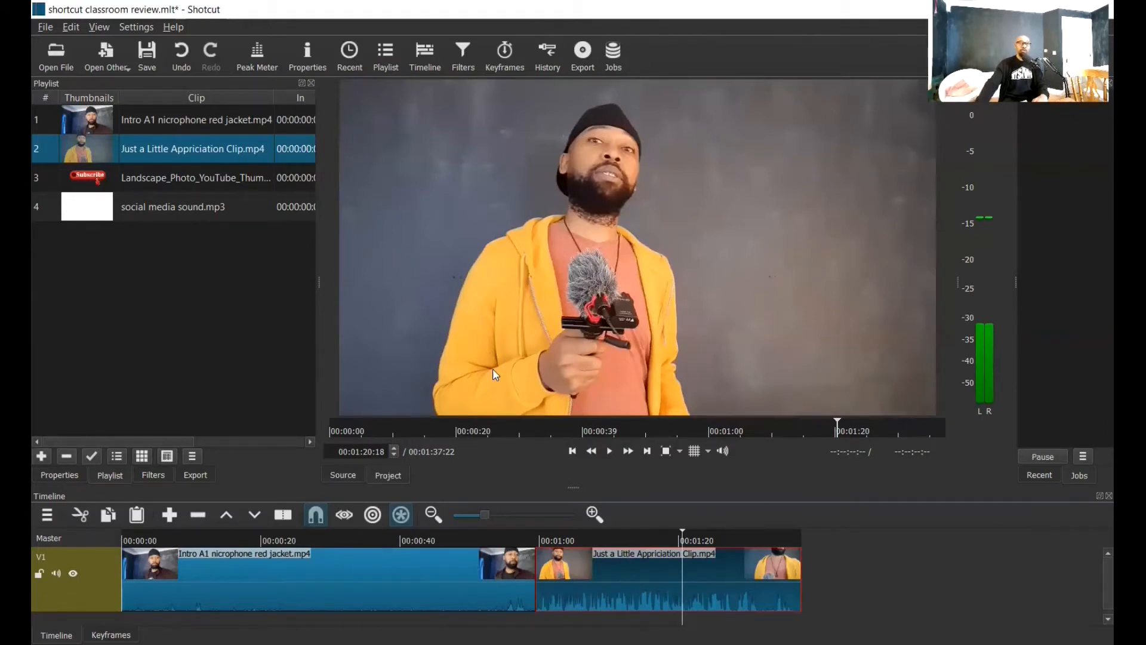
Hide the video of track V1 and play parts of both clips to check picture and sound
{"action": "left_click", "coordinate": [73, 572]}
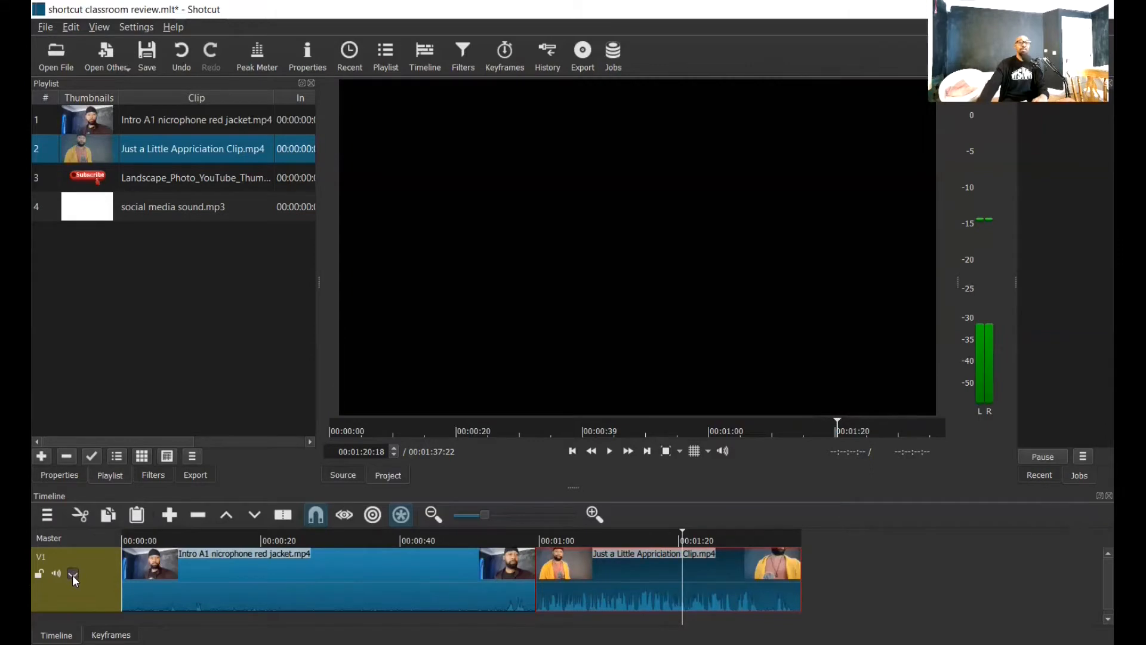
{"action": "left_click", "coordinate": [373, 540]}
{"action": "left_click", "coordinate": [609, 451]}
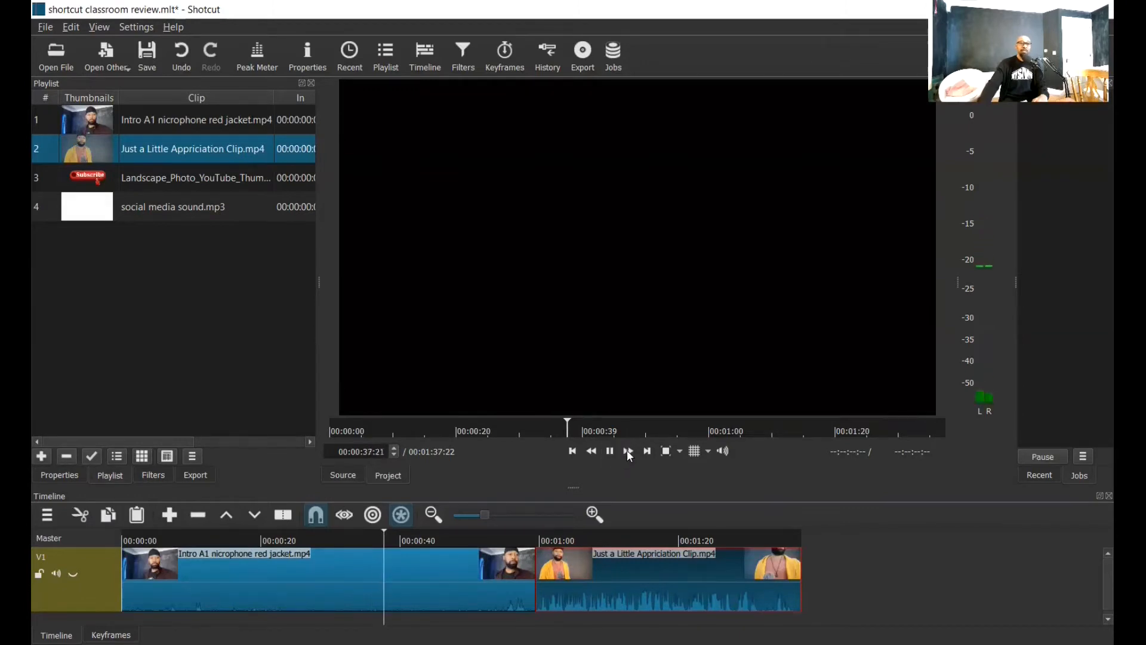
{"action": "left_click", "coordinate": [610, 452]}
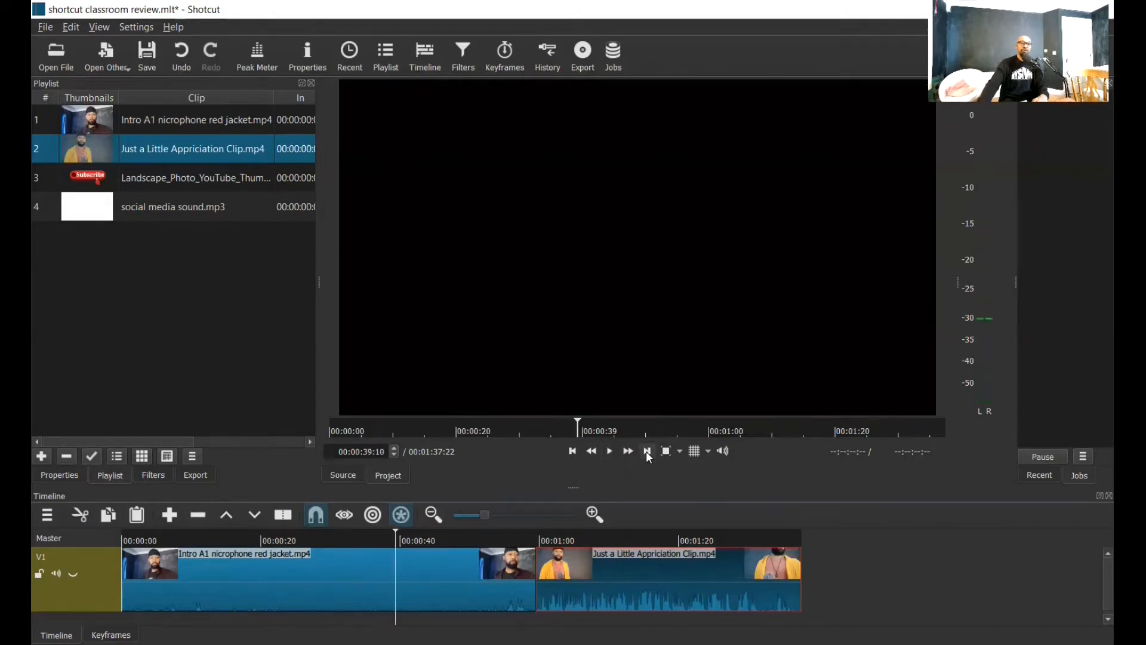
{"action": "left_click", "coordinate": [647, 451]}
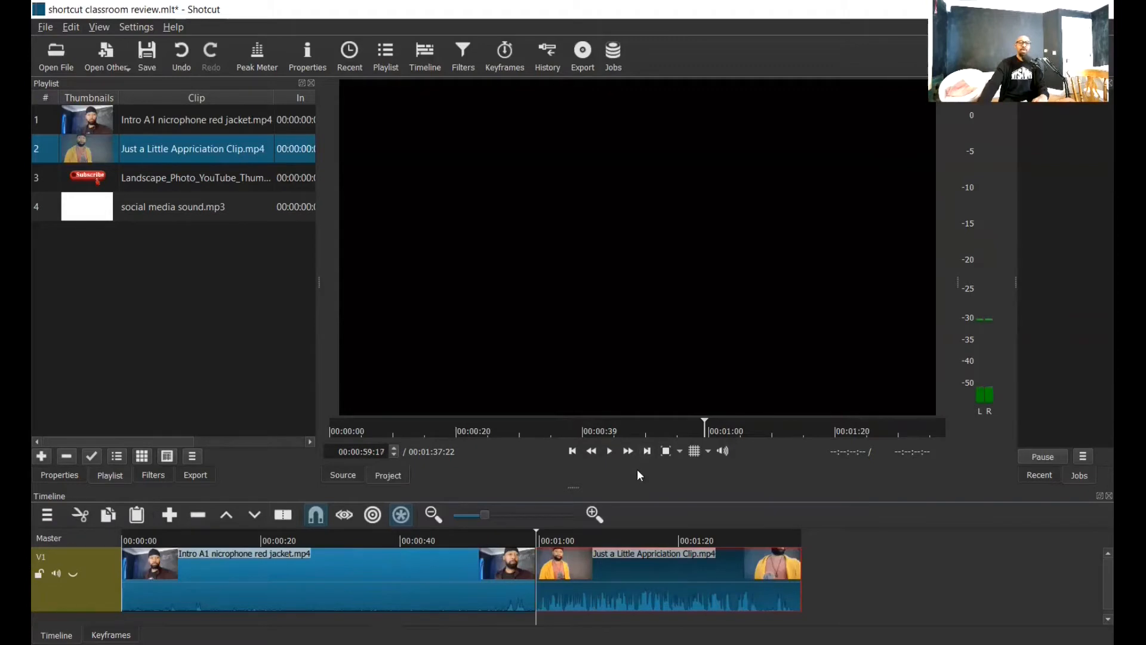
{"action": "left_click", "coordinate": [609, 450]}
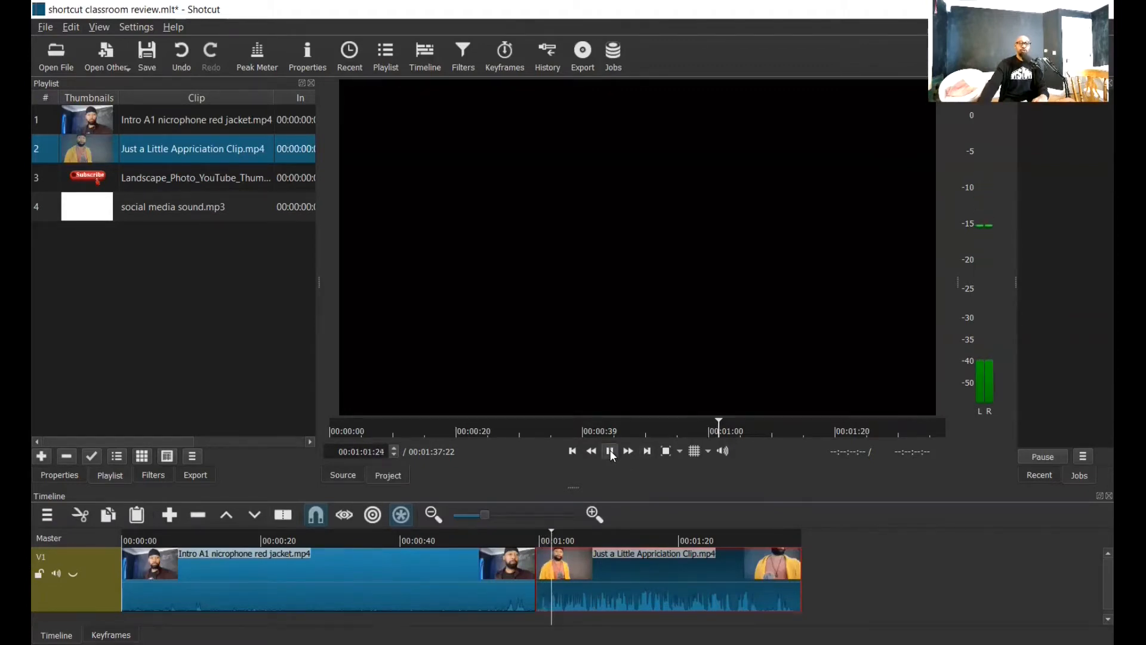
{"action": "left_click", "coordinate": [610, 451]}
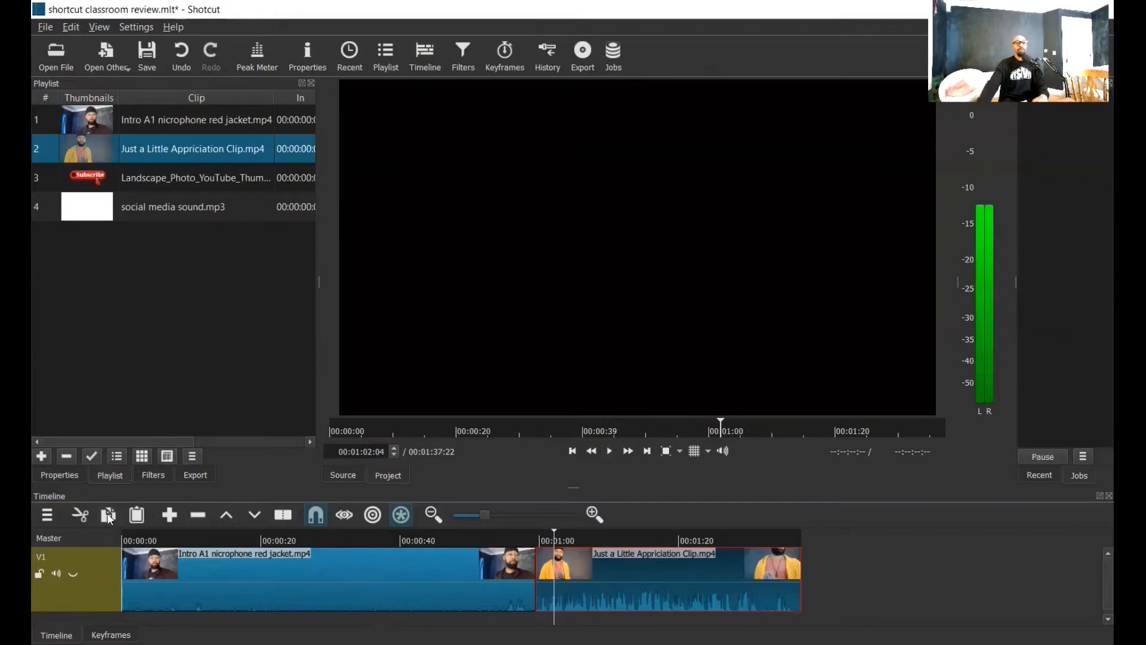
{"action": "left_click", "coordinate": [572, 450]}
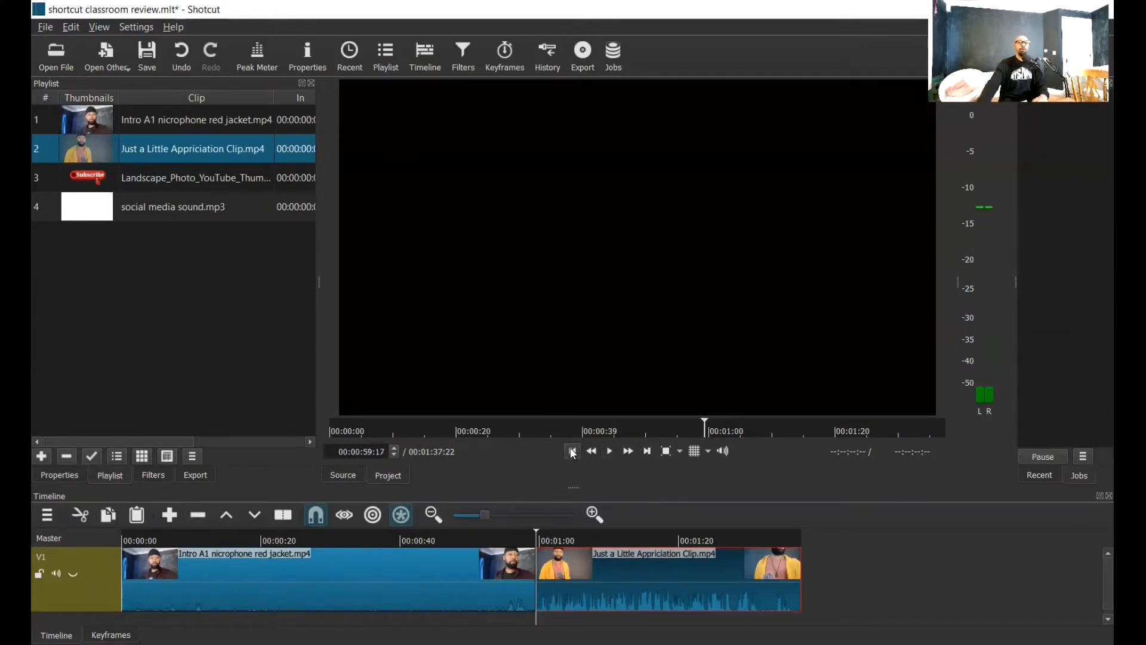
Mute track V1, play the start of the second clip, and move the playhead to 00:00:31:00
{"action": "left_click", "coordinate": [58, 574]}
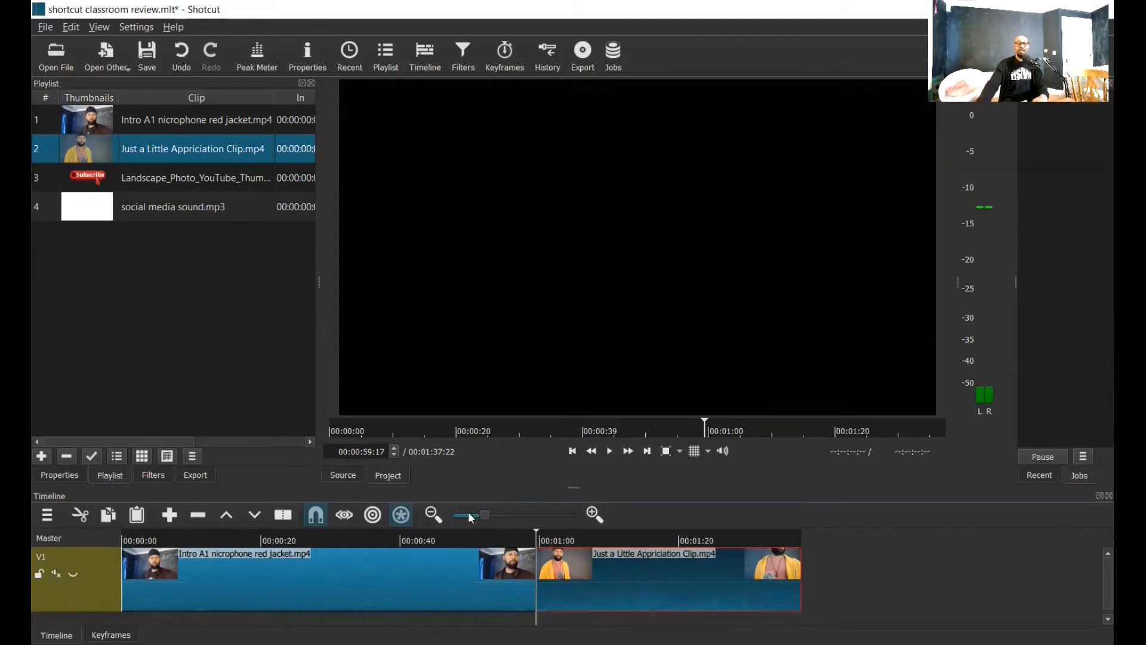
{"action": "left_click", "coordinate": [610, 451]}
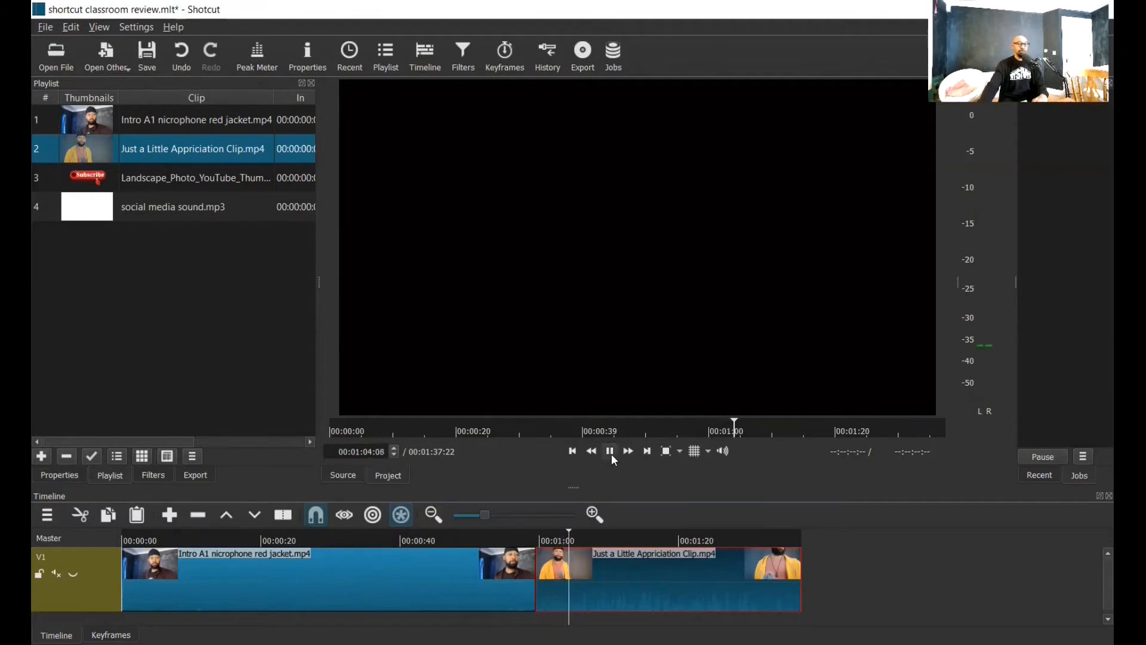
{"action": "left_click", "coordinate": [610, 453]}
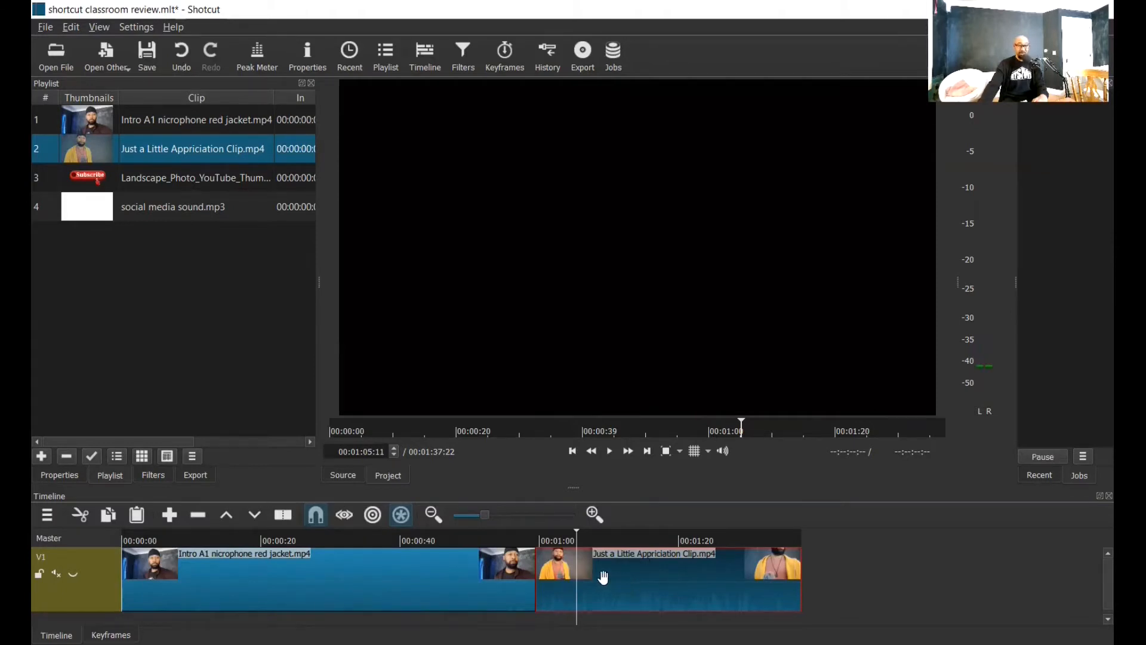
{"action": "left_click", "coordinate": [338, 539]}
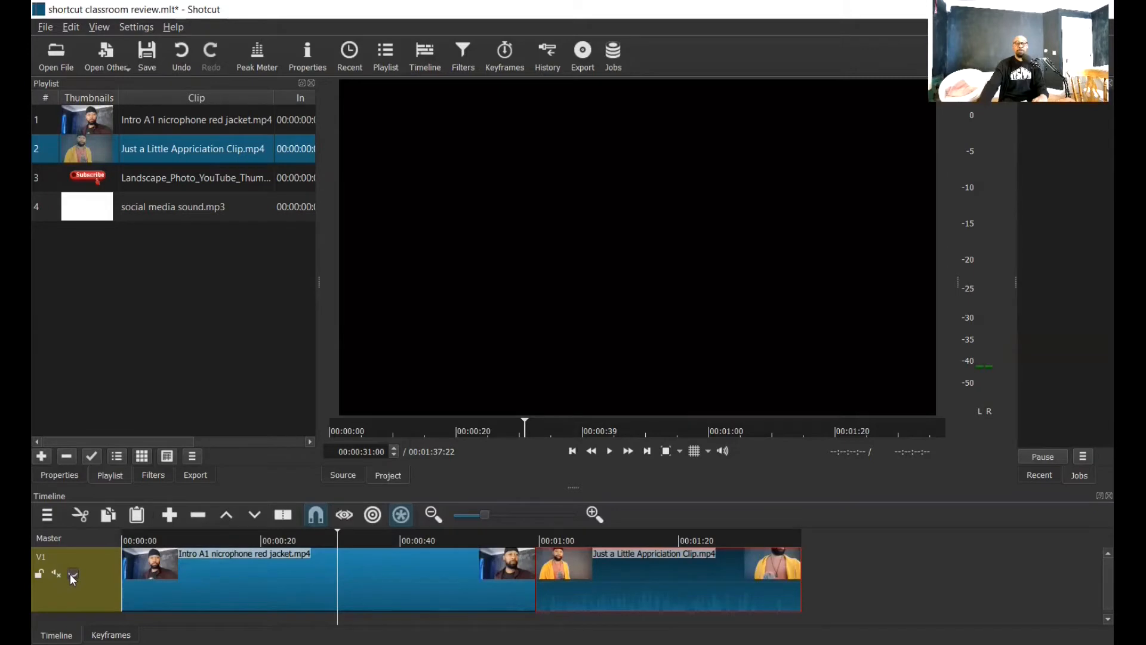
Make the video of track V1 visible again and check the picture at 00:01:16:03 and 00:00:27:03, selecting the intro clip
{"action": "left_click", "coordinate": [651, 540]}
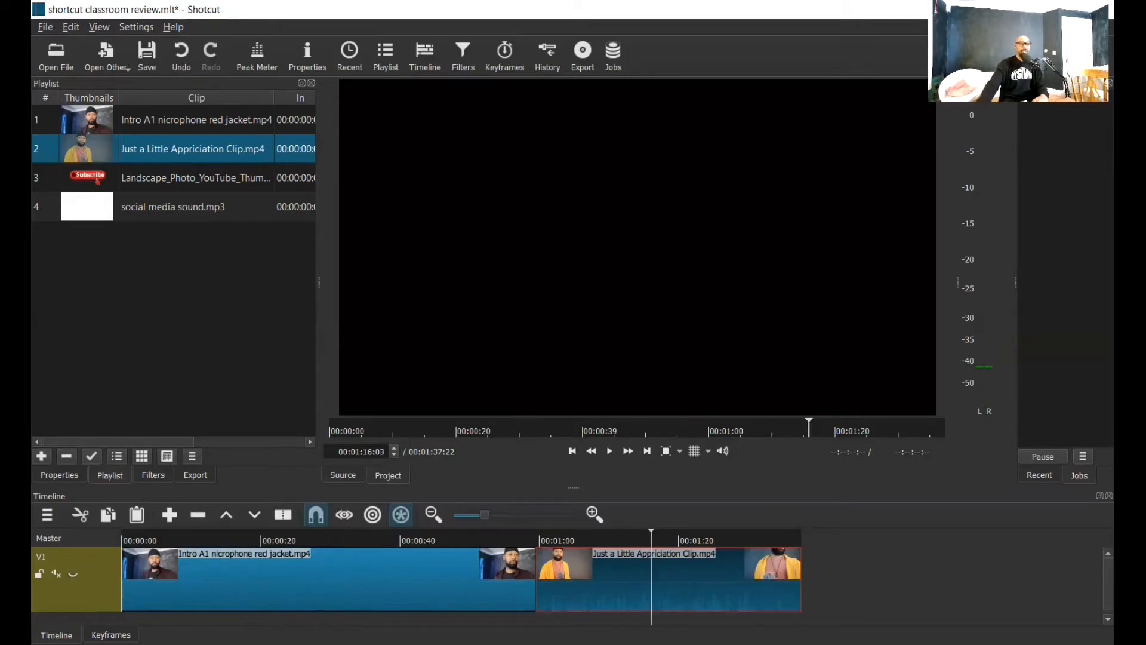
{"action": "left_click", "coordinate": [73, 574]}
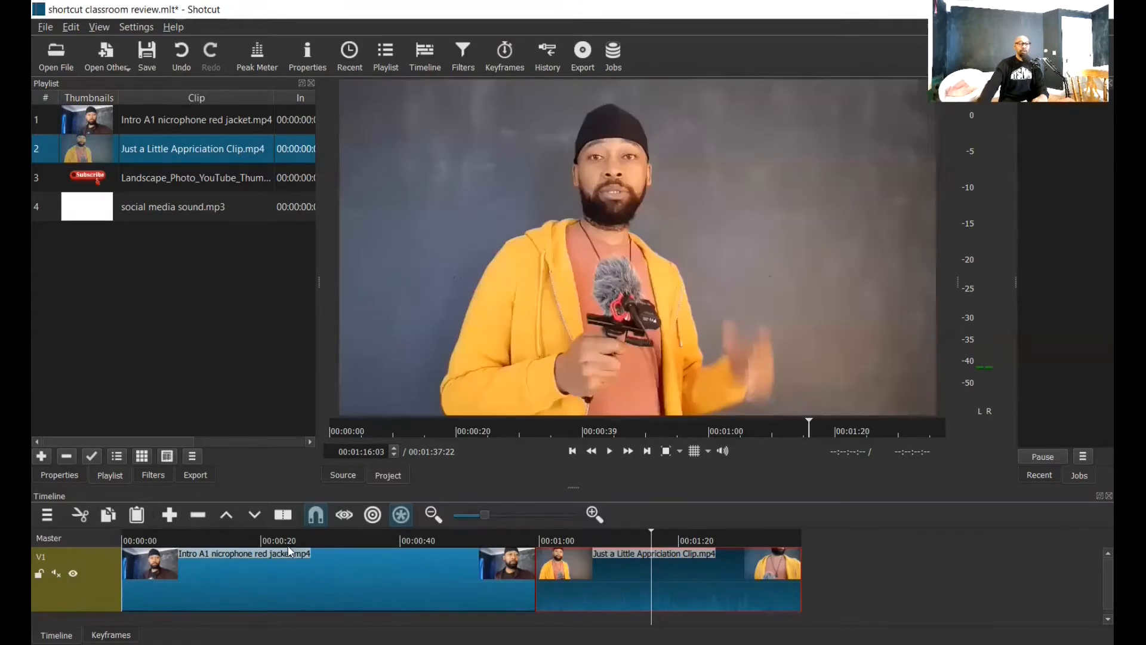
{"action": "left_click", "coordinate": [309, 536]}
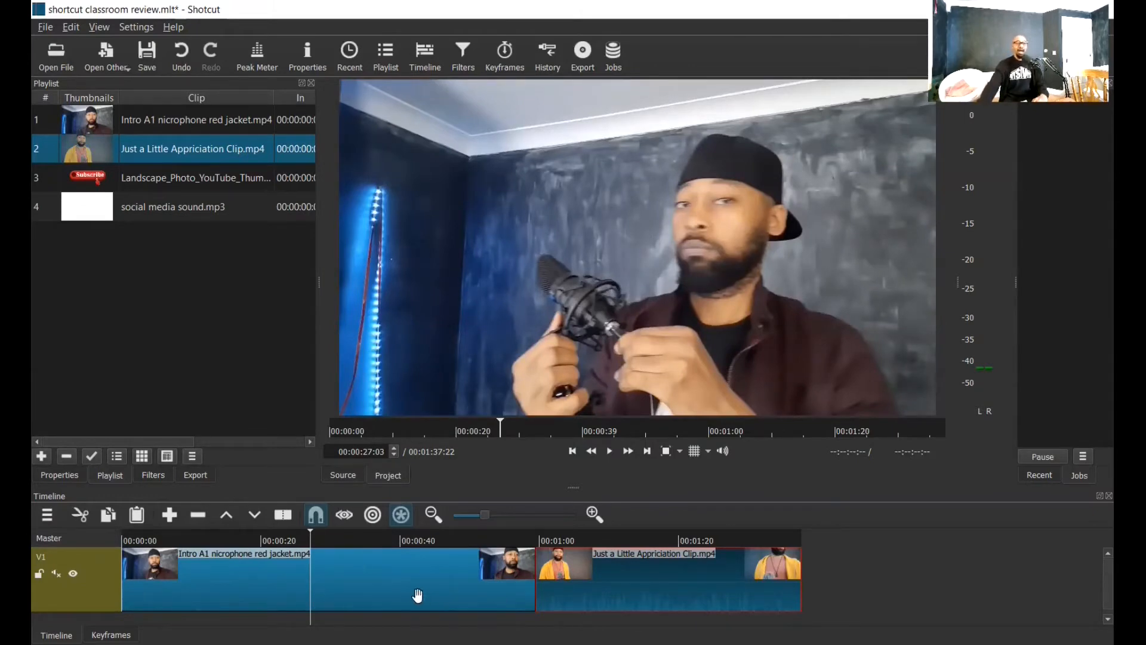
{"action": "left_click", "coordinate": [394, 588]}
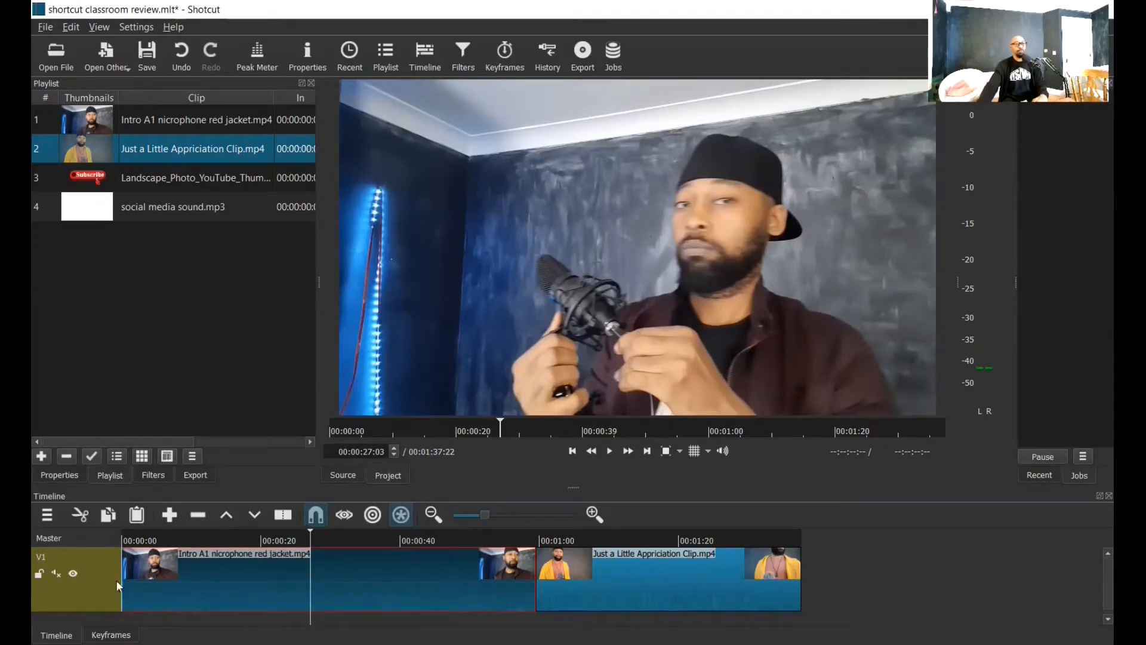
Toggle the mute of track V1 repeatedly to compare both clips' waveforms, with the playhead moved to 00:01:15:00, and leave the track unmuted
{"action": "left_click", "coordinate": [56, 575]}
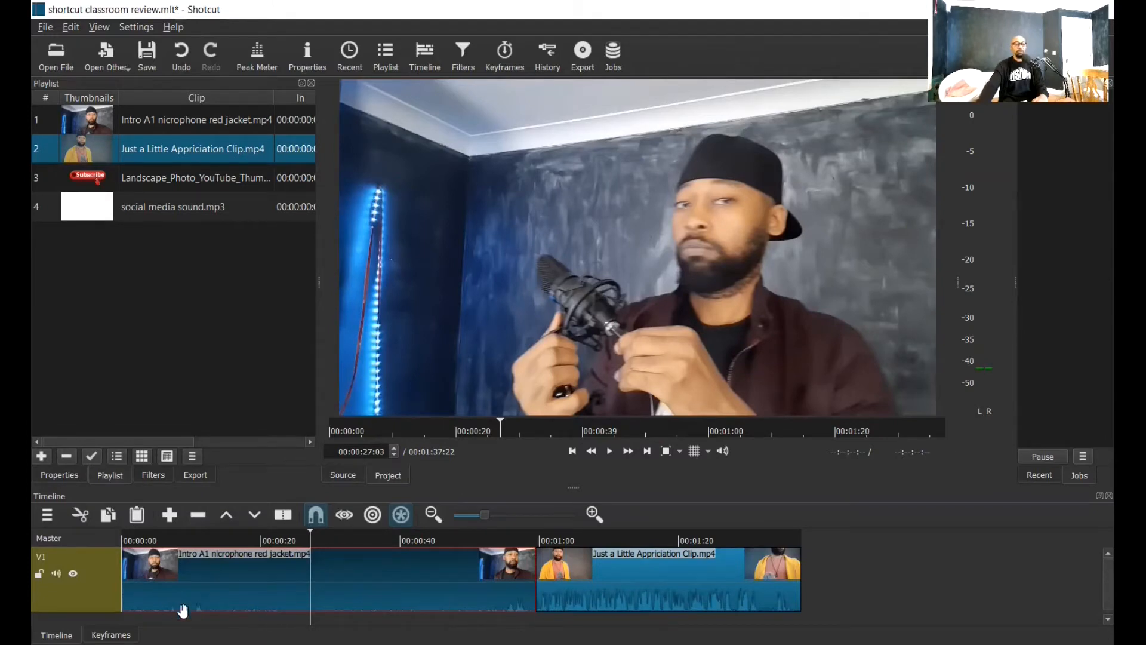
{"action": "left_click", "coordinate": [56, 574]}
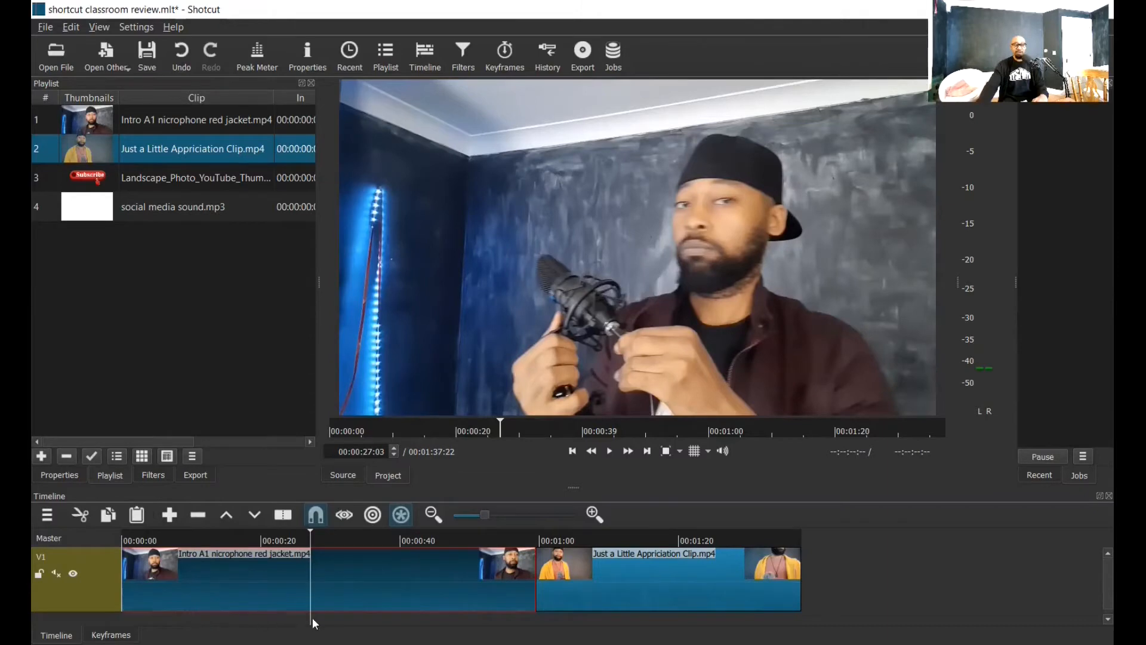
{"action": "left_click", "coordinate": [57, 574]}
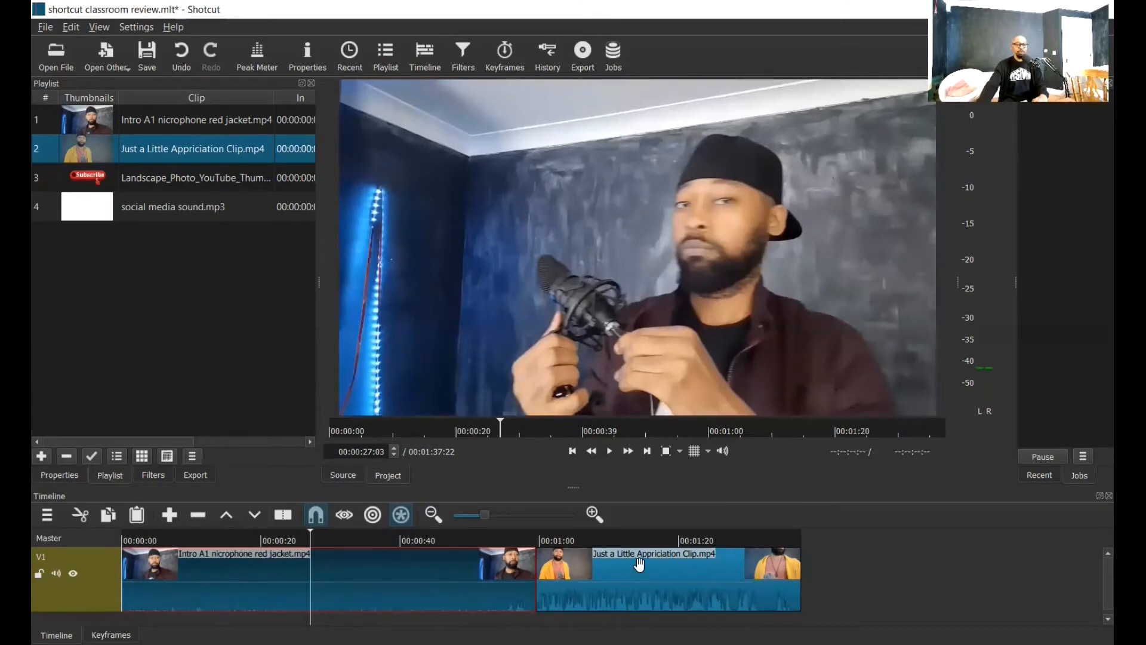
{"action": "left_click", "coordinate": [643, 537]}
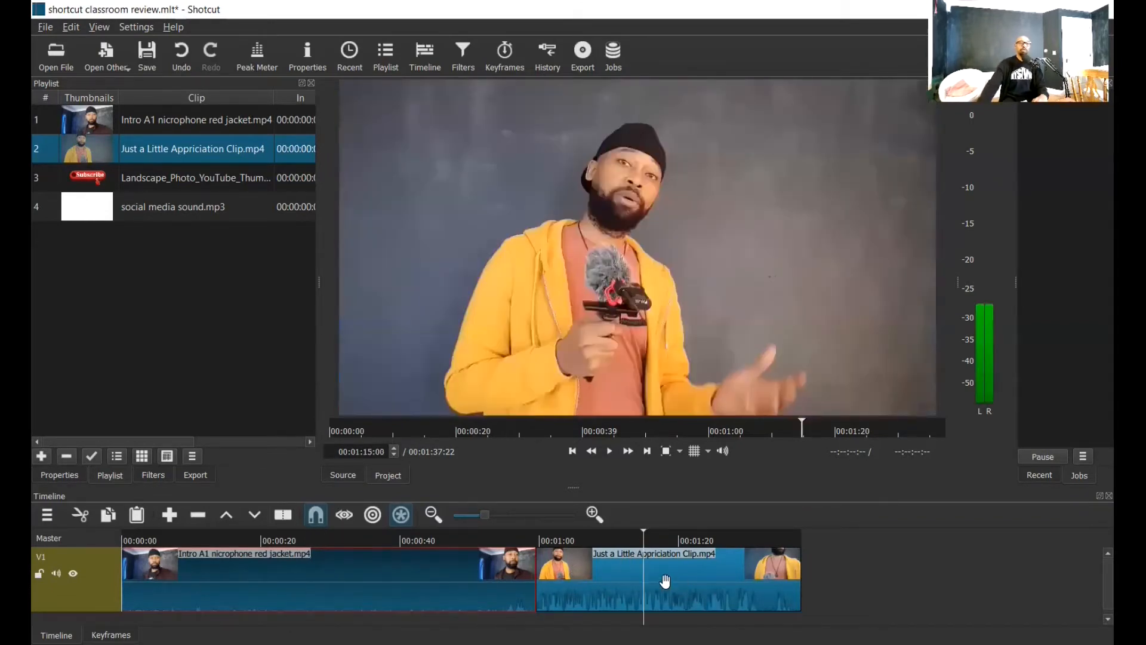
{"action": "left_click", "coordinate": [666, 581]}
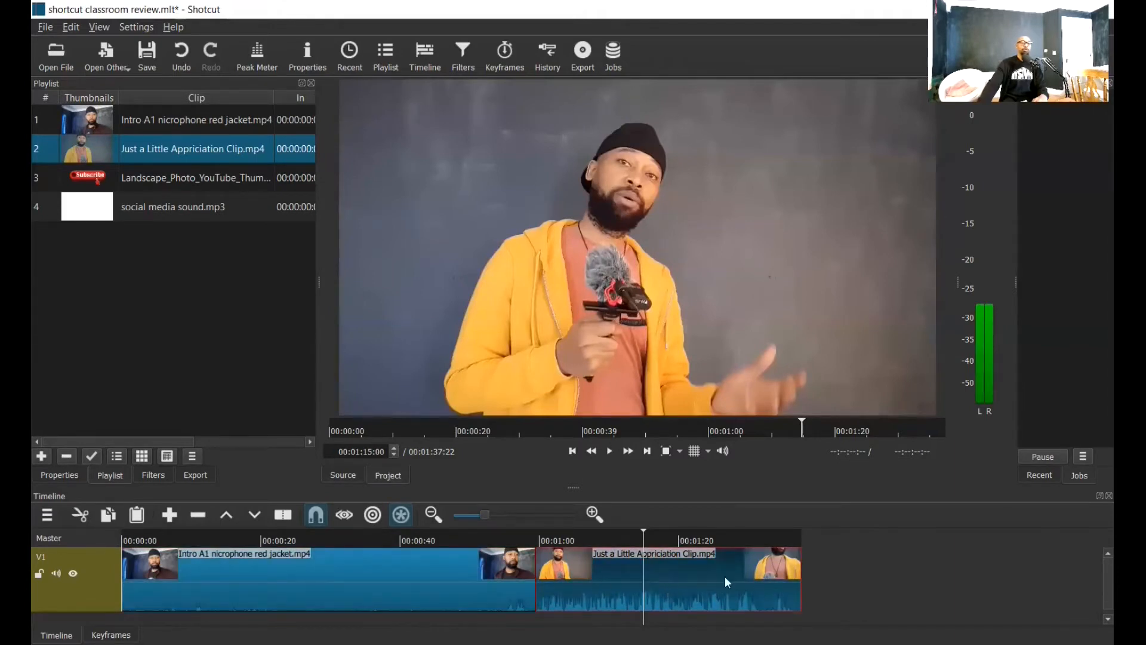
{"action": "left_click", "coordinate": [57, 573]}
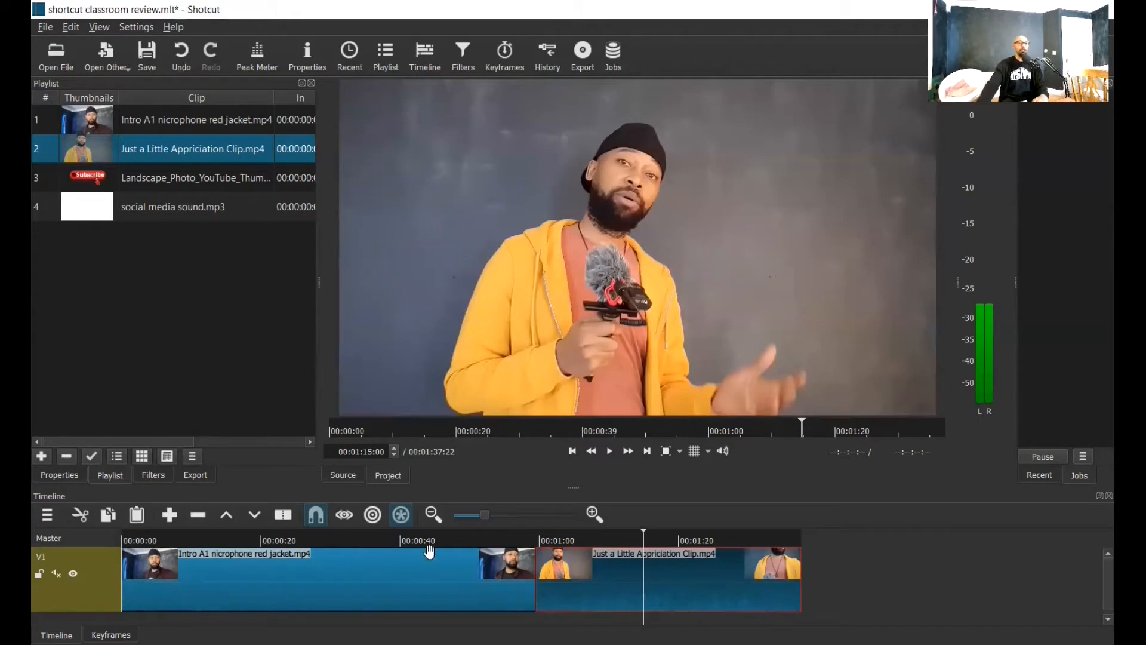
{"action": "left_click", "coordinate": [58, 574]}
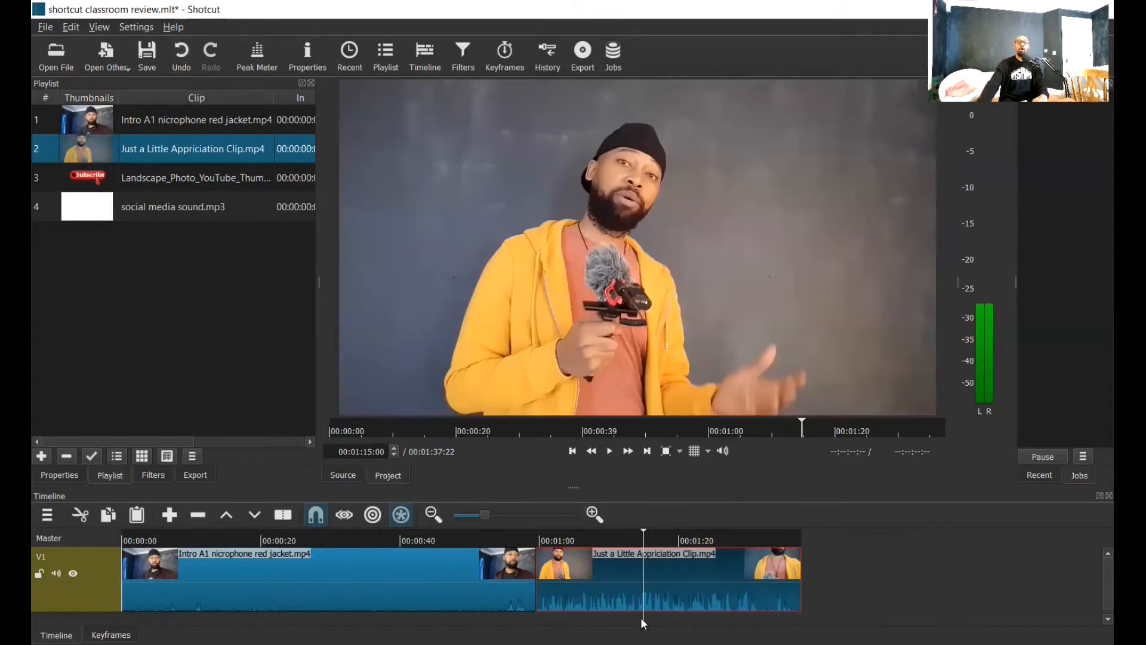
Remove Just a Little Appriciation Clip.mp4 from track V1 and move the playhead to 00:00:33:07
{"action": "right_click", "coordinate": [611, 579]}
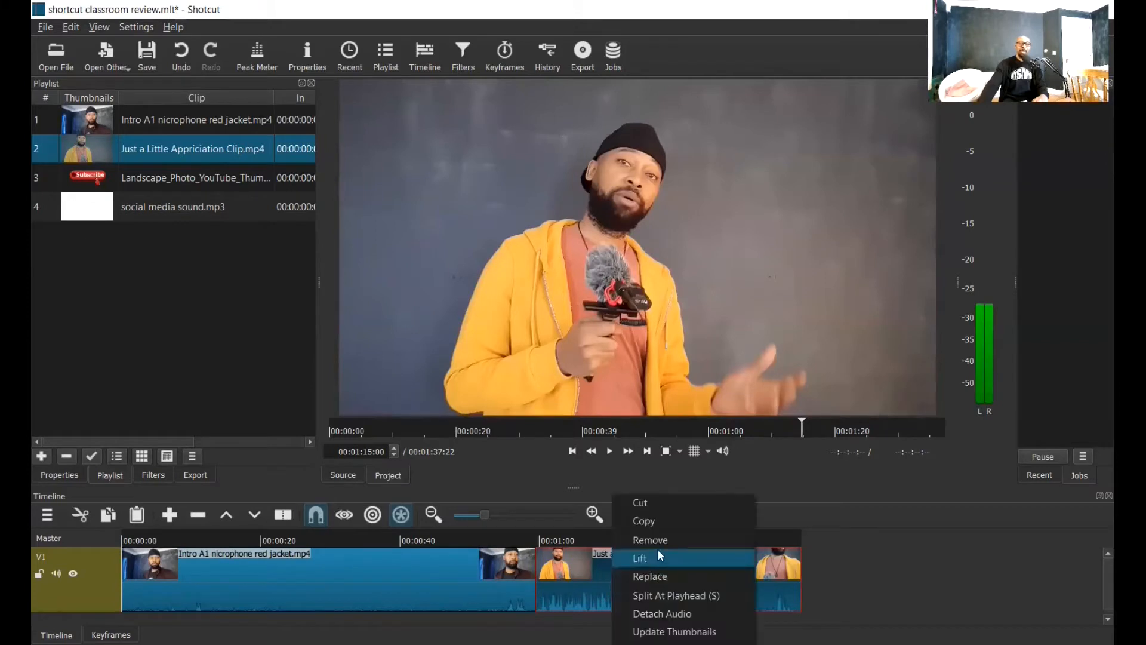
{"action": "left_click", "coordinate": [660, 538]}
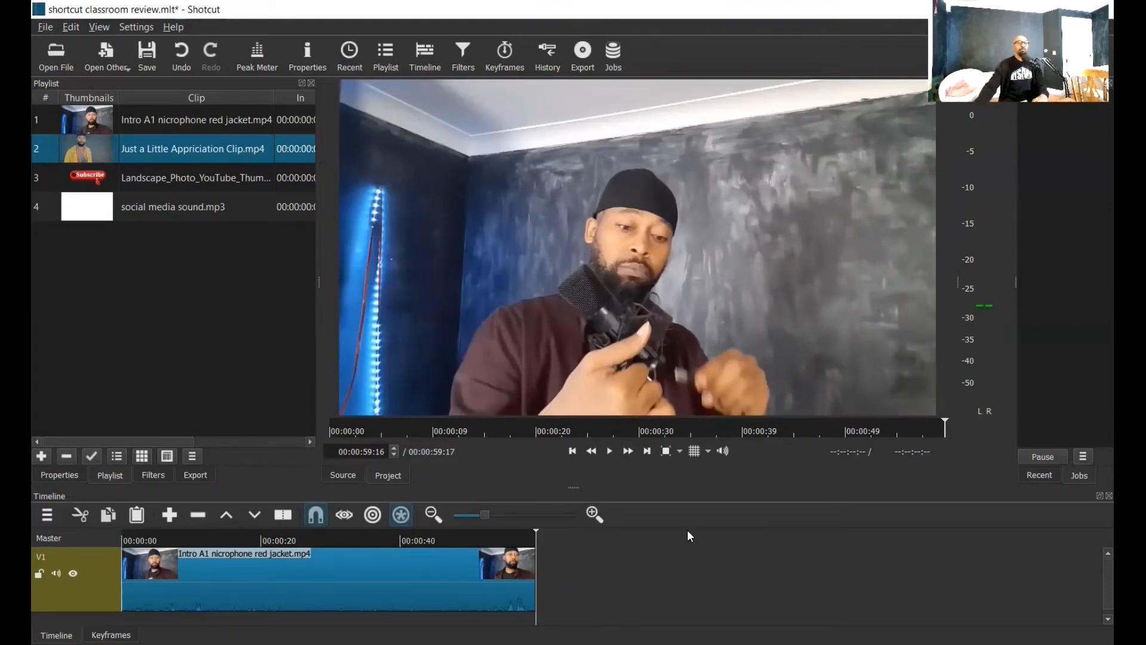
{"action": "left_click", "coordinate": [353, 536]}
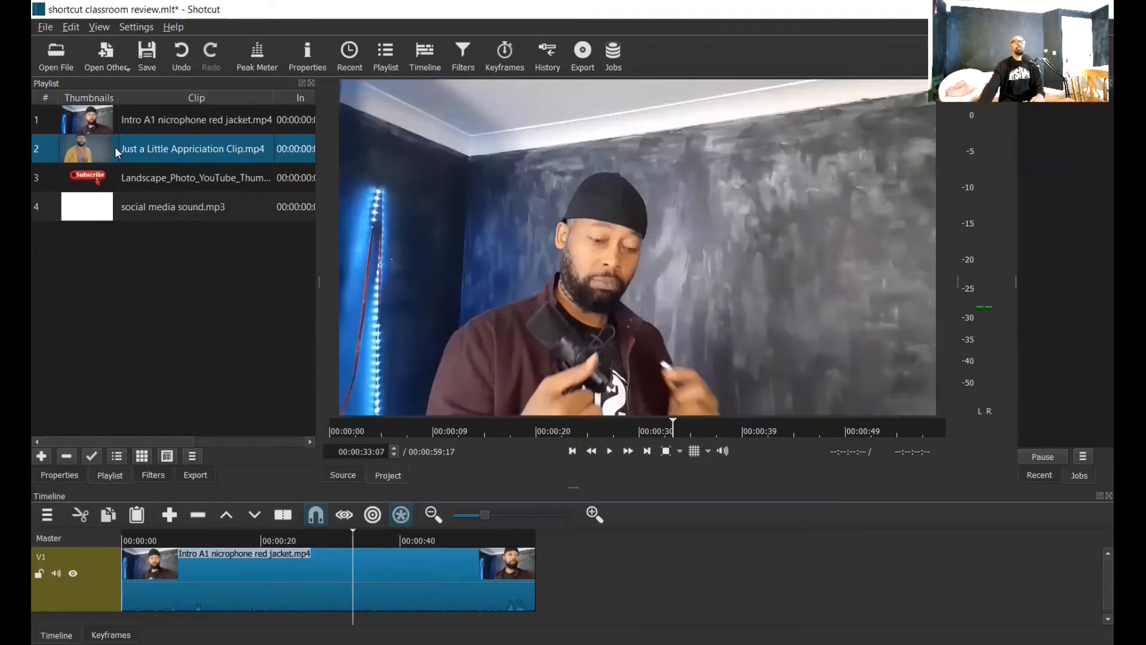
Place Just a Little Appriciation Clip.mp4 on track V1 after the intro clip and try shifting it to open and close a small gap
{"action": "left_click_drag", "start_coordinate": [685, 548], "coordinate": [539, 565]}
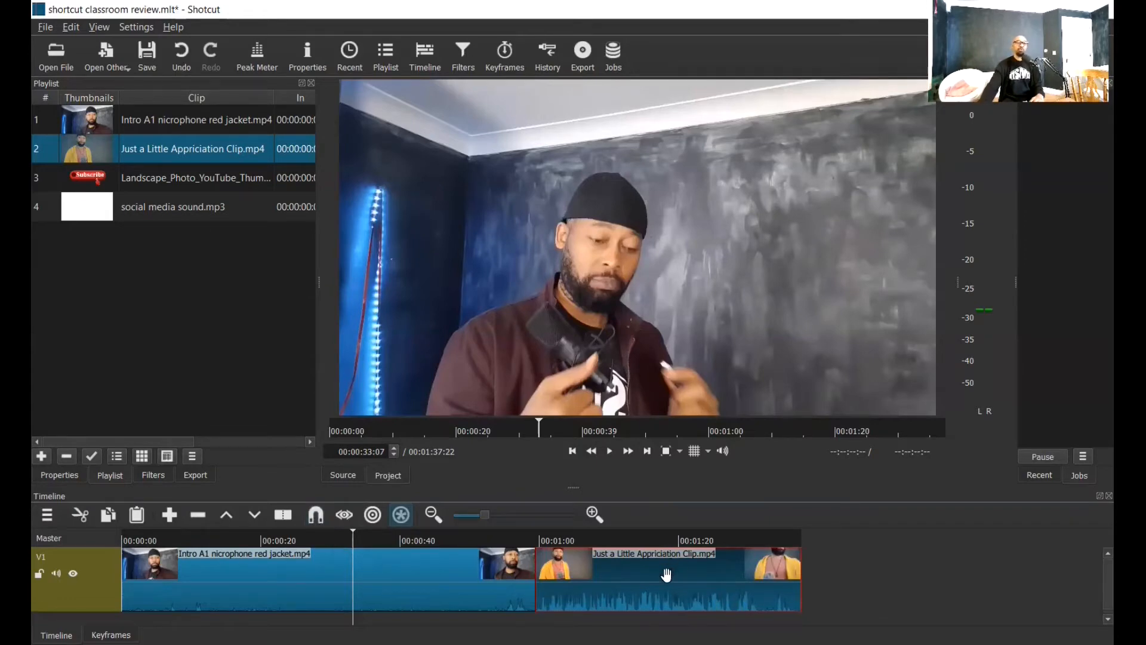
{"action": "mouse_move", "coordinate": [666, 576]}
{"action": "left_mouse_down"}
{"action": "mouse_move", "coordinate": [608, 583]}
{"action": "mouse_move", "coordinate": [667, 593]}
{"action": "left_mouse_up"}
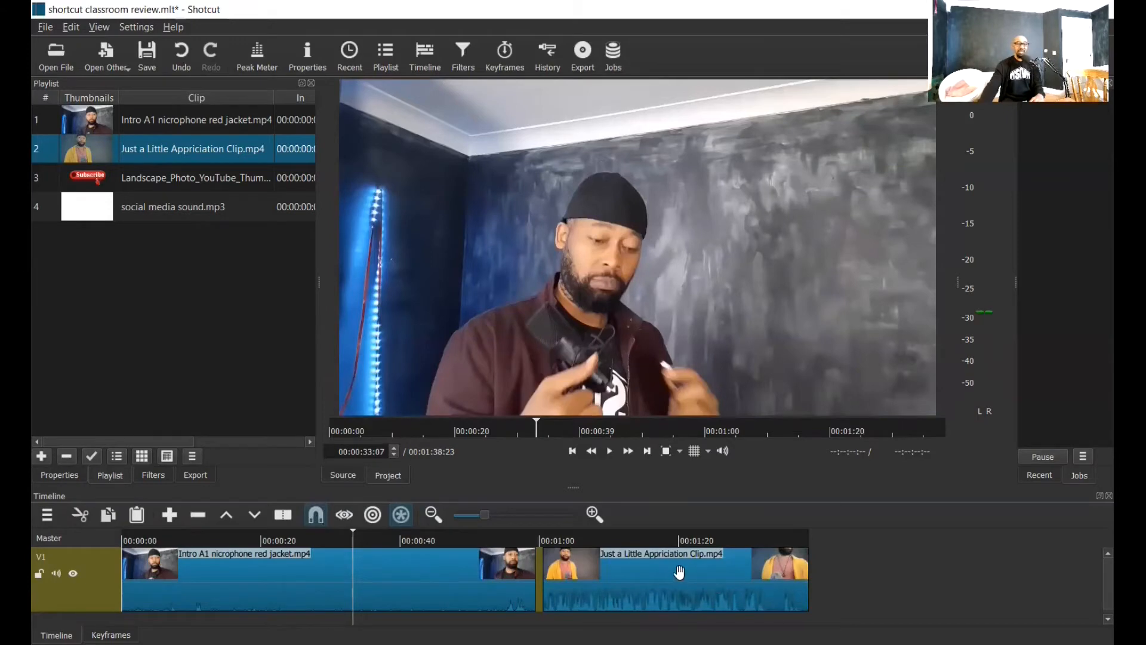
{"action": "left_click_drag", "start_coordinate": [674, 572], "coordinate": [660, 573]}
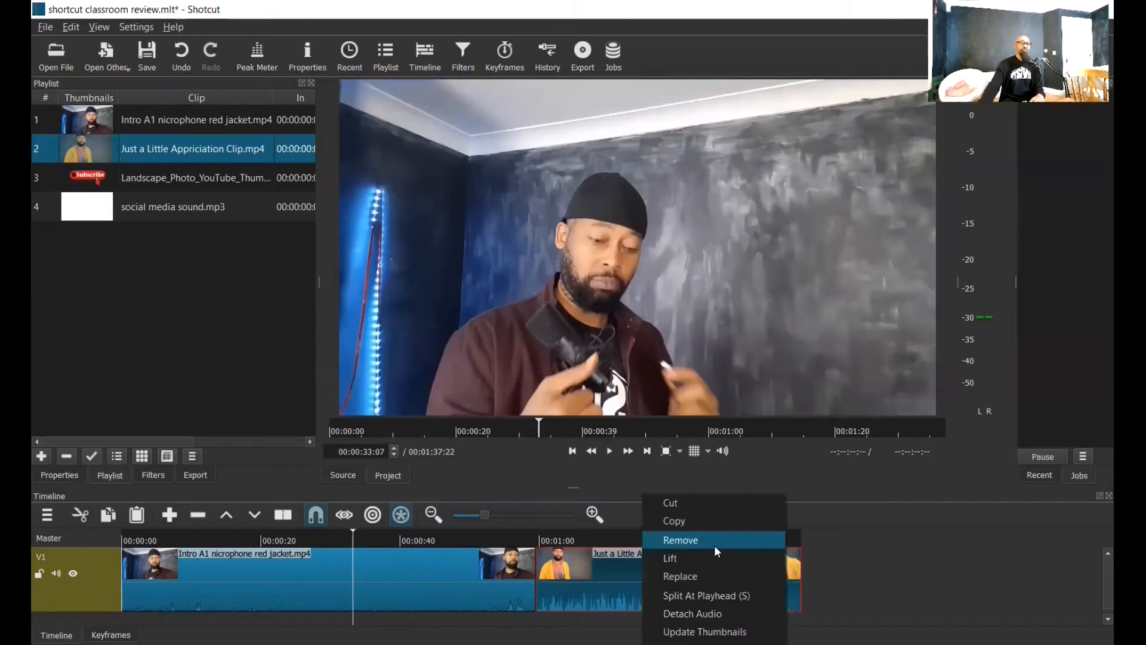
Delete Just a Little Appriciation Clip.mp4 from track V1, keeping only the intro clip on the timeline
{"action": "left_click", "coordinate": [862, 555]}
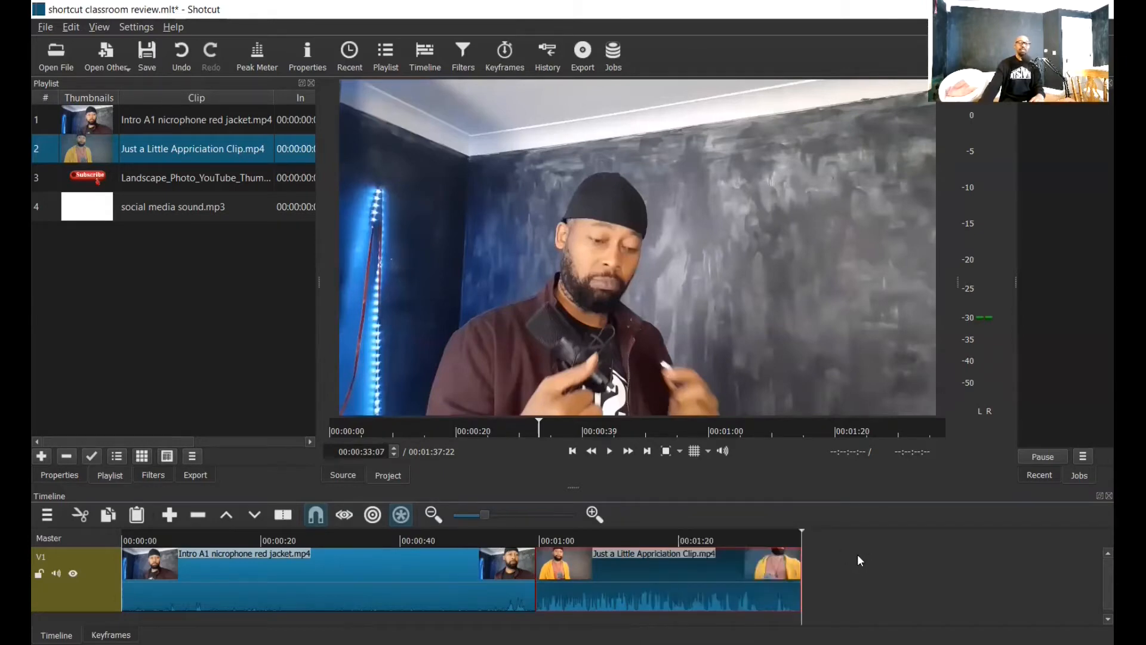
{"action": "left_click", "coordinate": [643, 581]}
{"action": "key", "text": "Delete"}
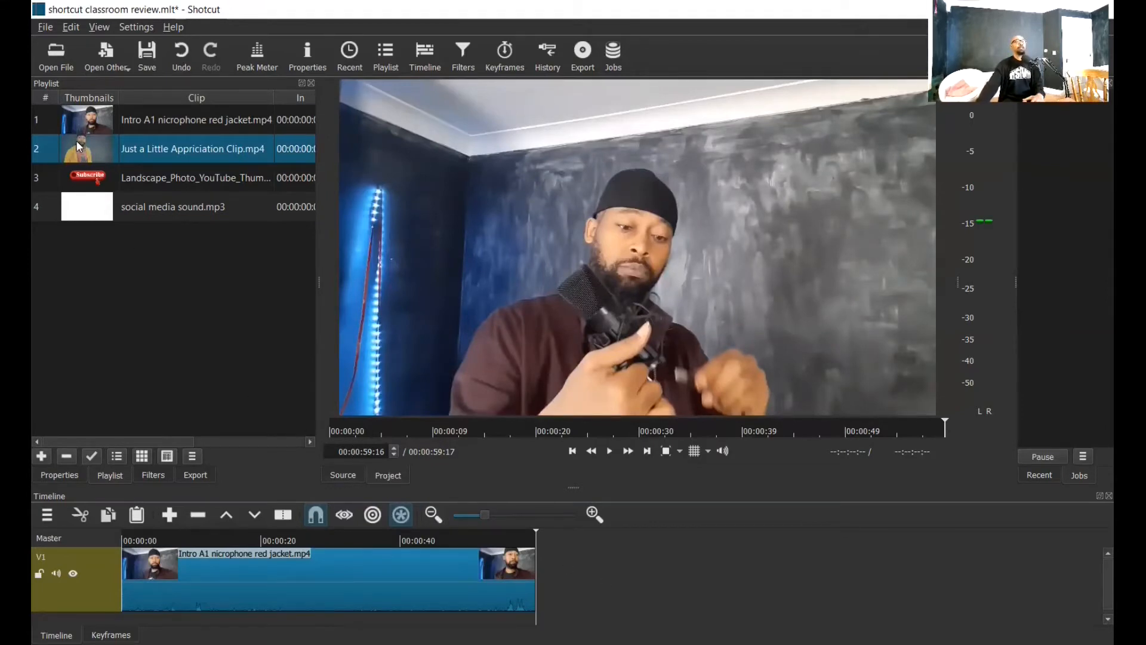
Add a second video track above V1 and name it "red jacket"
{"action": "right_click", "coordinate": [98, 581]}
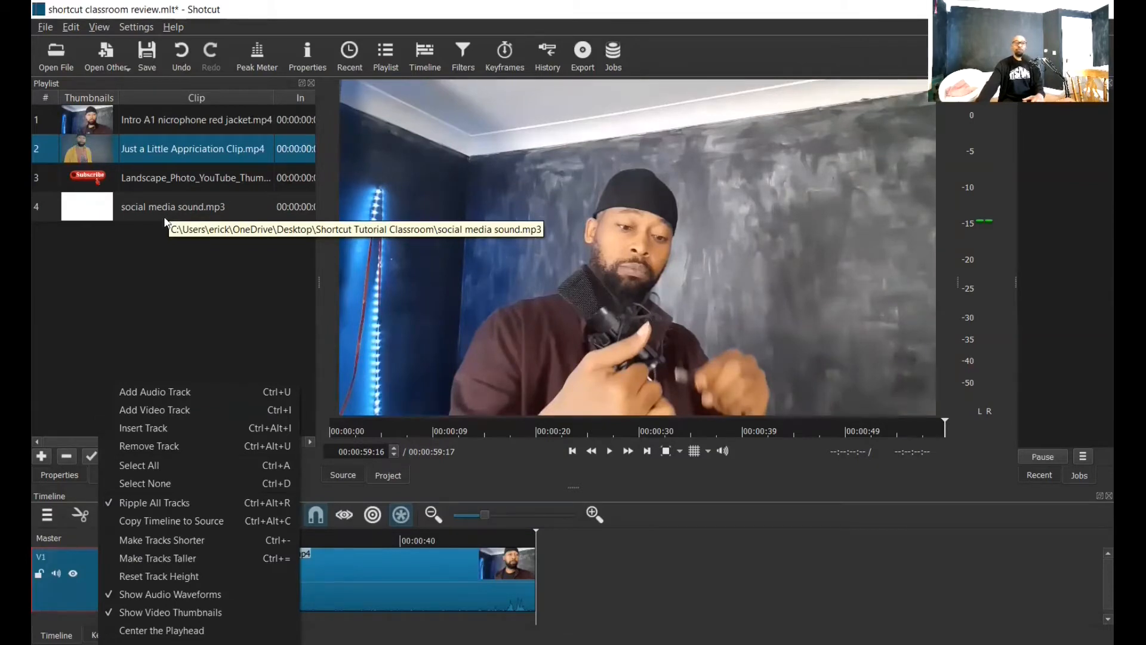
{"action": "left_click", "coordinate": [148, 408]}
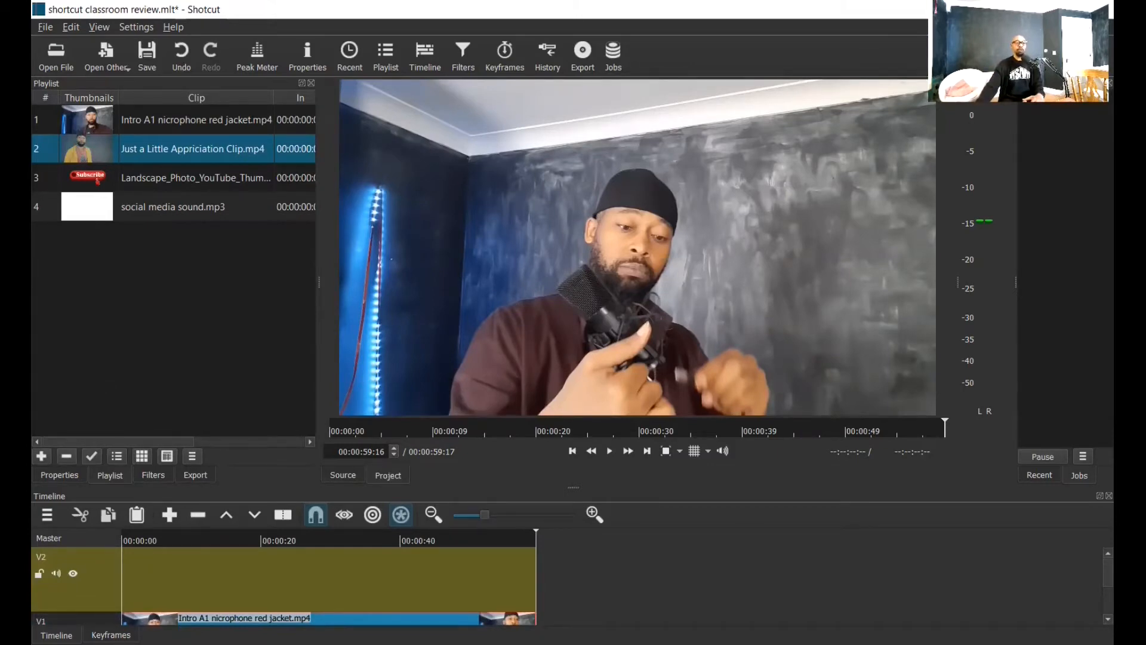
{"action": "double_click", "coordinate": [63, 558]}
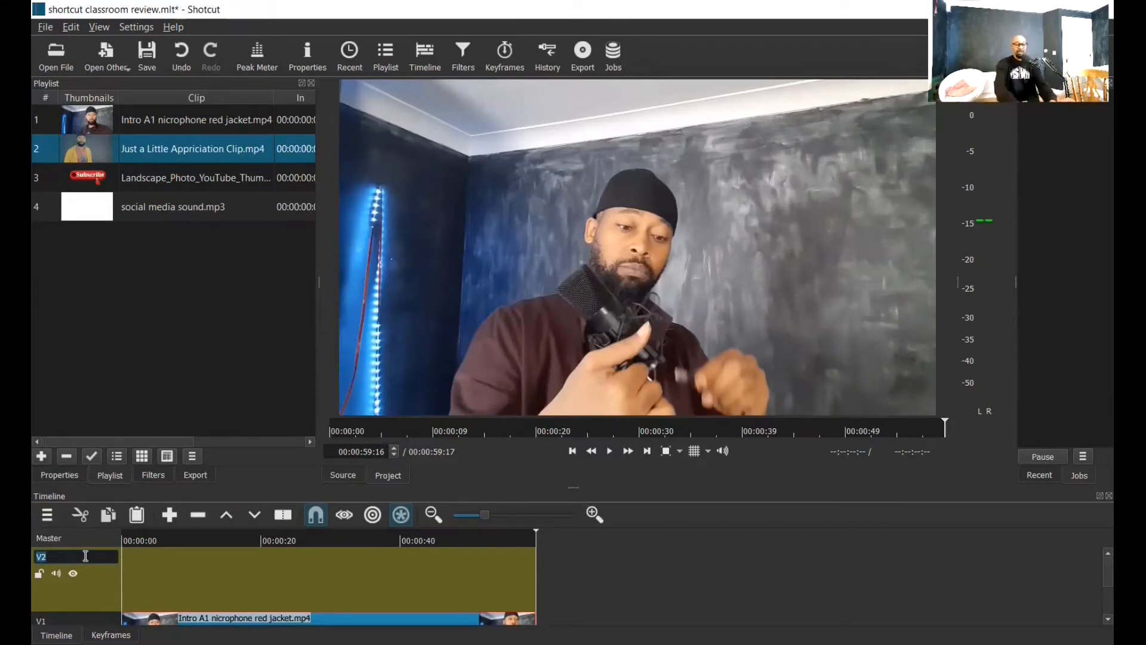
{"action": "type", "text": "re"}
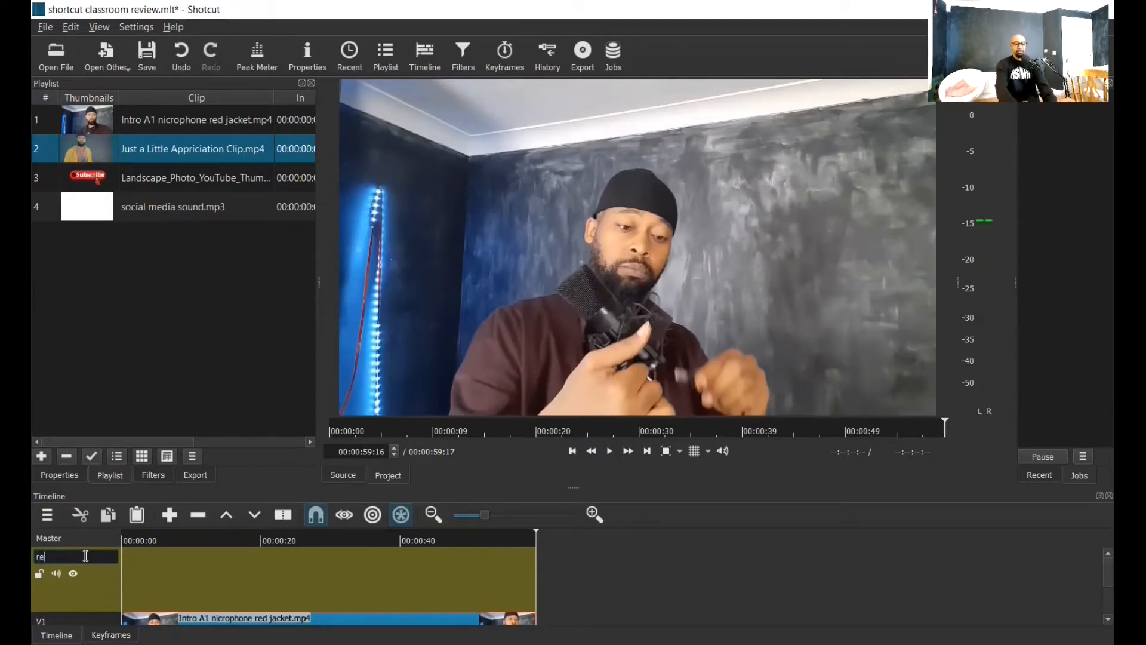
{"action": "type", "text": "d jacket"}
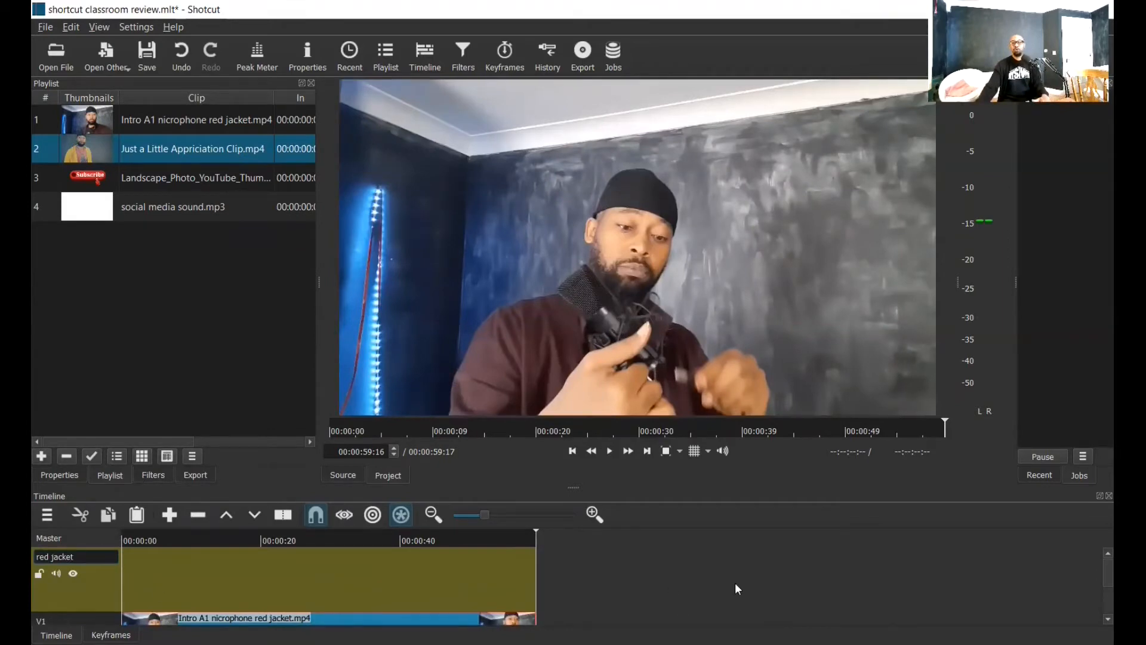
{"action": "key", "text": "Return"}
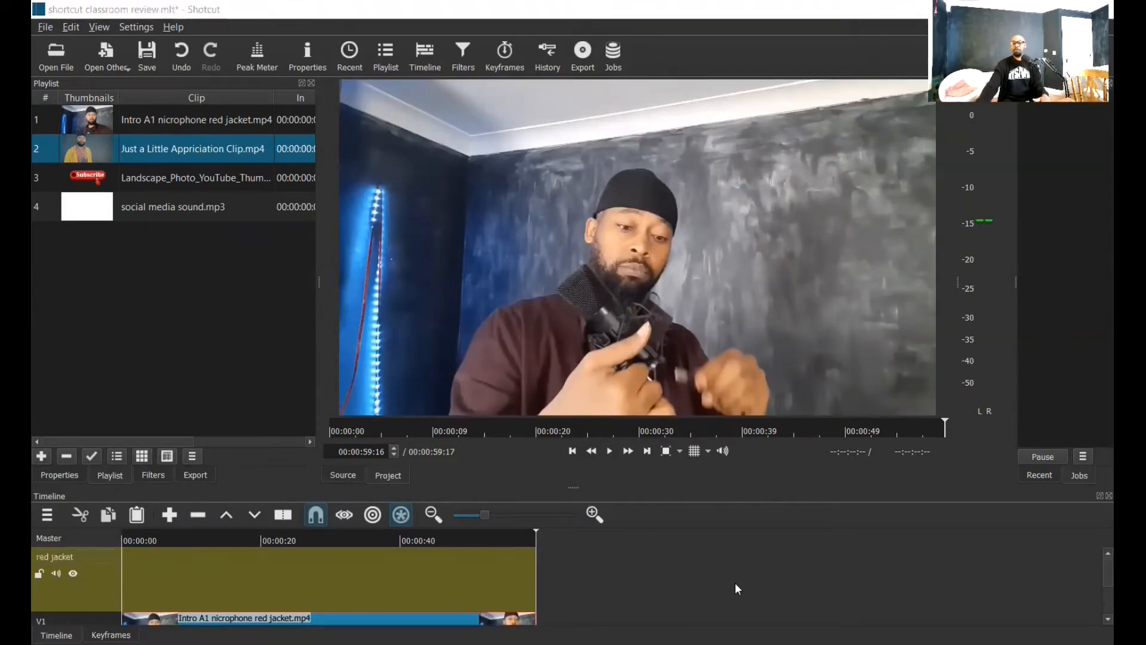
Rename track V1, which holds the intro clip, as "yellow jacket"
{"action": "scroll", "coordinate": [1094, 577], "scroll_direction": "down", "scroll_amount": 3}
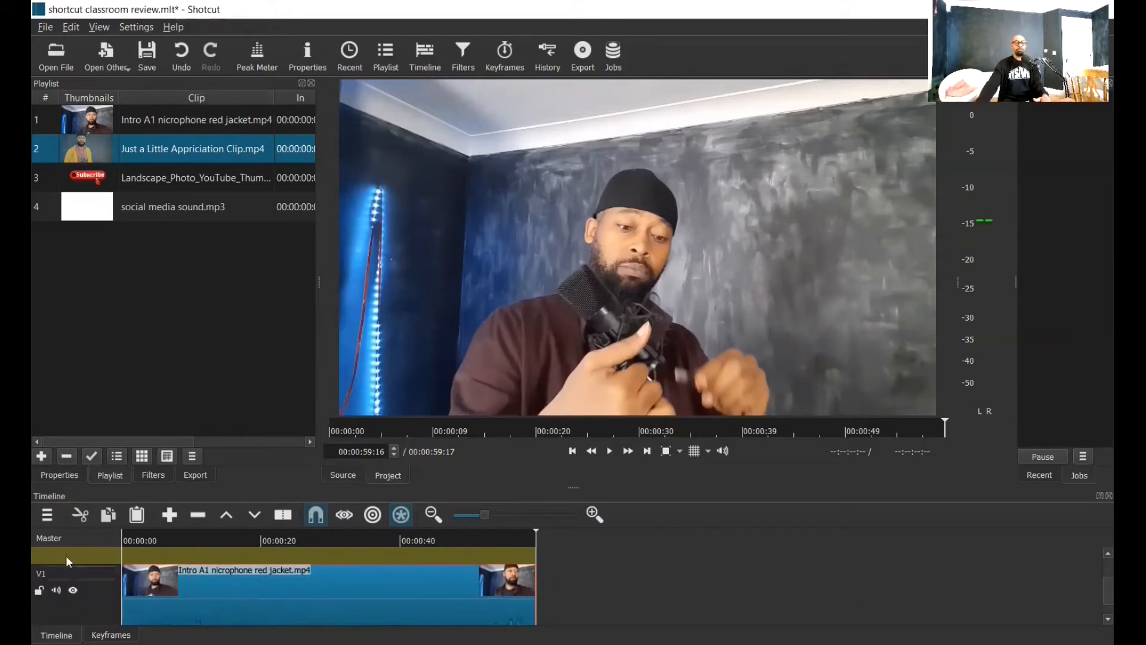
{"action": "double_click", "coordinate": [56, 571]}
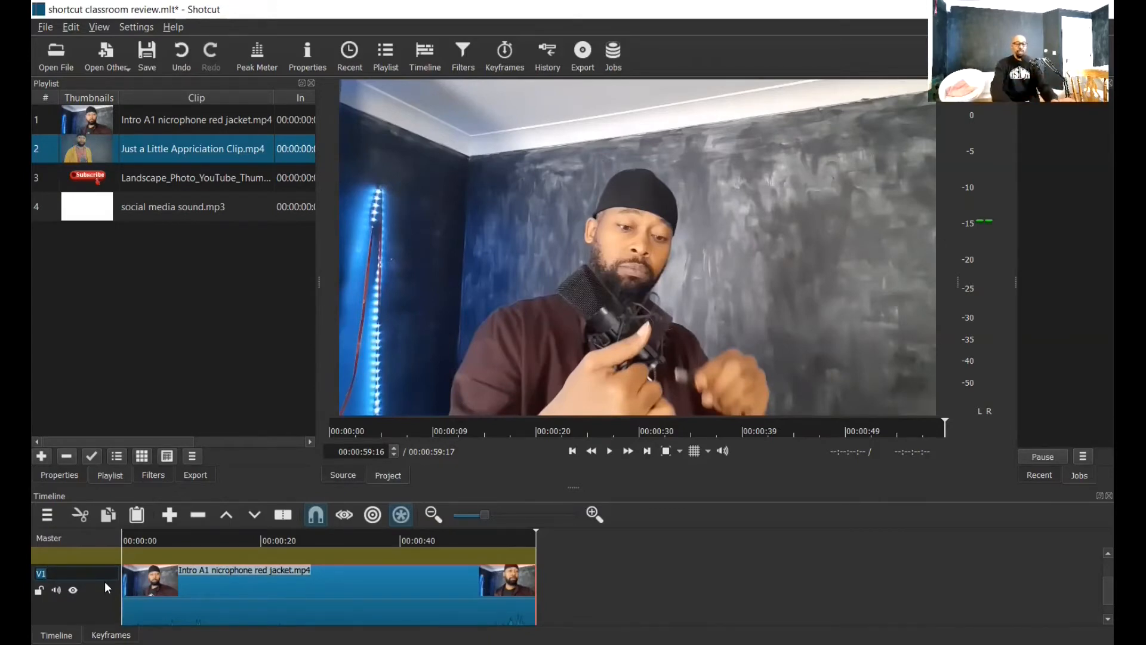
{"action": "type", "text": "yellow jac"}
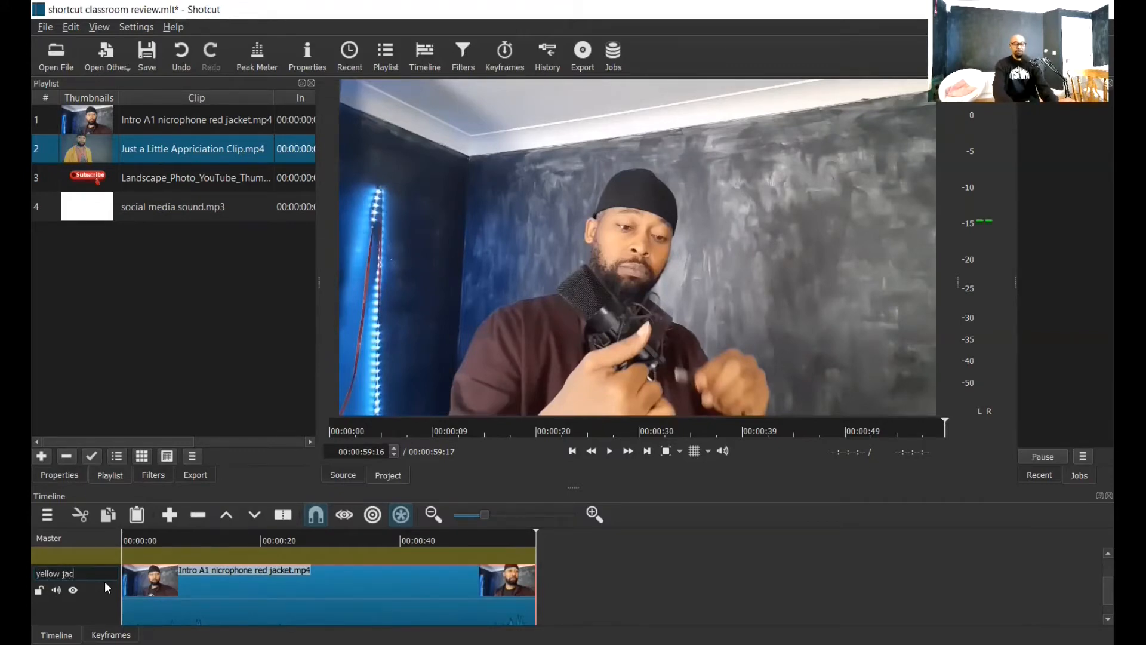
{"action": "type", "text": "ket"}
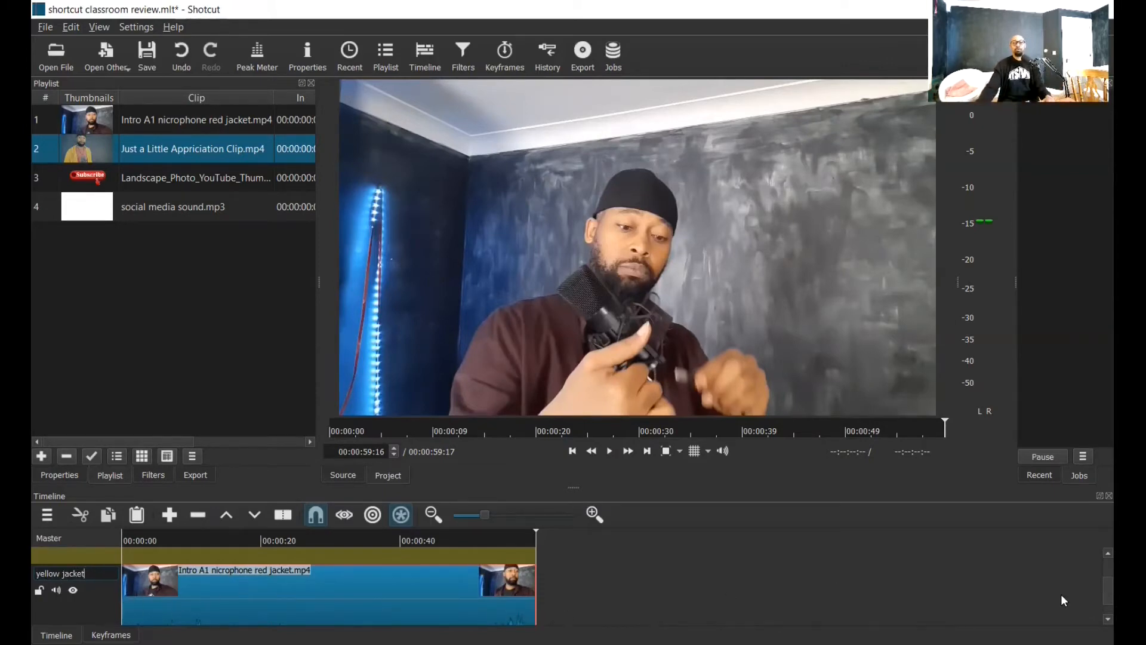
Look over the red jacket and yellow jacket tracks in the timeline
{"action": "scroll", "coordinate": [1094, 586], "scroll_direction": "up", "scroll_amount": 1}
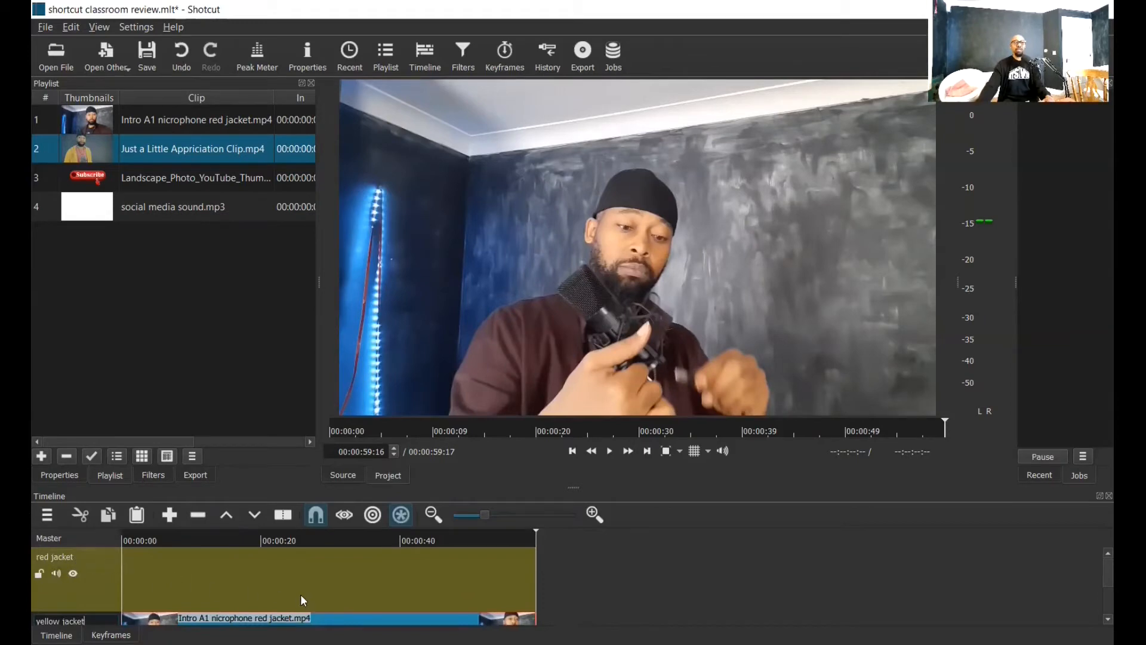
{"action": "scroll", "coordinate": [1093, 578], "scroll_direction": "down", "scroll_amount": 1}
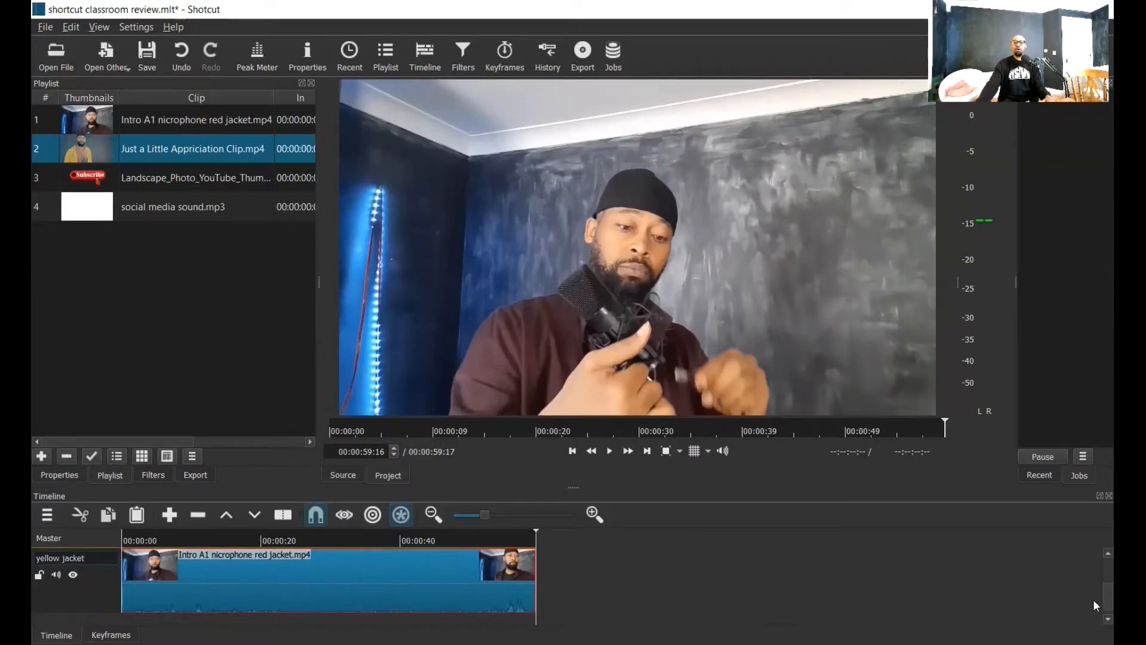
{"action": "scroll", "coordinate": [1094, 579], "scroll_direction": "up", "scroll_amount": 1}
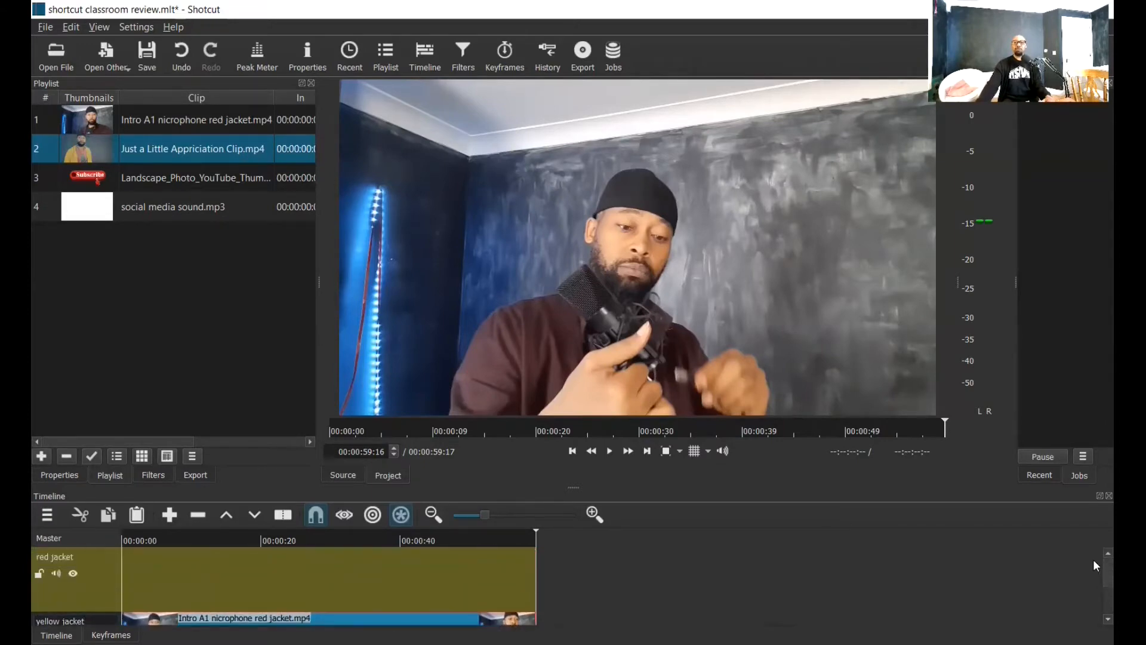
{"action": "scroll", "coordinate": [1093, 591], "scroll_direction": "down", "scroll_amount": 2}
{"action": "scroll", "coordinate": [1093, 594], "scroll_direction": "up", "scroll_amount": 2}
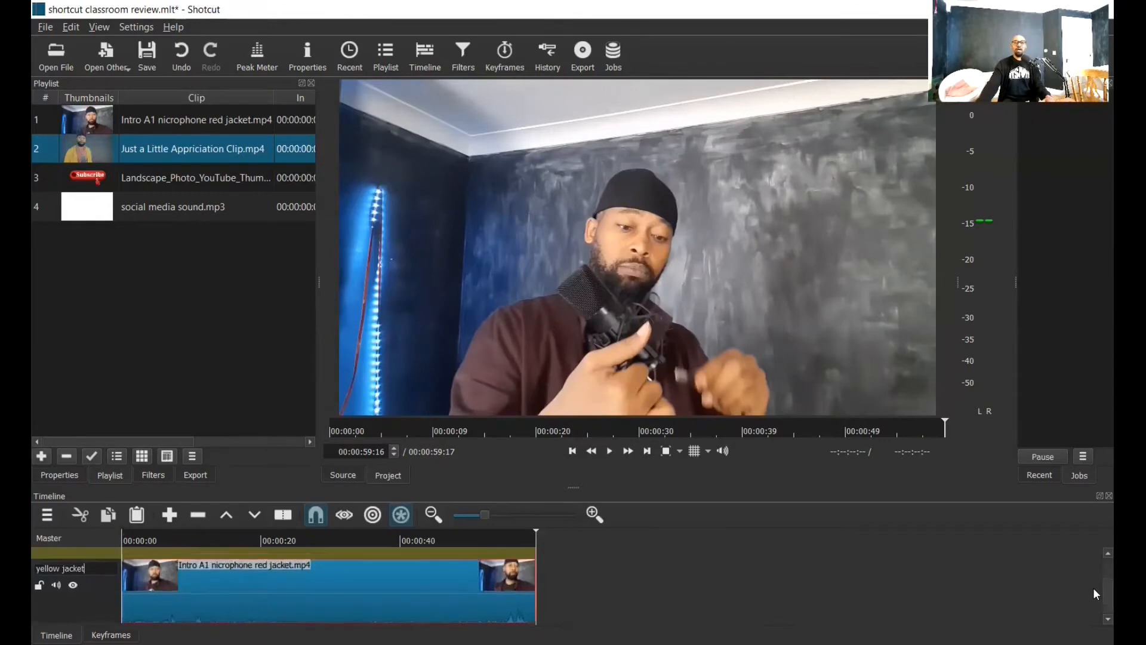
{"action": "scroll", "coordinate": [1096, 576], "scroll_direction": "up", "scroll_amount": 1}
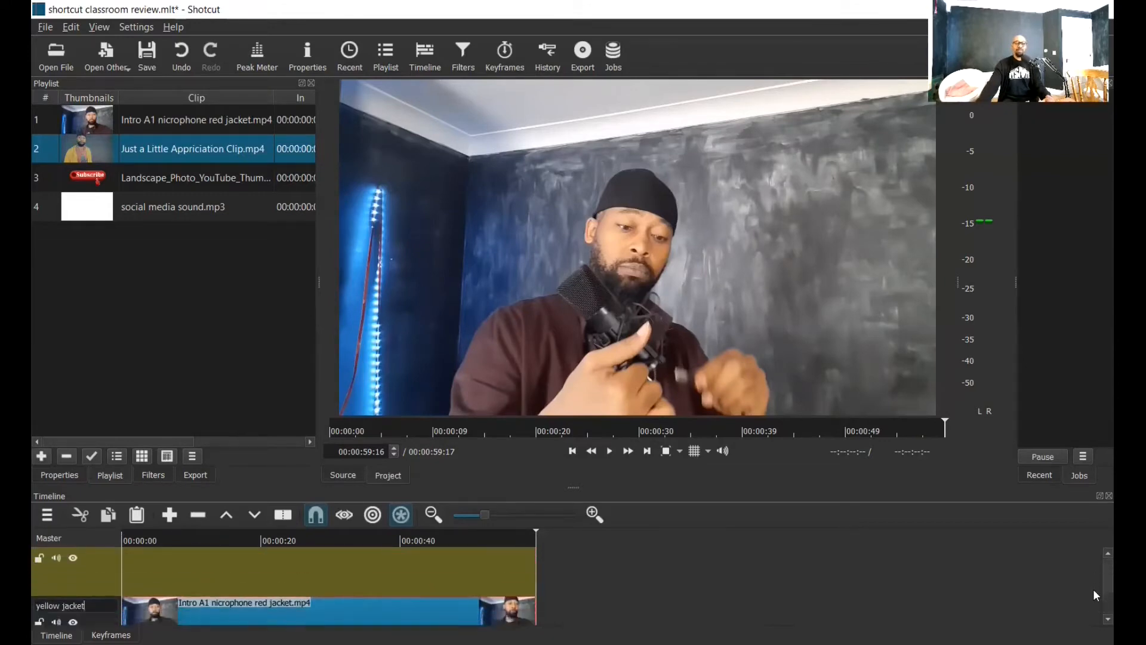
{"action": "scroll", "coordinate": [1093, 585], "scroll_direction": "down", "scroll_amount": 2}
{"action": "scroll", "coordinate": [1094, 591], "scroll_direction": "up", "scroll_amount": 2}
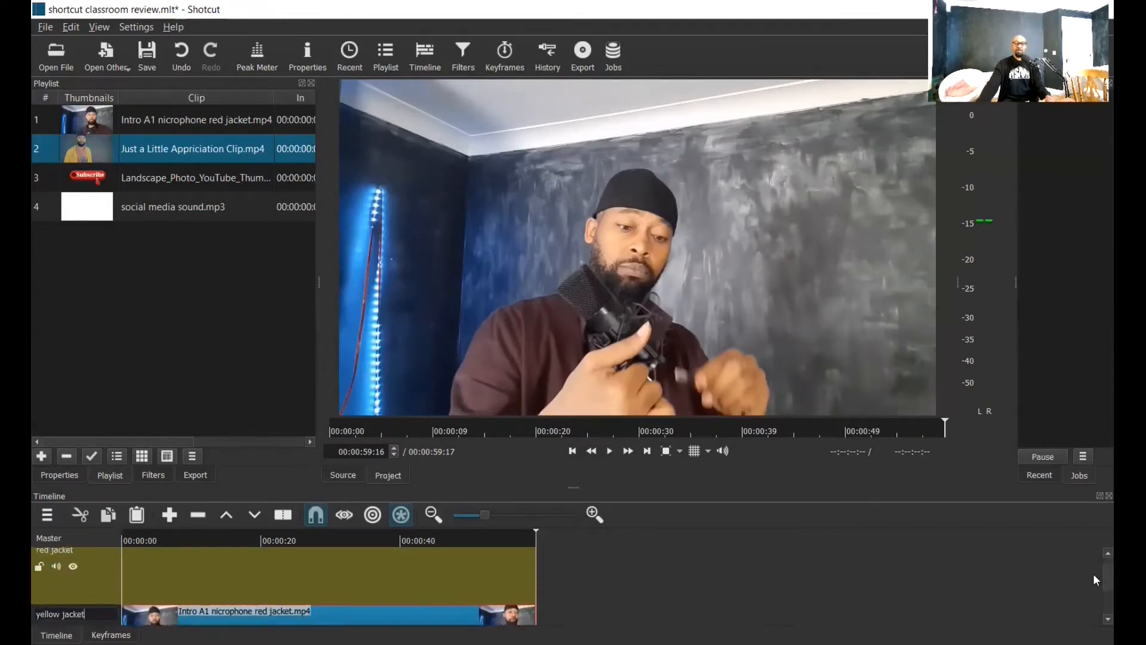
Move the Intro A1 nicrophone red jacket.mp4 clip from the yellow jacket track up to the red jacket track
{"action": "scroll", "coordinate": [1094, 591], "scroll_direction": "down", "scroll_amount": 2}
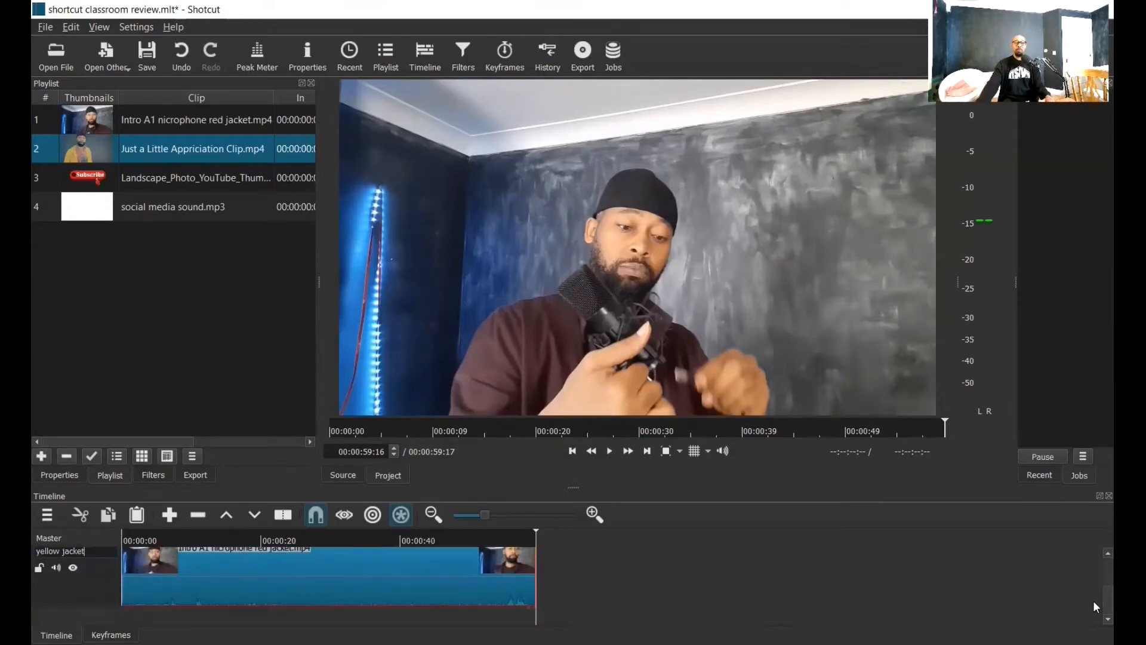
{"action": "scroll", "coordinate": [1094, 596], "scroll_direction": "up", "scroll_amount": 1}
{"action": "scroll", "coordinate": [1094, 594], "scroll_direction": "up", "scroll_amount": 2}
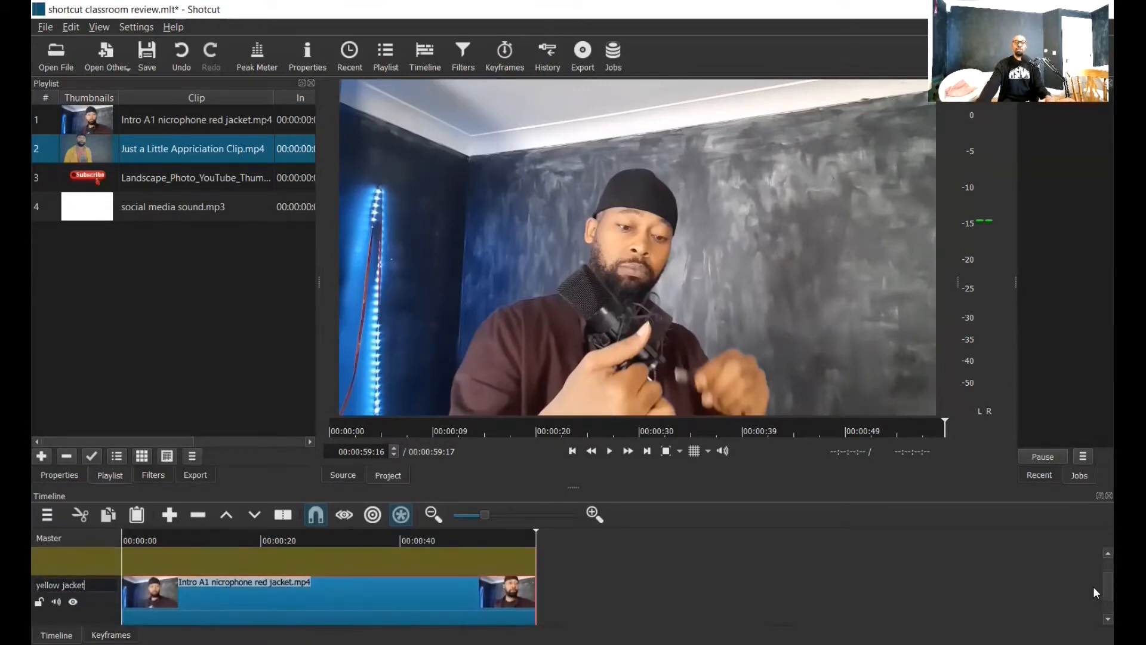
{"action": "scroll", "coordinate": [1093, 590], "scroll_direction": "up", "scroll_amount": 1}
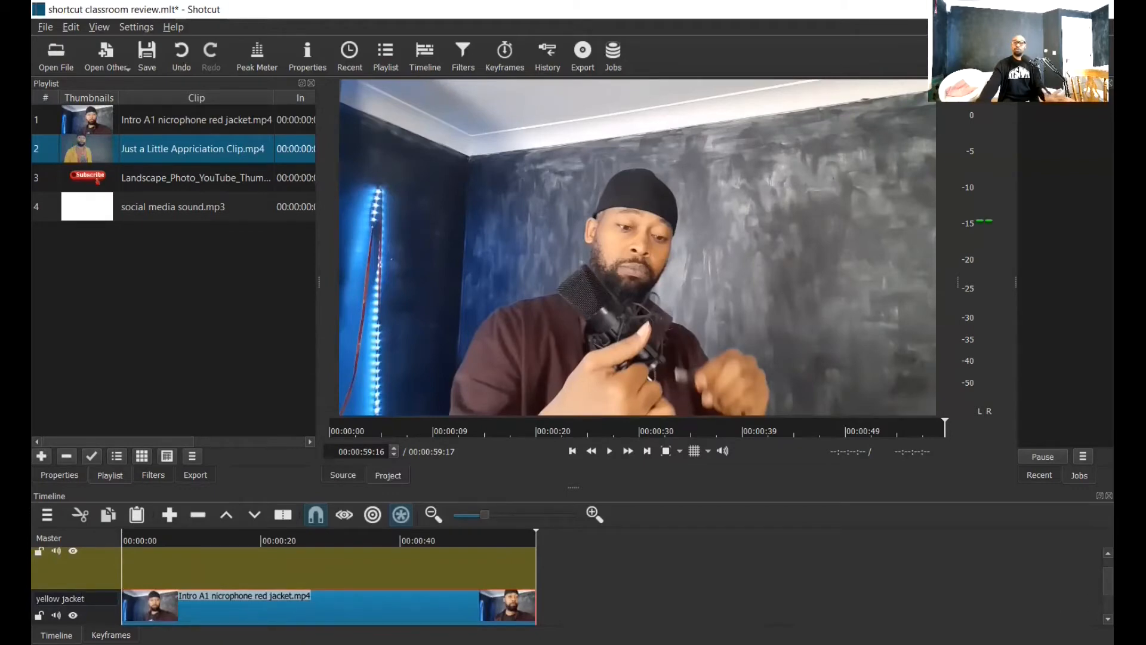
{"action": "left_click_drag", "start_coordinate": [217, 608], "coordinate": [219, 571]}
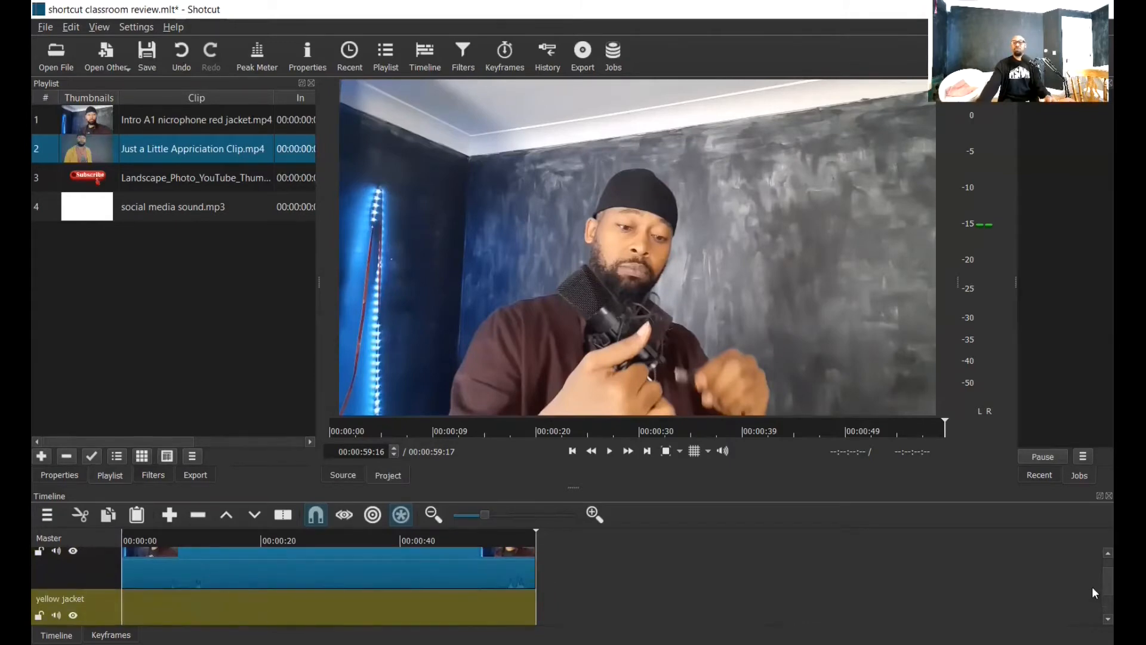
Add Just a Little Appriciation Clip.mp4 from the playlist to the yellow jacket track and align it with the timeline start
{"action": "scroll", "coordinate": [1094, 578], "scroll_direction": "up", "scroll_amount": 2}
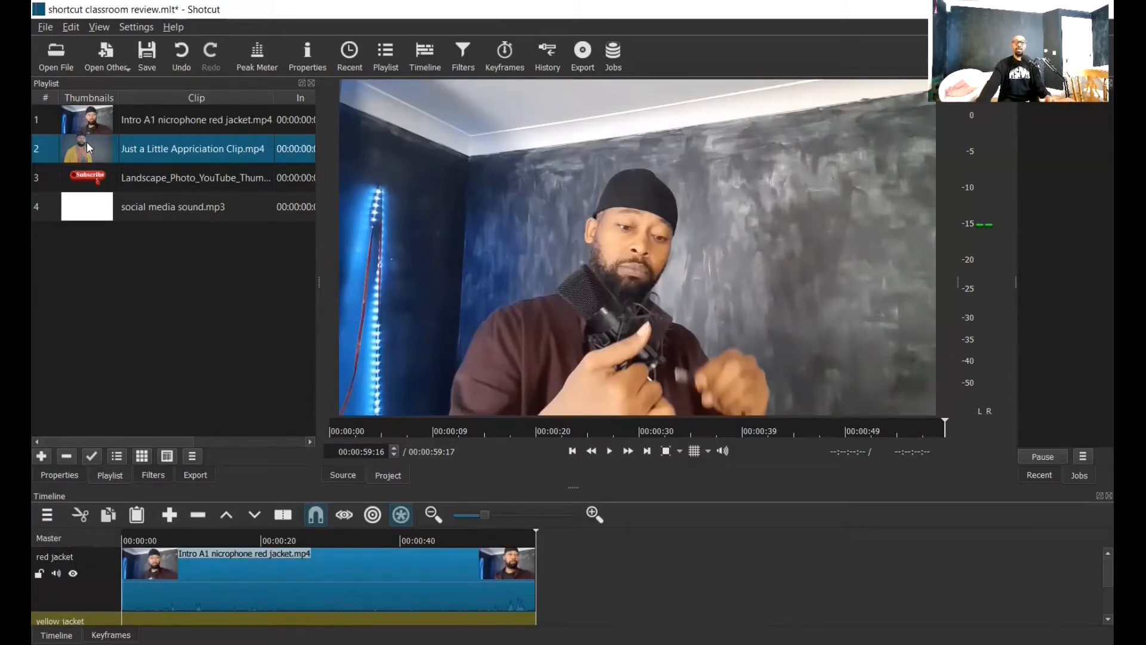
{"action": "left_click_drag", "start_coordinate": [351, 382], "coordinate": [147, 620]}
{"action": "scroll", "coordinate": [1093, 575], "scroll_direction": "down", "scroll_amount": 3}
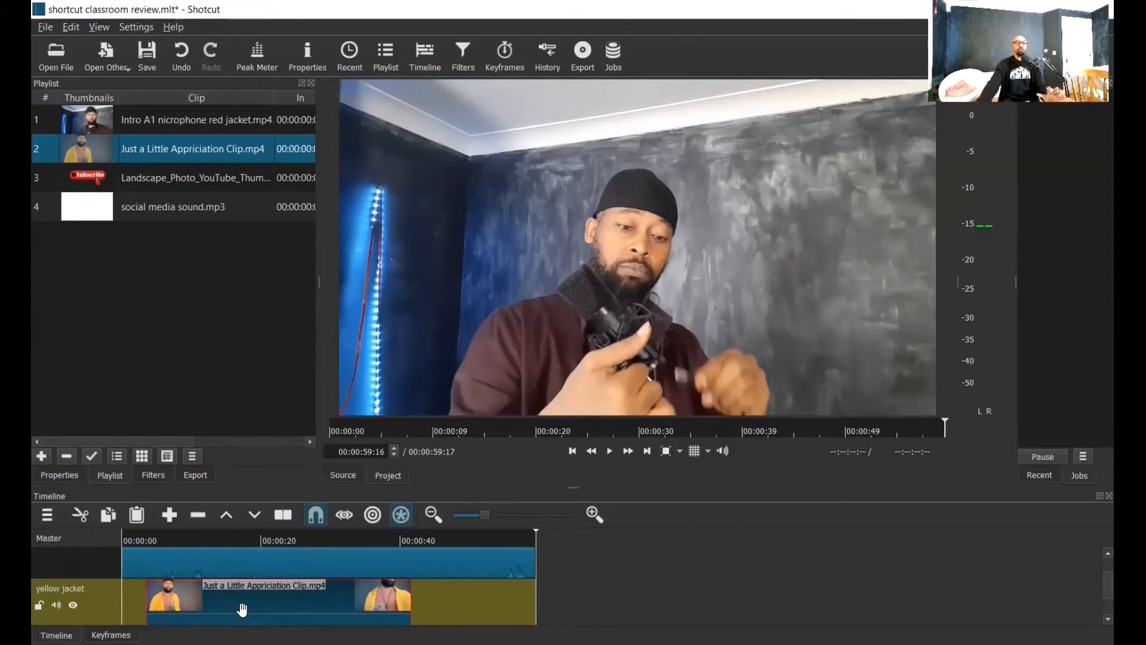
{"action": "left_click_drag", "start_coordinate": [238, 609], "coordinate": [213, 613]}
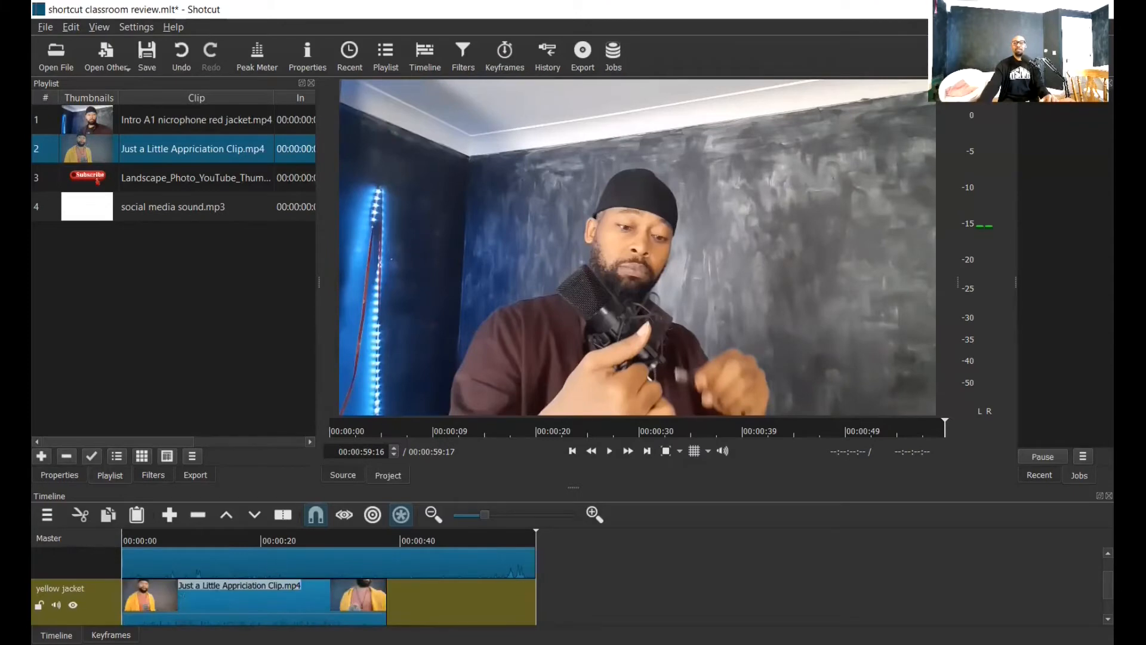
{"action": "scroll", "coordinate": [1093, 582], "scroll_direction": "up", "scroll_amount": 2}
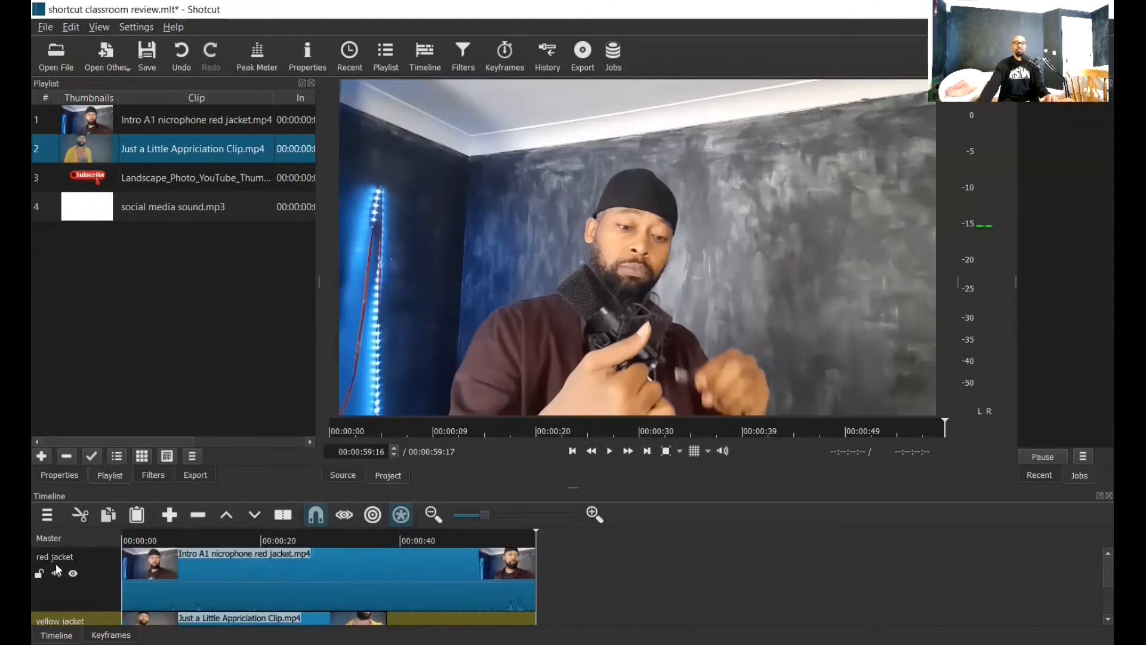
Play the timeline from the start to check which of the two stacked clips appears in the preview
{"action": "left_click", "coordinate": [571, 454]}
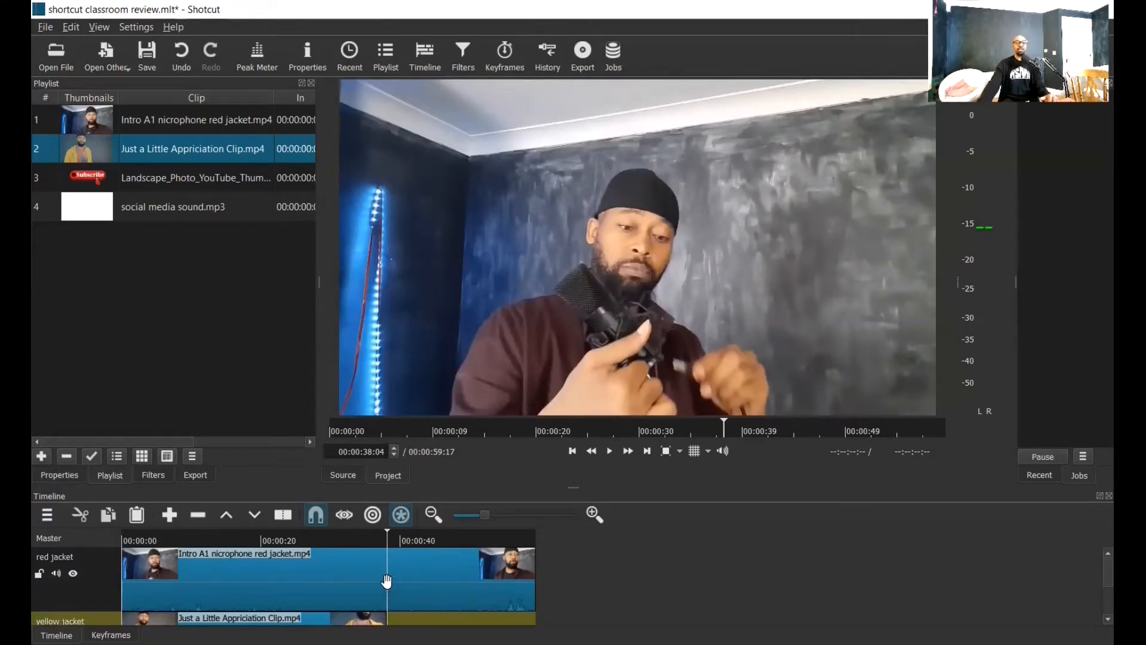
{"action": "left_click", "coordinate": [571, 451]}
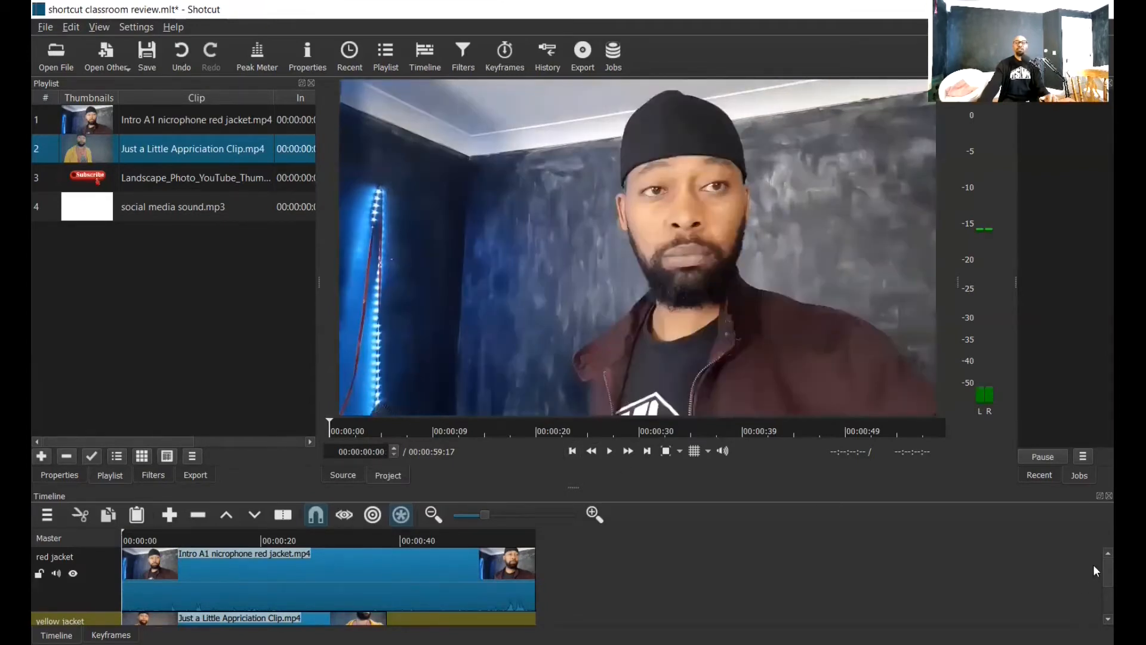
{"action": "scroll", "coordinate": [1096, 582], "scroll_direction": "down", "scroll_amount": 1}
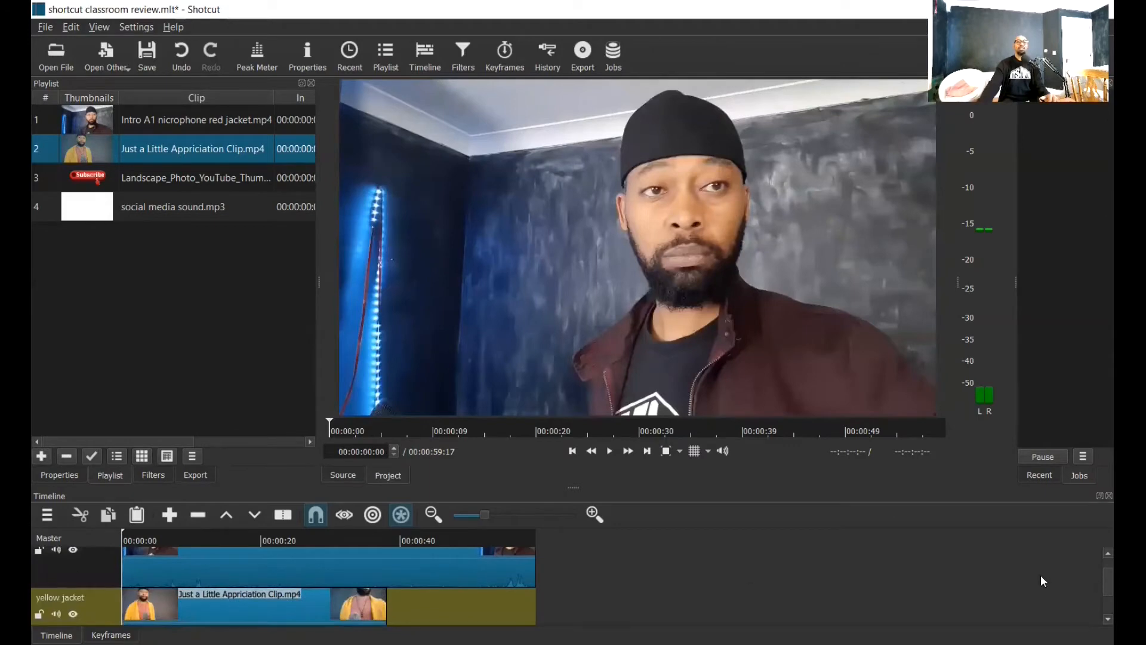
{"action": "left_click", "coordinate": [609, 450]}
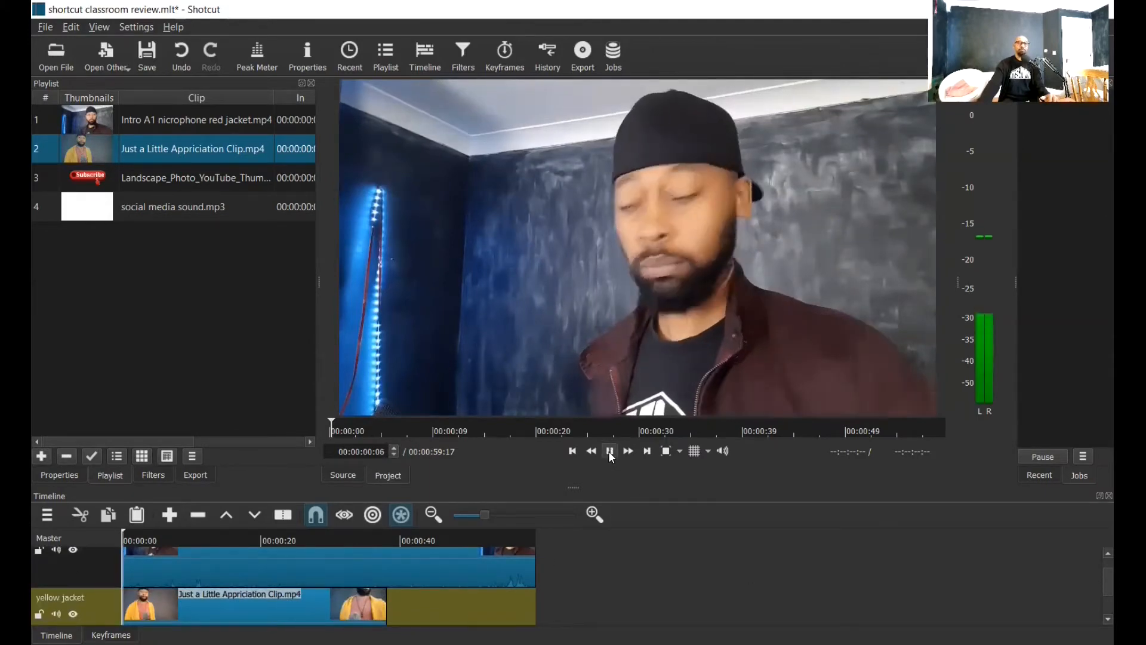
{"action": "left_click", "coordinate": [622, 452]}
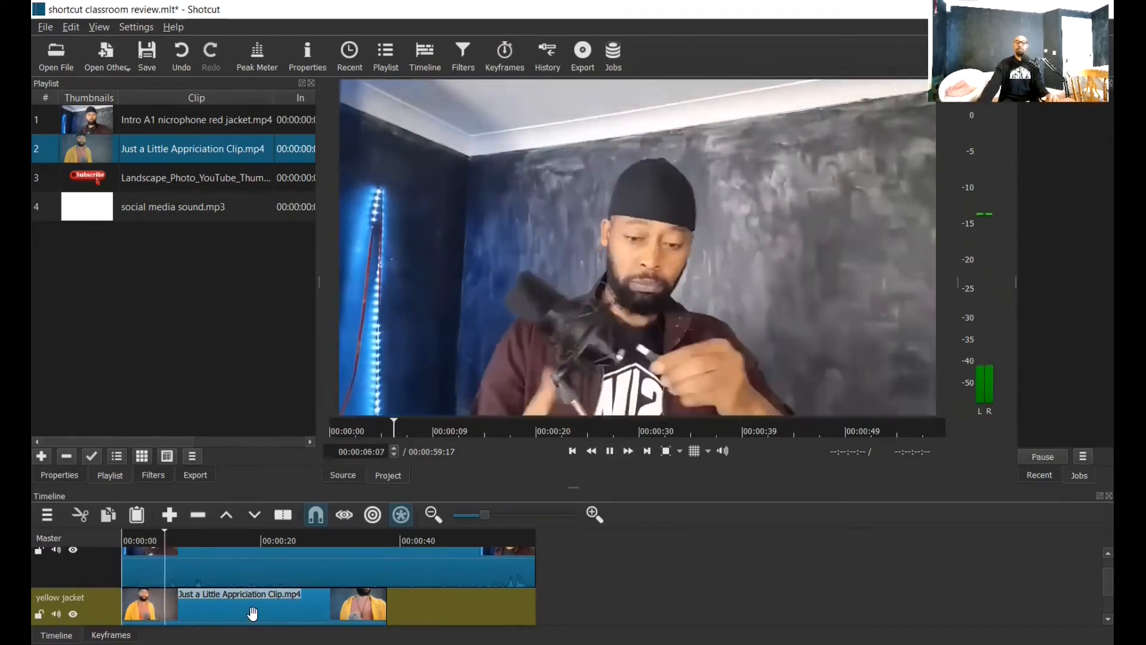
{"action": "left_click", "coordinate": [609, 452]}
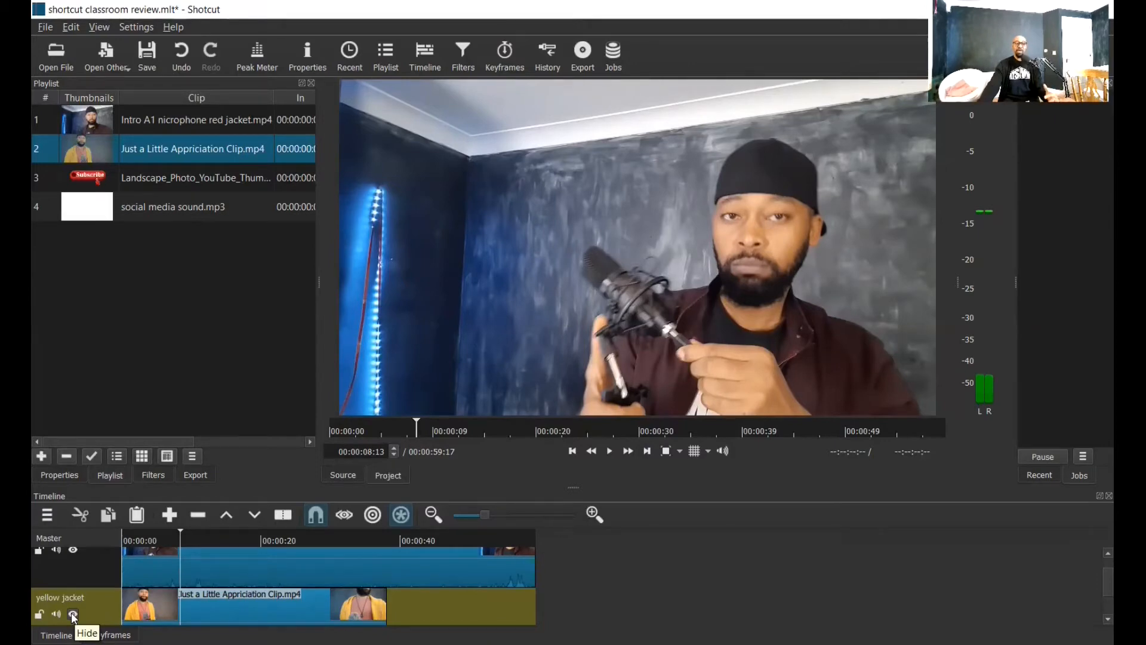
{"action": "left_click", "coordinate": [189, 558]}
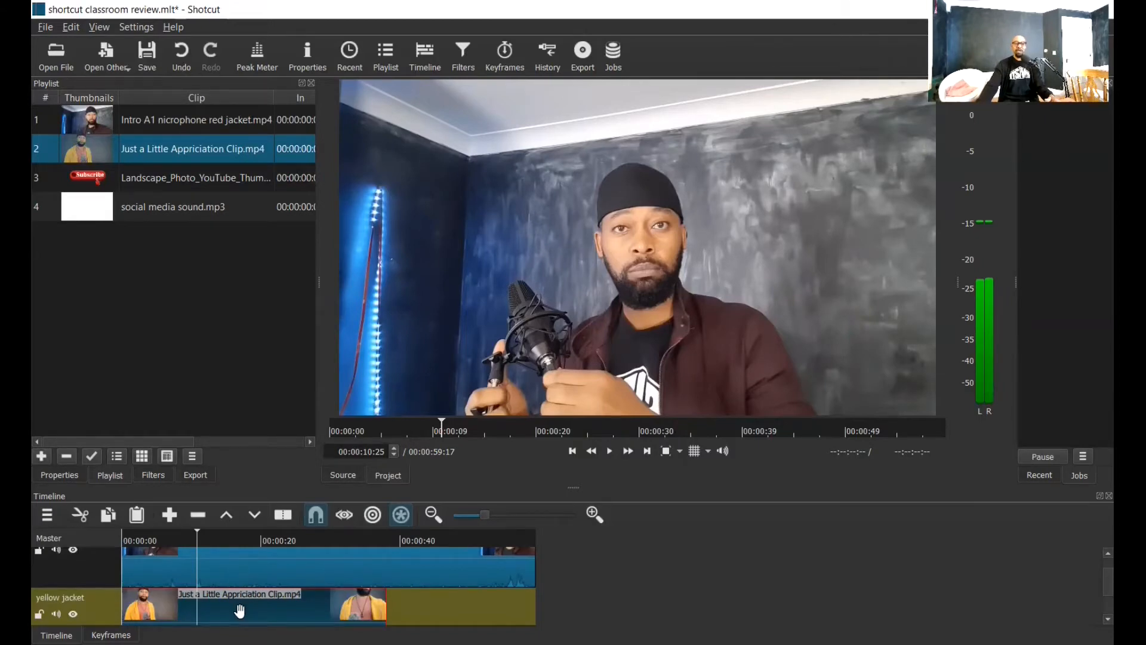
{"action": "left_click", "coordinate": [572, 452]}
{"action": "left_click", "coordinate": [609, 451]}
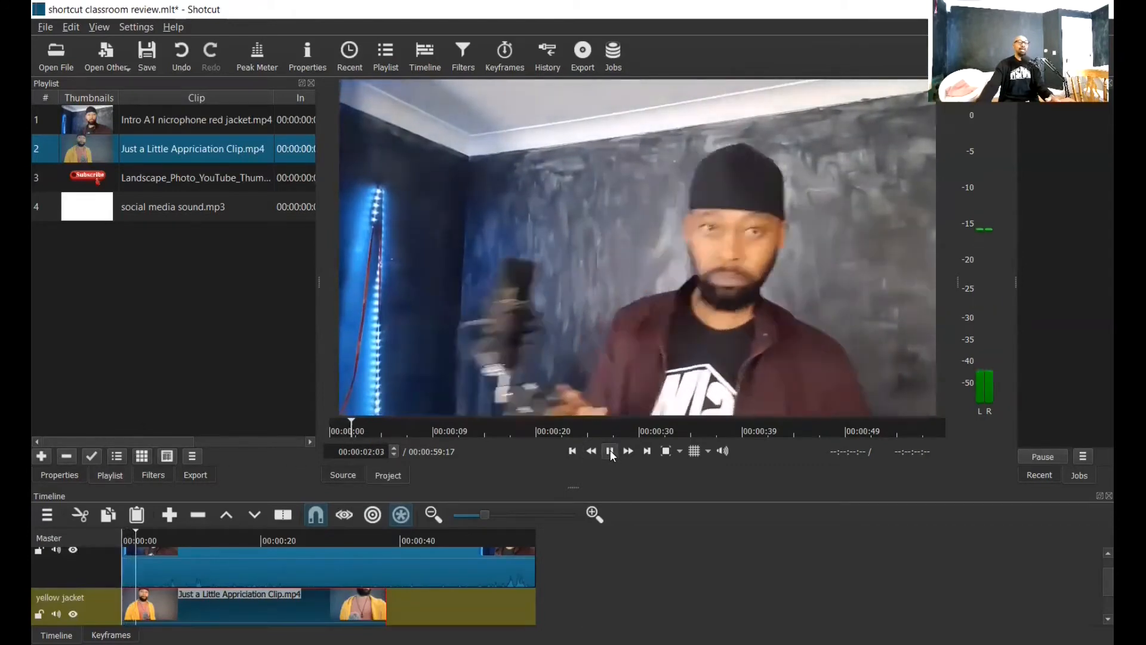
{"action": "left_click", "coordinate": [609, 451]}
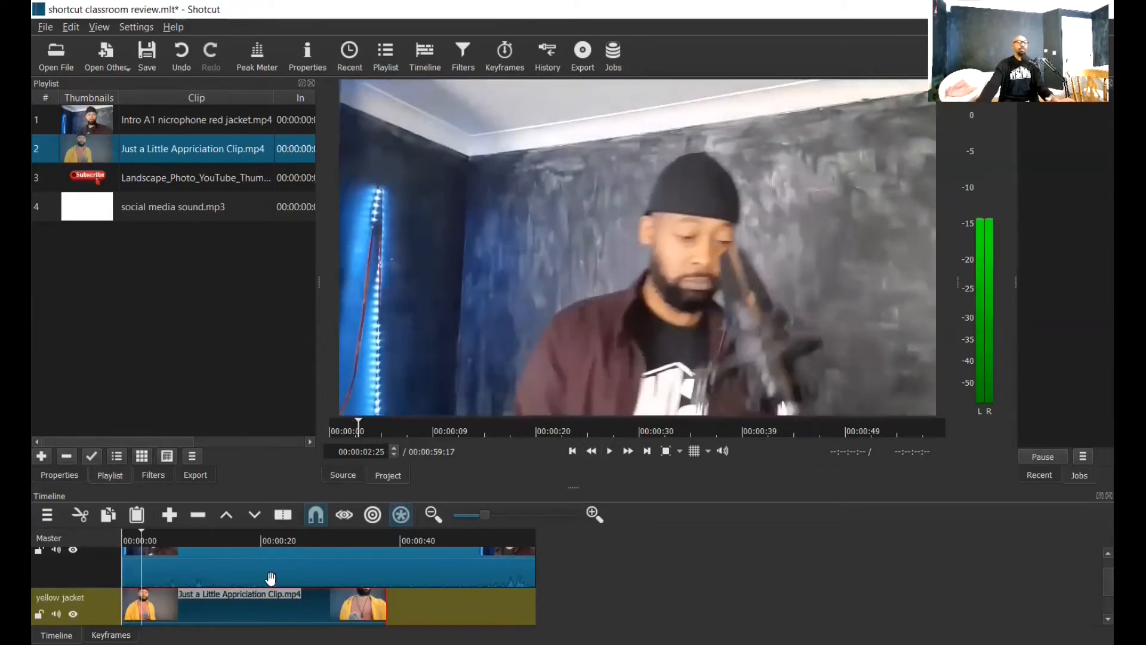
Move Just a Little Appriciation Clip.mp4 to the red jacket track, directly after the intro clip
{"action": "left_click", "coordinate": [214, 560]}
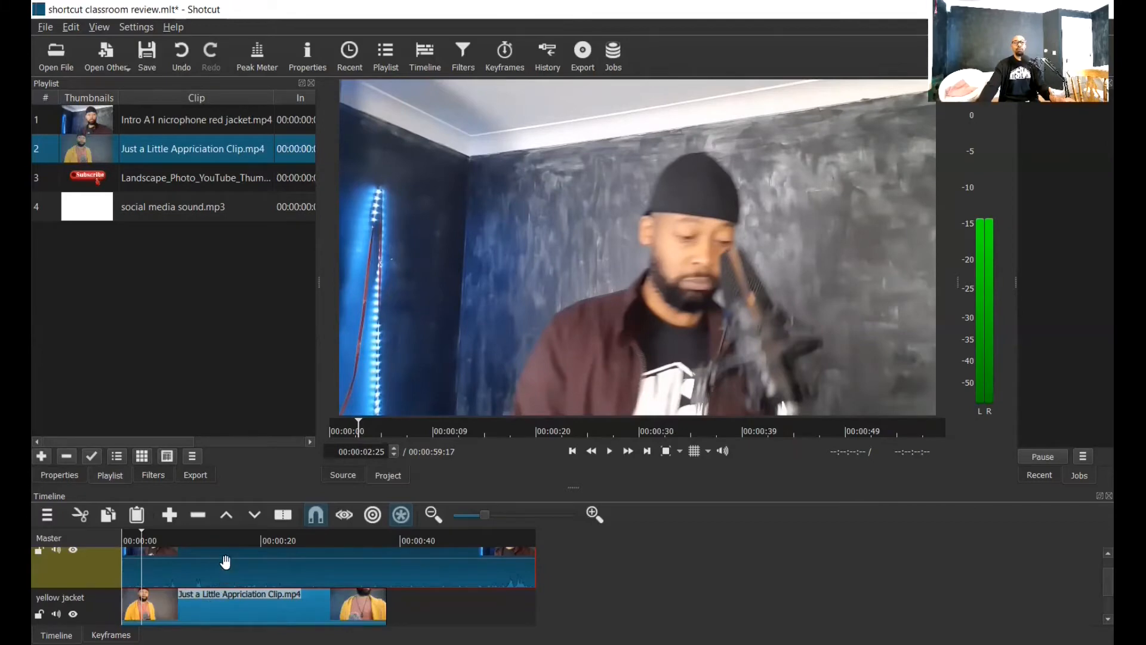
{"action": "left_click_drag", "start_coordinate": [240, 609], "coordinate": [735, 538]}
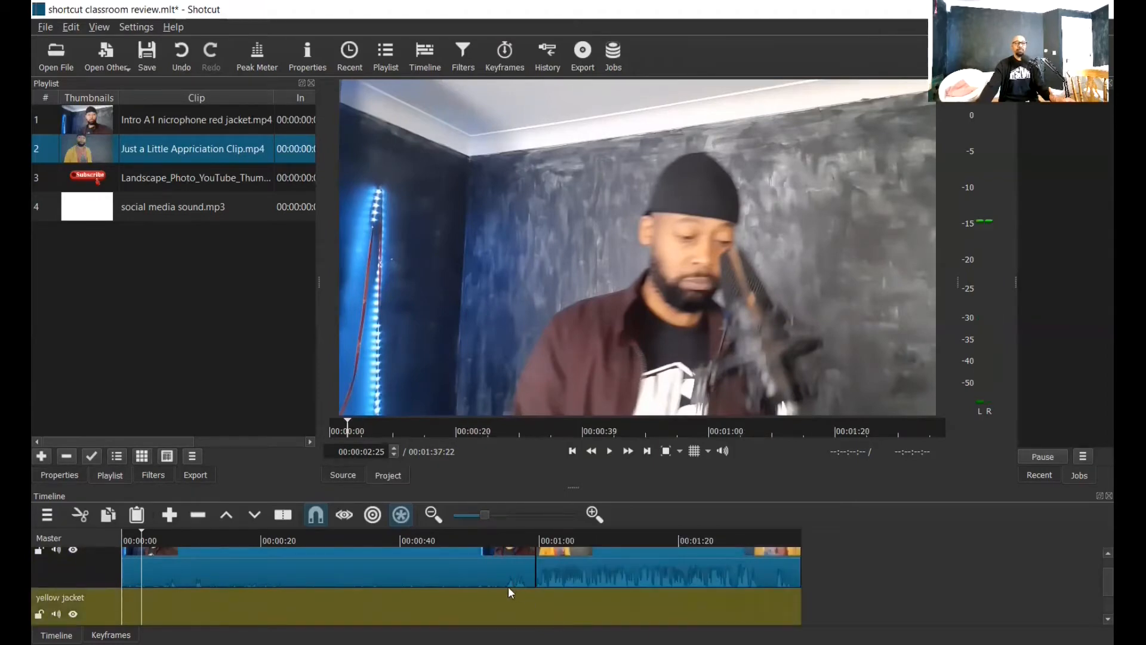
Remove the empty yellow jacket track from the timeline
{"action": "left_click", "coordinate": [317, 523]}
{"action": "double_click", "coordinate": [57, 598]}
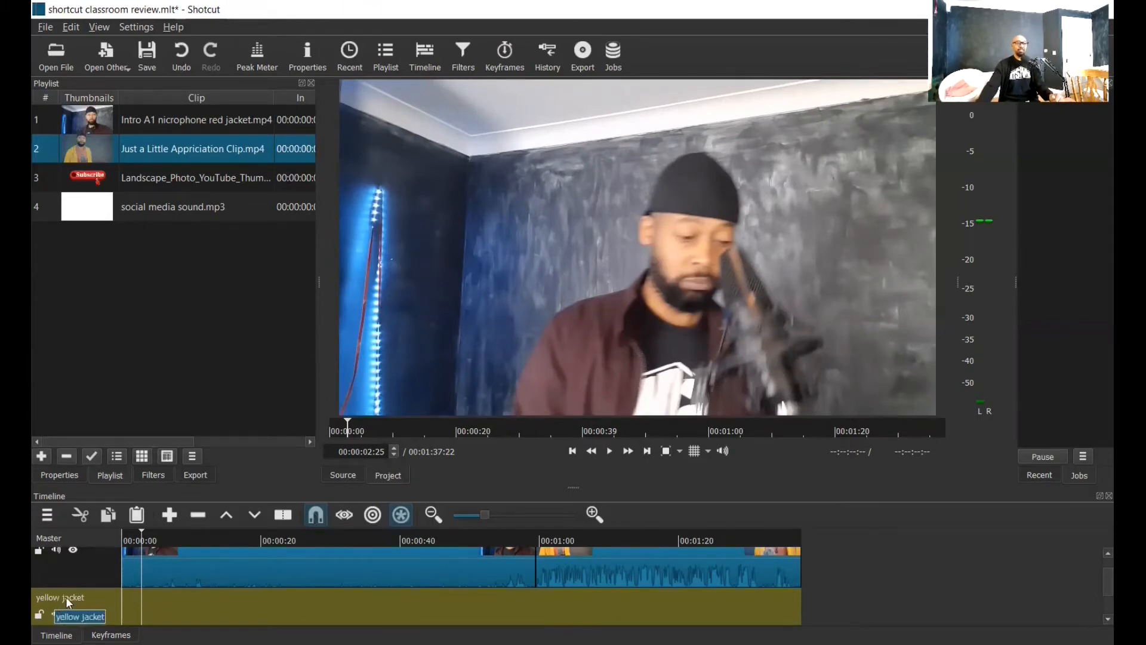
{"action": "right_click", "coordinate": [112, 601]}
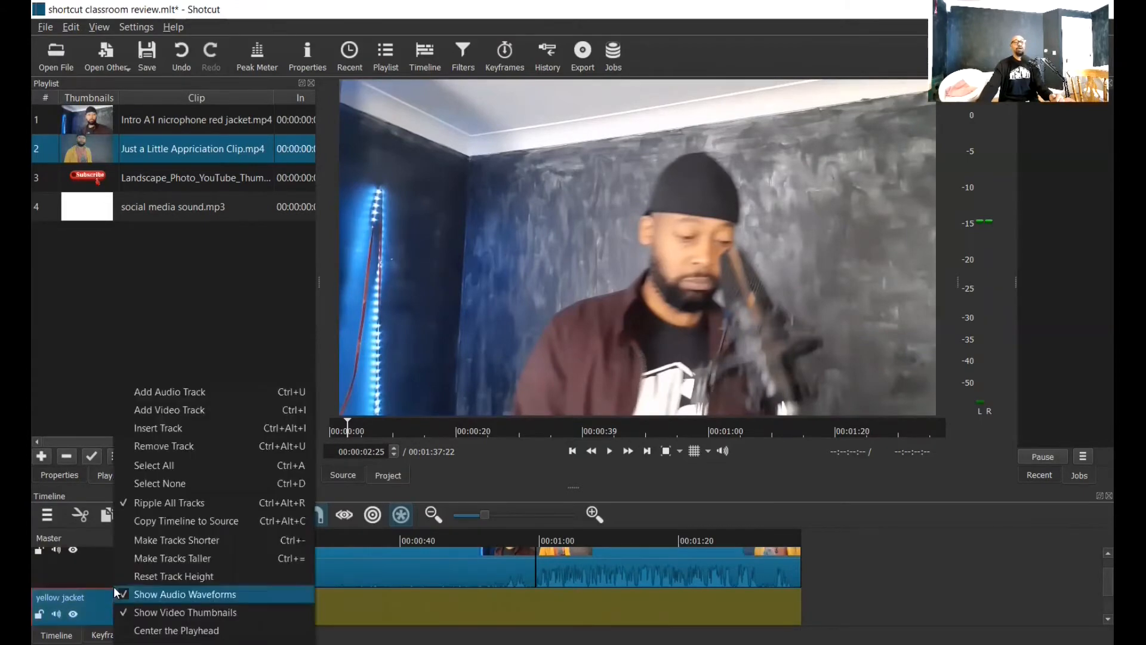
{"action": "left_click", "coordinate": [167, 447]}
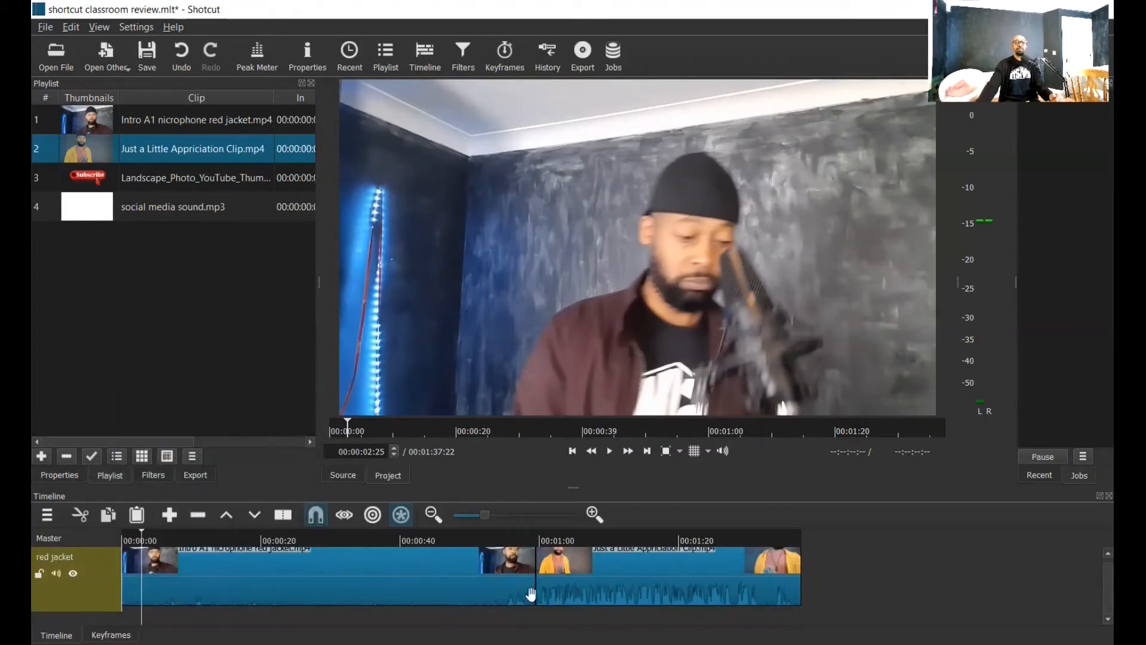
Rename the red jacket track as "and yellow"
{"action": "double_click", "coordinate": [54, 556]}
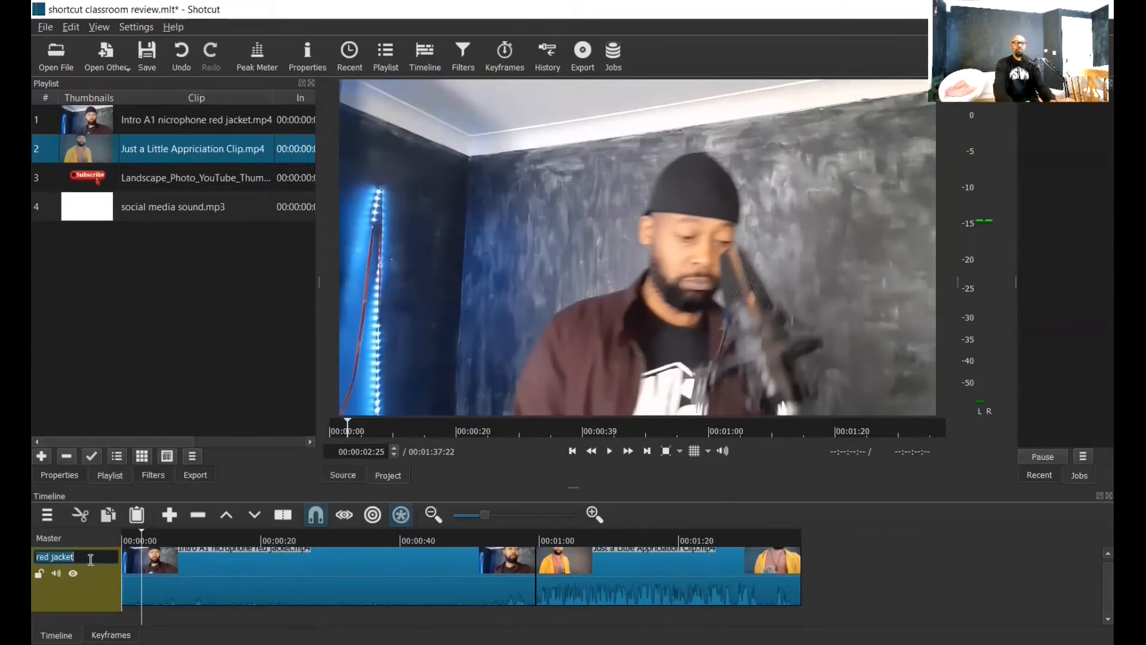
{"action": "key", "text": "BackSpace"}
{"action": "type", "text": "a"}
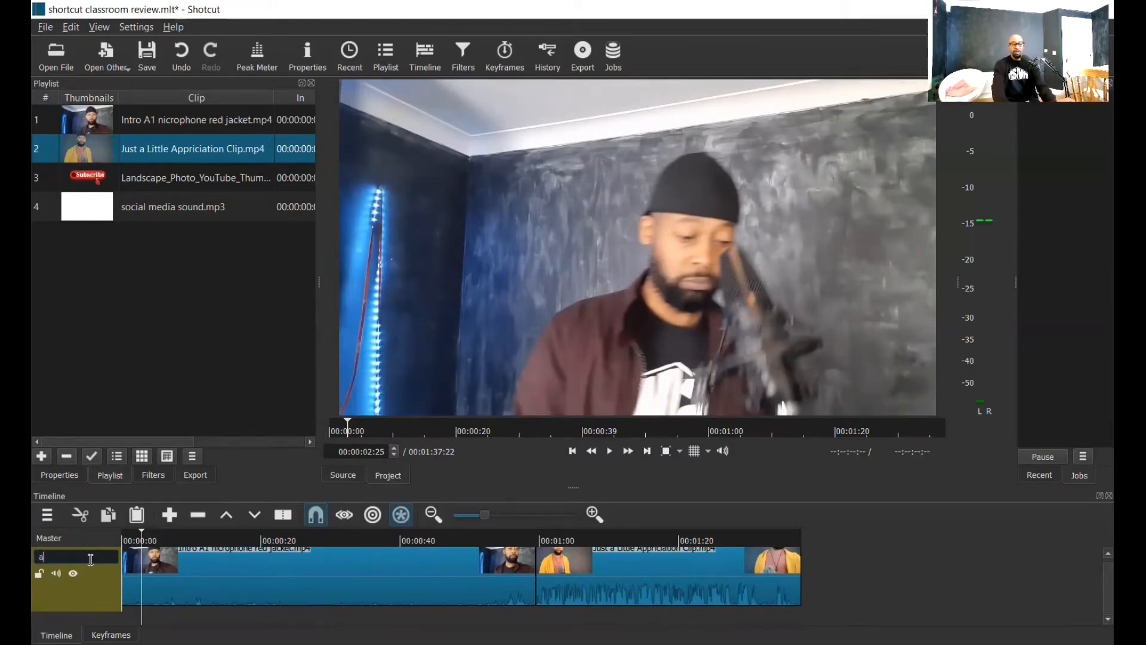
{"action": "type", "text": "nd yellow"}
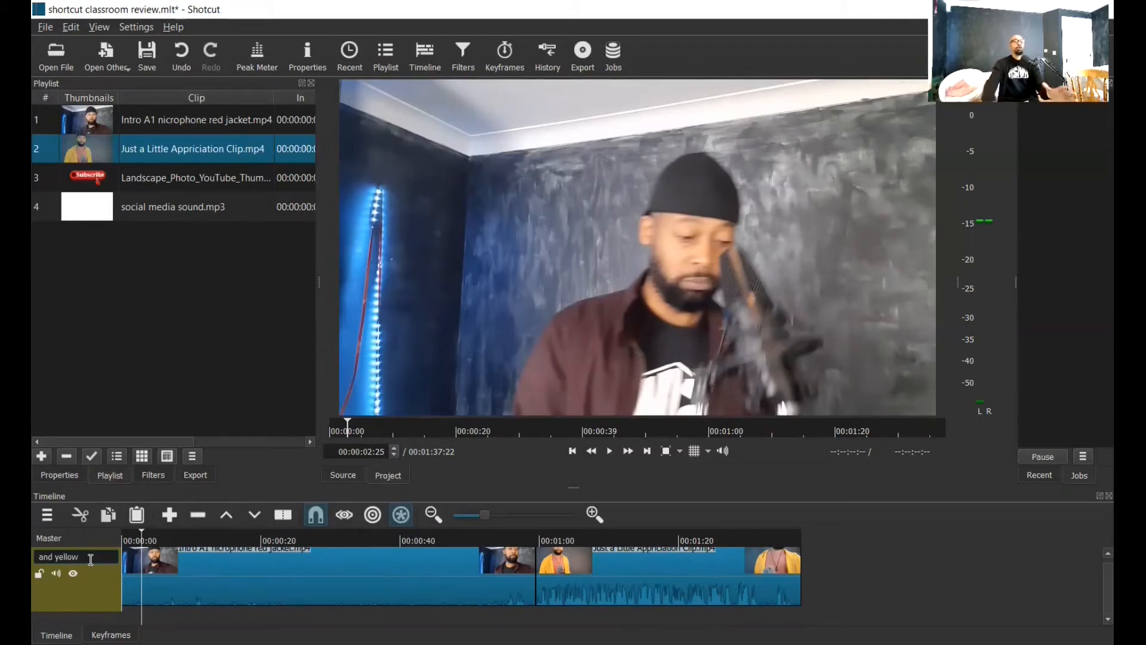
{"action": "key", "text": "Return"}
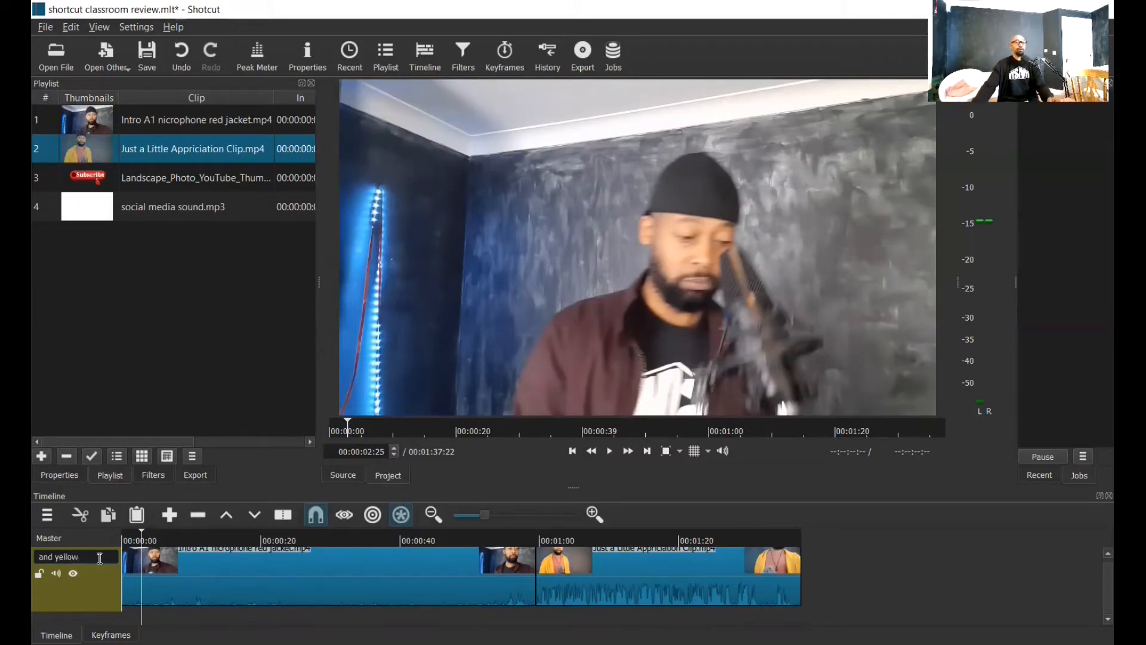
Replace the remaining track's name with "red and yellow"
{"action": "left_click_drag", "start_coordinate": [64, 565], "coordinate": [33, 561]}
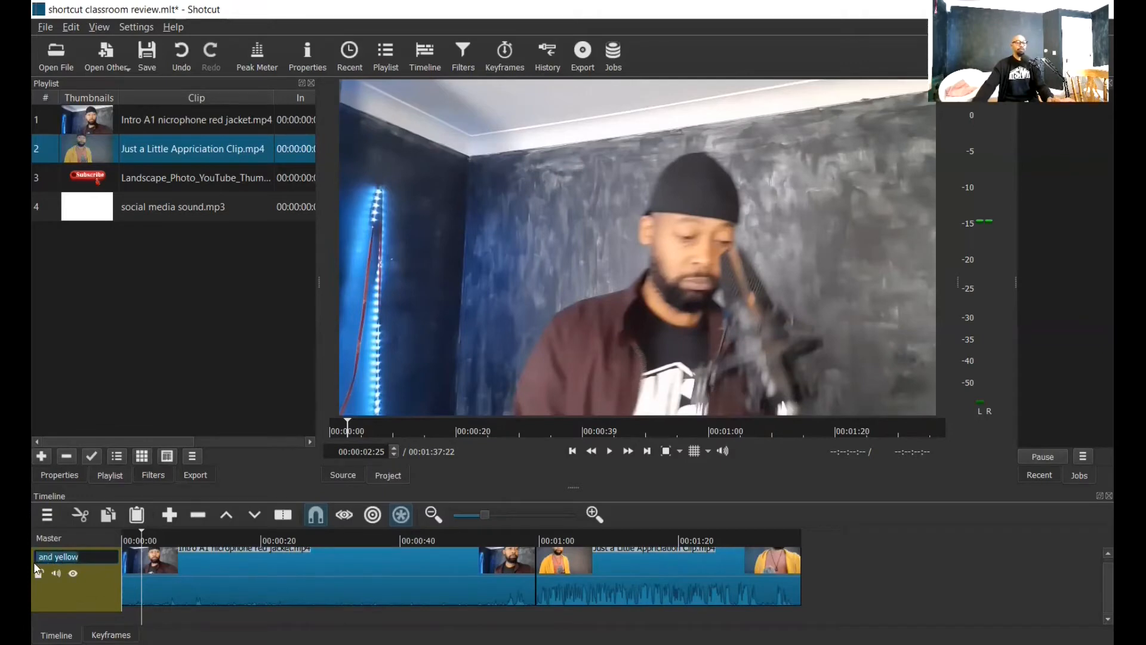
{"action": "left_click", "coordinate": [95, 552]}
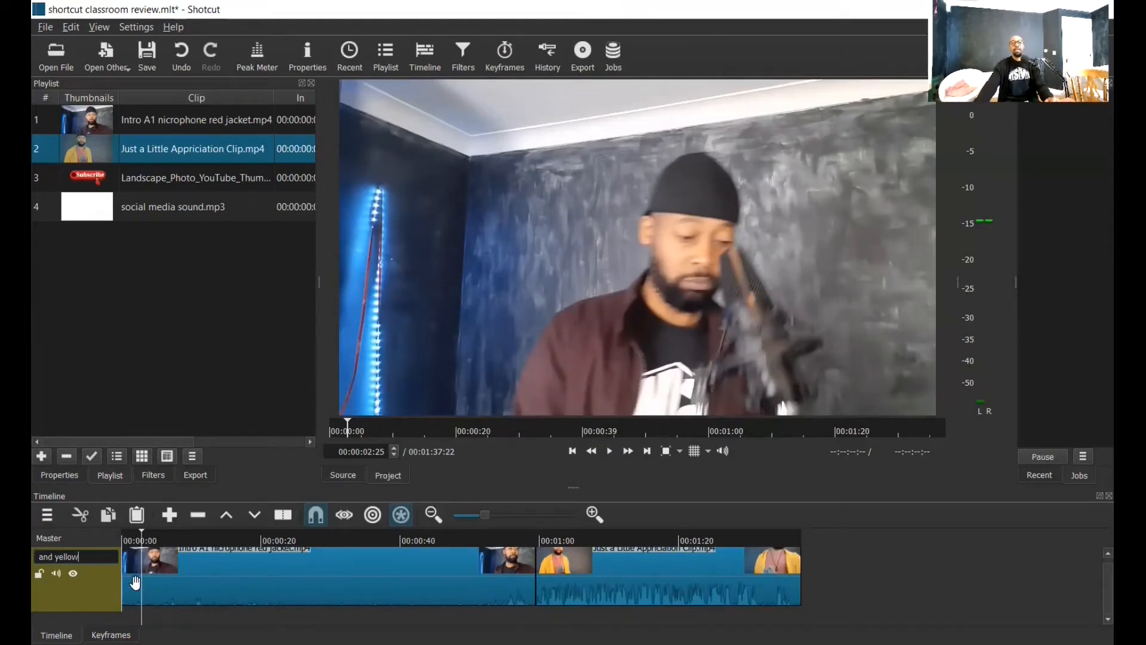
{"action": "key", "text": "BackSpace"}
{"action": "key", "text": "BackSpace"}
{"action": "key", "text": "BackSpace"}
{"action": "key", "text": "BackSpace"}
{"action": "key", "text": "BackSpace"}
{"action": "key", "text": "BackSpace"}
{"action": "key", "text": "BackSpace"}
{"action": "key", "text": "BackSpace"}
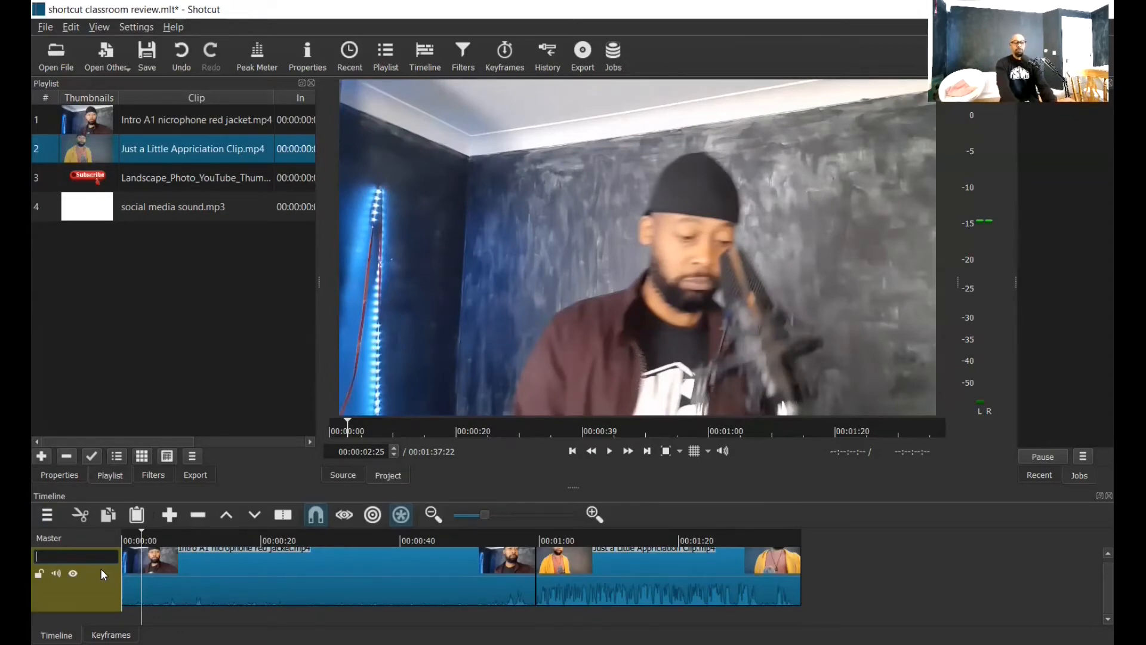
{"action": "type", "text": "red"}
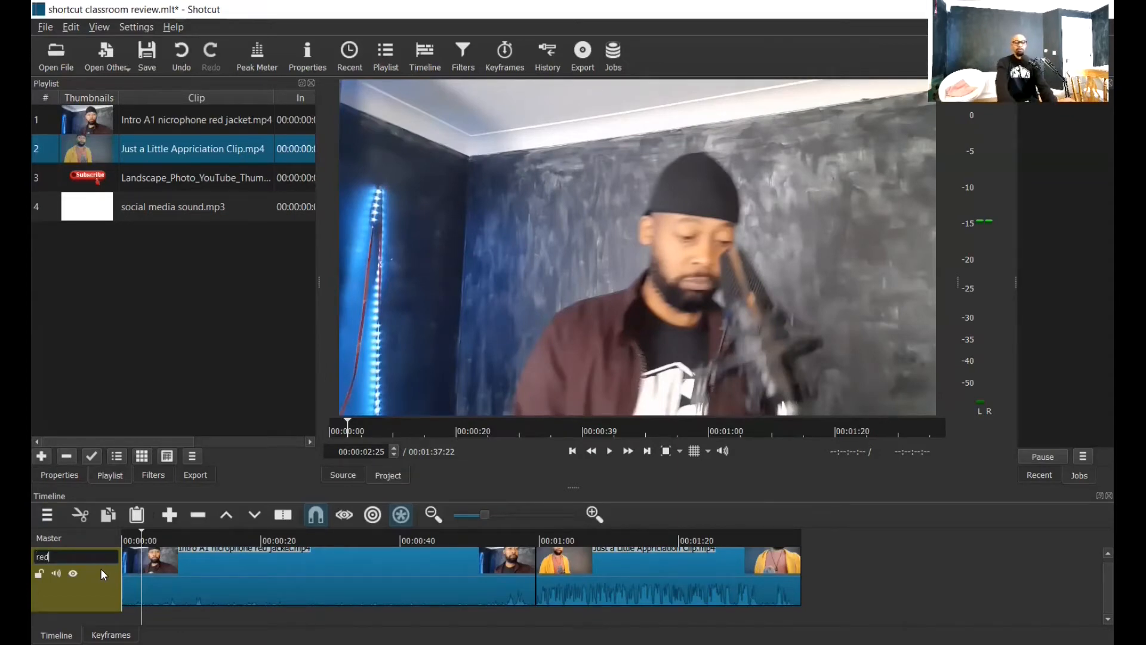
{"action": "type", "text": " a"}
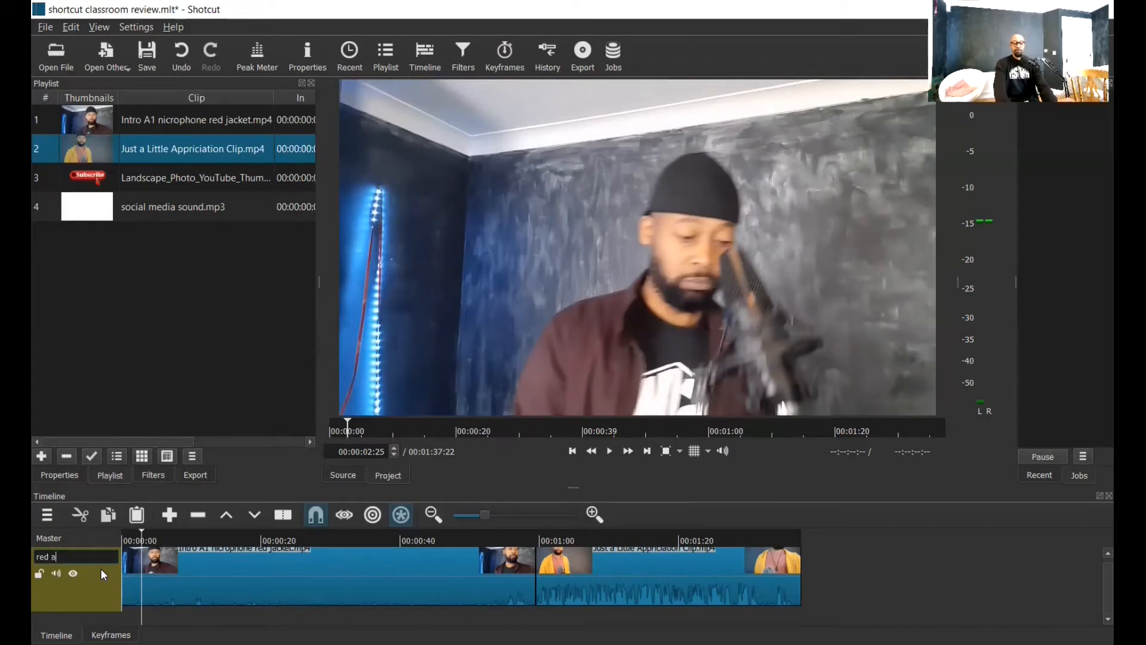
{"action": "type", "text": "nd yellow"}
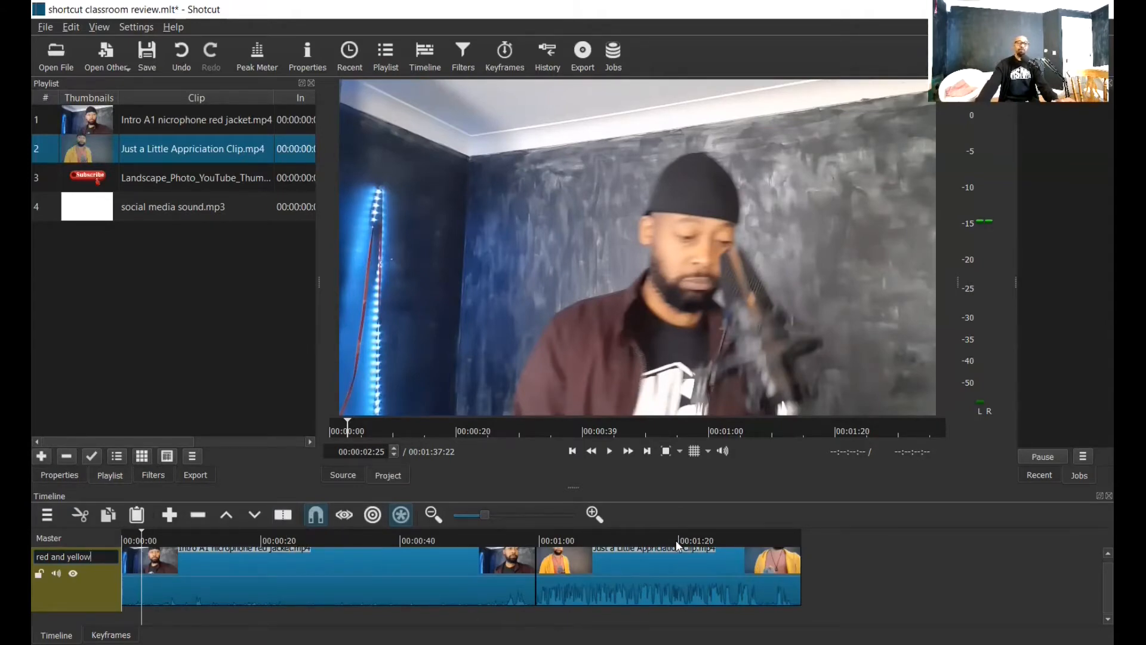
Split the intro clip on the timeline at 00:00:25:19
{"action": "left_click", "coordinate": [417, 537]}
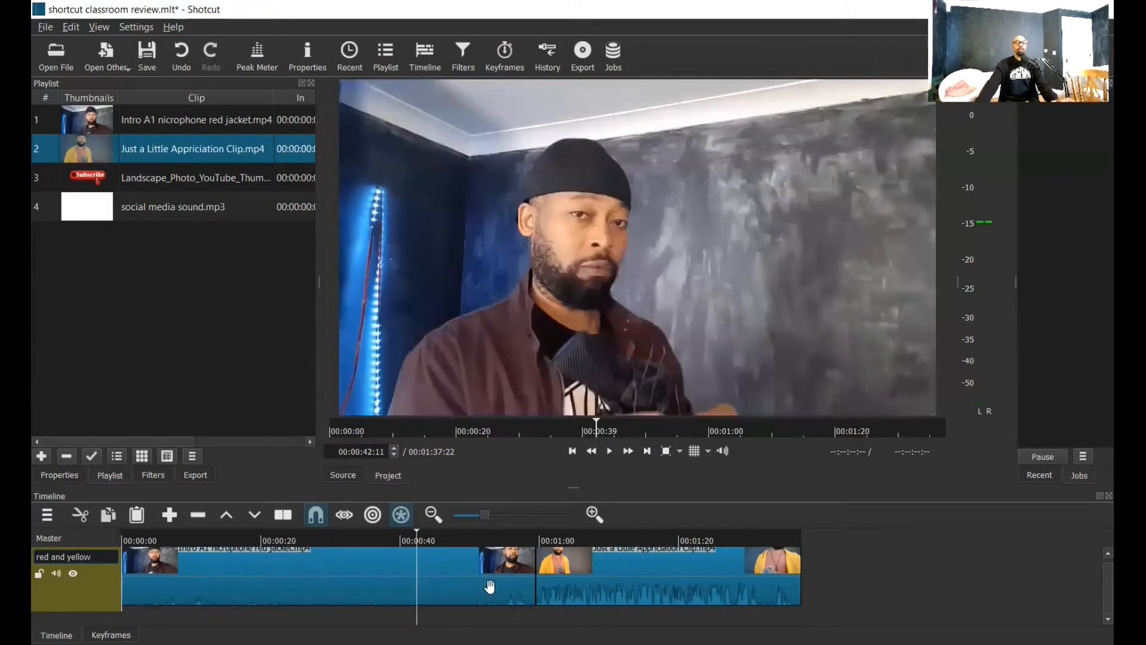
{"action": "left_click", "coordinate": [299, 536]}
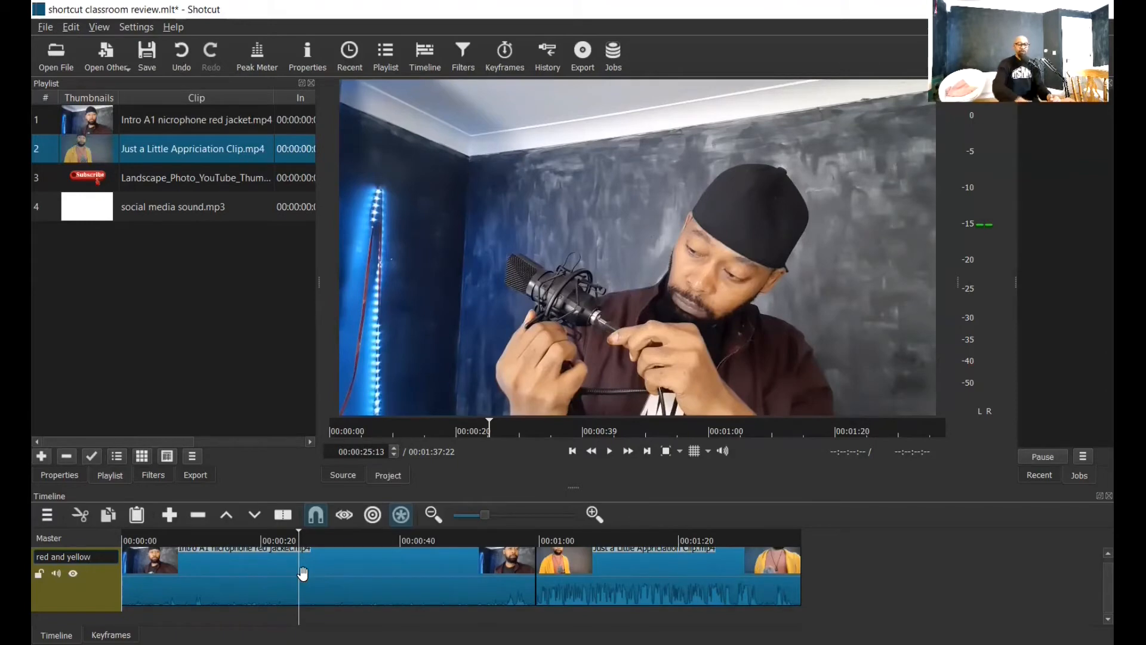
{"action": "type", "text": "s"}
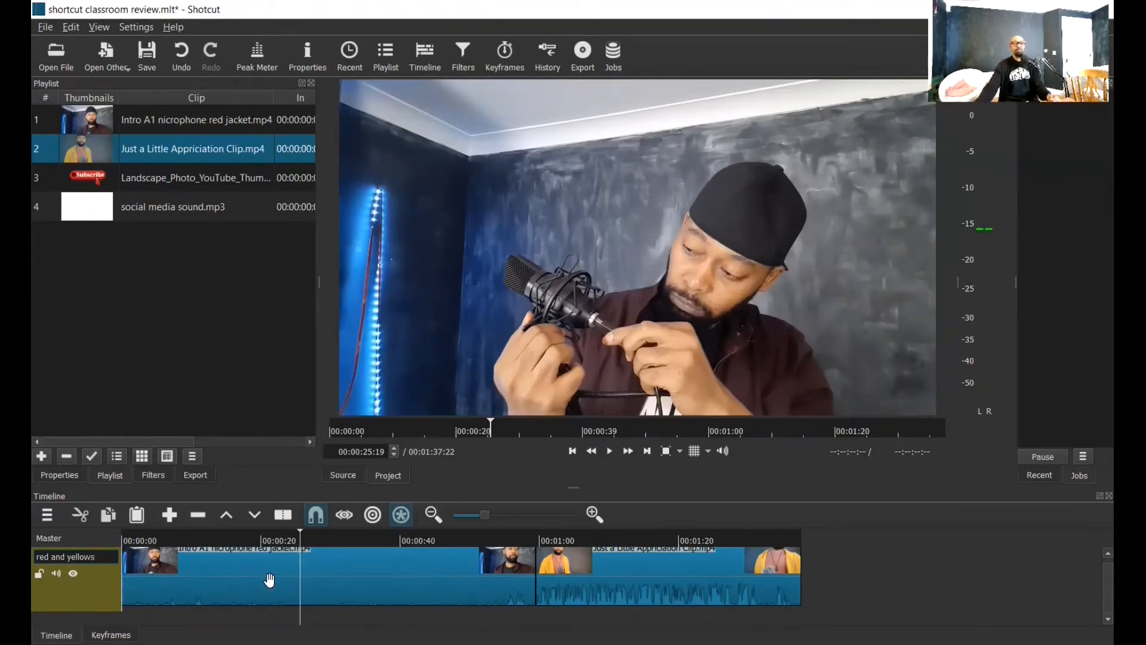
{"action": "left_click", "coordinate": [350, 576]}
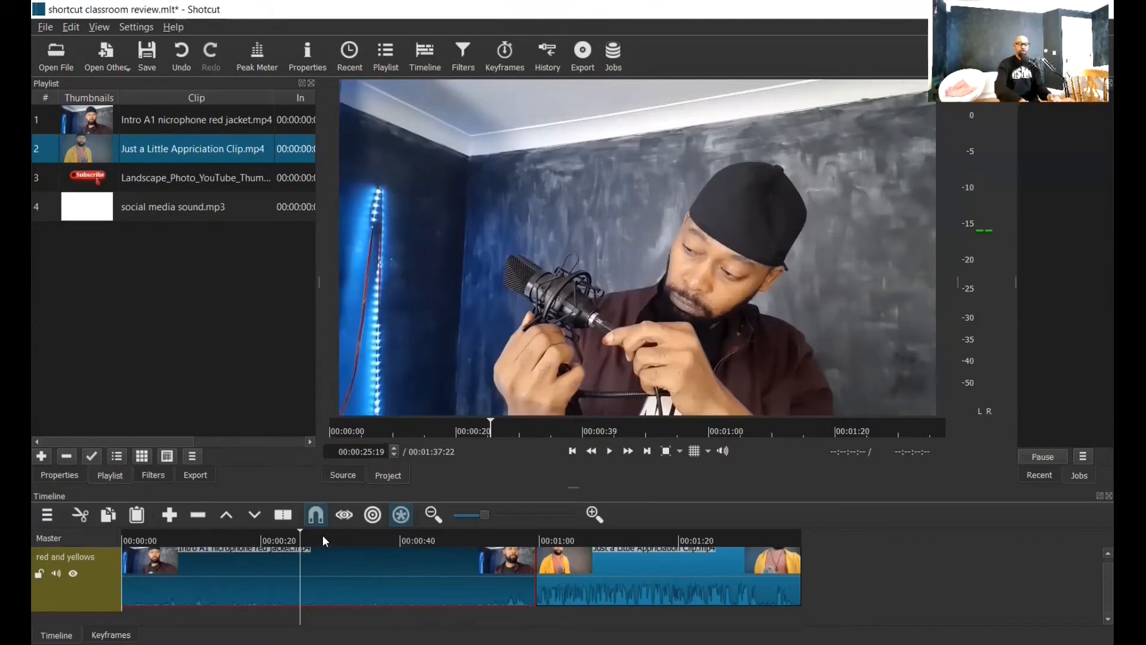
{"action": "key", "text": "s"}
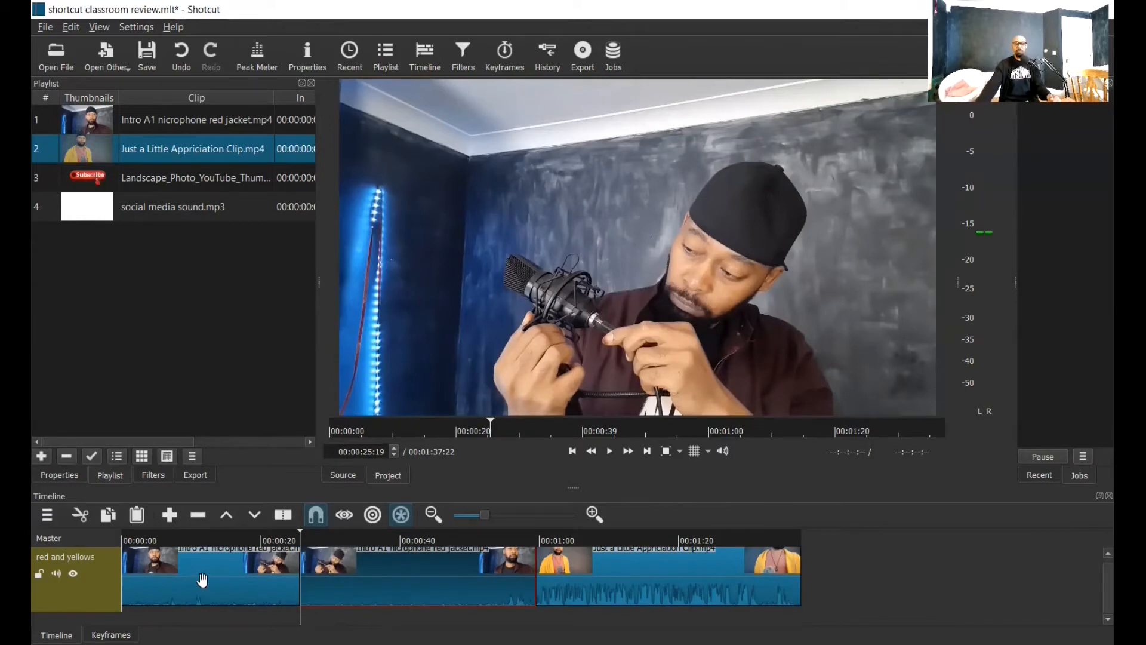
Remove the second part of the split intro clip, closing the gap before the appreciation clip
{"action": "right_click", "coordinate": [412, 575]}
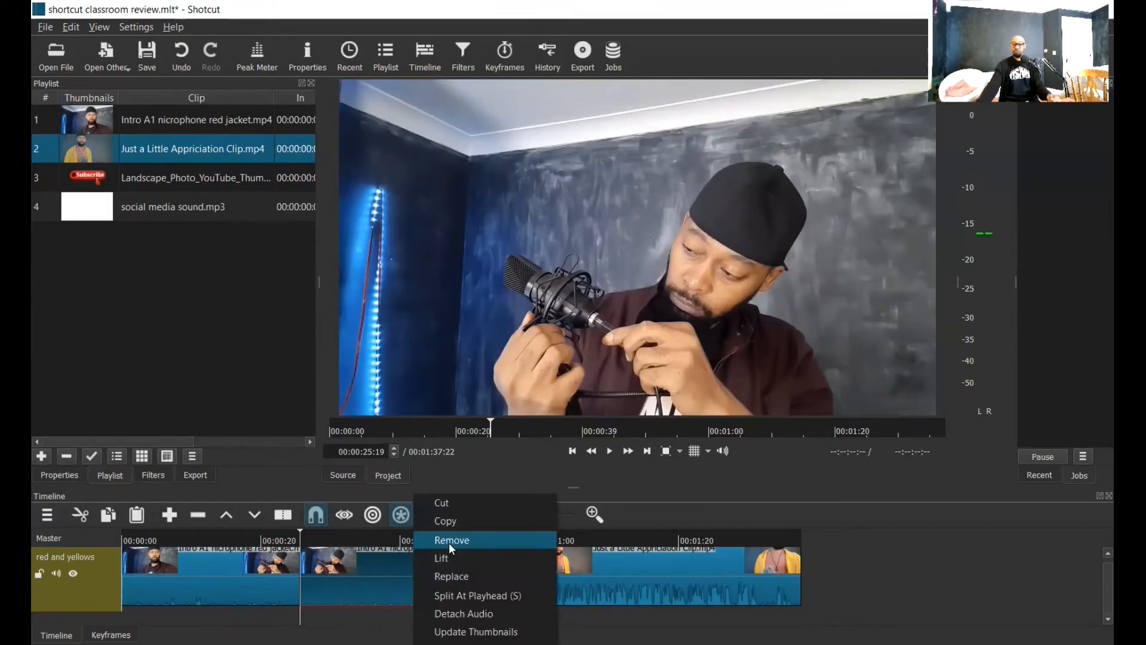
{"action": "left_click", "coordinate": [475, 459]}
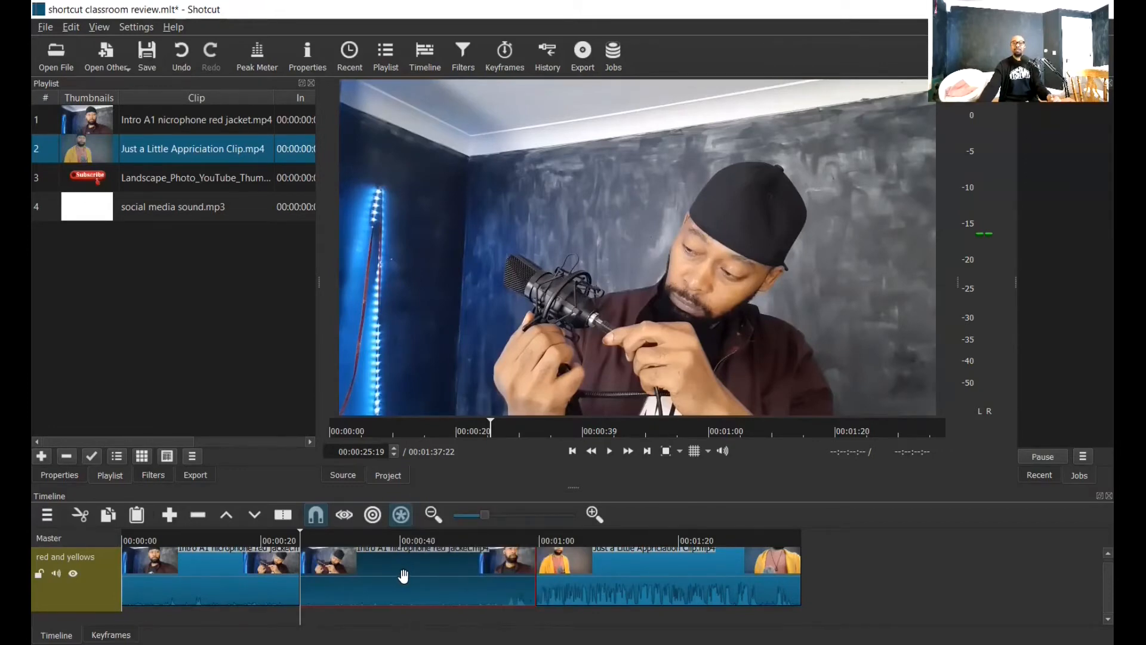
{"action": "left_click", "coordinate": [410, 538]}
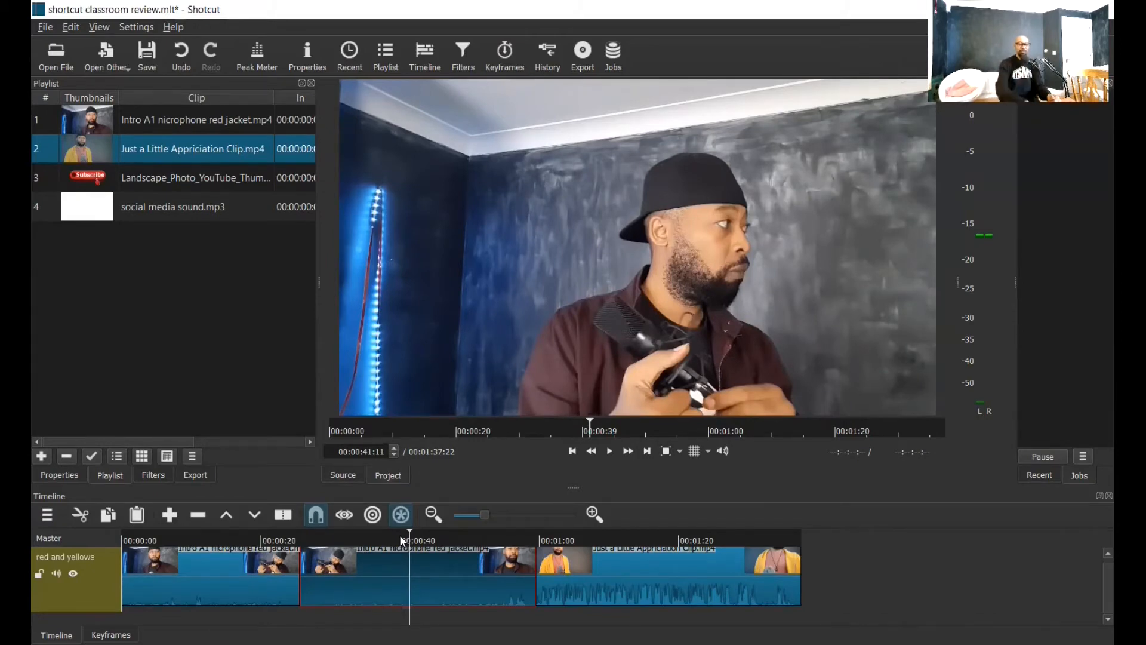
{"action": "key", "text": "Delete"}
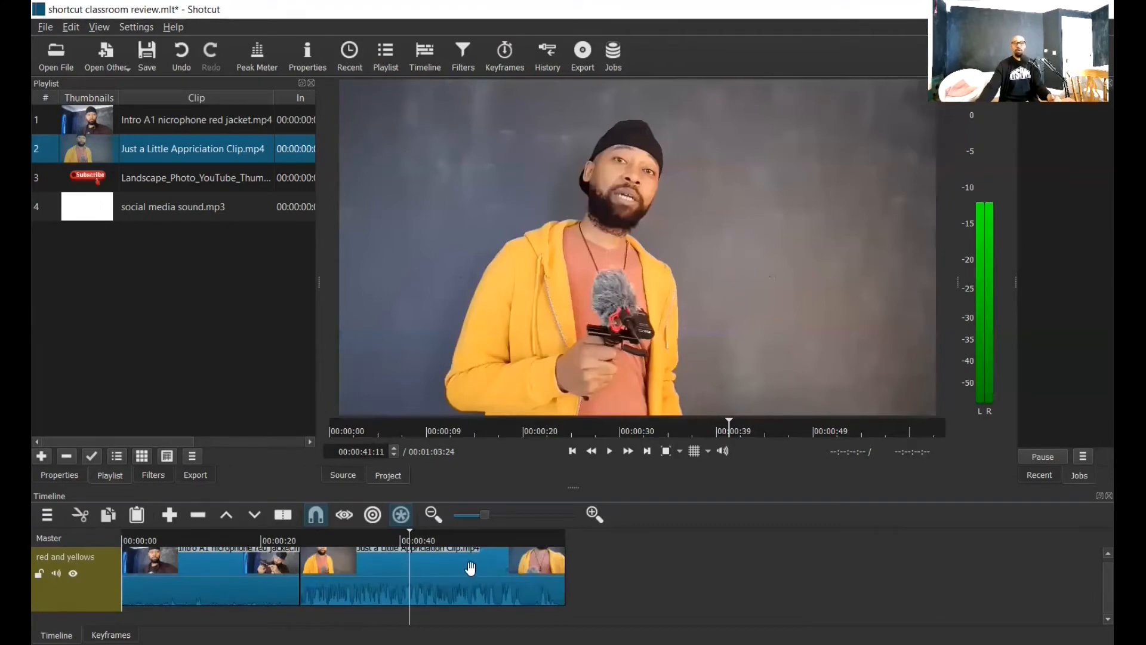
Split Just a Little Appriciation Clip.mp4 on the timeline at 00:00:52:09
{"action": "left_click", "coordinate": [485, 539]}
{"action": "left_click", "coordinate": [429, 585]}
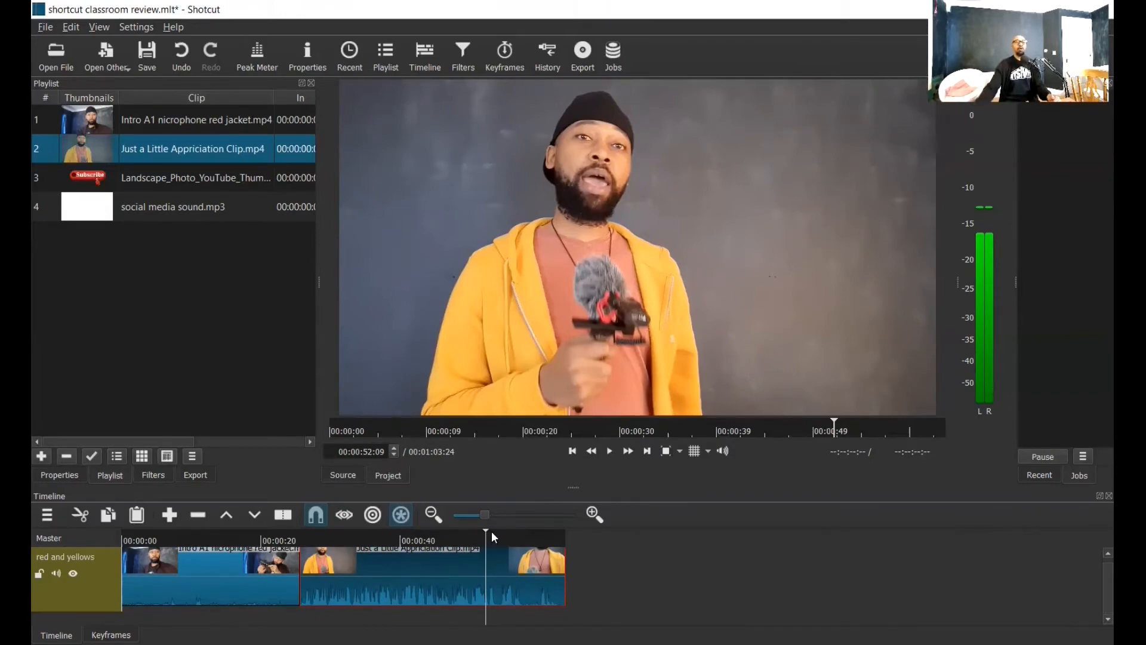
{"action": "left_click", "coordinate": [283, 516]}
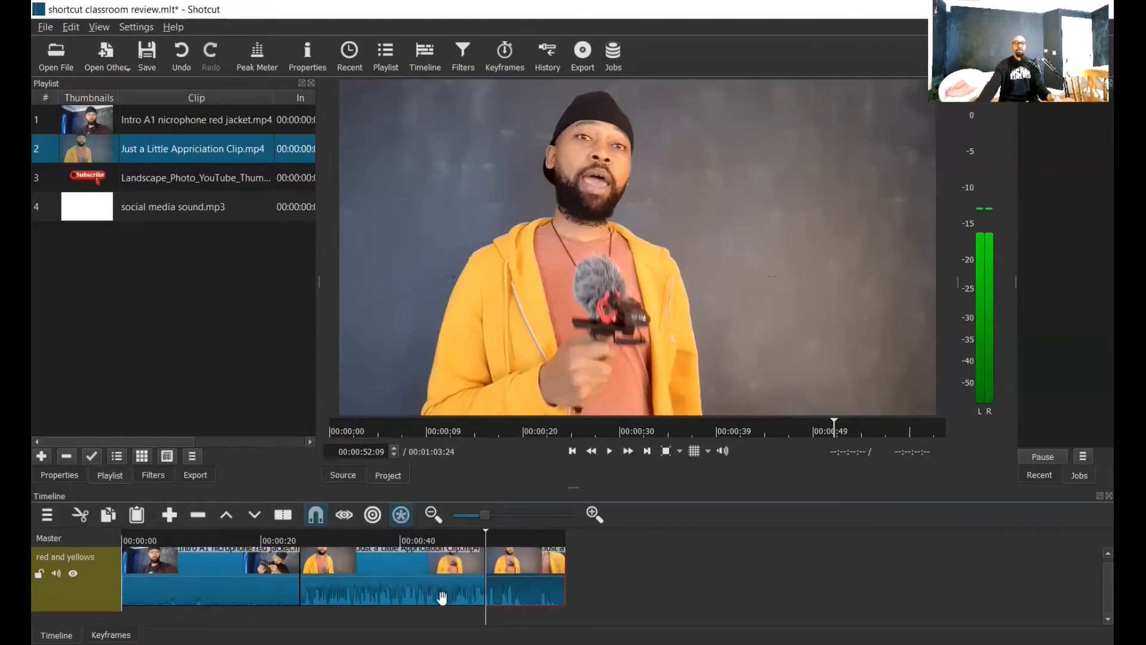
Remove the short end piece of the split appreciation clip from the timeline
{"action": "left_click", "coordinate": [527, 535]}
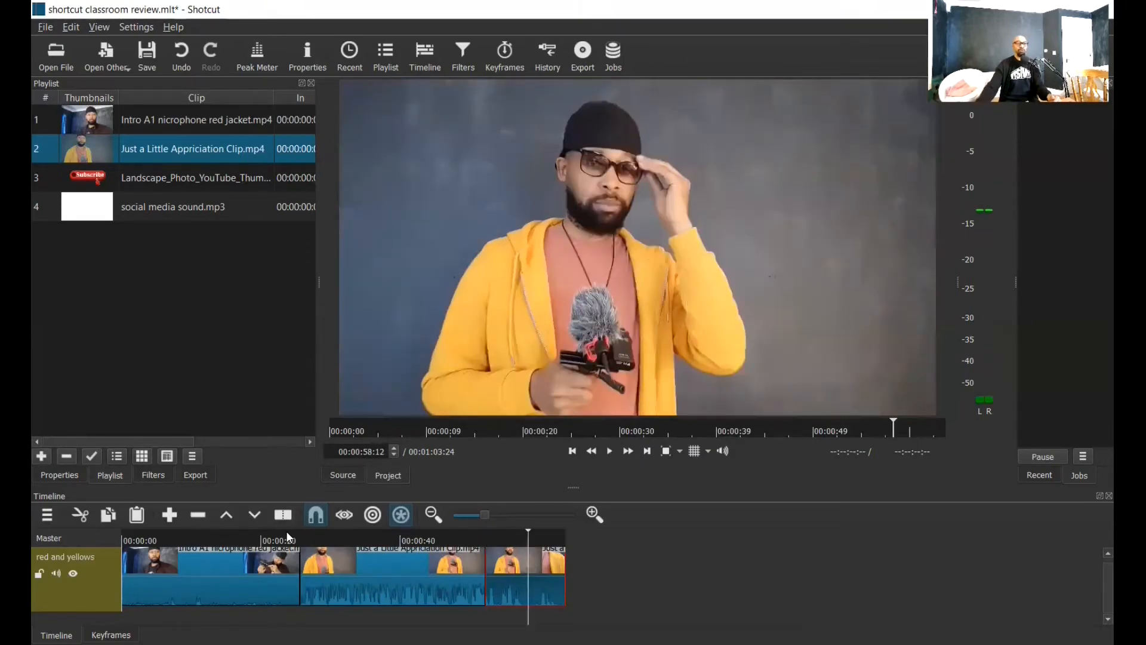
{"action": "right_click", "coordinate": [517, 567]}
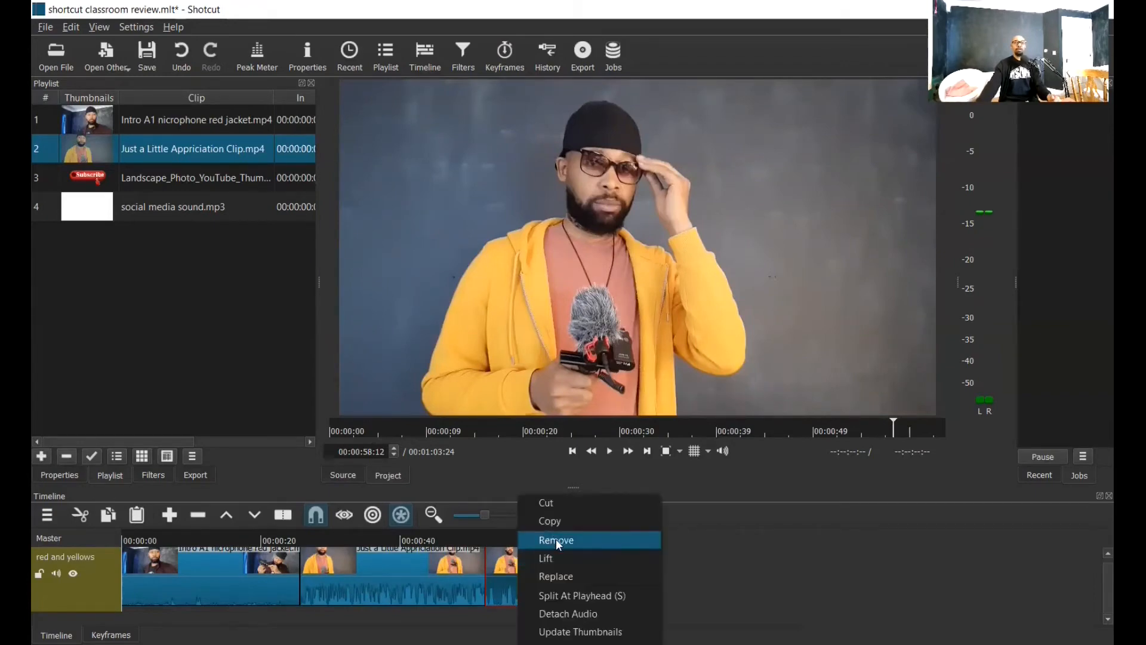
{"action": "left_click", "coordinate": [556, 538]}
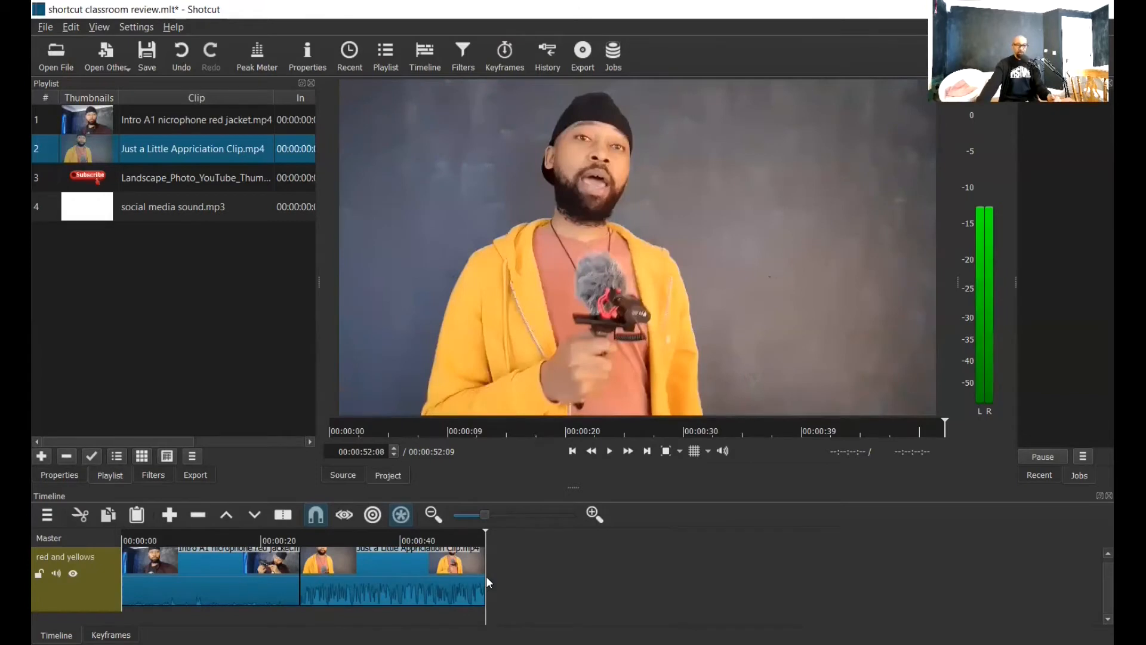
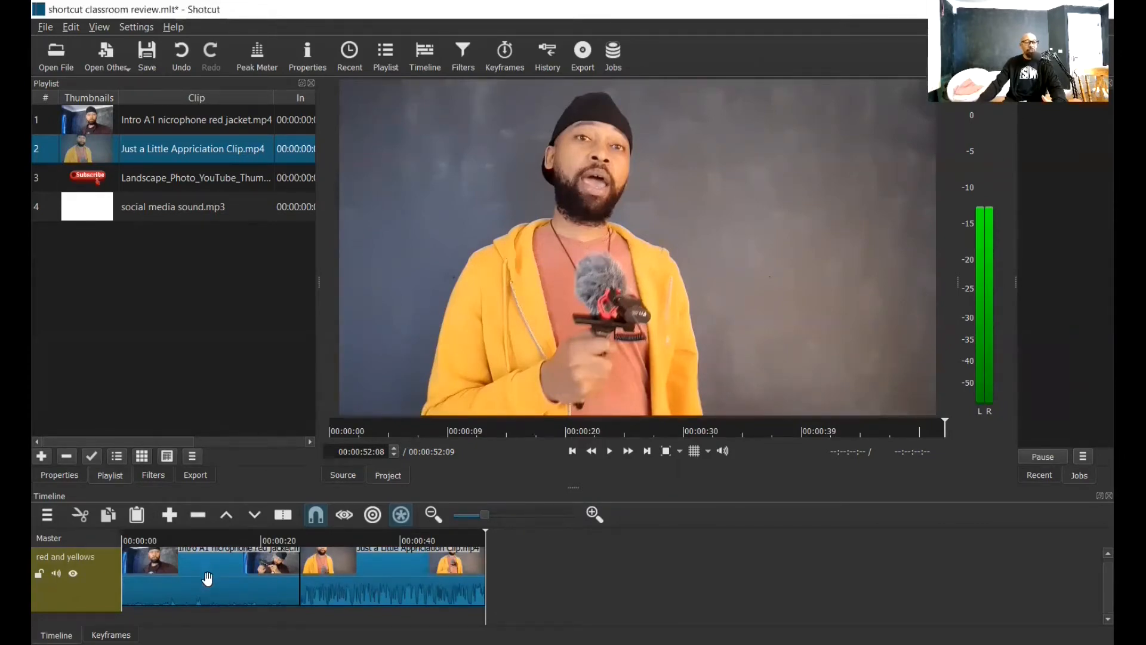
Remove the remaining intro clip from the track and return the playhead to the start of the project
{"action": "left_click", "coordinate": [215, 573]}
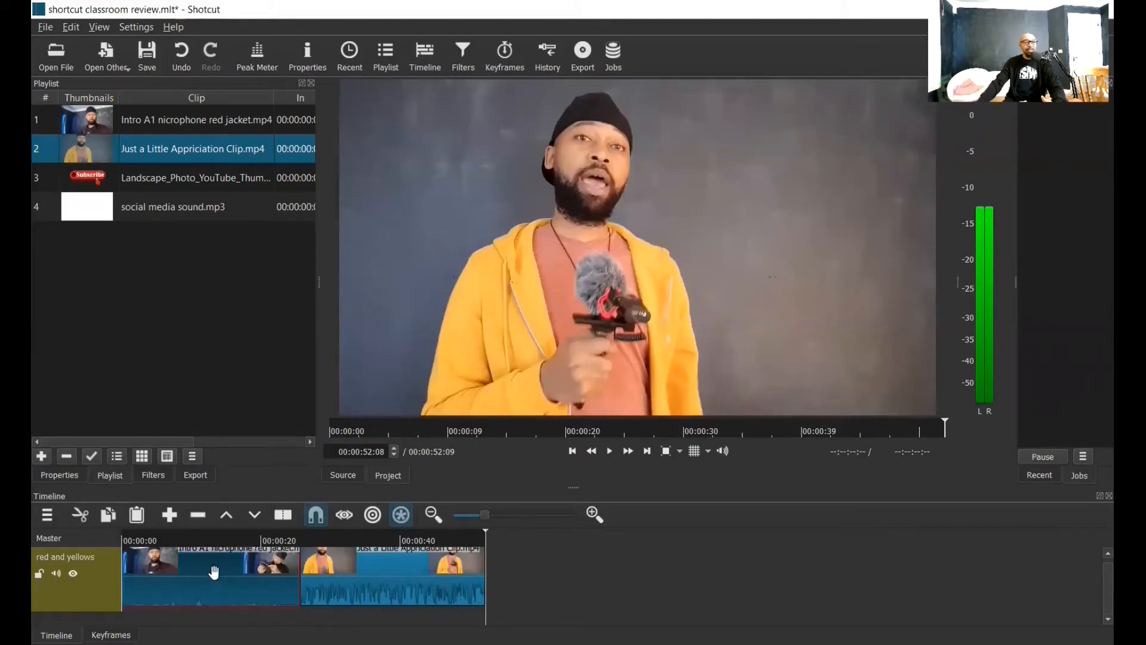
{"action": "right_click", "coordinate": [215, 571]}
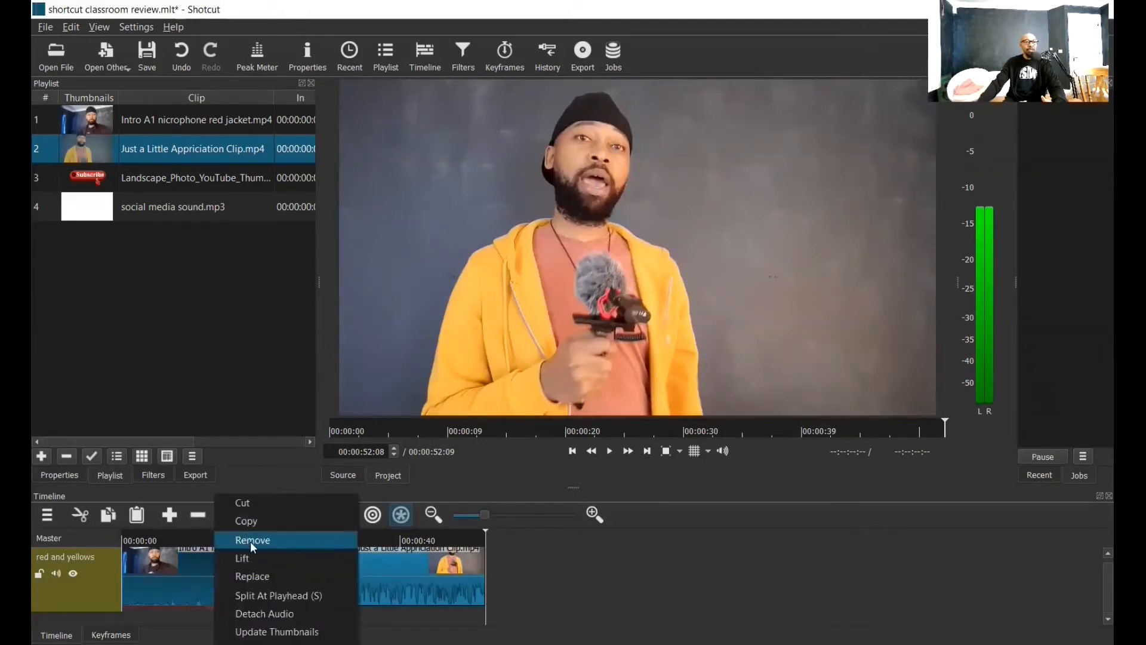
{"action": "left_click", "coordinate": [253, 542]}
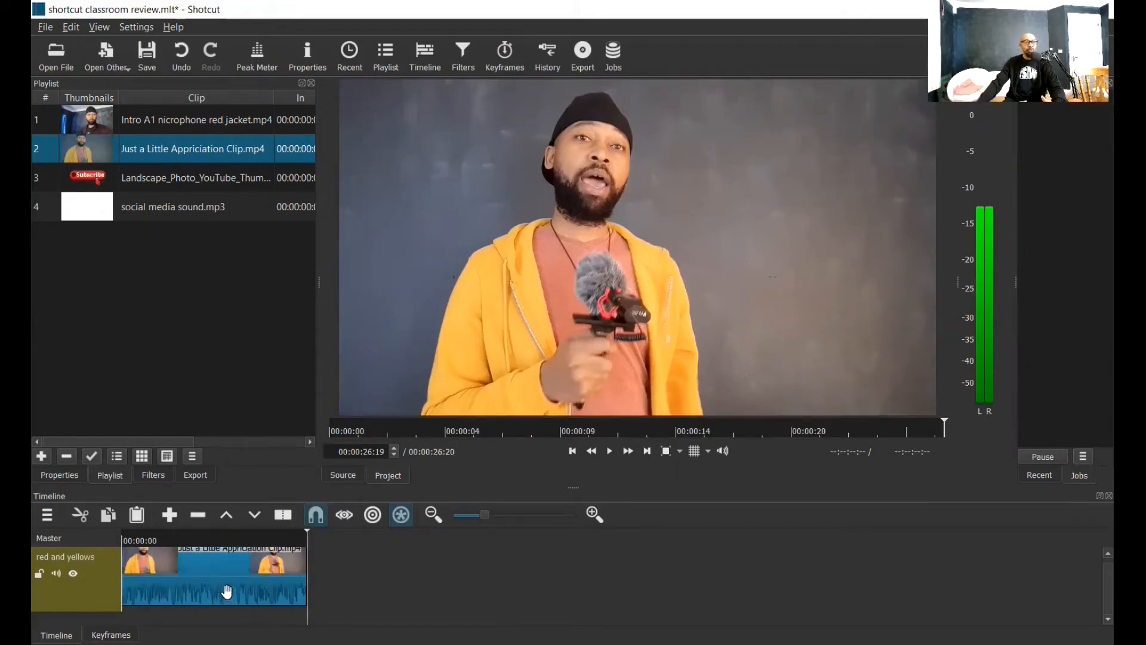
{"action": "left_click", "coordinate": [608, 454]}
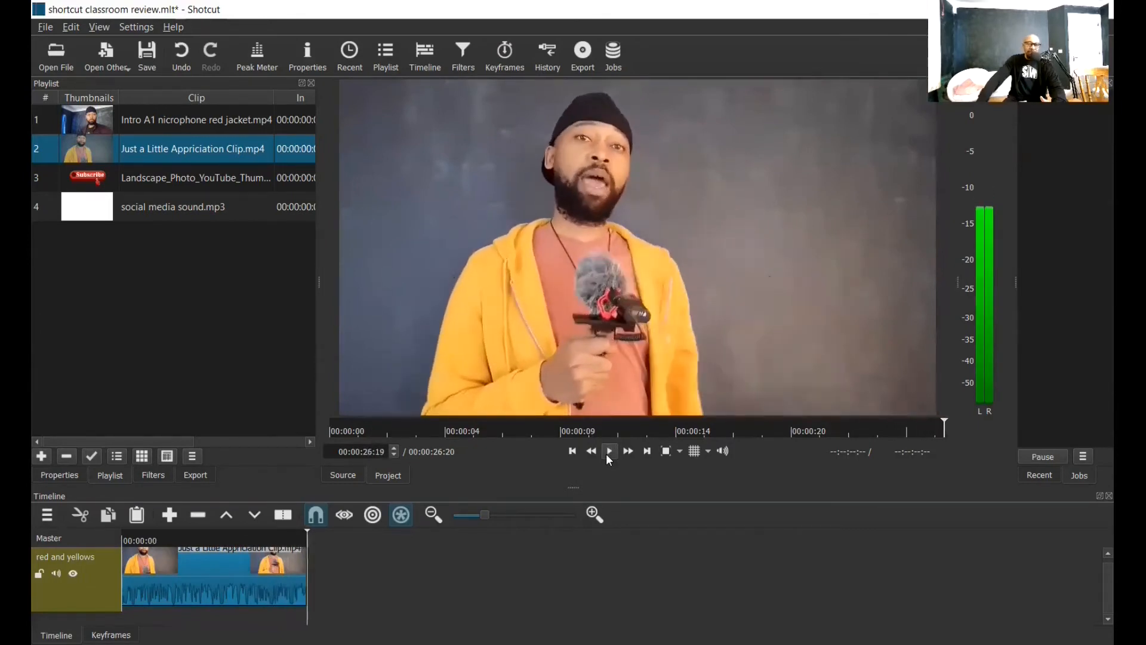
{"action": "left_click", "coordinate": [572, 452]}
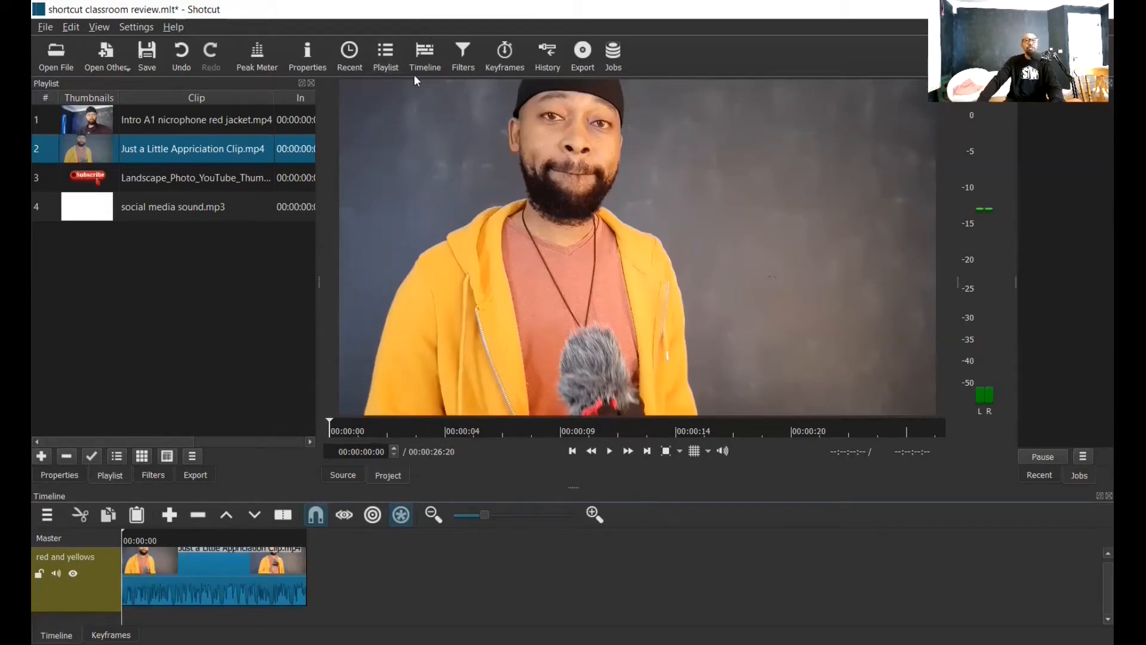
Search the video filters for "text", apply Text: Simple to the appreciation clip, and save the project
{"action": "left_click", "coordinate": [462, 62]}
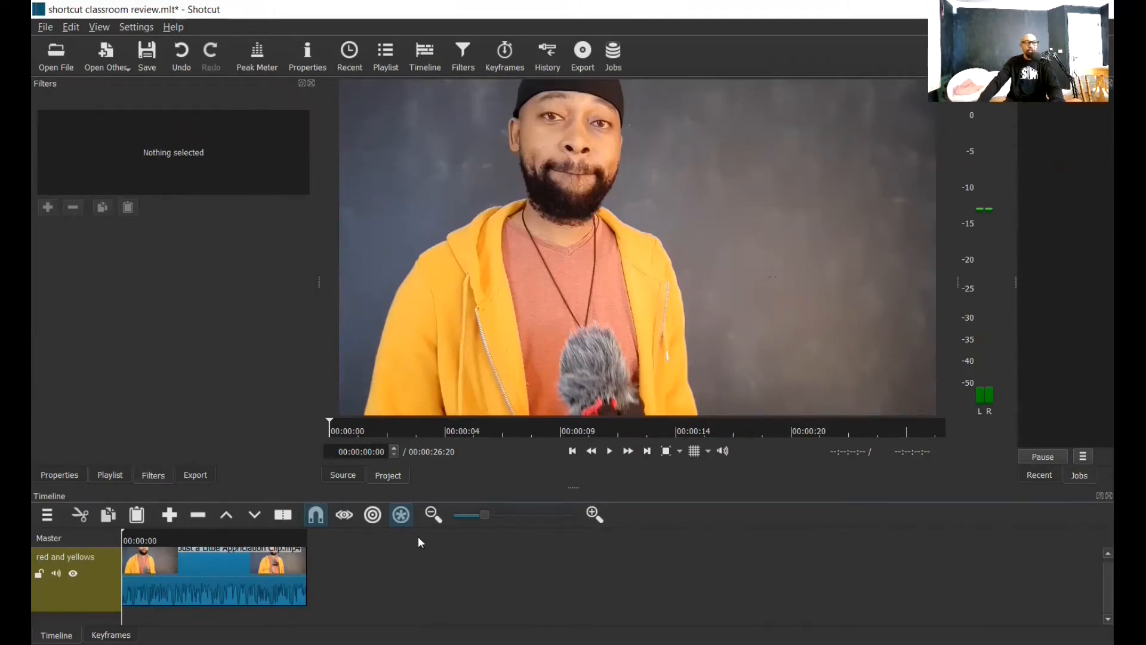
{"action": "left_click", "coordinate": [207, 569]}
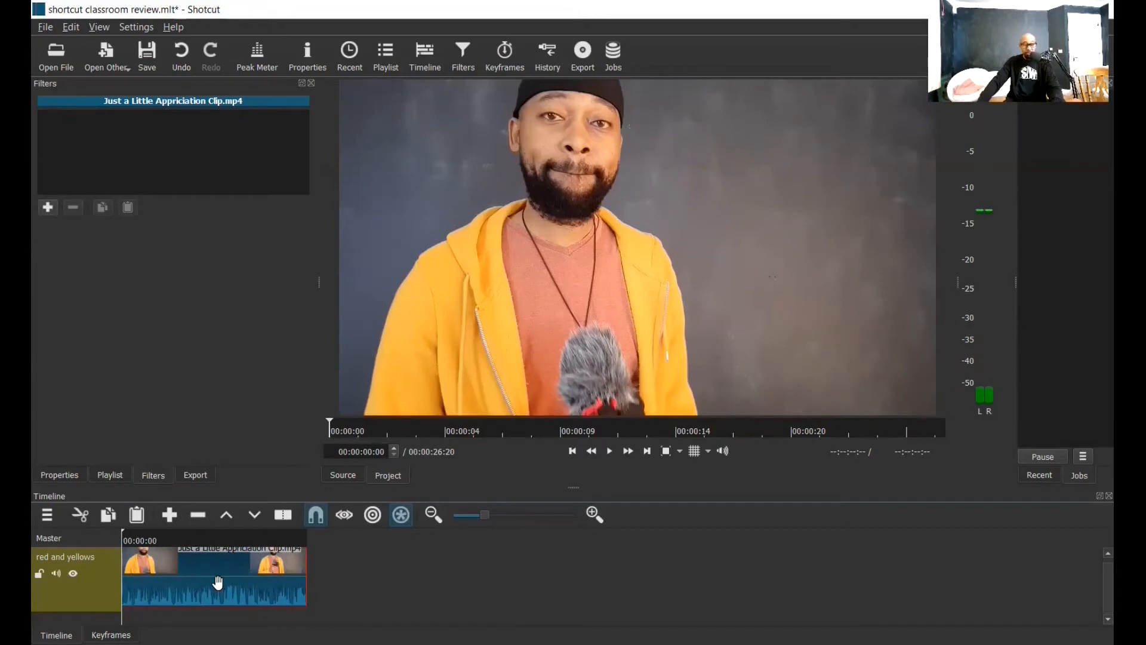
{"action": "left_click", "coordinate": [49, 208]}
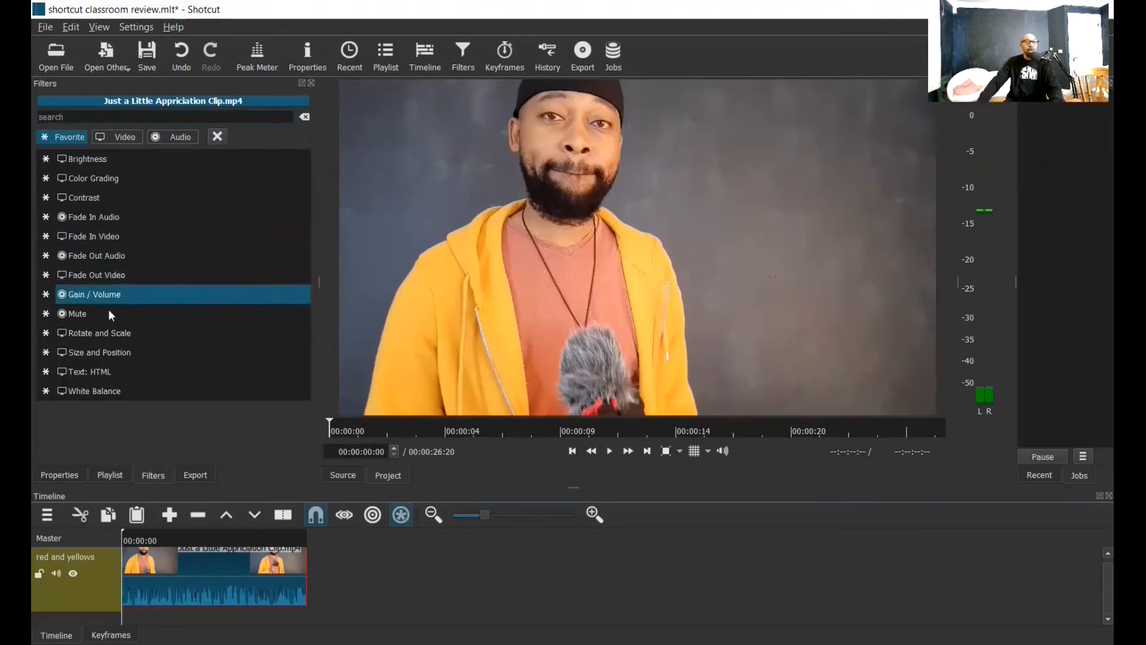
{"action": "left_click", "coordinate": [124, 137]}
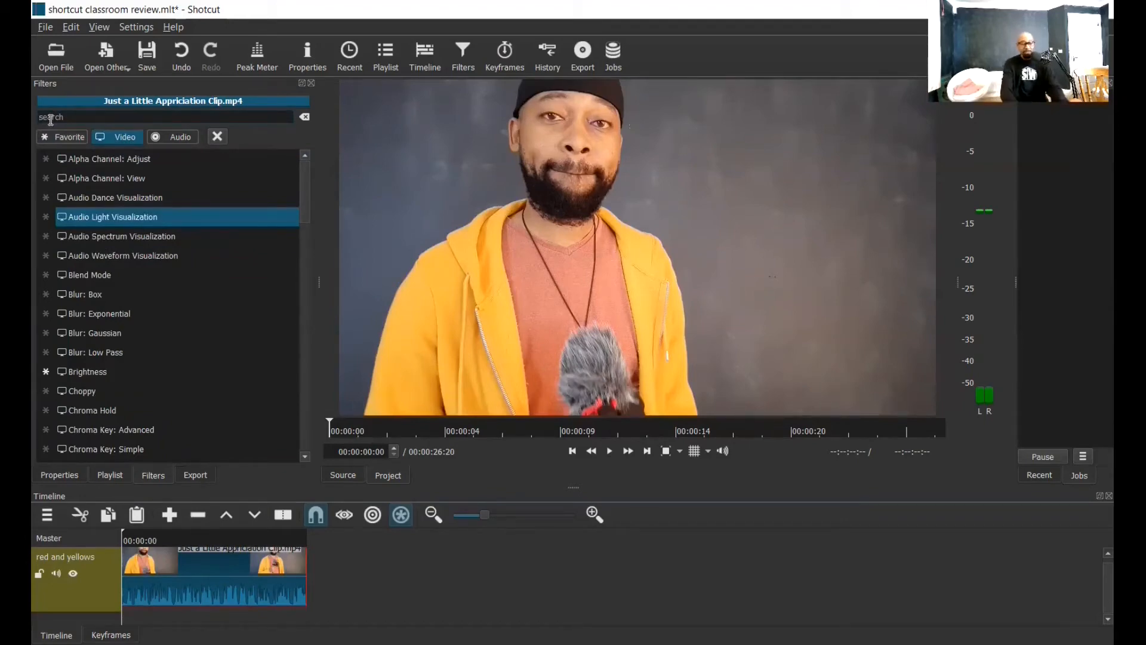
{"action": "left_click", "coordinate": [51, 118]}
{"action": "type", "text": "text"}
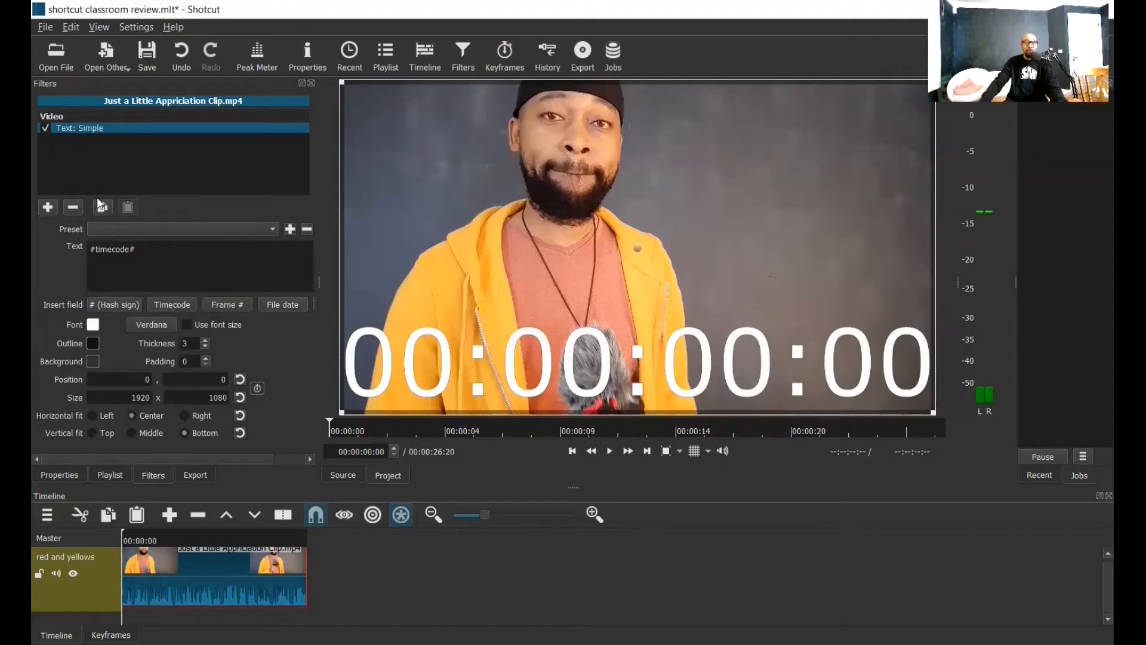
{"action": "left_click", "coordinate": [147, 56]}
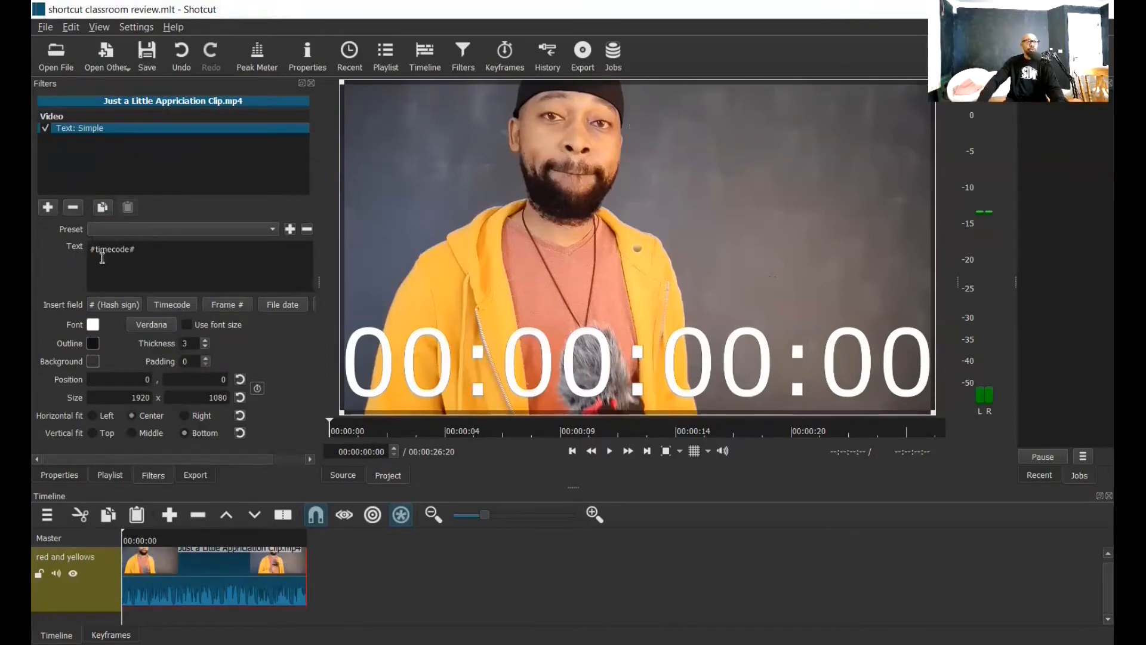
Replace the filter's timecode text with "Subscribe" and shift the text frame slightly to position 19, 6
{"action": "key", "text": "ctrl+a"}
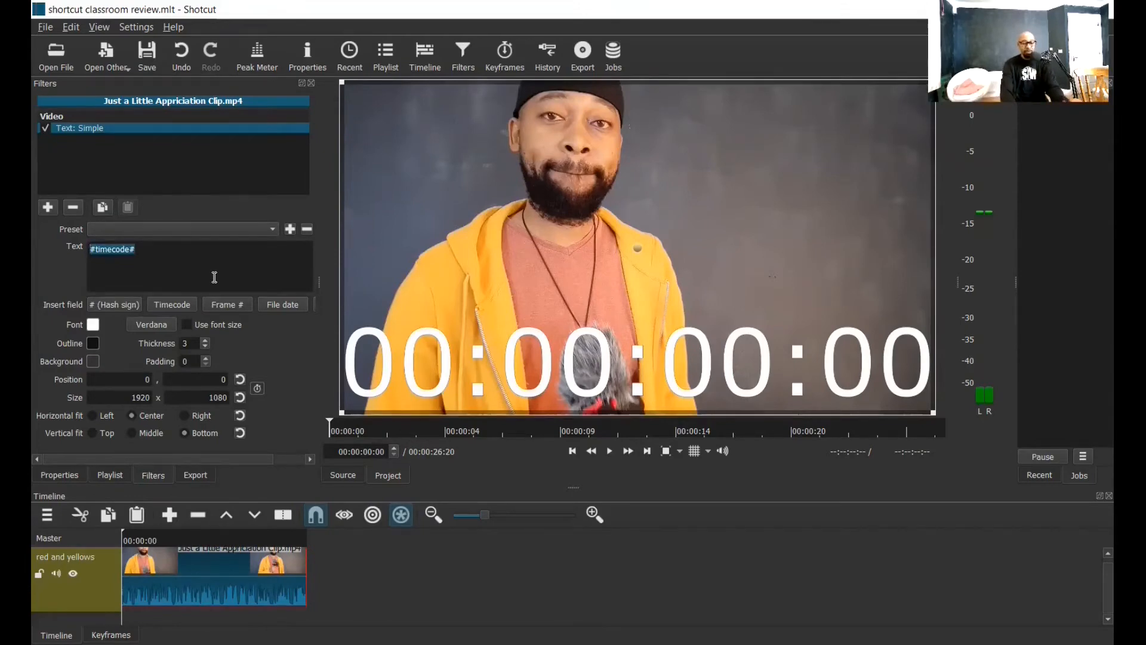
{"action": "type", "text": "S"}
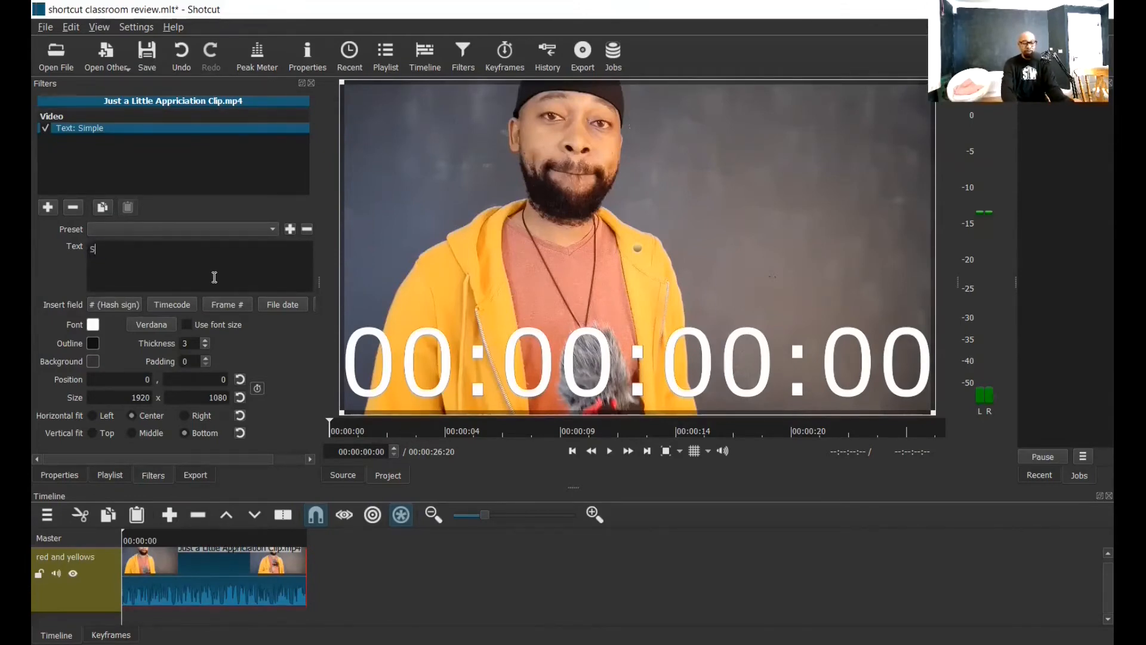
{"action": "type", "text": "u"}
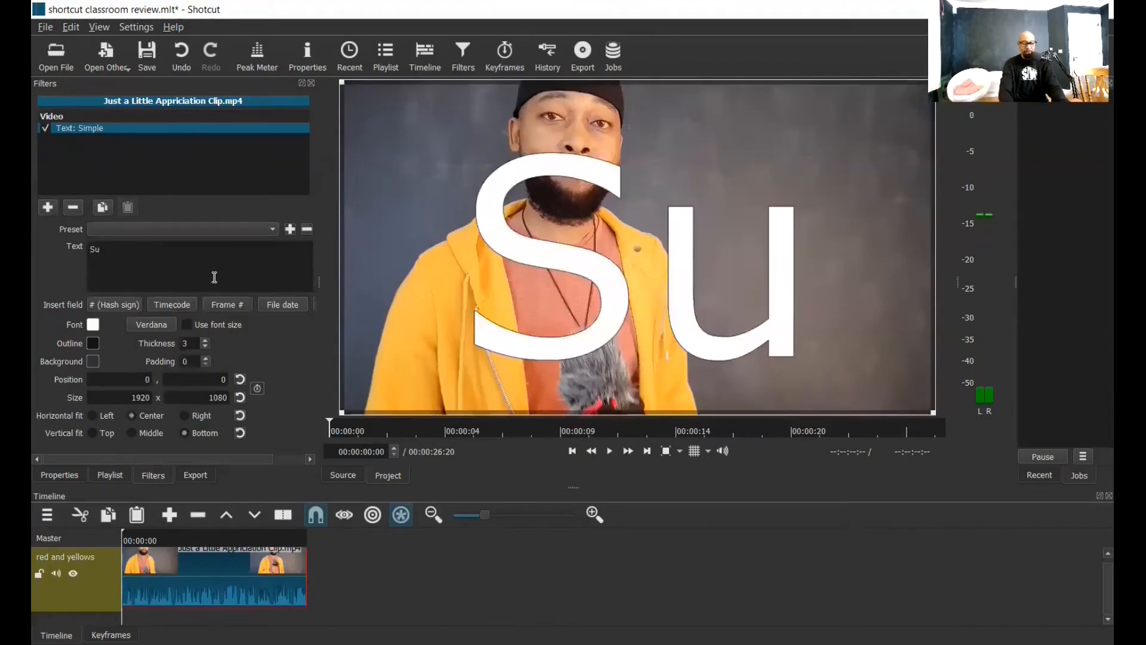
{"action": "type", "text": "bscribe"}
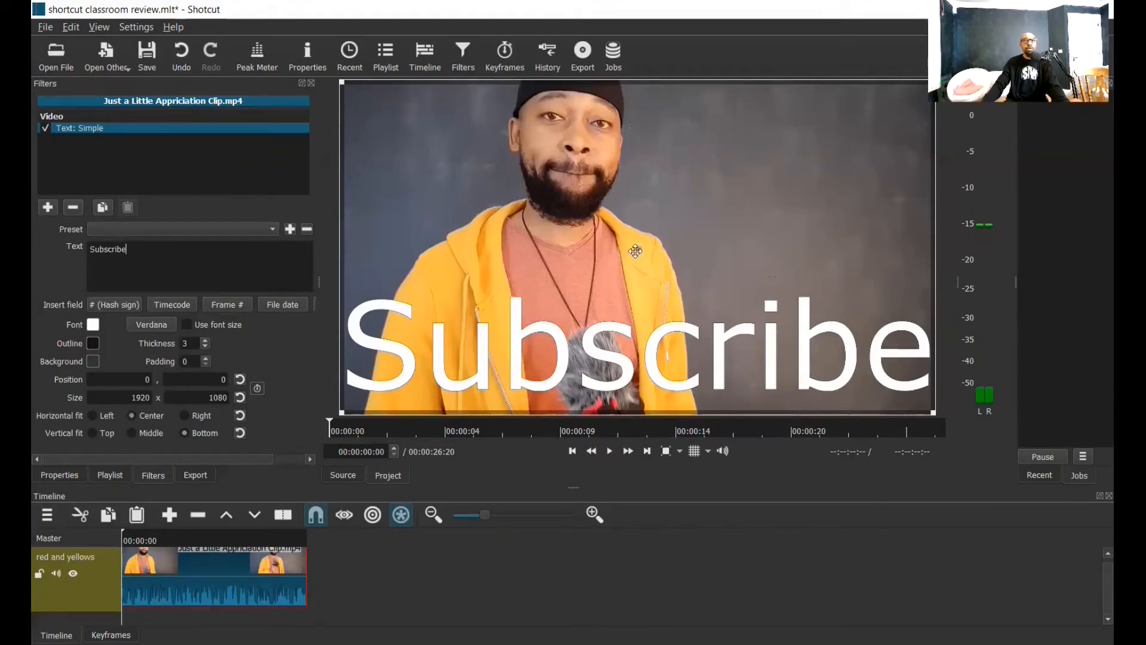
{"action": "mouse_move", "coordinate": [635, 251]}
{"action": "left_mouse_down"}
{"action": "mouse_move", "coordinate": [651, 256]}
{"action": "mouse_move", "coordinate": [633, 268]}
{"action": "mouse_move", "coordinate": [632, 246]}
{"action": "left_mouse_up"}
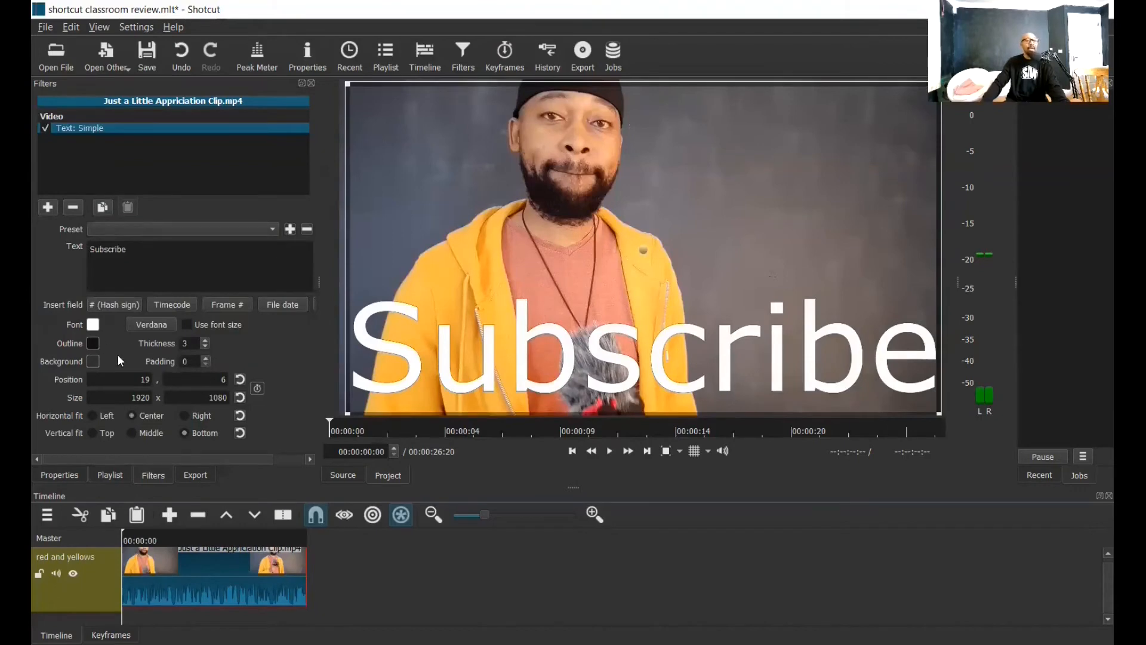
Set the Subscribe text's font colour to dark red, #aa0000
{"action": "left_click", "coordinate": [94, 324]}
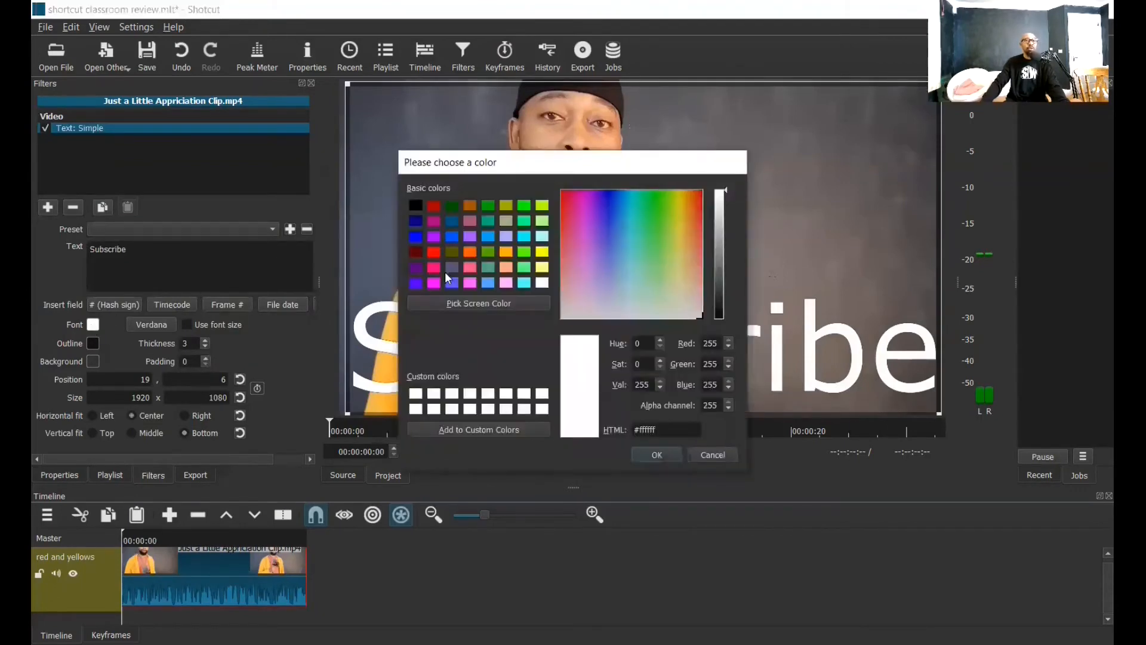
{"action": "left_click", "coordinate": [434, 206]}
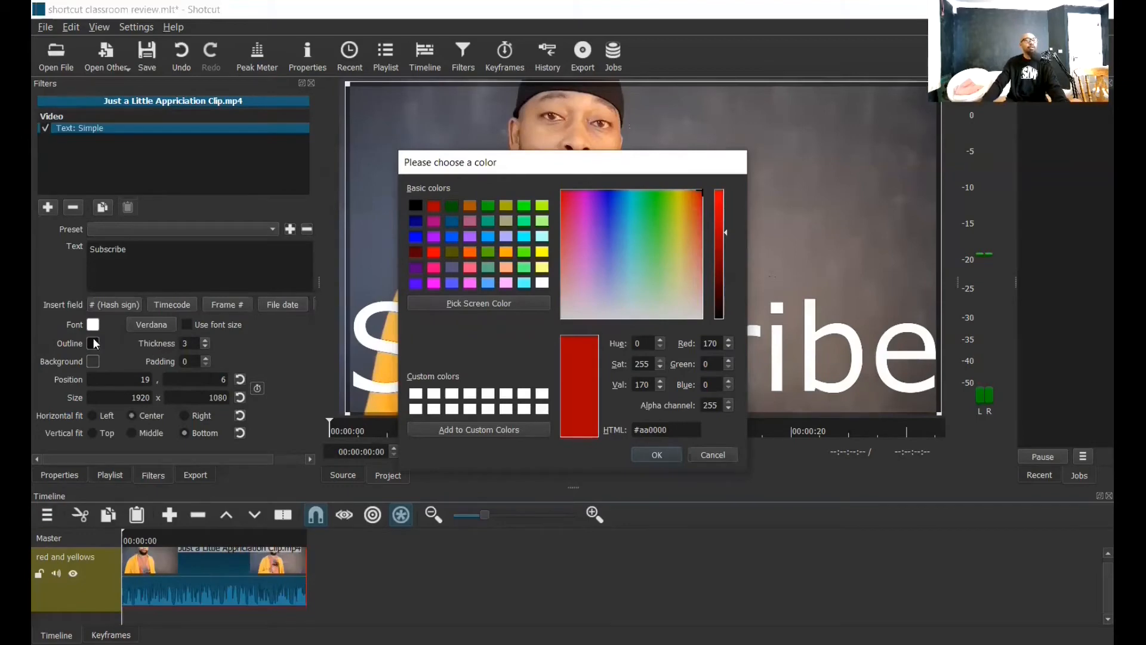
{"action": "left_click", "coordinate": [657, 455]}
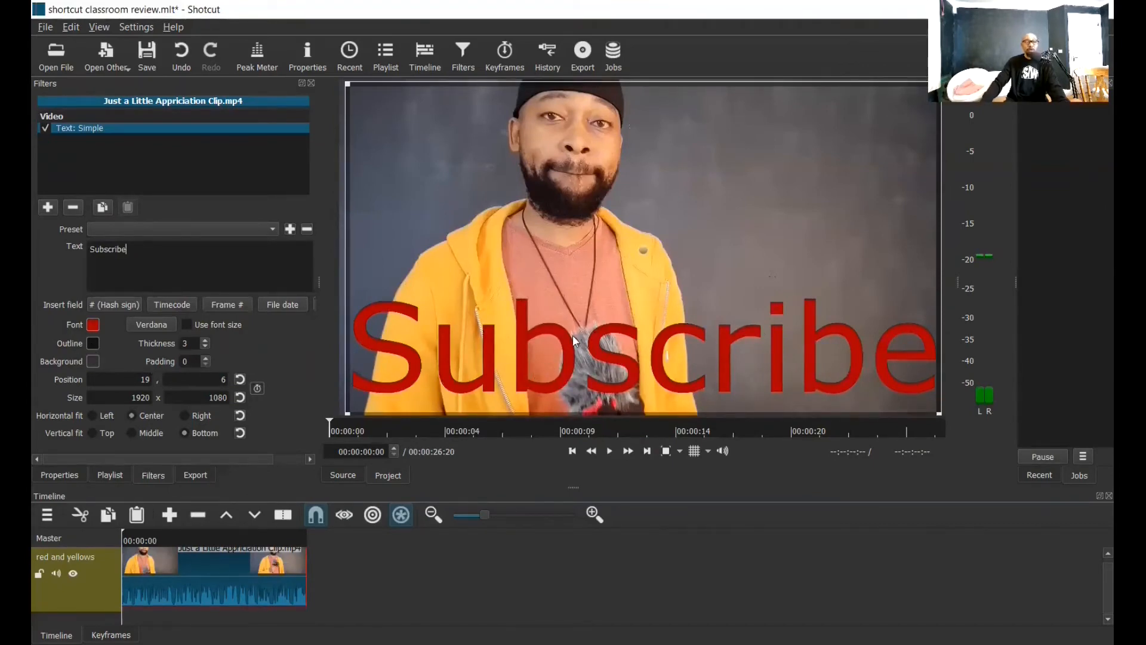
Set the Subscribe text's outline colour to white, #ffffff, and its outline thickness to 20
{"action": "left_click", "coordinate": [92, 343]}
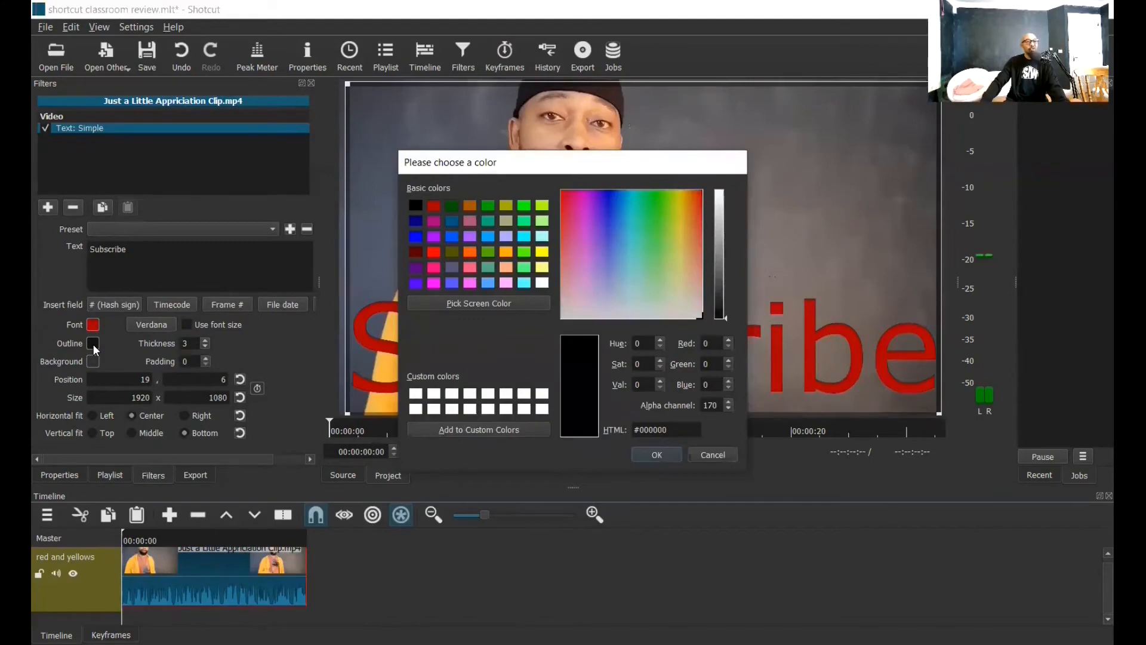
{"action": "left_click", "coordinate": [542, 283]}
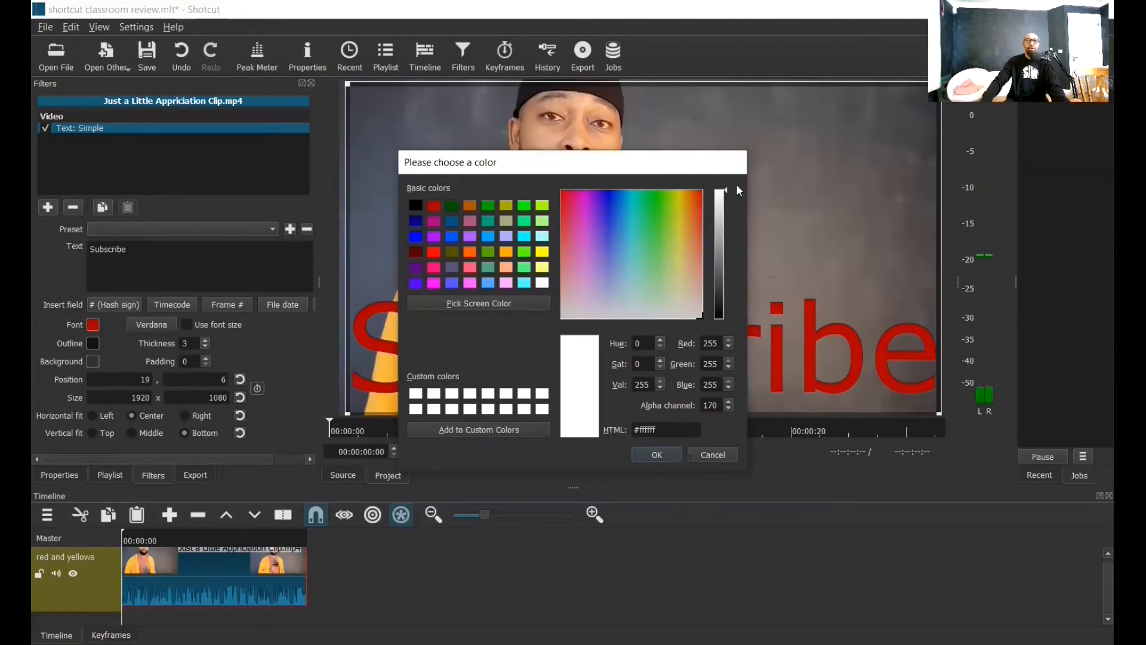
{"action": "left_click", "coordinate": [657, 455]}
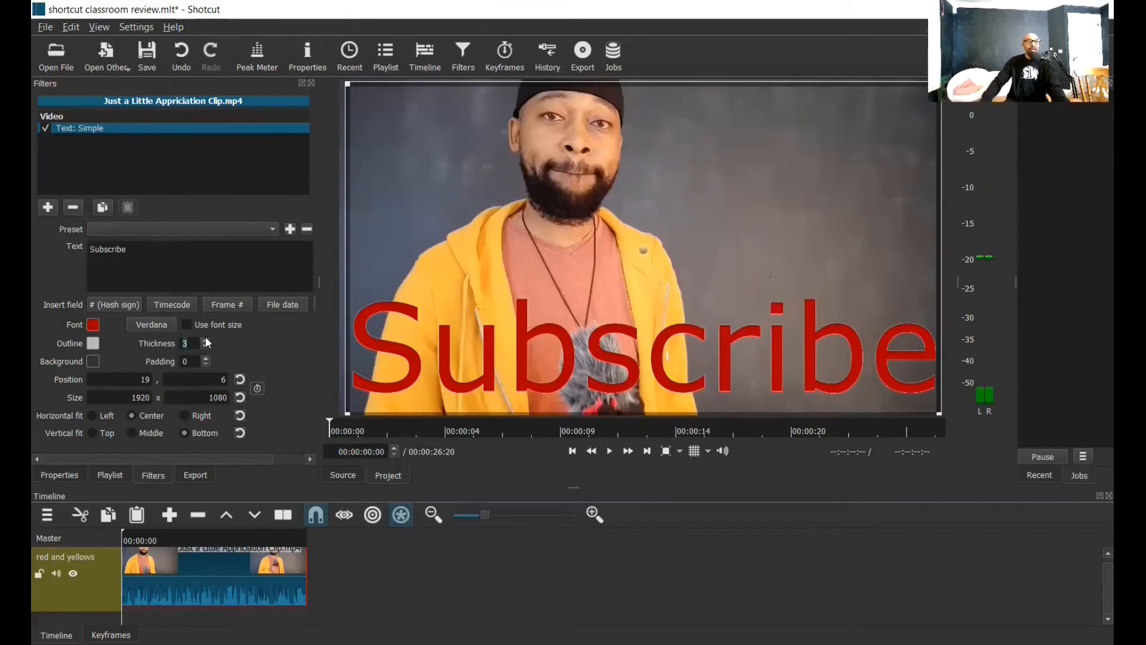
{"action": "key", "text": "BackSpace"}
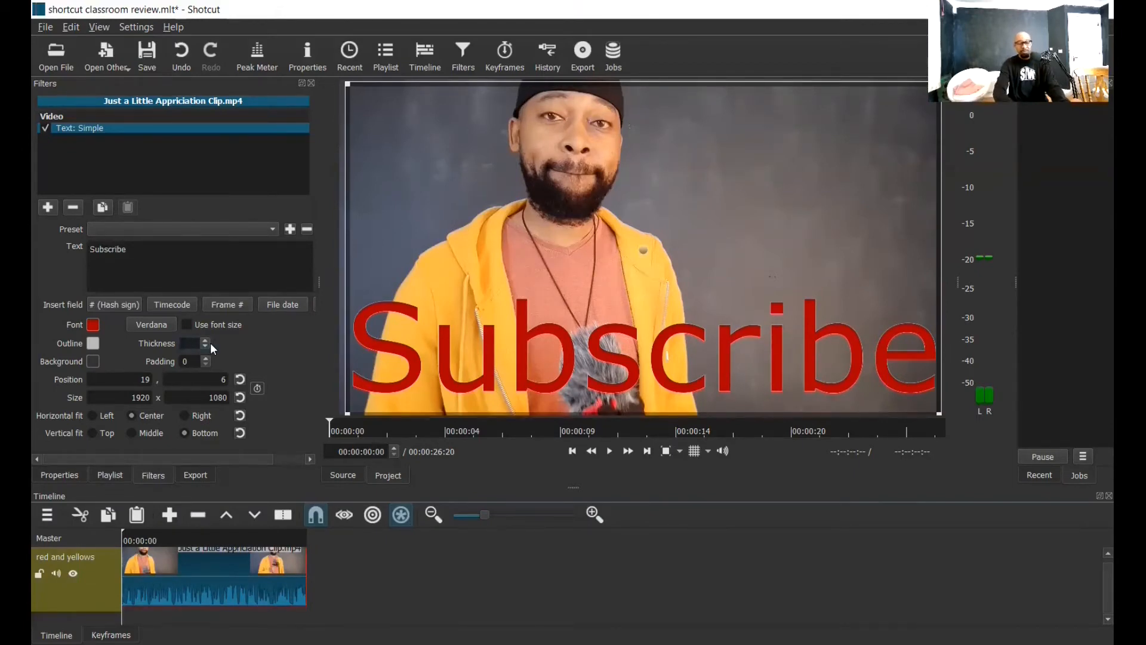
{"action": "type", "text": "20"}
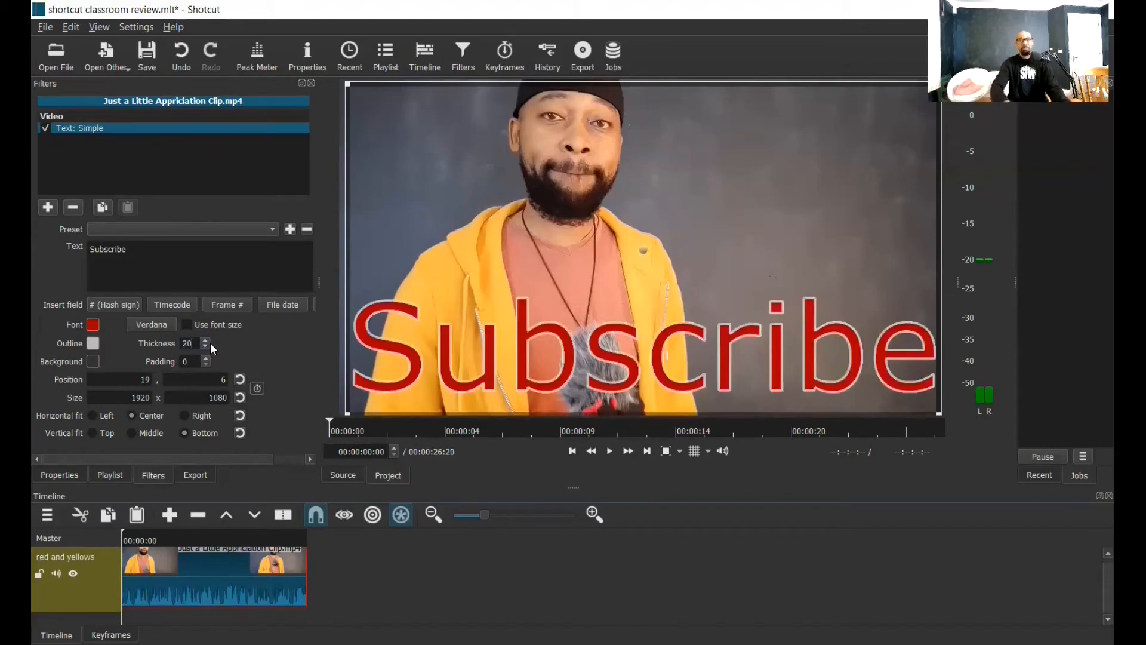
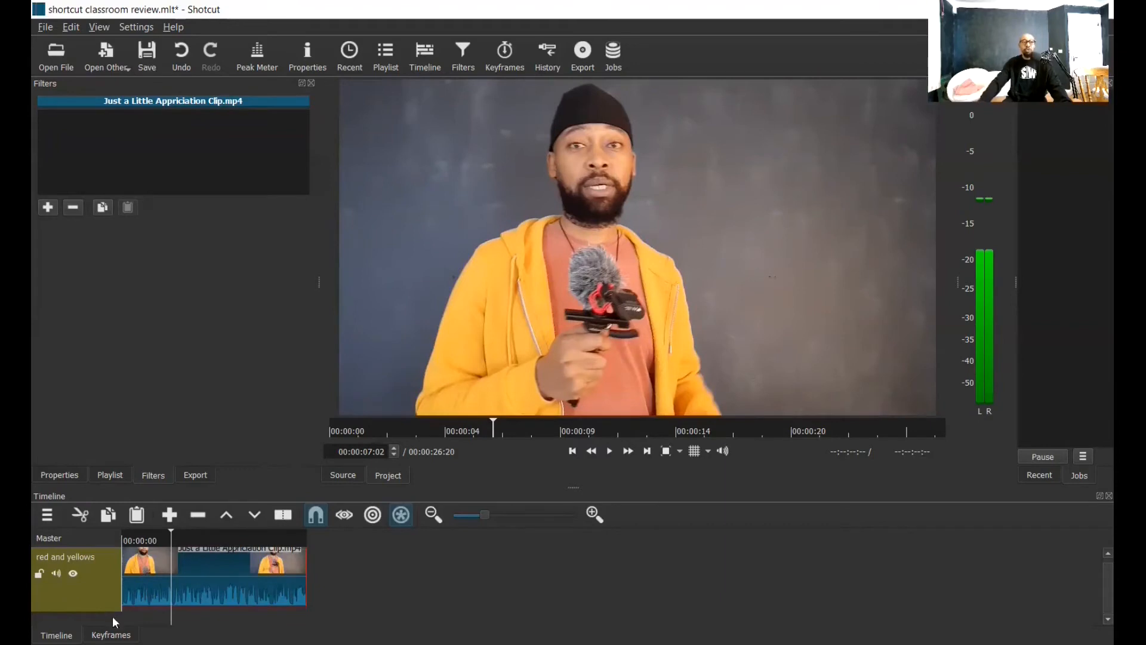
Add a new video track above the "red and yellows" track and name it "text"
{"action": "right_click", "coordinate": [98, 579]}
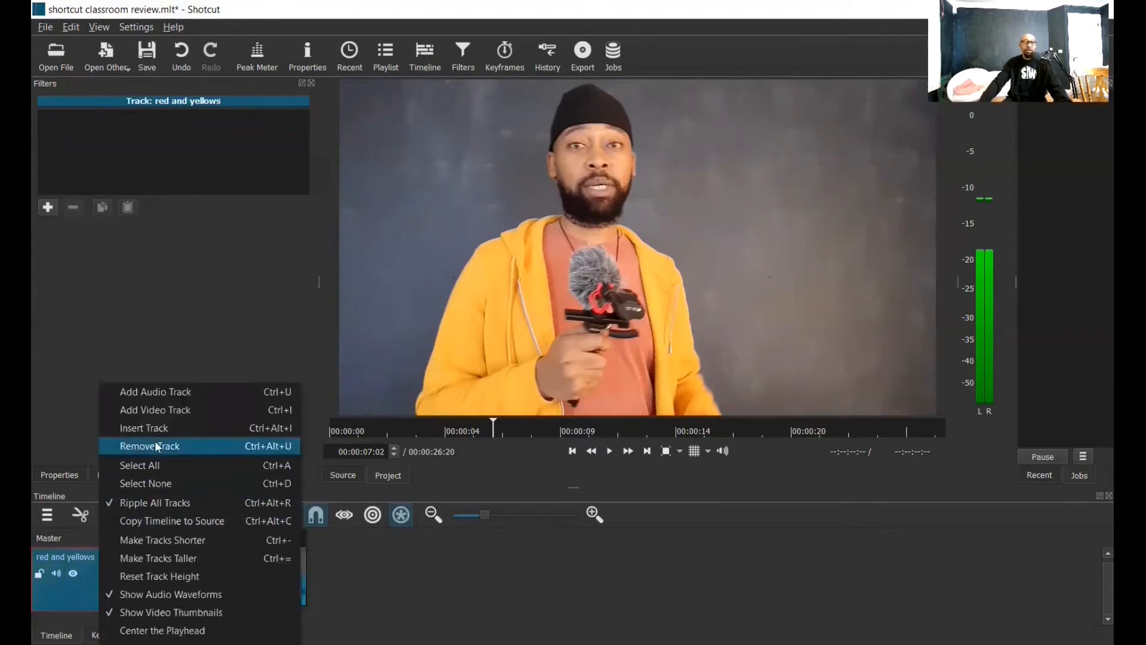
{"action": "left_click", "coordinate": [156, 410]}
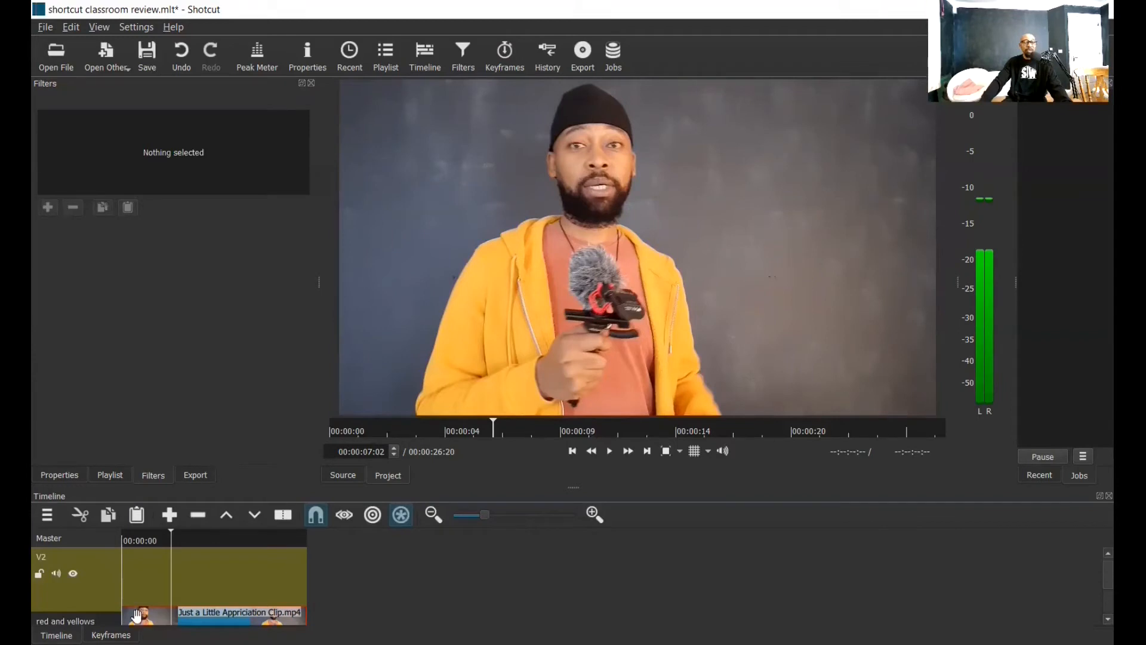
{"action": "double_click", "coordinate": [49, 557]}
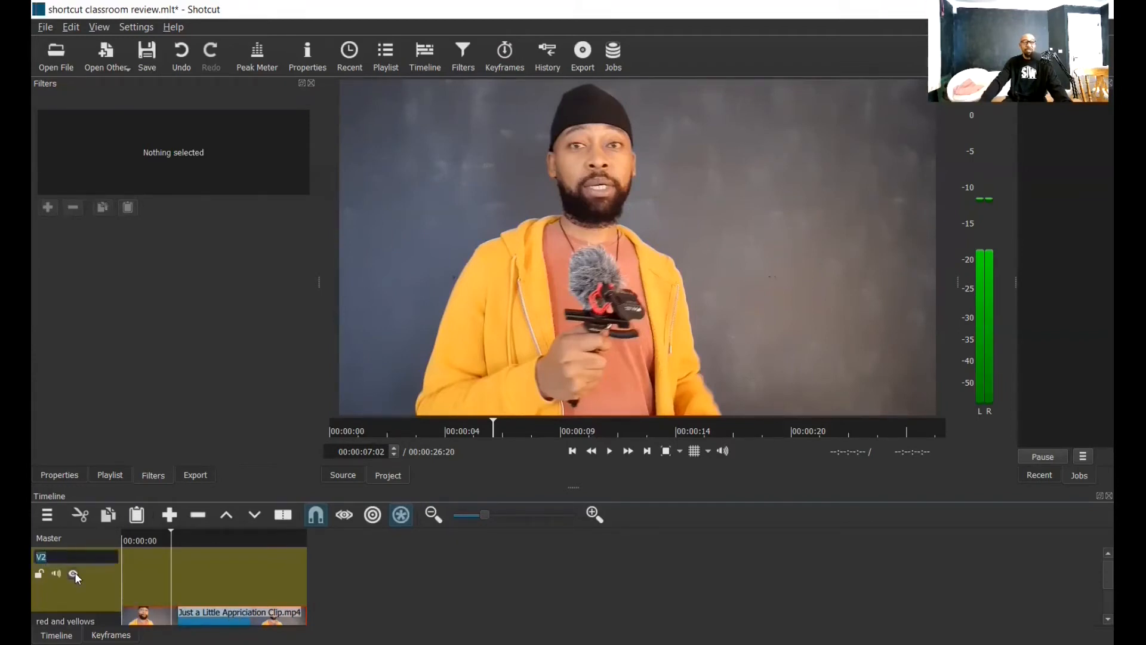
{"action": "type", "text": "t"}
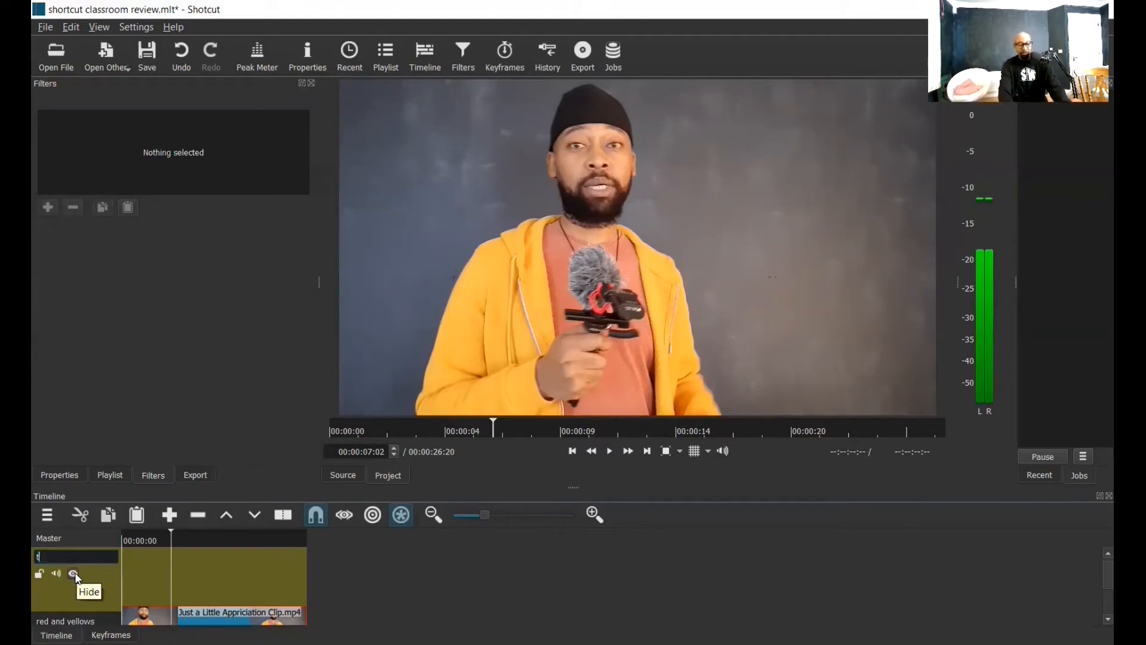
{"action": "type", "text": "ext"}
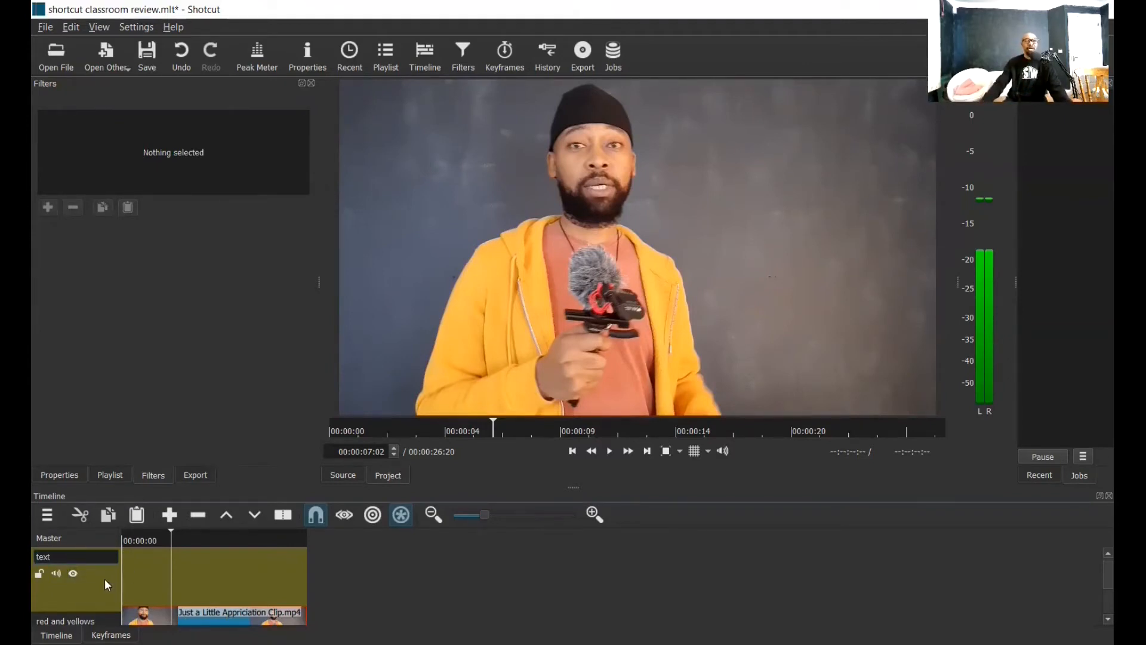
{"action": "key", "text": "Return"}
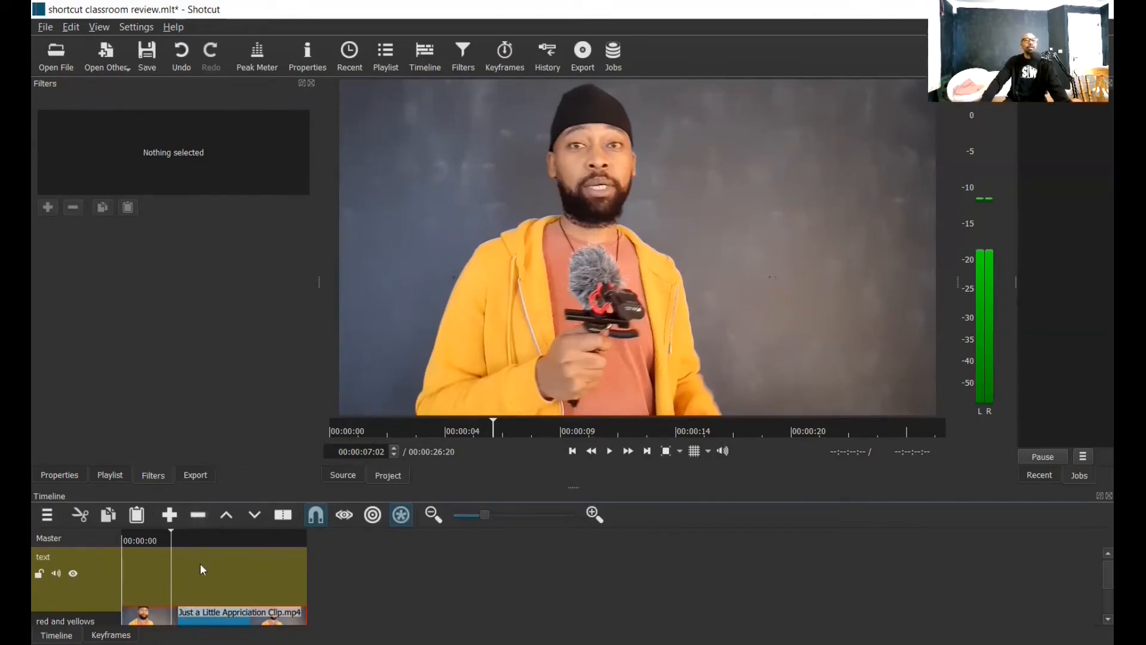
Create a text clip with a transparent background and place it on the text track, a little after the playhead
{"action": "left_click", "coordinate": [110, 63]}
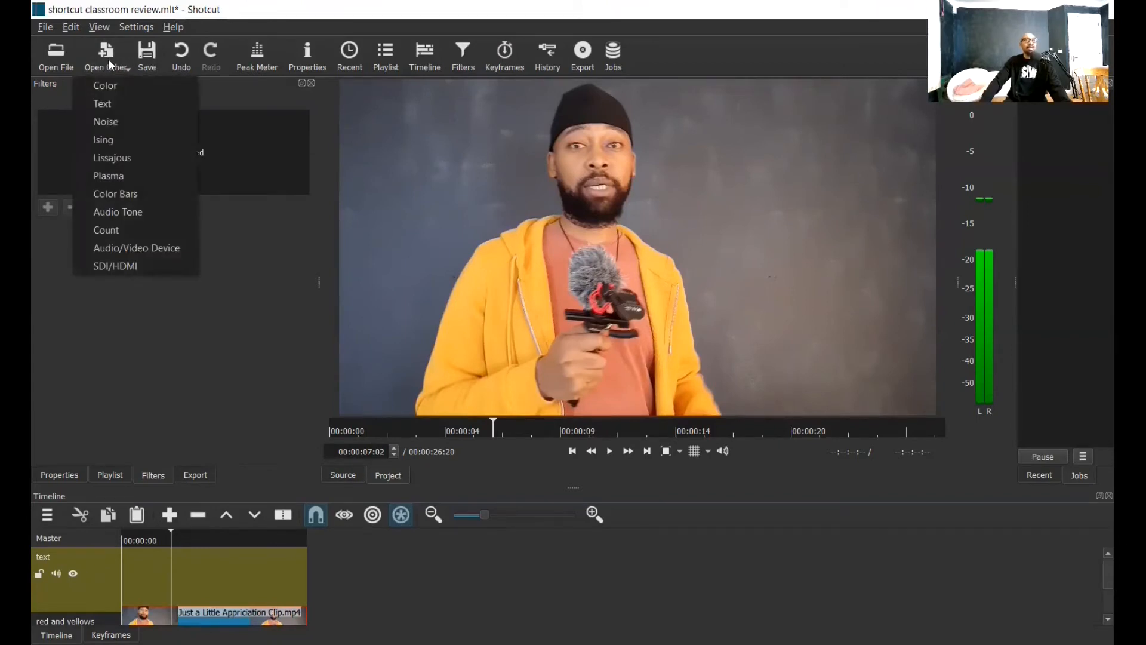
{"action": "left_click", "coordinate": [105, 103]}
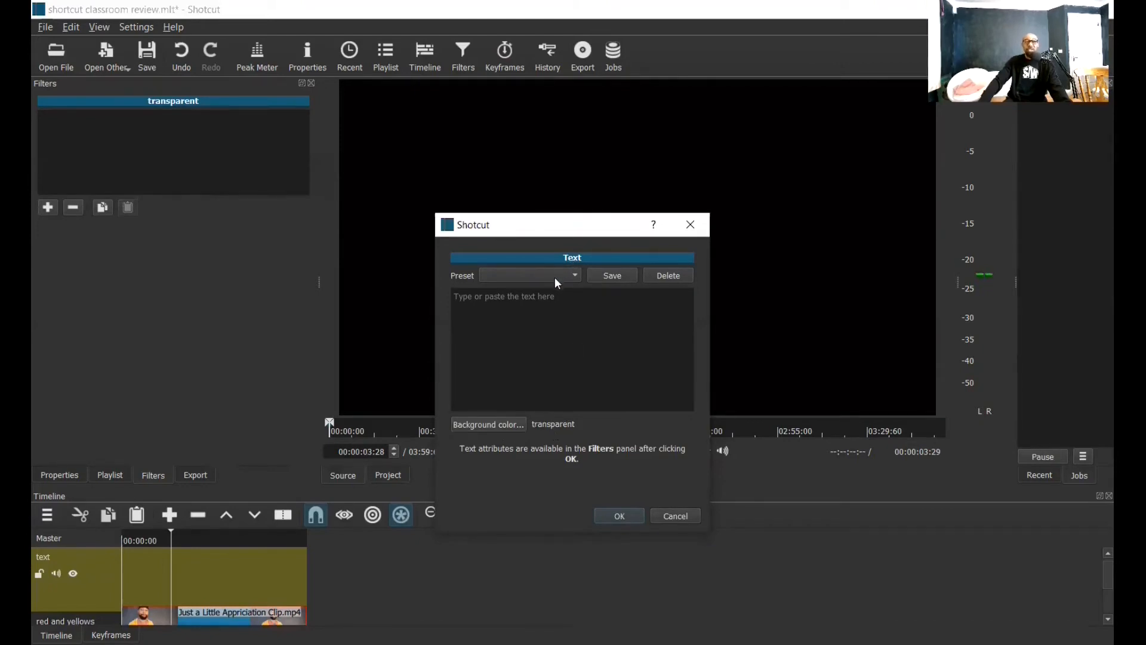
{"action": "left_click", "coordinate": [501, 425]}
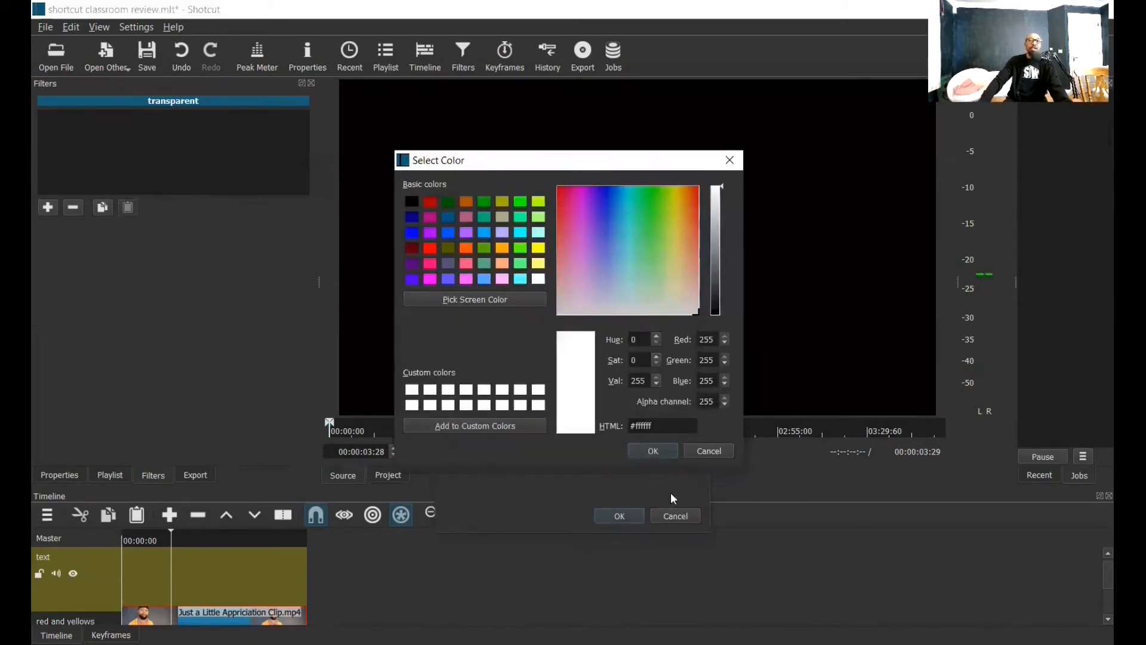
{"action": "left_click", "coordinate": [727, 456]}
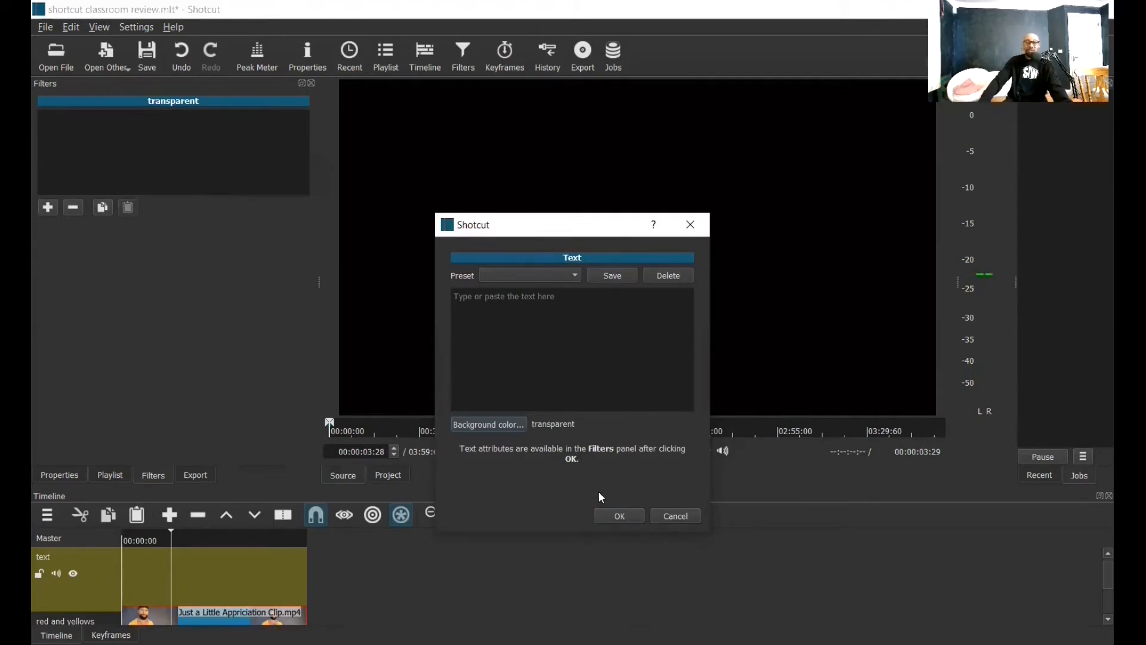
{"action": "left_click", "coordinate": [619, 516]}
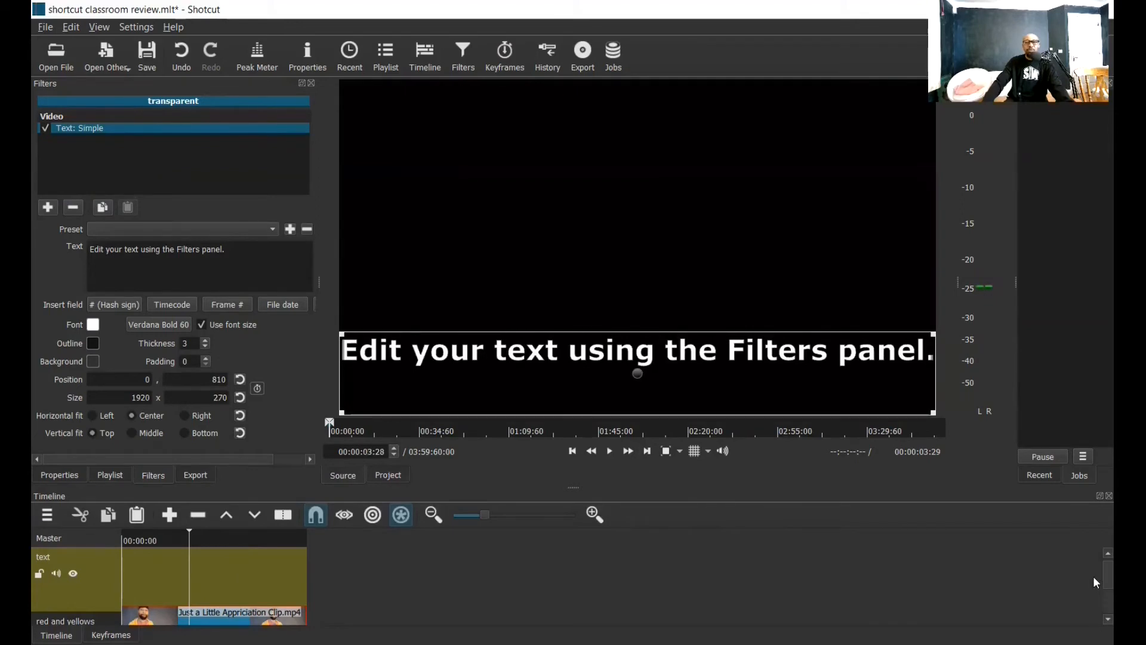
{"action": "left_click_drag", "start_coordinate": [1093, 577], "coordinate": [1093, 562]}
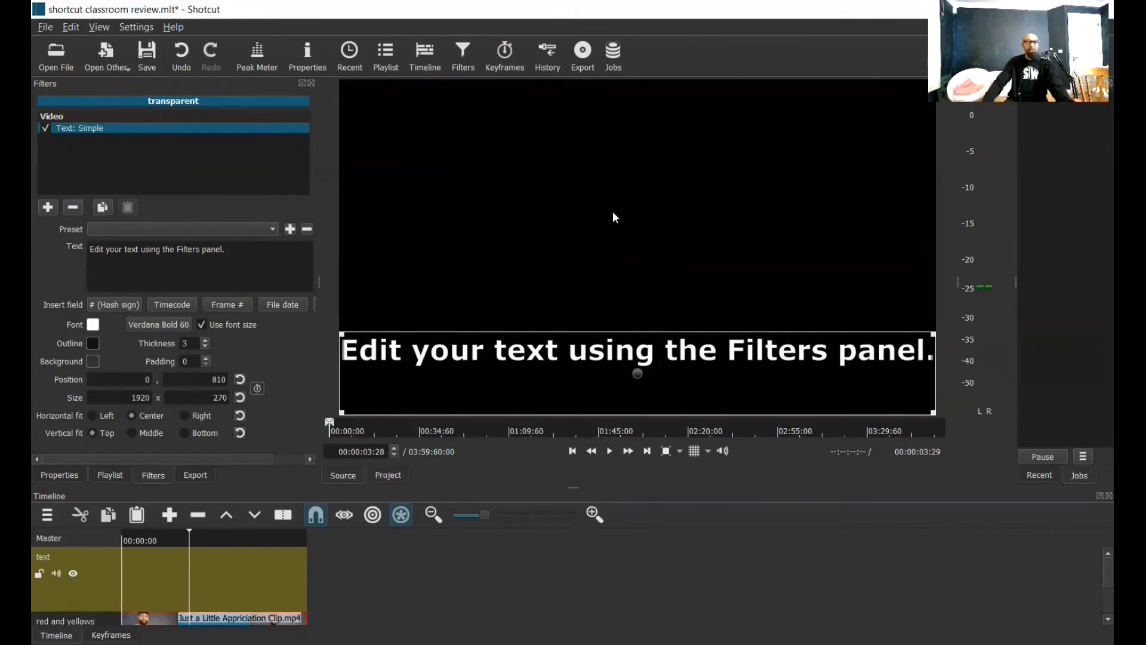
{"action": "left_click_drag", "start_coordinate": [400, 285], "coordinate": [212, 571]}
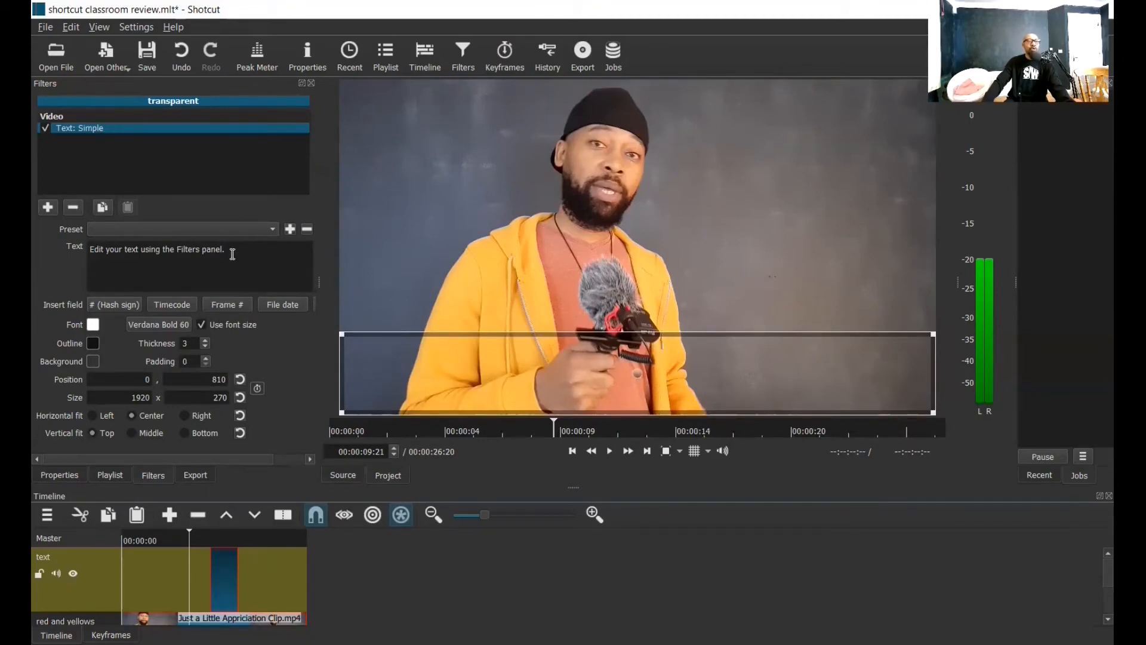
Replace the new text clip's placeholder wording with "Subscribe"
{"action": "key", "text": "BackSpace"}
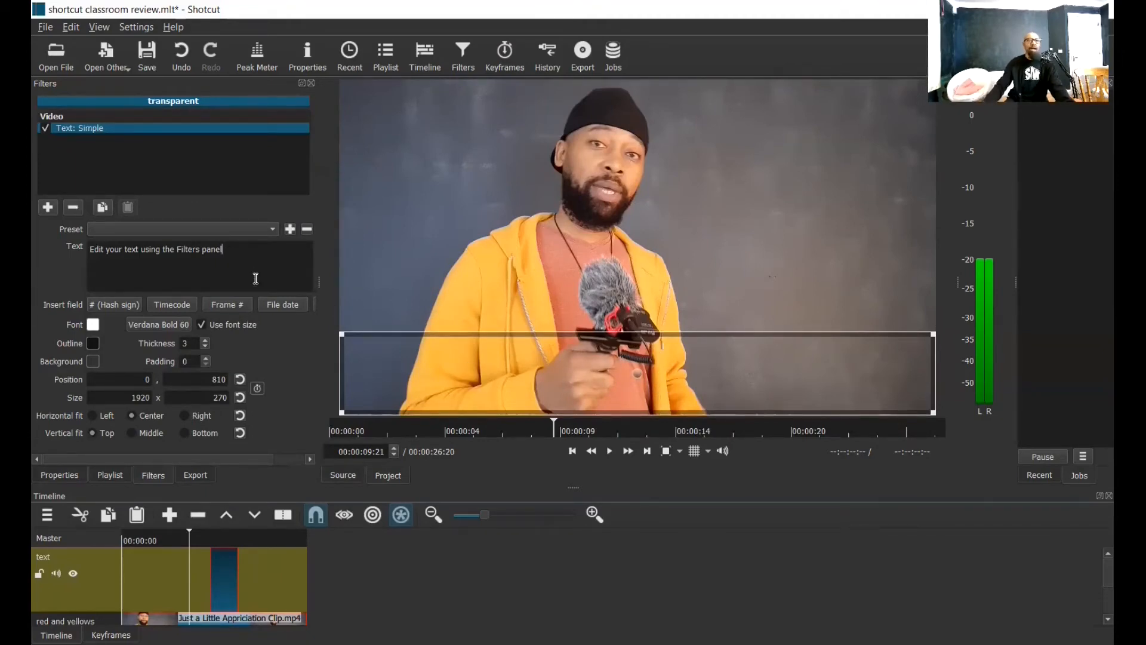
{"action": "key", "text": "ctrl+a"}
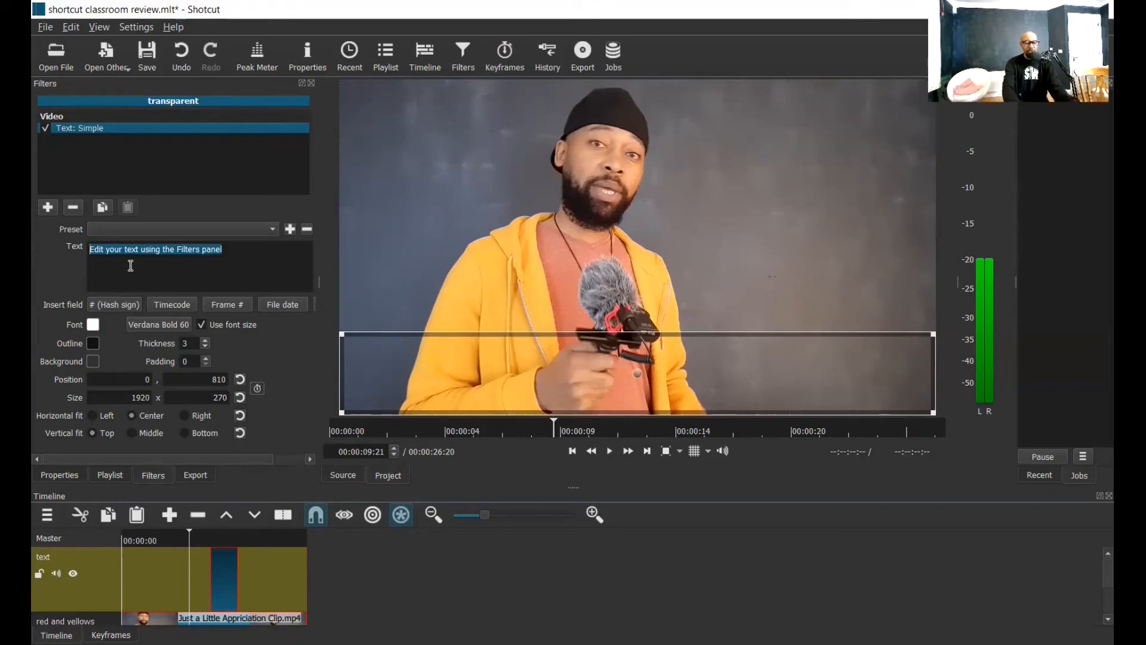
{"action": "type", "text": "Sub"}
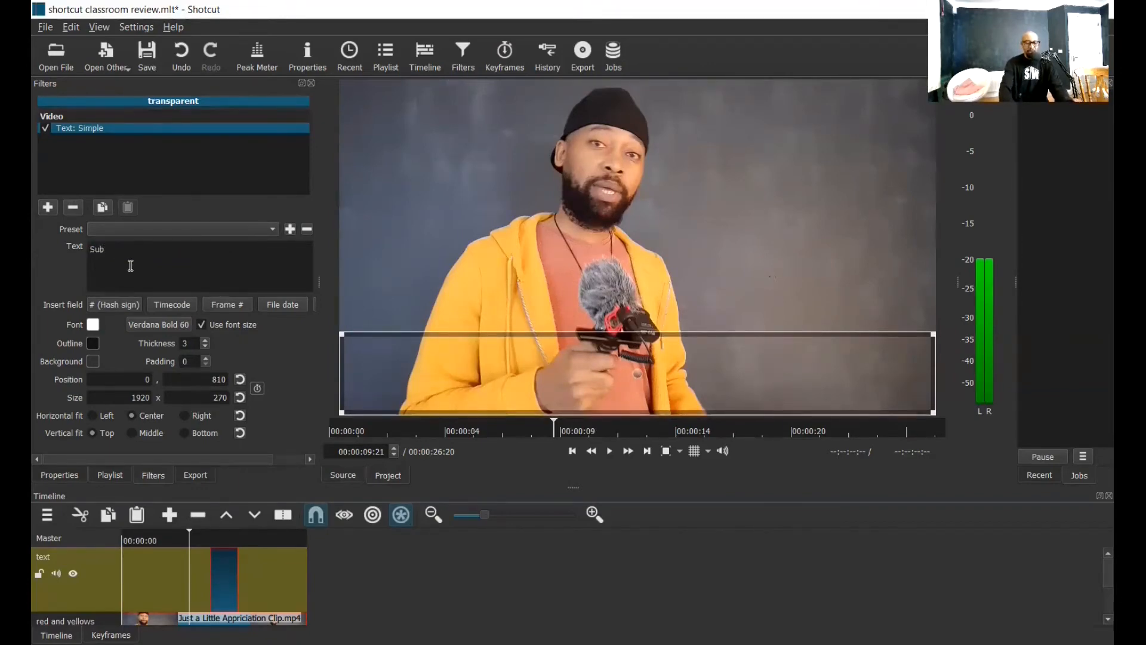
{"action": "type", "text": "scribe"}
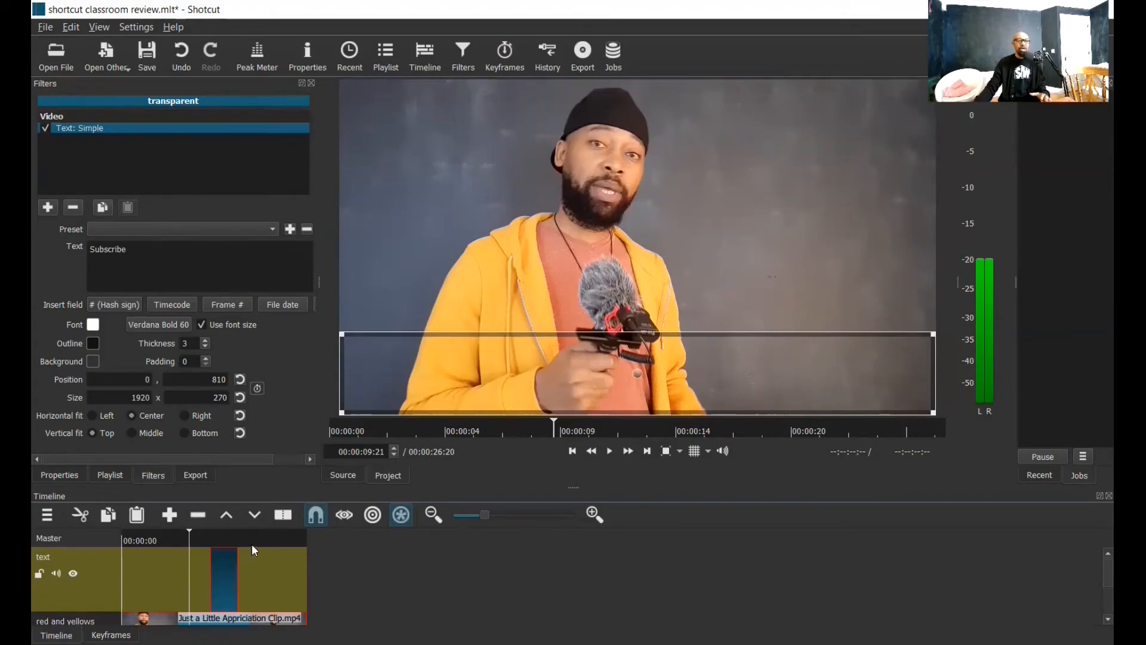
Move the playhead to 00:00:14:10 within the text clip and set its font colour to dark red, #aa0000
{"action": "left_click", "coordinate": [227, 536]}
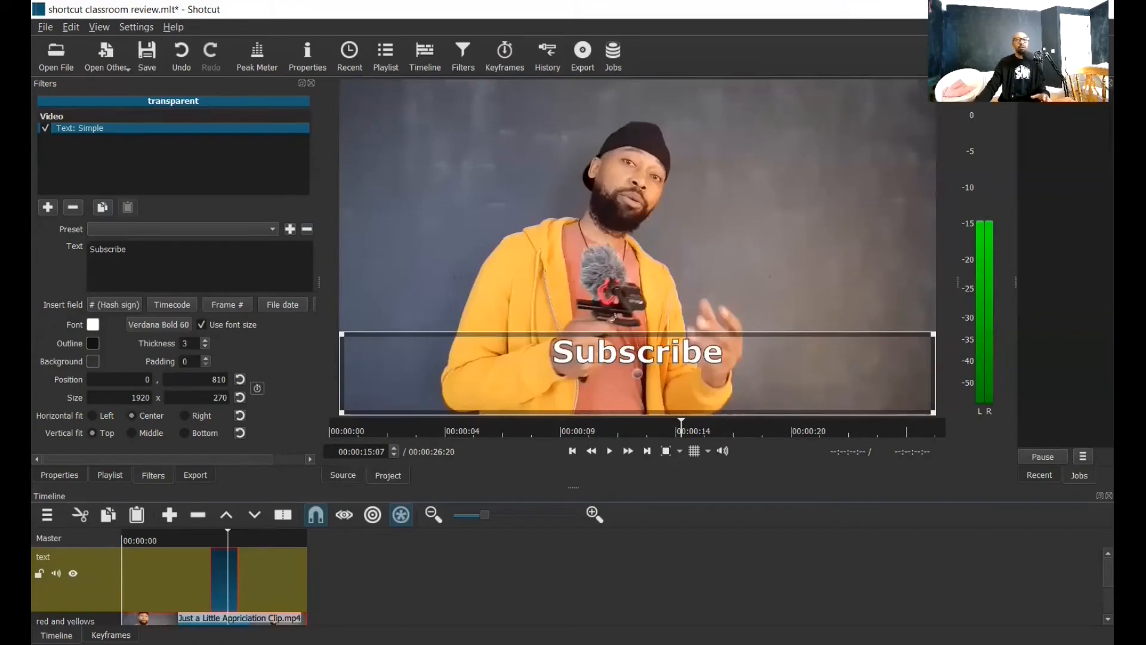
{"action": "left_click", "coordinate": [191, 537]}
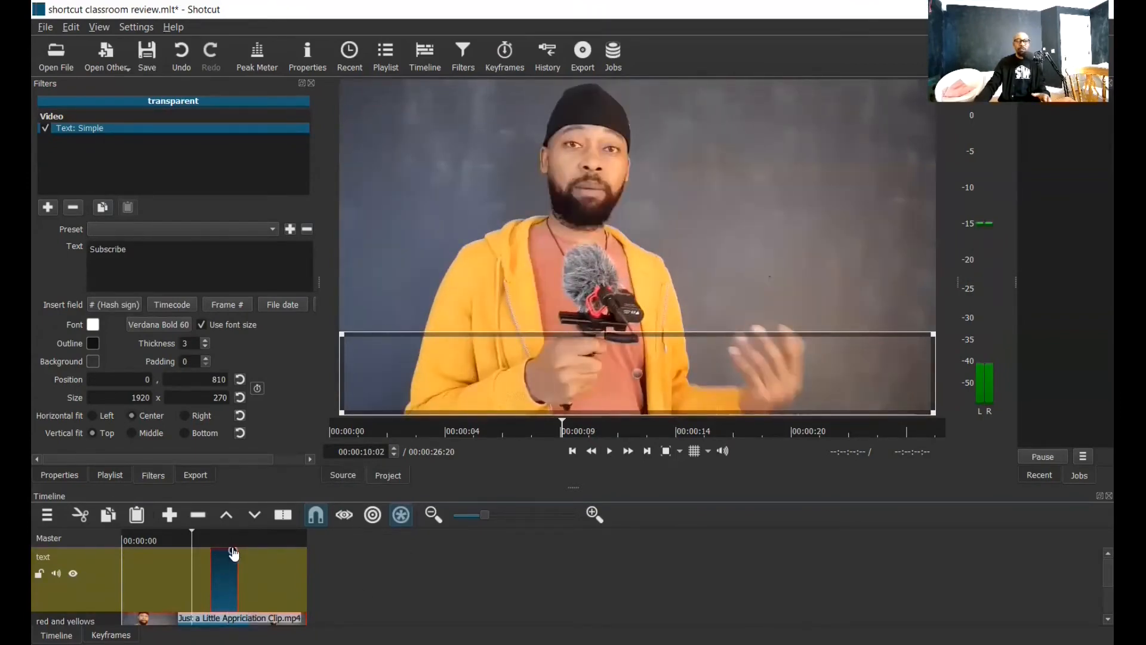
{"action": "left_click", "coordinate": [222, 534]}
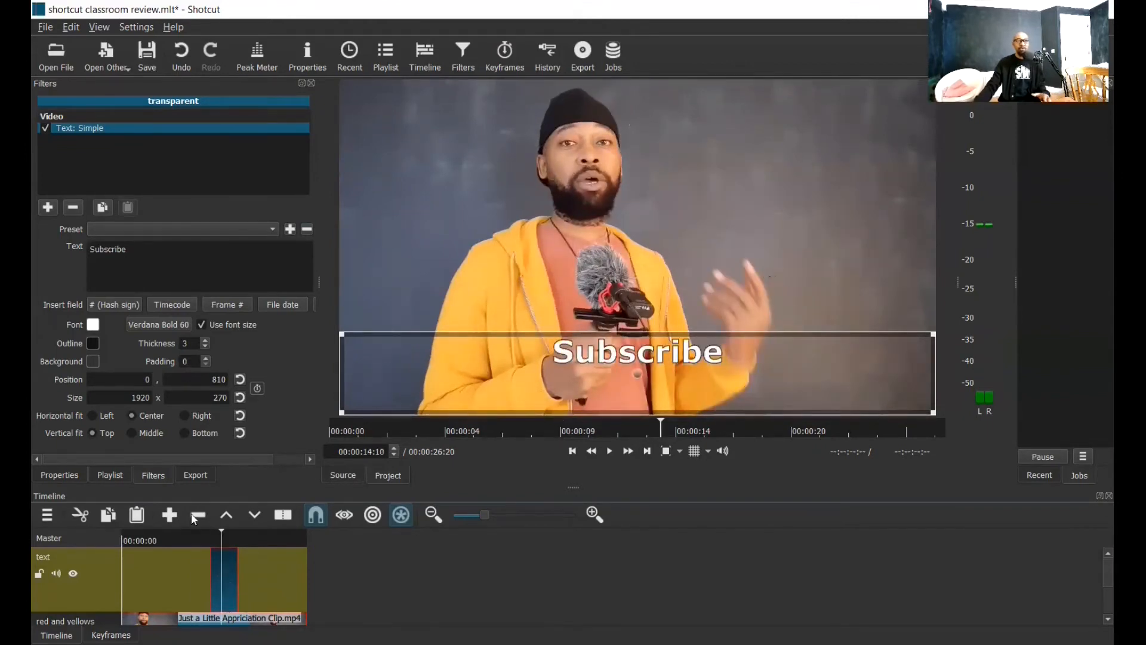
{"action": "left_click", "coordinate": [92, 324]}
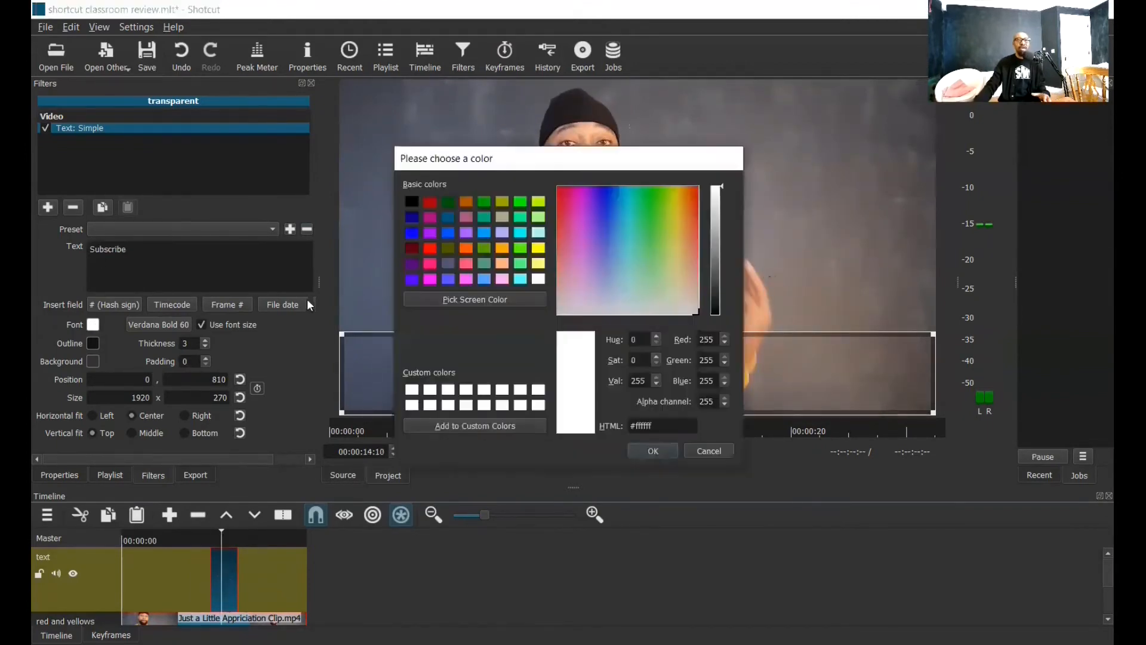
{"action": "left_click", "coordinate": [430, 203]}
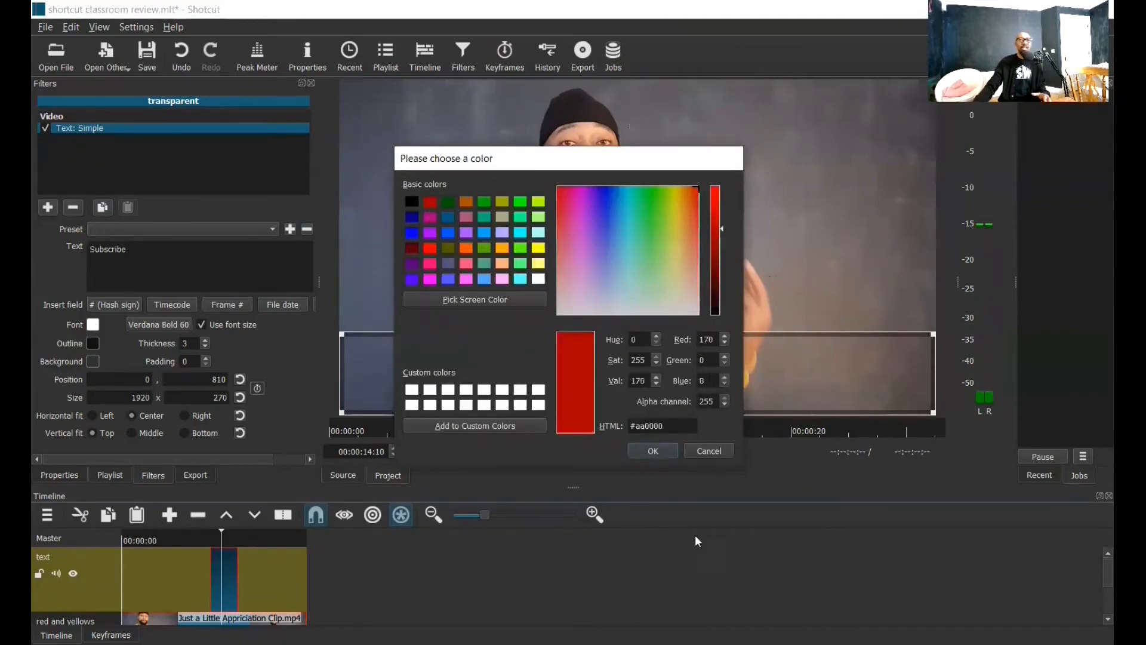
{"action": "left_click", "coordinate": [653, 450]}
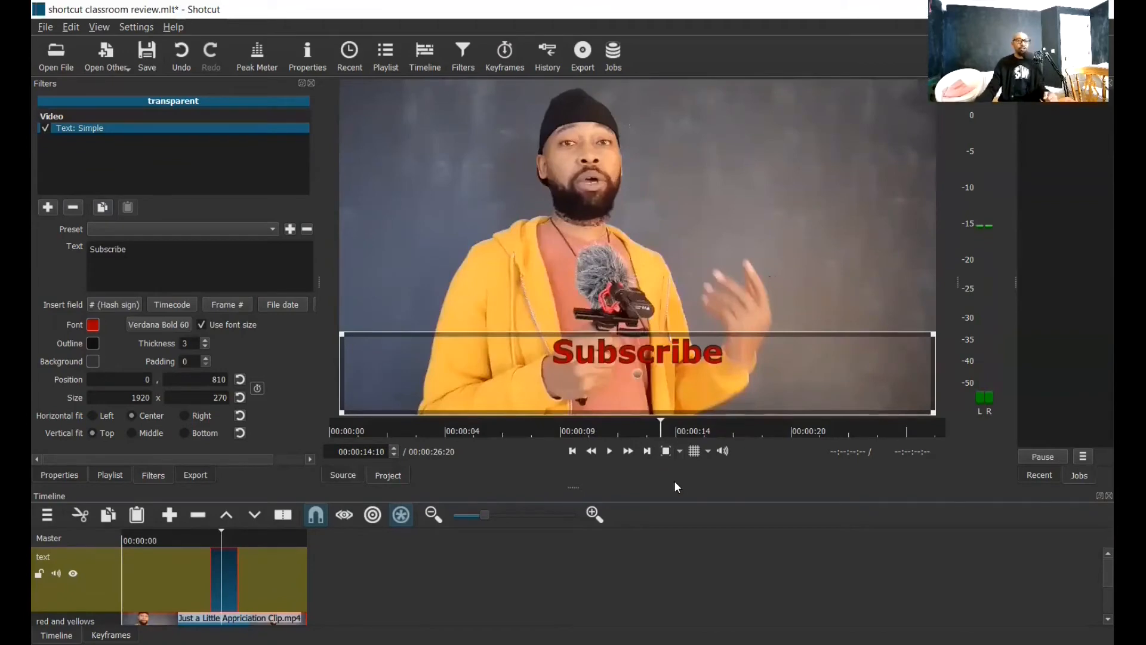
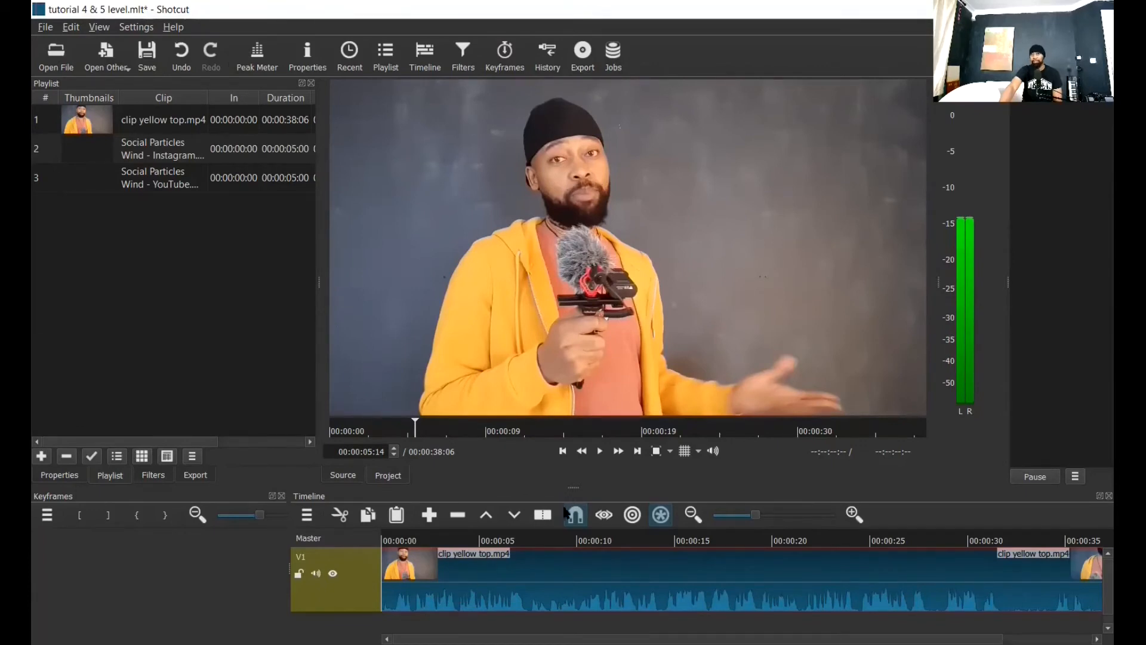
Split the yellow top clip at 00:00:23:10 and remove everything after the cut
{"action": "left_click", "coordinate": [601, 451]}
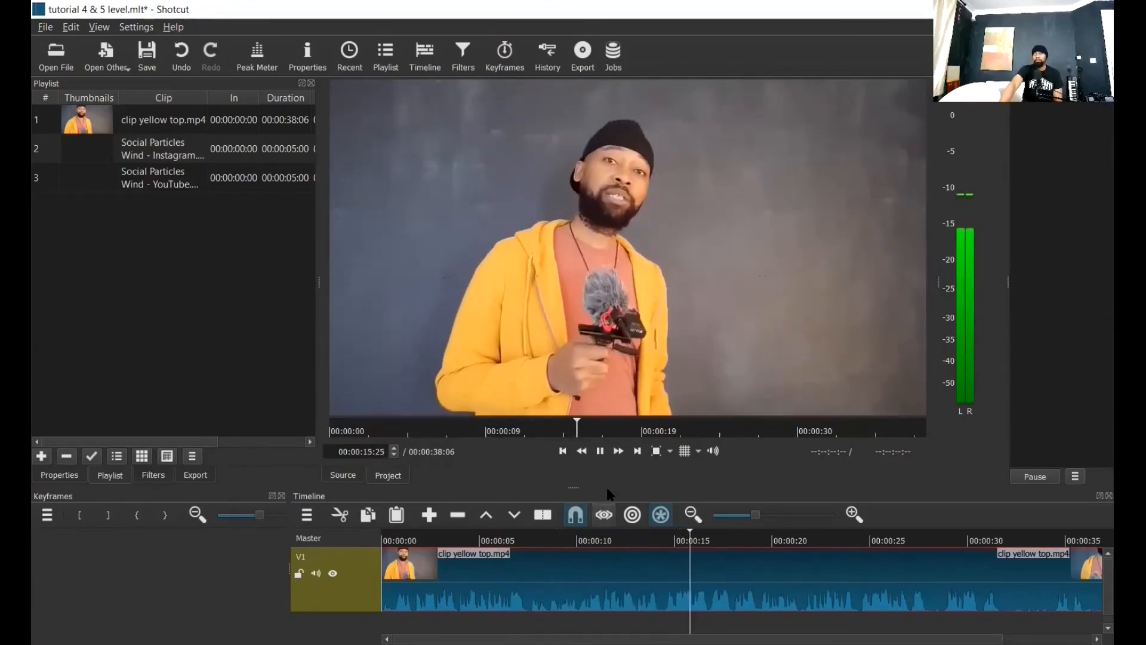
{"action": "left_click", "coordinate": [600, 452]}
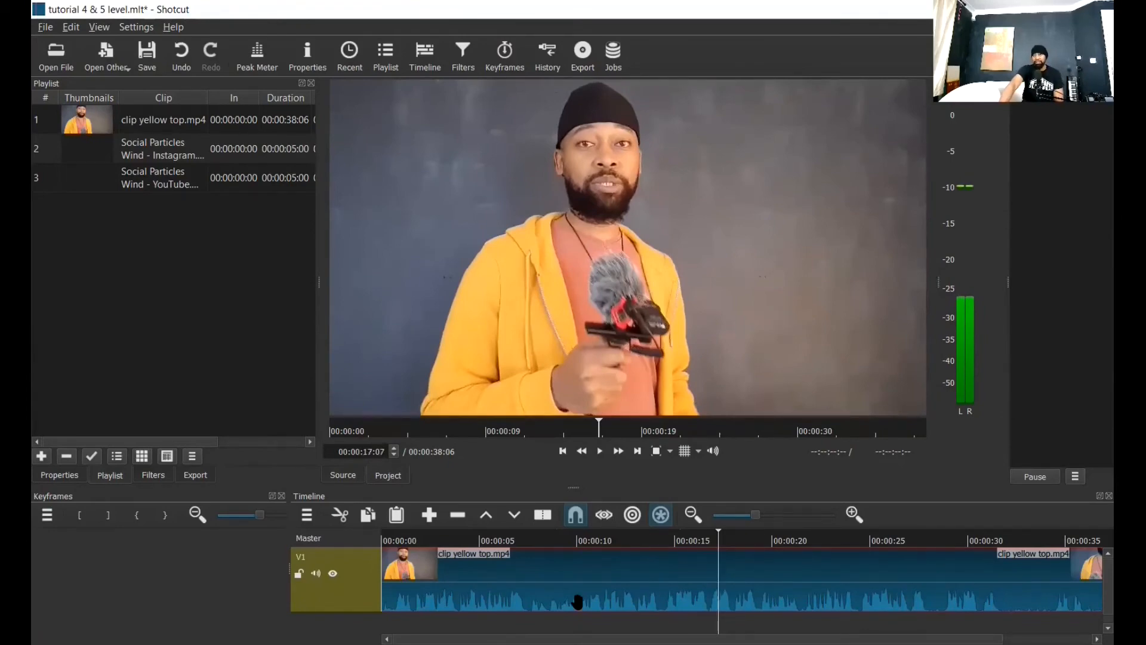
{"action": "left_click", "coordinate": [837, 536]}
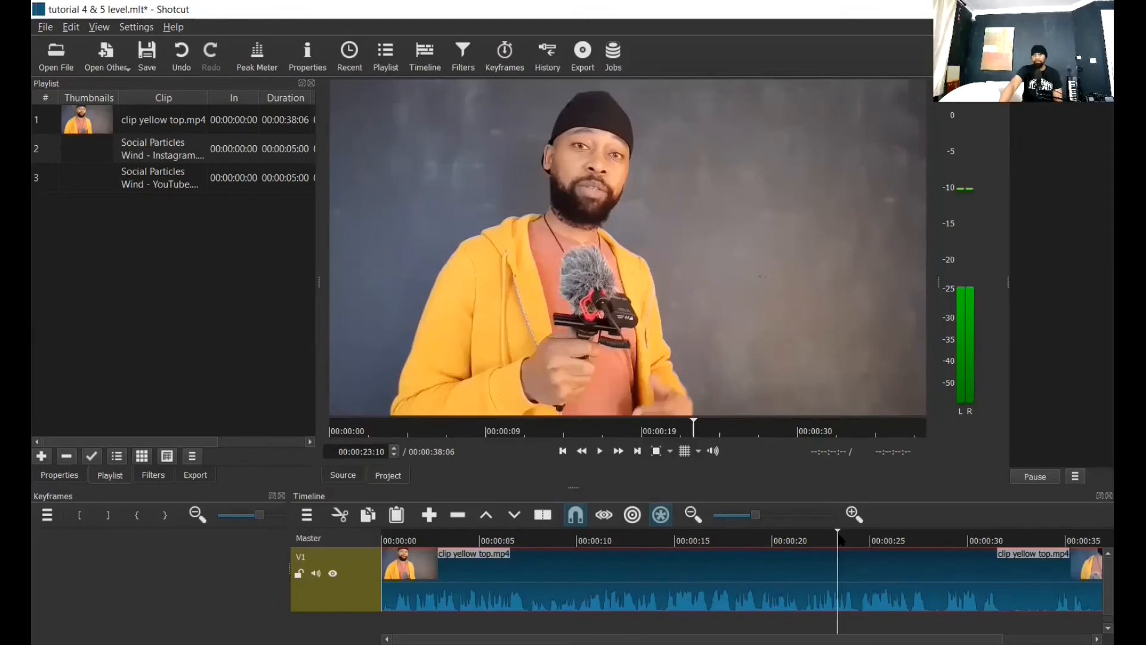
{"action": "left_click", "coordinate": [542, 515]}
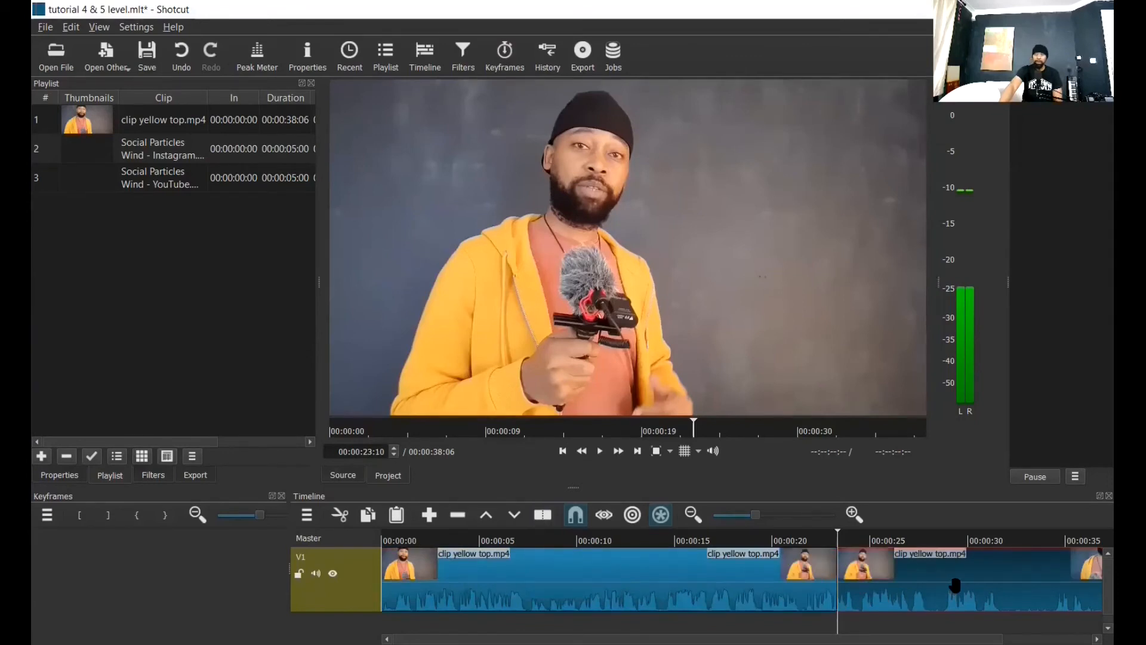
{"action": "right_click", "coordinate": [955, 584]}
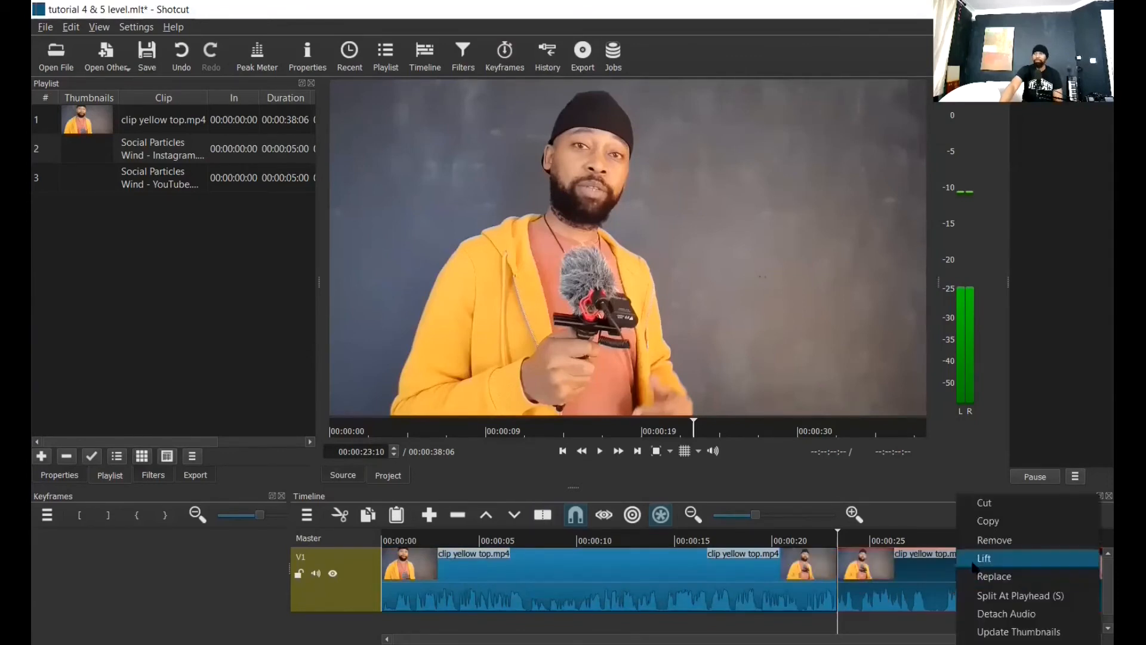
{"action": "left_click", "coordinate": [989, 542]}
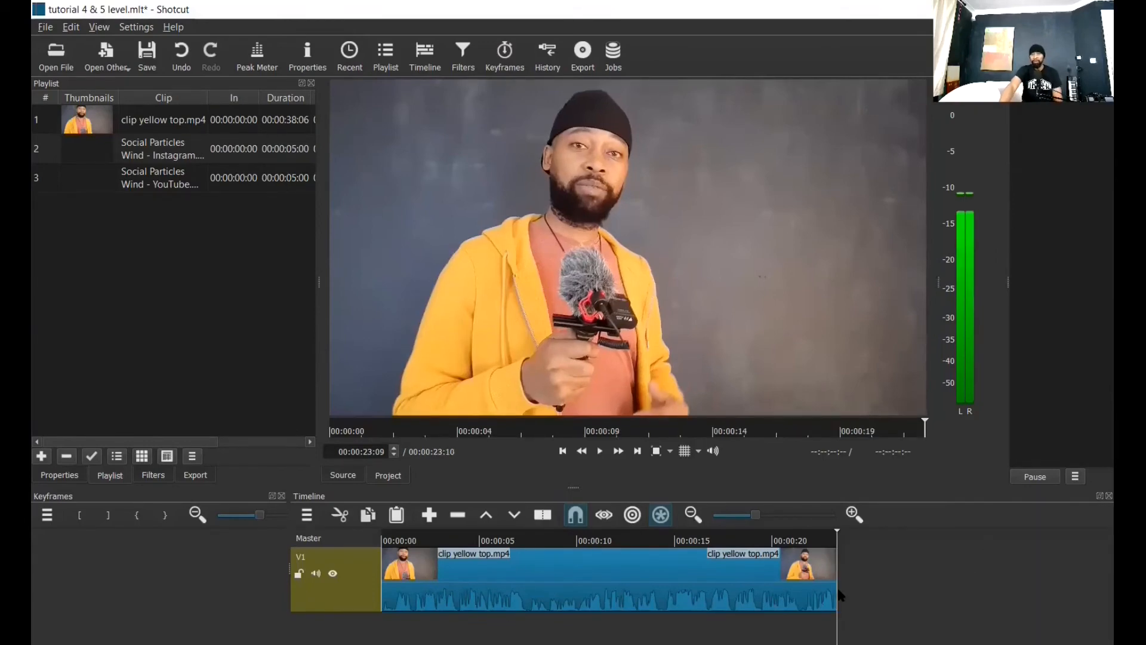
Split the remaining yellow top clip at 00:00:07:06
{"action": "left_click", "coordinate": [534, 540]}
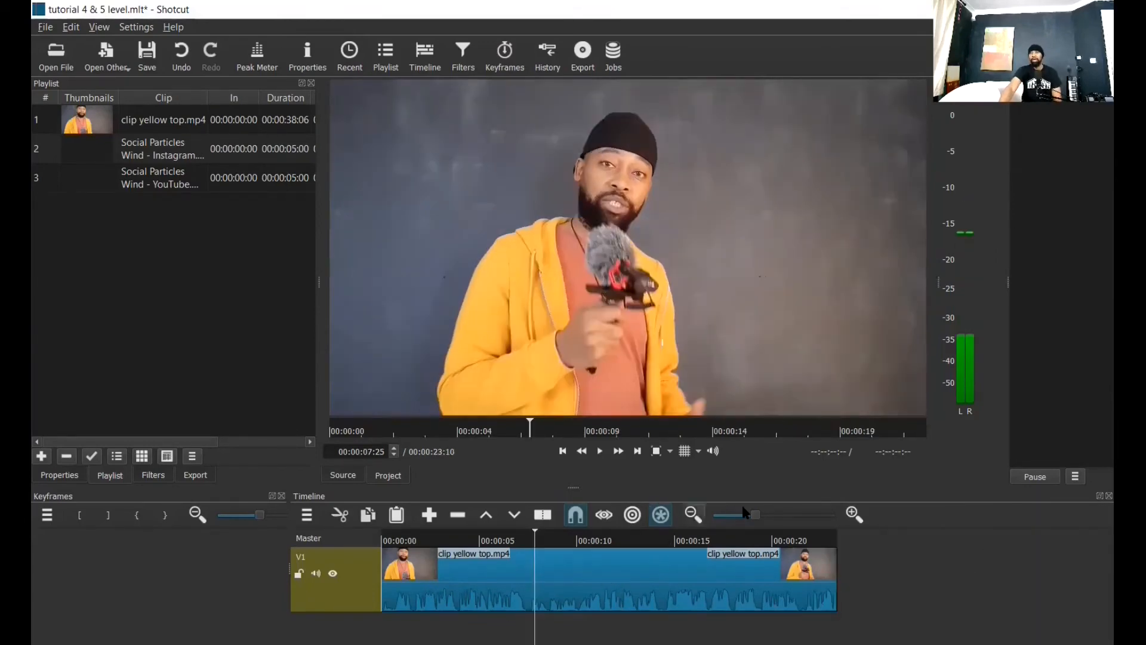
{"action": "left_click", "coordinate": [781, 515]}
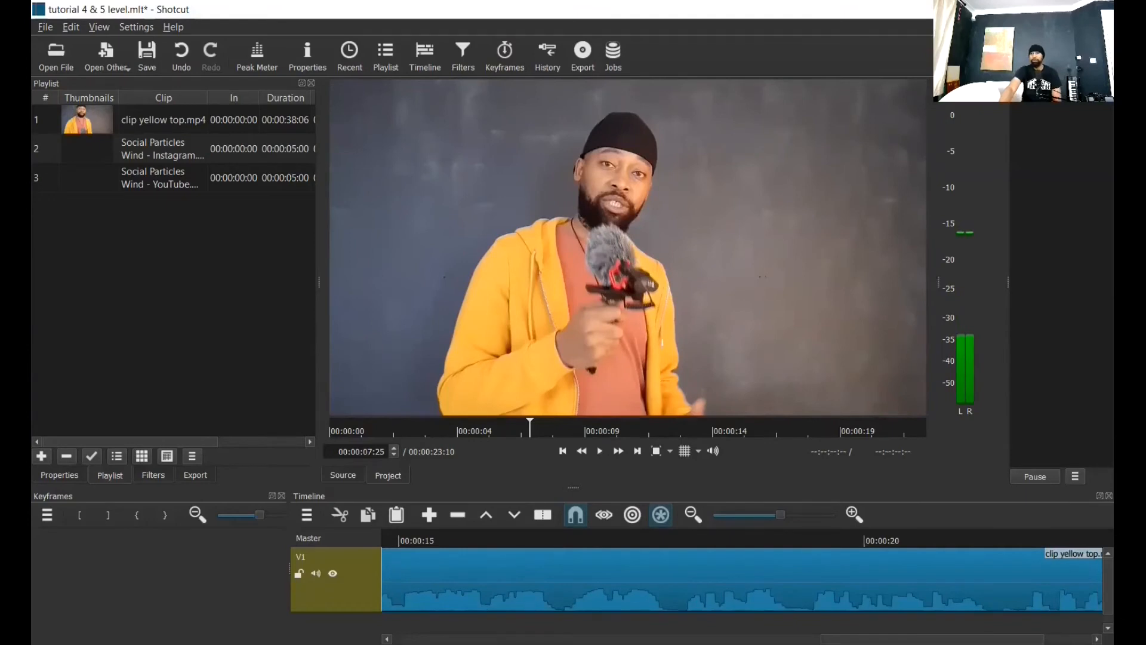
{"action": "left_click_drag", "start_coordinate": [932, 639], "coordinate": [676, 639]}
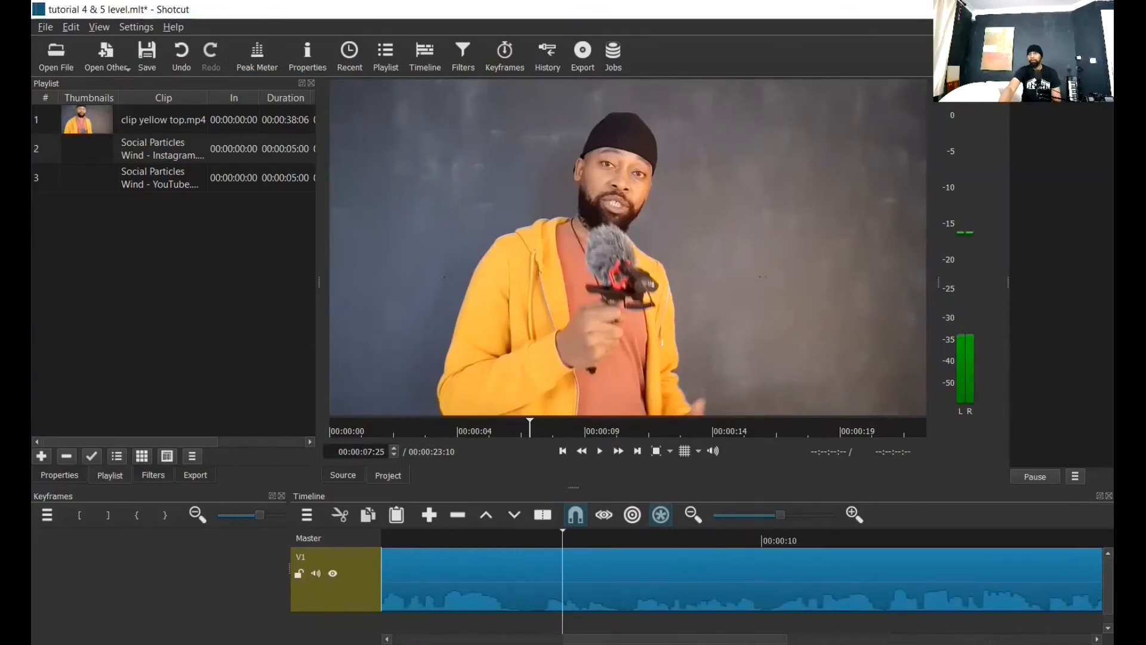
{"action": "left_click", "coordinate": [505, 535]}
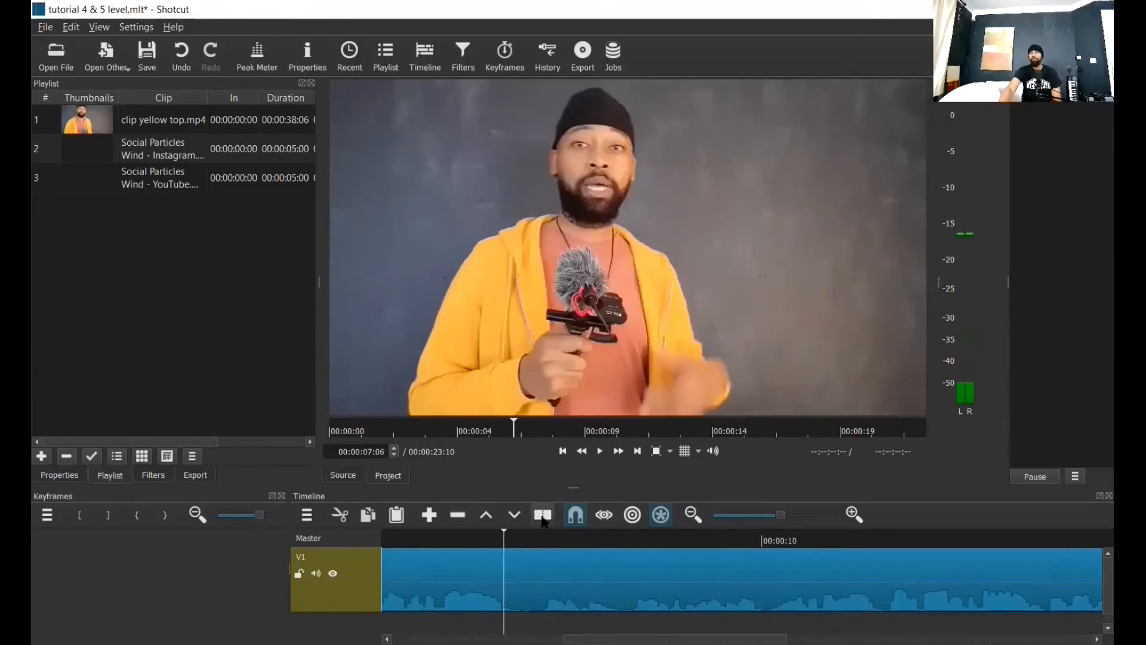
{"action": "left_click", "coordinate": [543, 517]}
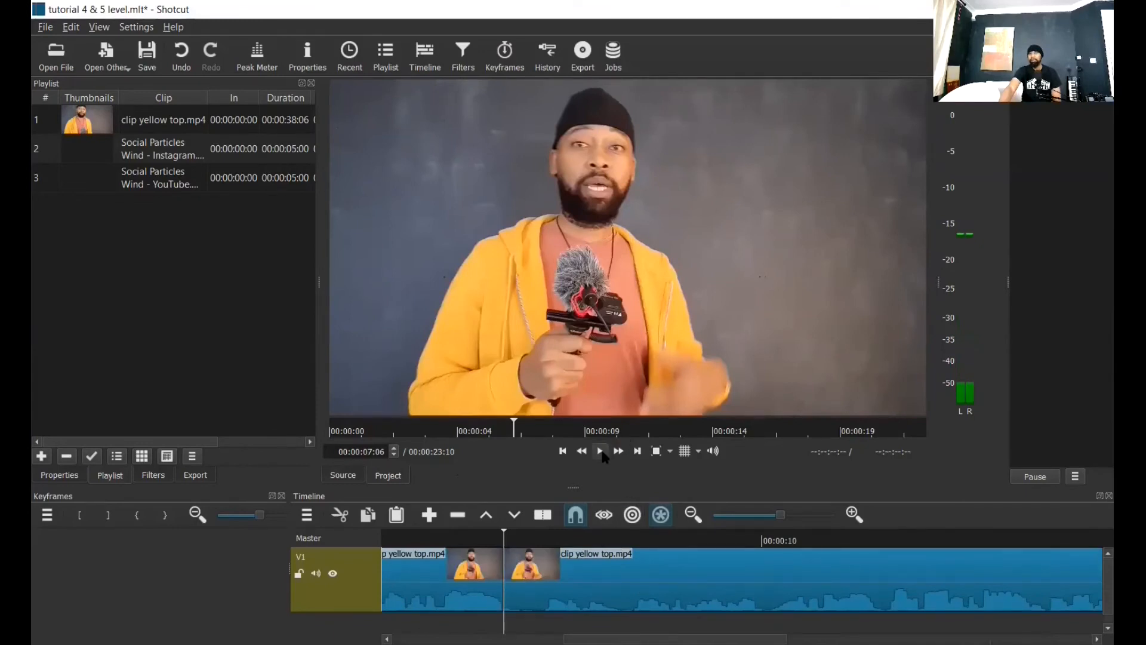
Play on from the first cut and split the clip again at 00:00:11:04 to isolate a middle segment
{"action": "left_click", "coordinate": [604, 456]}
{"action": "left_click", "coordinate": [604, 455]}
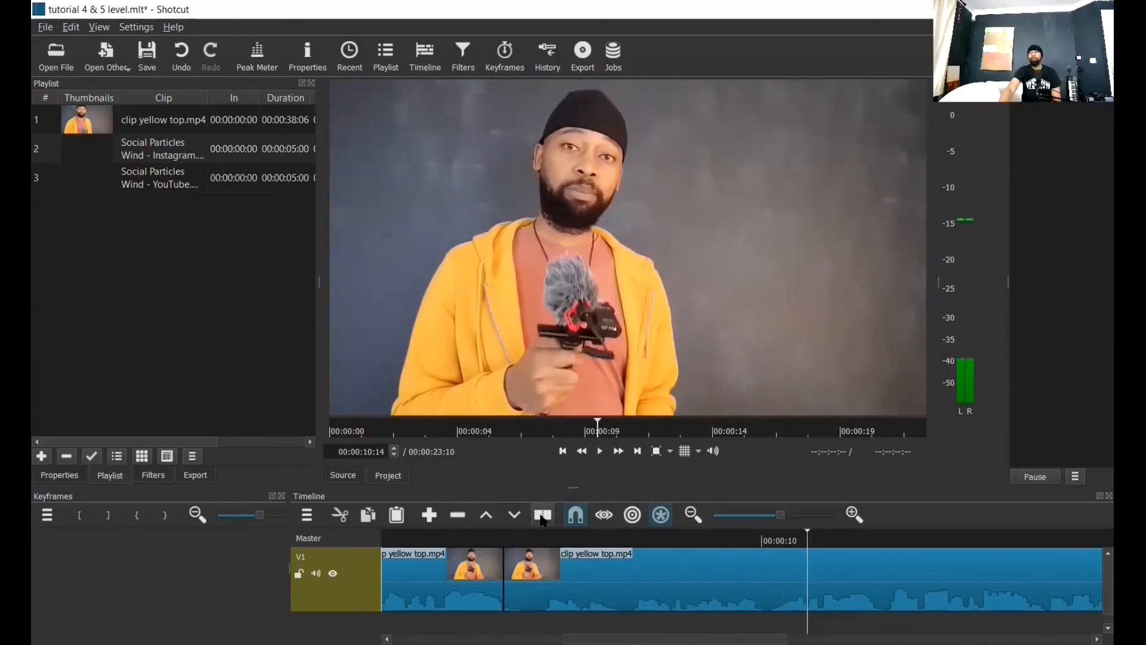
{"action": "left_click", "coordinate": [869, 535]}
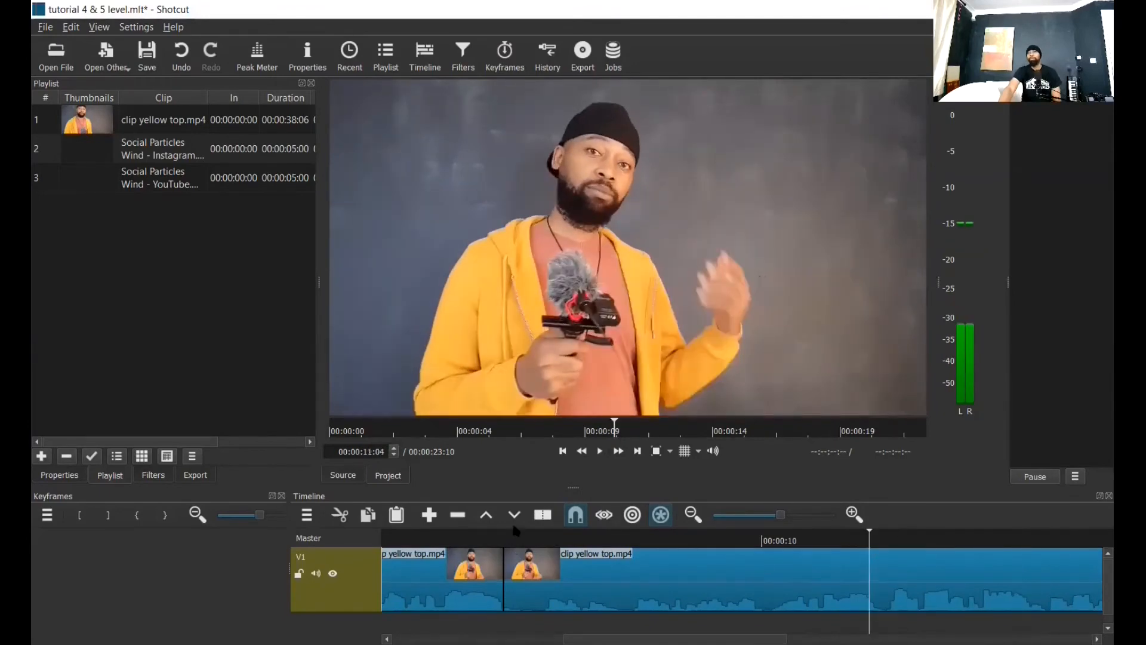
{"action": "left_click", "coordinate": [543, 514]}
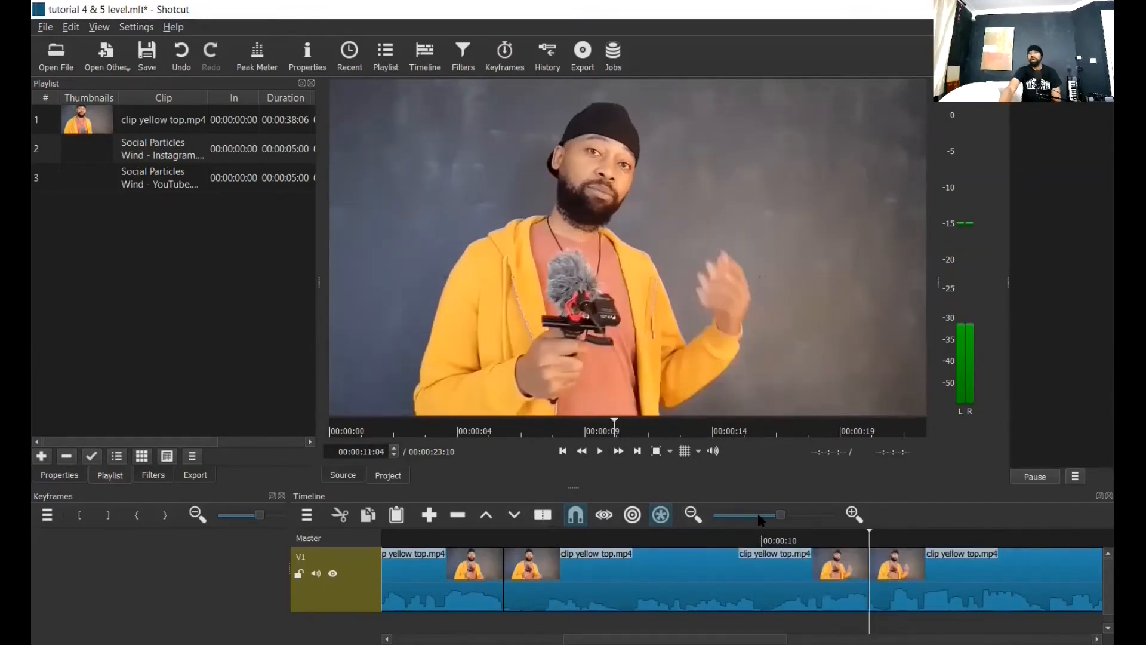
Add the Gain / Volume audio filter to the middle segment of the yellow top clip
{"action": "left_click", "coordinate": [696, 515]}
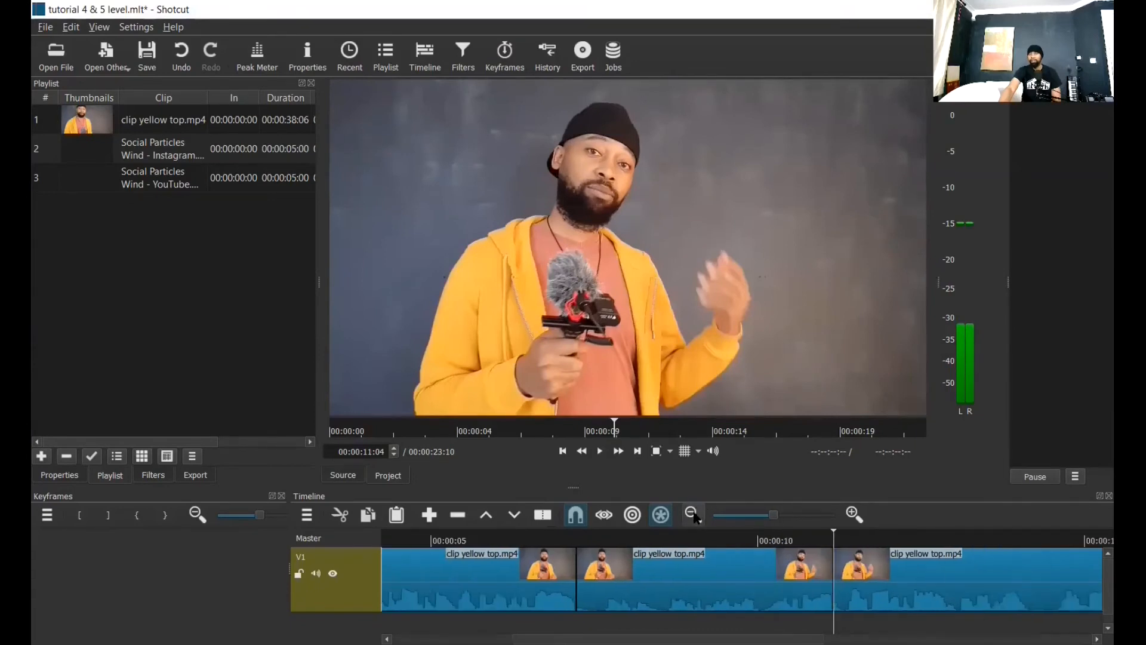
{"action": "left_click", "coordinate": [695, 516]}
{"action": "left_click", "coordinate": [696, 515]}
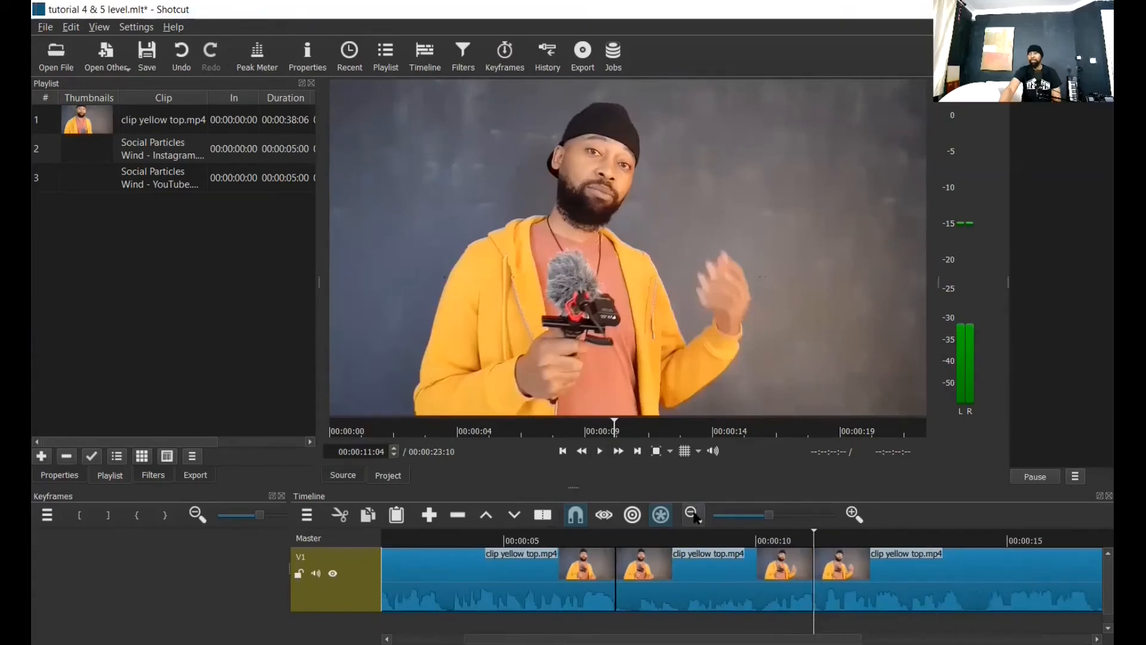
{"action": "left_click", "coordinate": [696, 516]}
{"action": "left_click", "coordinate": [696, 515]}
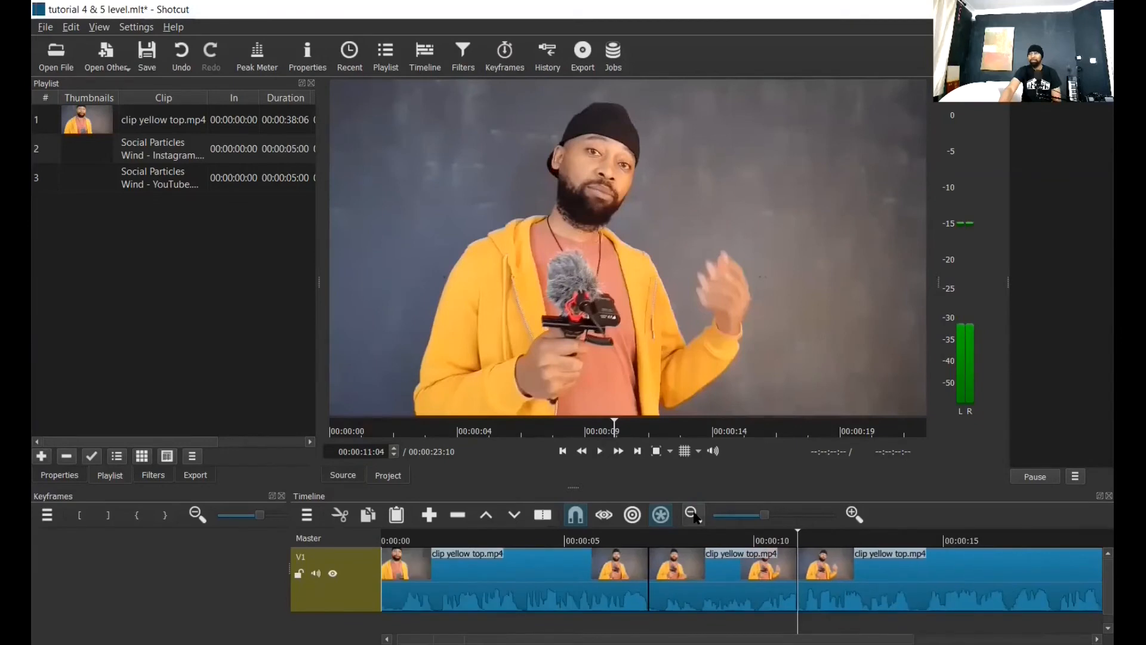
{"action": "left_click", "coordinate": [696, 515]}
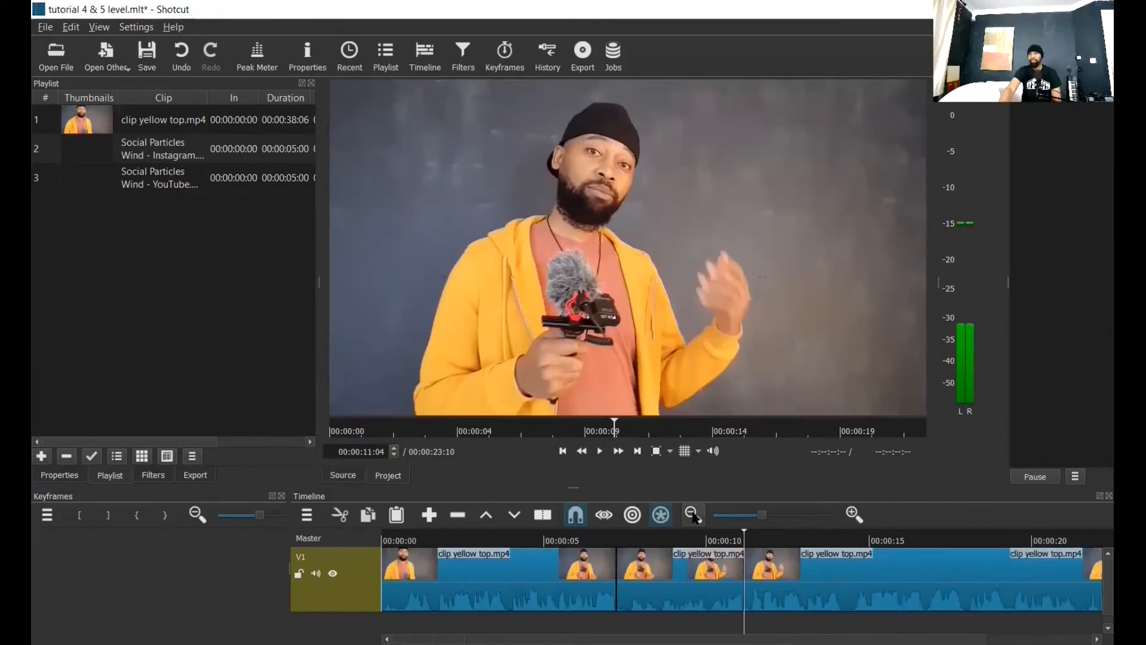
{"action": "left_click", "coordinate": [696, 515]}
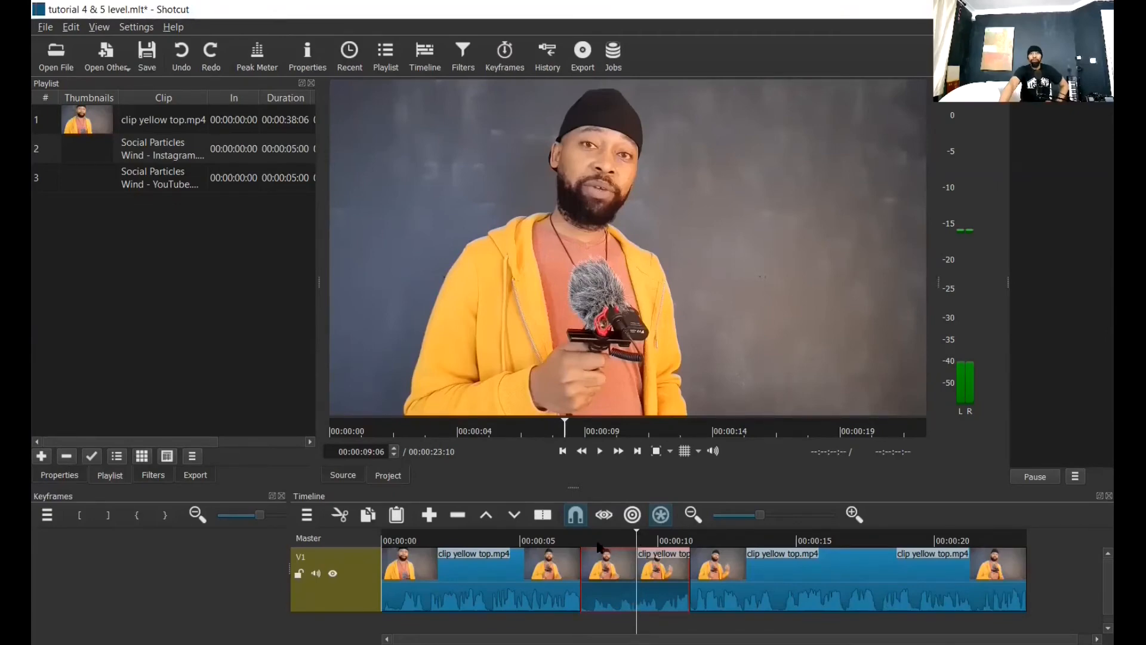
{"action": "left_click", "coordinate": [462, 60]}
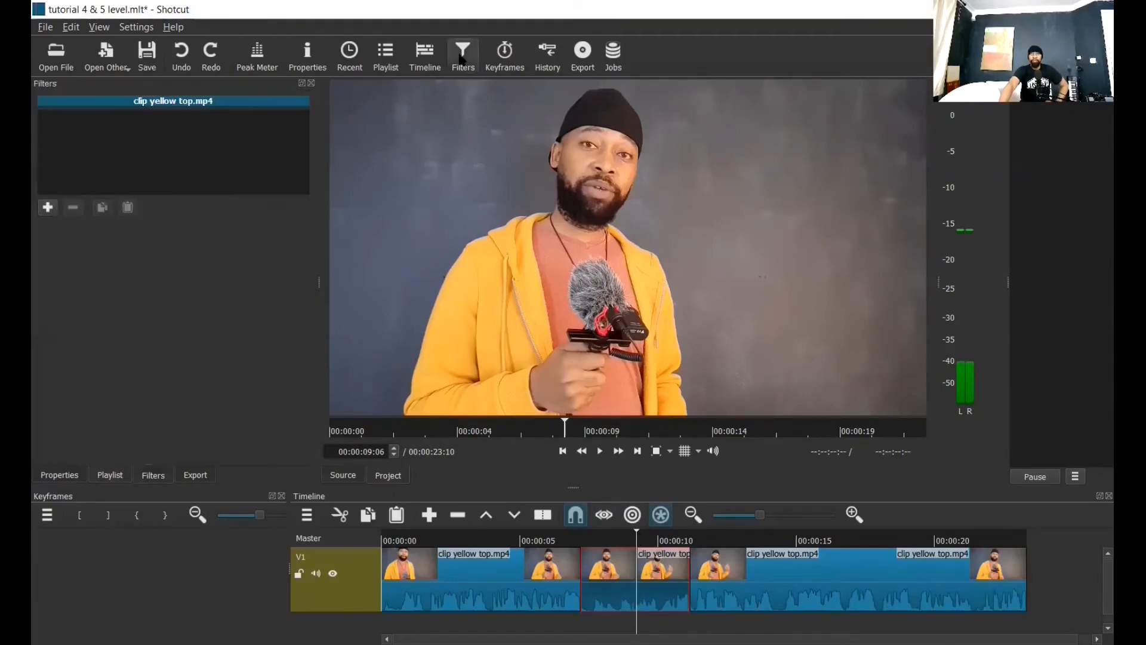
{"action": "left_click", "coordinate": [48, 209]}
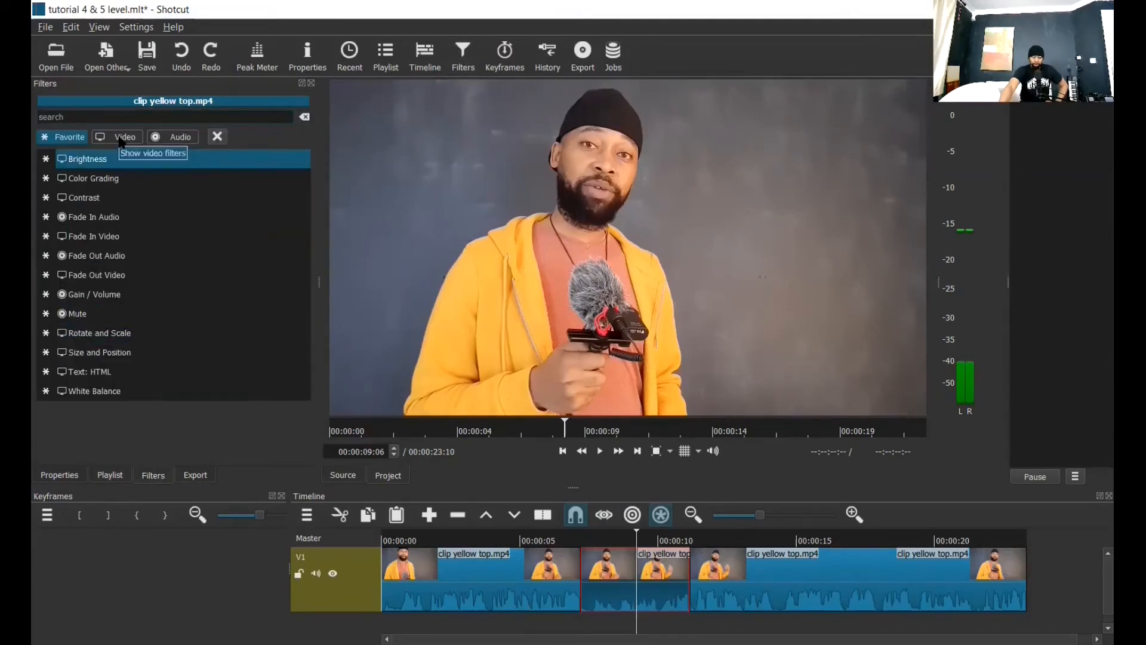
{"action": "left_click", "coordinate": [184, 138]}
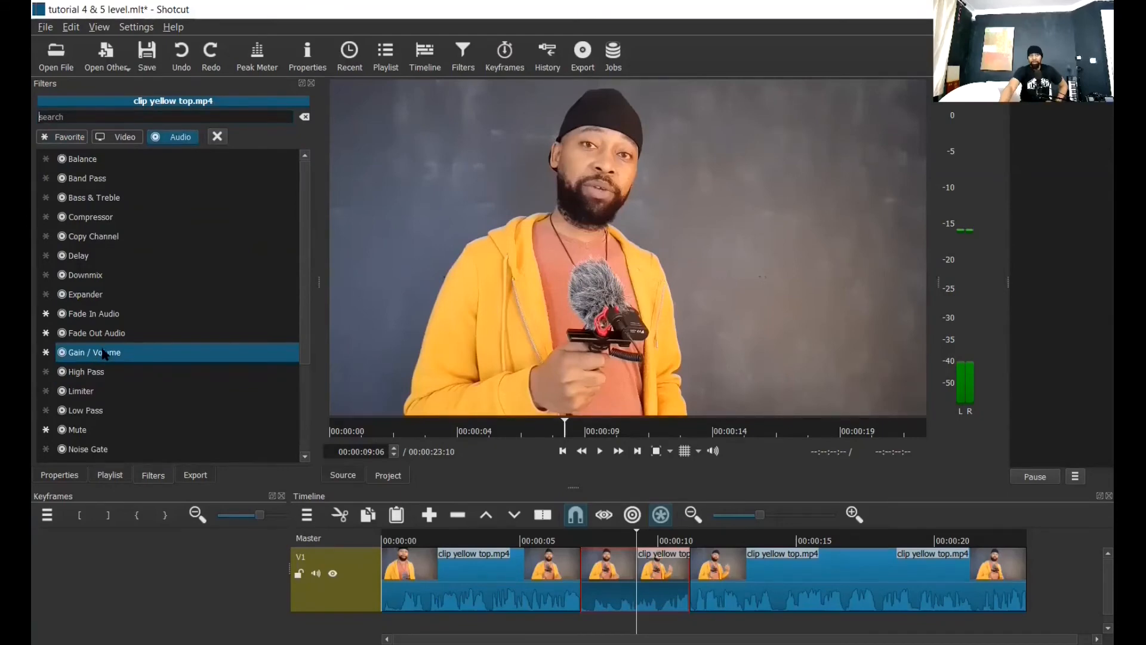
{"action": "left_click", "coordinate": [105, 354]}
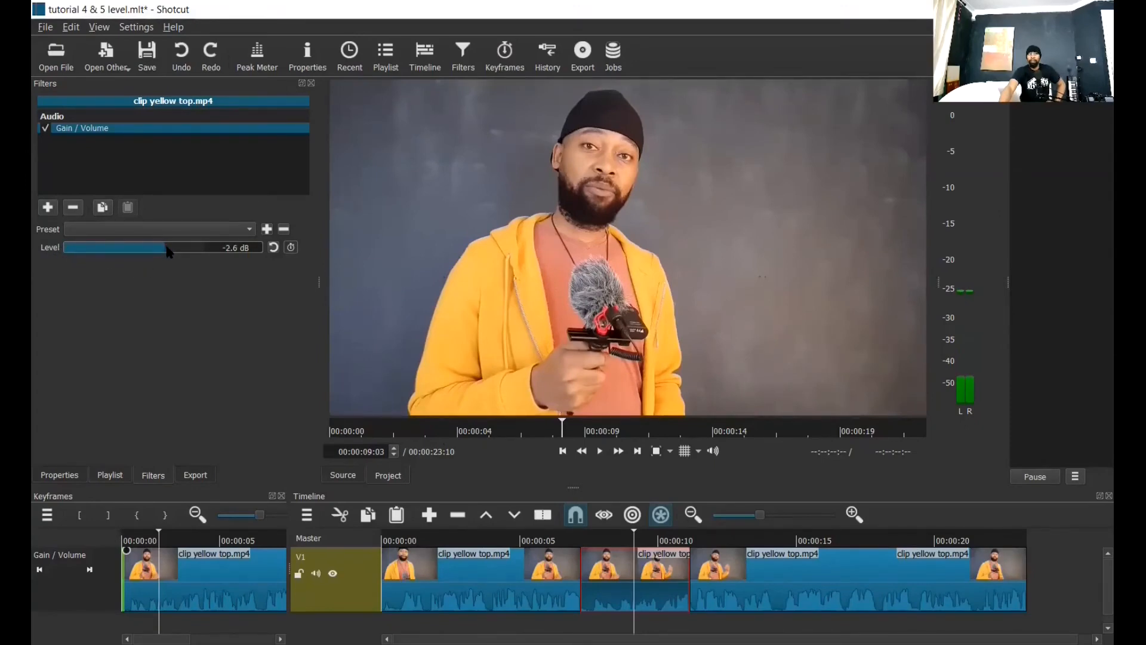
Raise the middle segment's gain level to 7.6 dB and play across its edges to compare the loudness
{"action": "left_click_drag", "start_coordinate": [166, 247], "coordinate": [182, 250]}
{"action": "left_click", "coordinate": [533, 540]}
{"action": "left_click", "coordinate": [601, 453]}
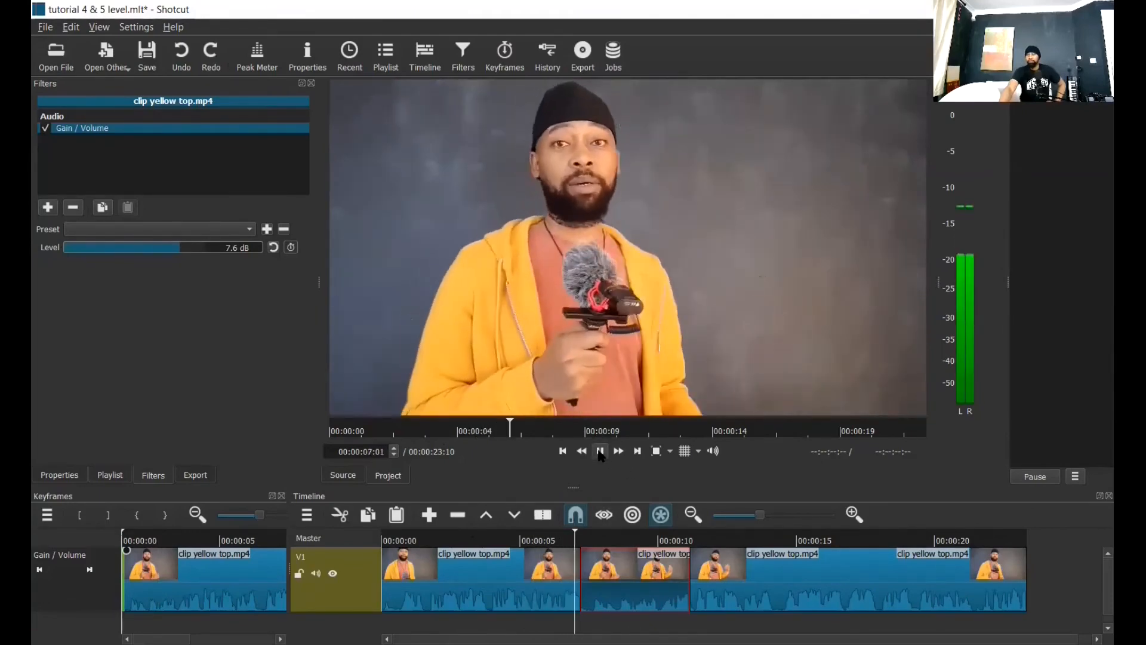
{"action": "left_click", "coordinate": [599, 453]}
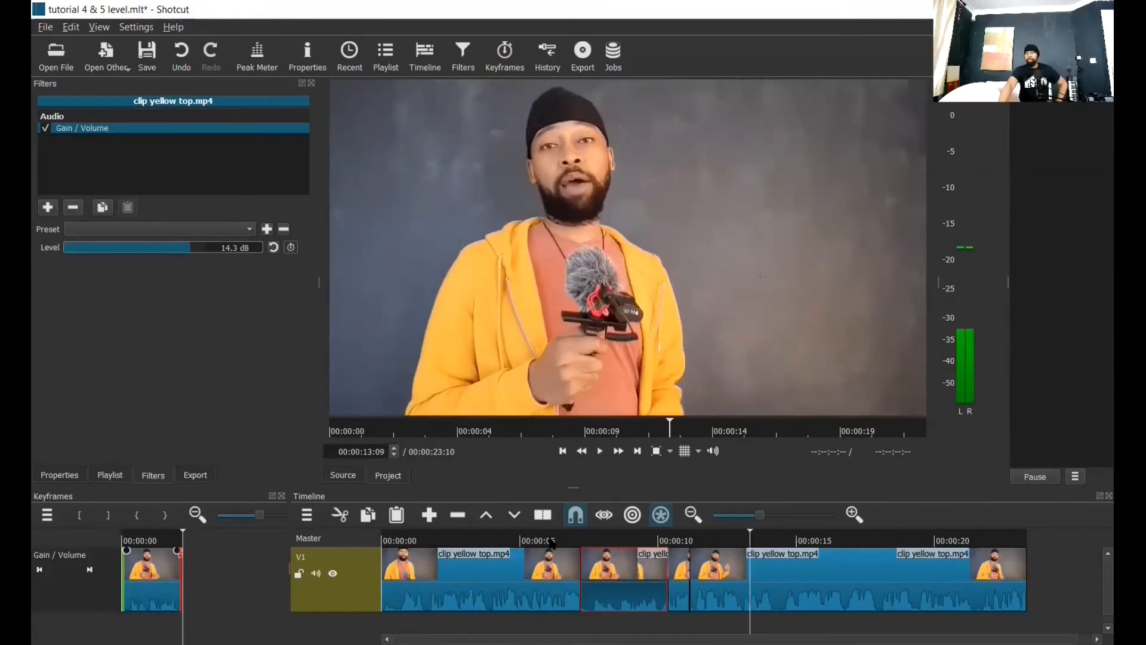
{"action": "left_click", "coordinate": [549, 541]}
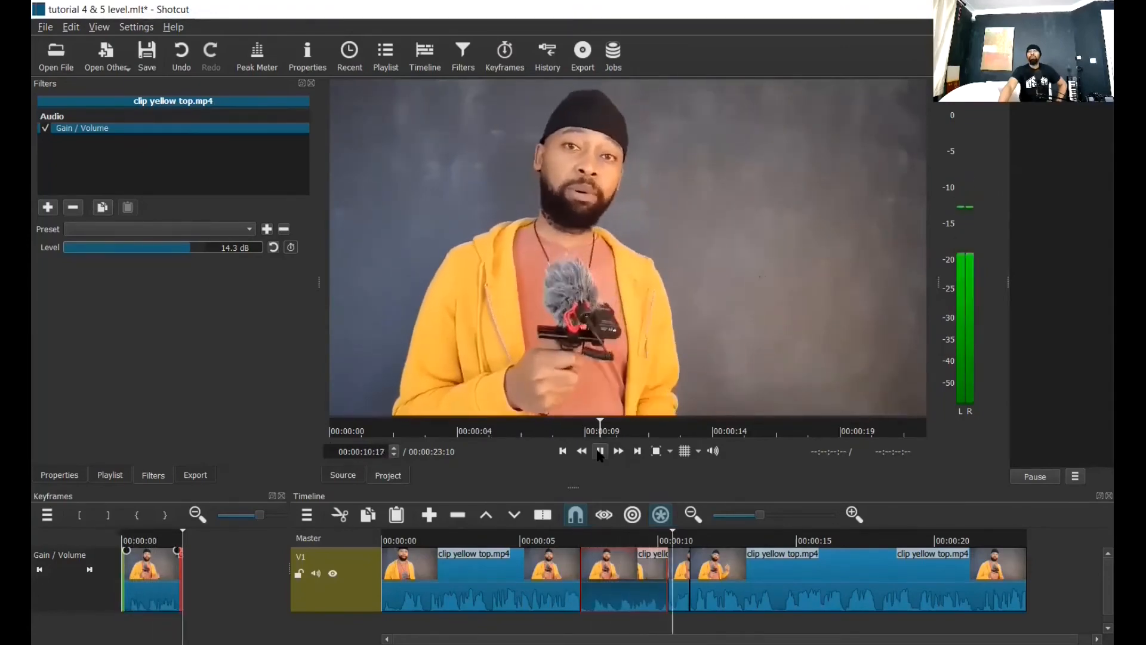
{"action": "left_click", "coordinate": [600, 452]}
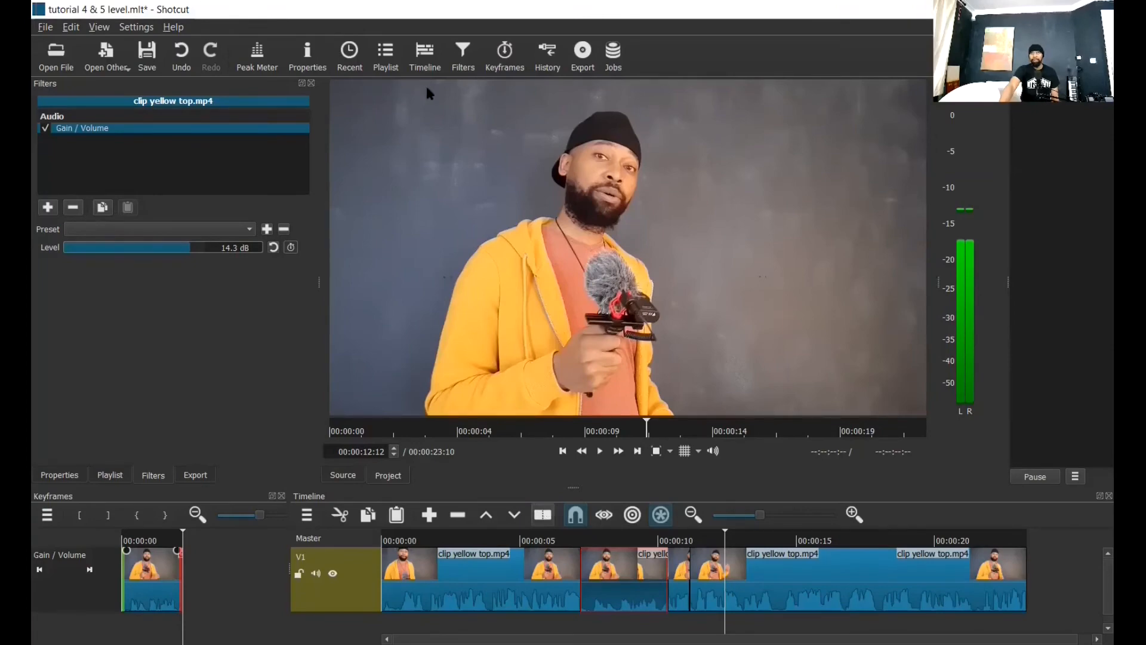
Add a video track above V1 and place the "Social Particles Wind - Instagram" clip on it, starting at about 00:00:14
{"action": "left_click", "coordinate": [387, 62]}
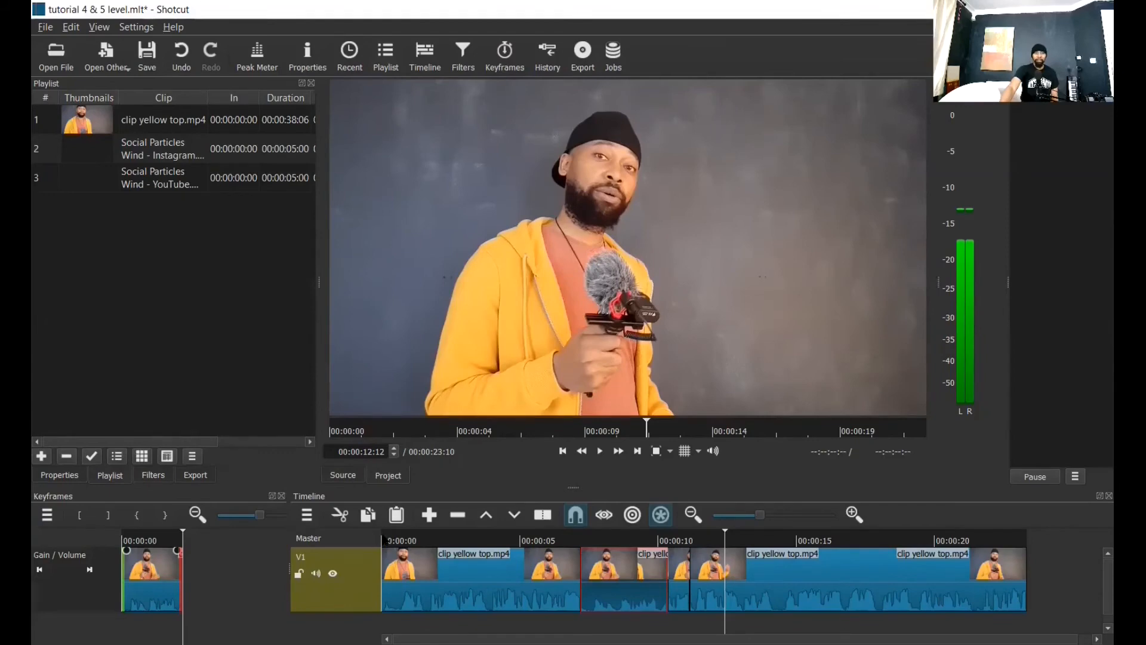
{"action": "right_click", "coordinate": [357, 575]}
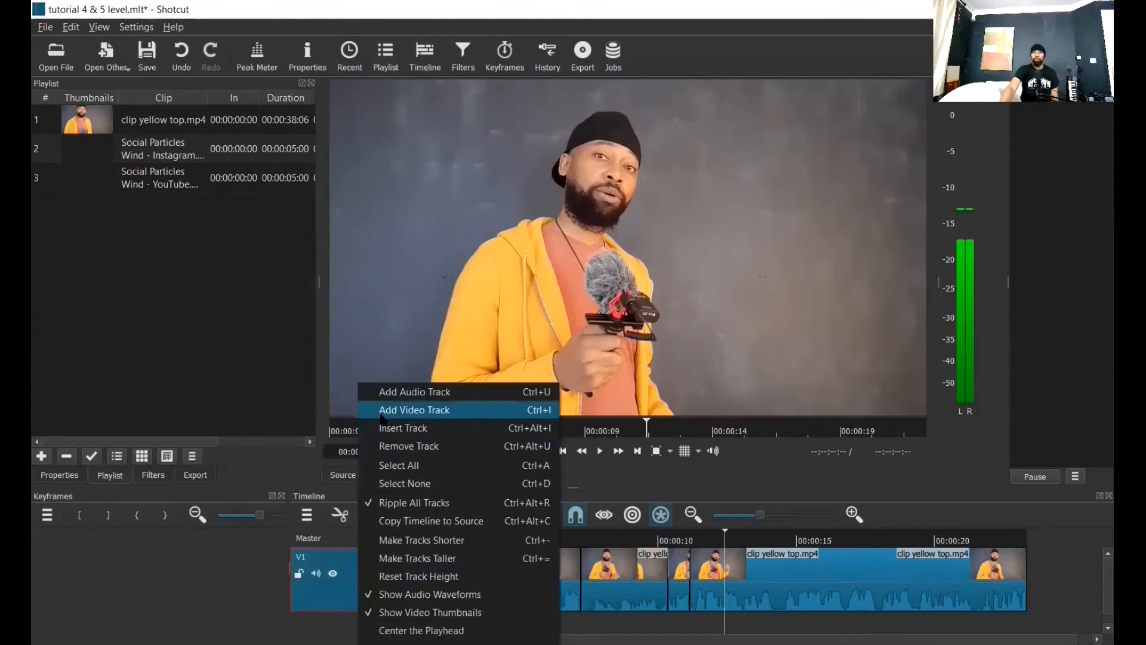
{"action": "left_click", "coordinate": [408, 412]}
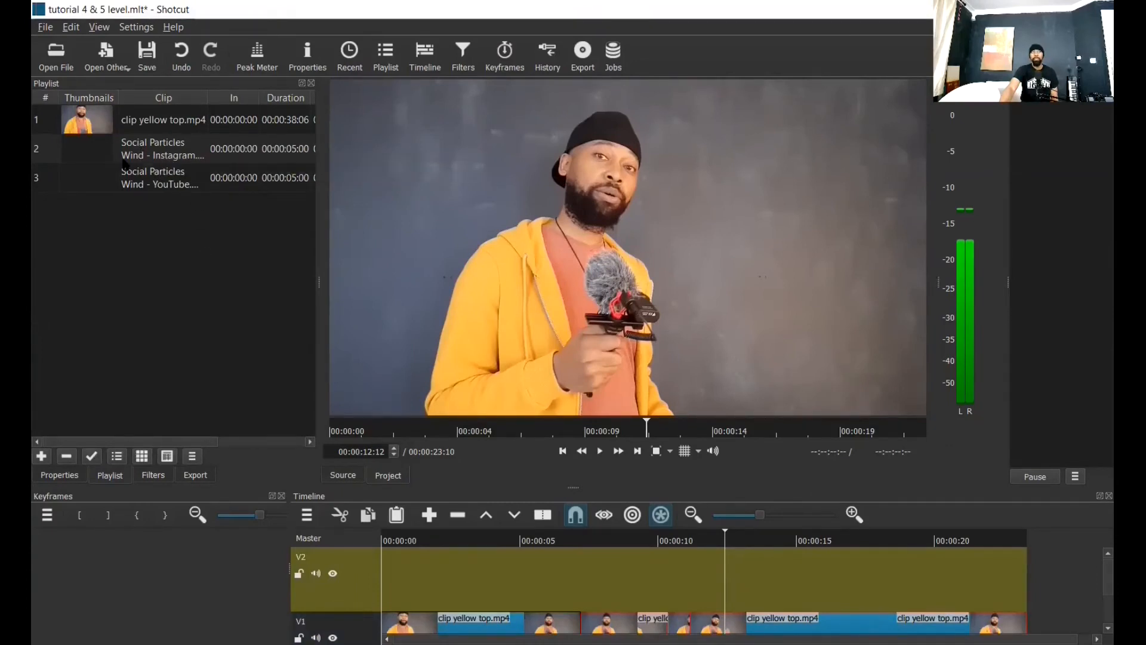
{"action": "left_click_drag", "start_coordinate": [91, 153], "coordinate": [740, 555]}
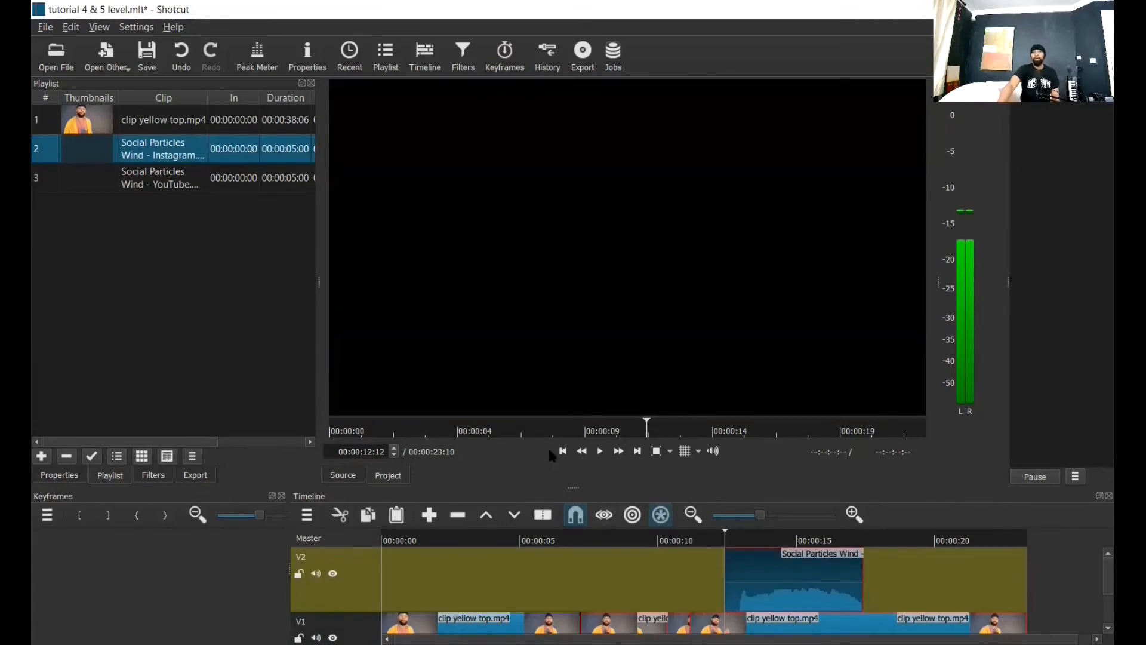
{"action": "left_click", "coordinate": [601, 451]}
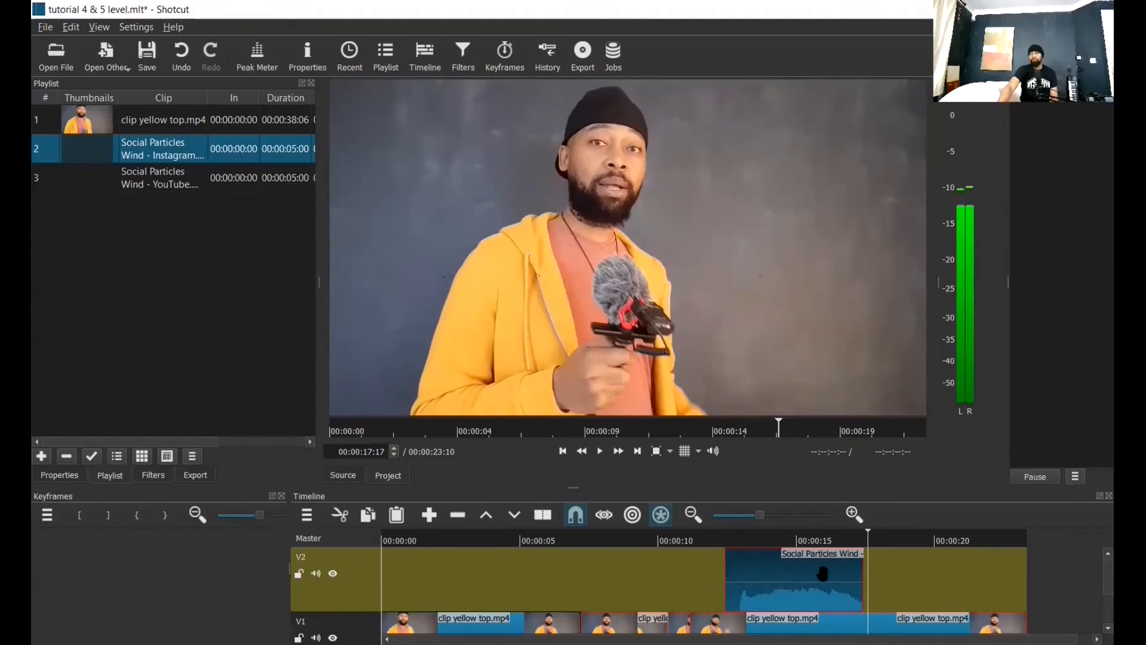
{"action": "left_click_drag", "start_coordinate": [823, 575], "coordinate": [860, 578]}
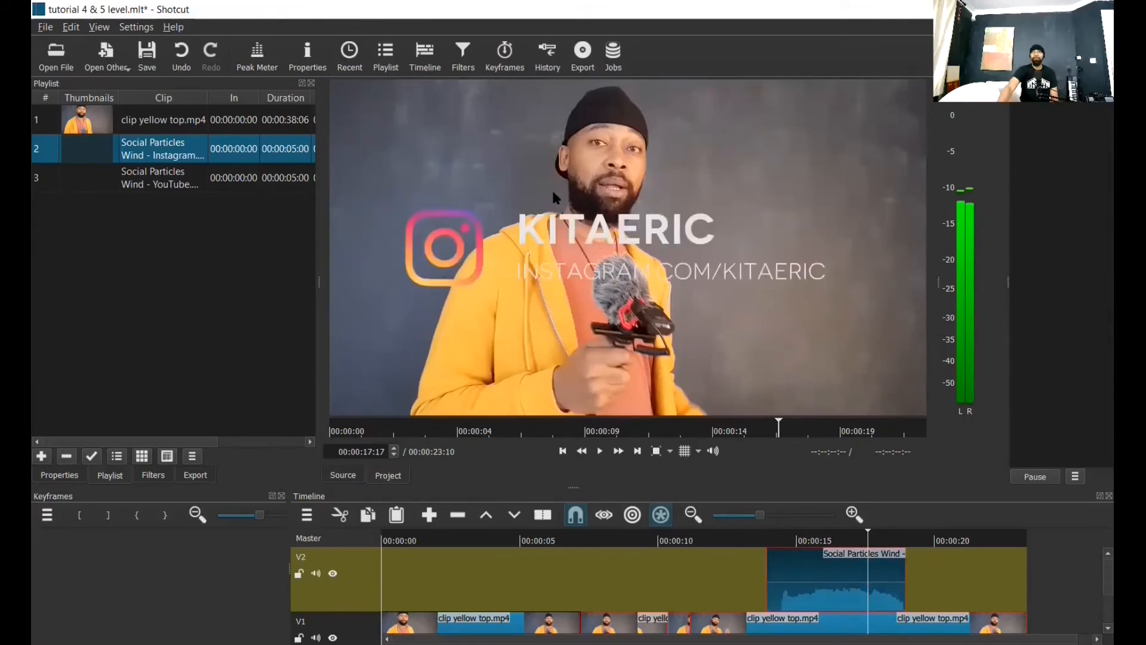
Add the Gain / Volume audio filter to the "Social Particles Wind - Instagram" clip
{"action": "left_click", "coordinate": [463, 55]}
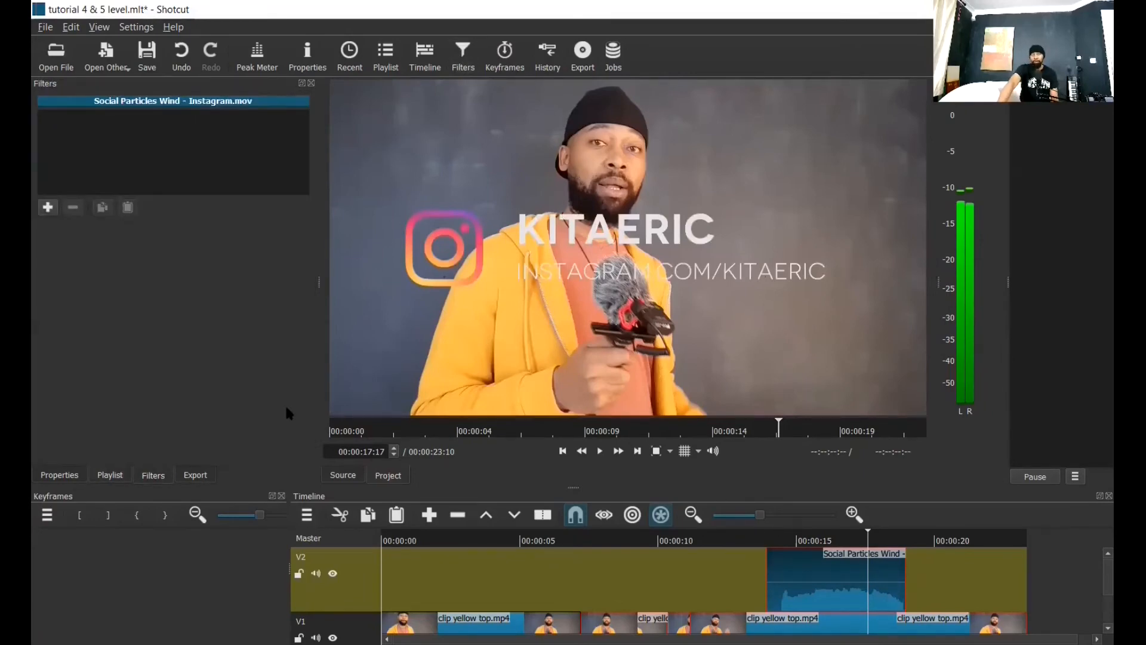
{"action": "left_click", "coordinate": [47, 209]}
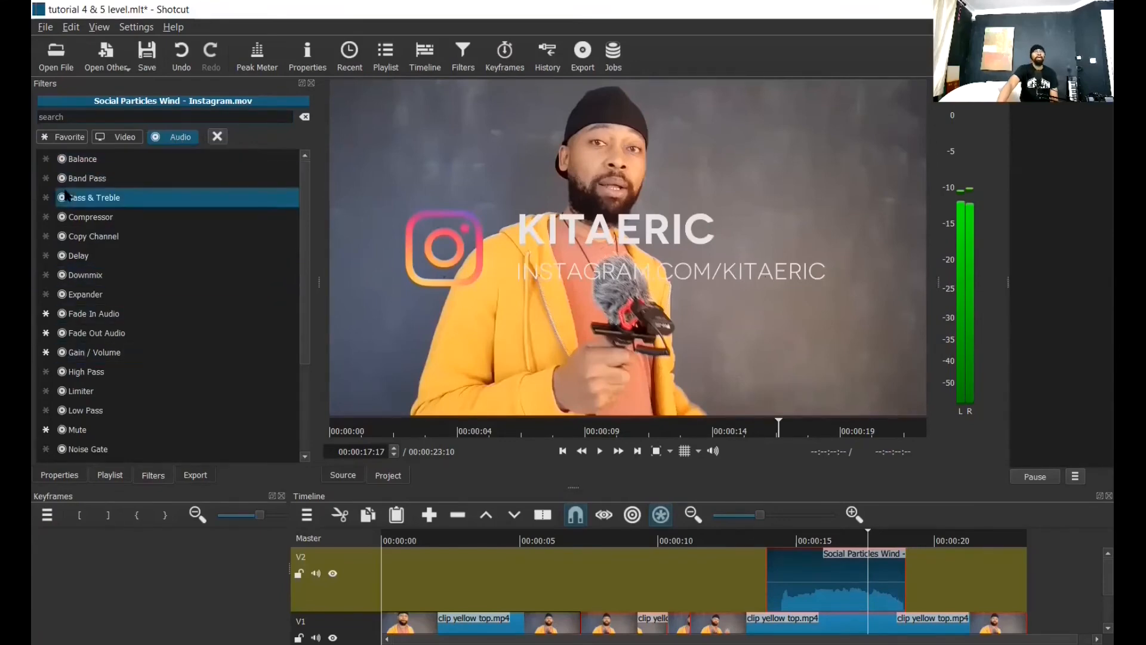
{"action": "left_click", "coordinate": [82, 353]}
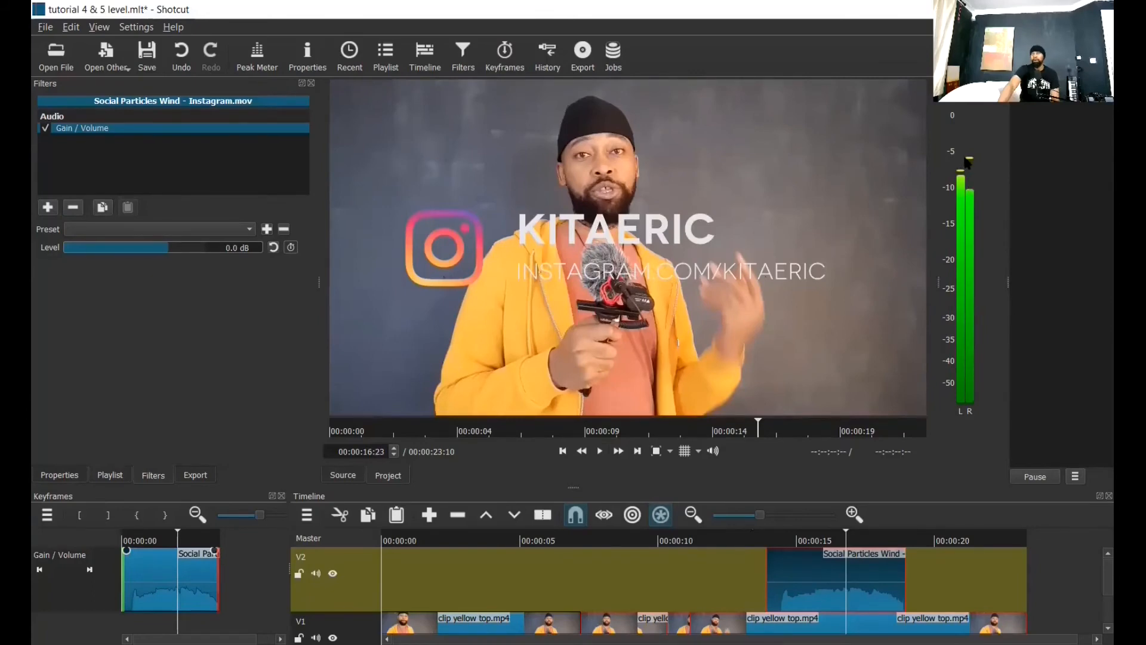
Lower the Instagram clip's gain level to -14.4 dB and play from 00:00:12 through the overlay to check the loudness
{"action": "left_click_drag", "start_coordinate": [167, 245], "coordinate": [134, 249]}
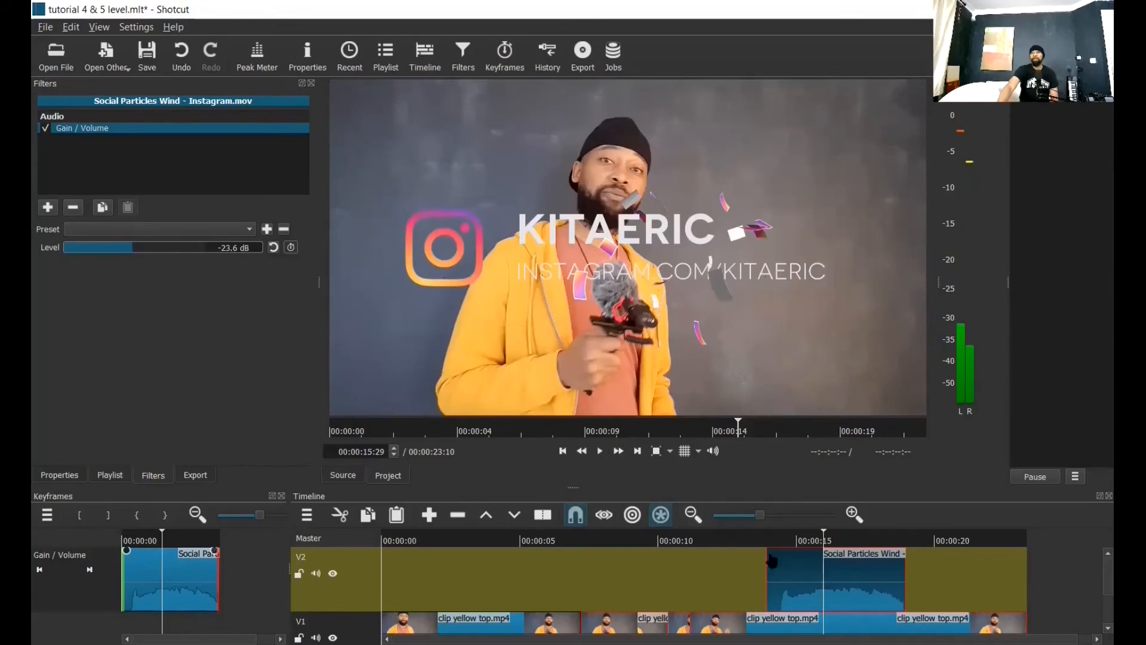
{"action": "left_click", "coordinate": [143, 248]}
{"action": "left_click_drag", "start_coordinate": [144, 249], "coordinate": [149, 252]}
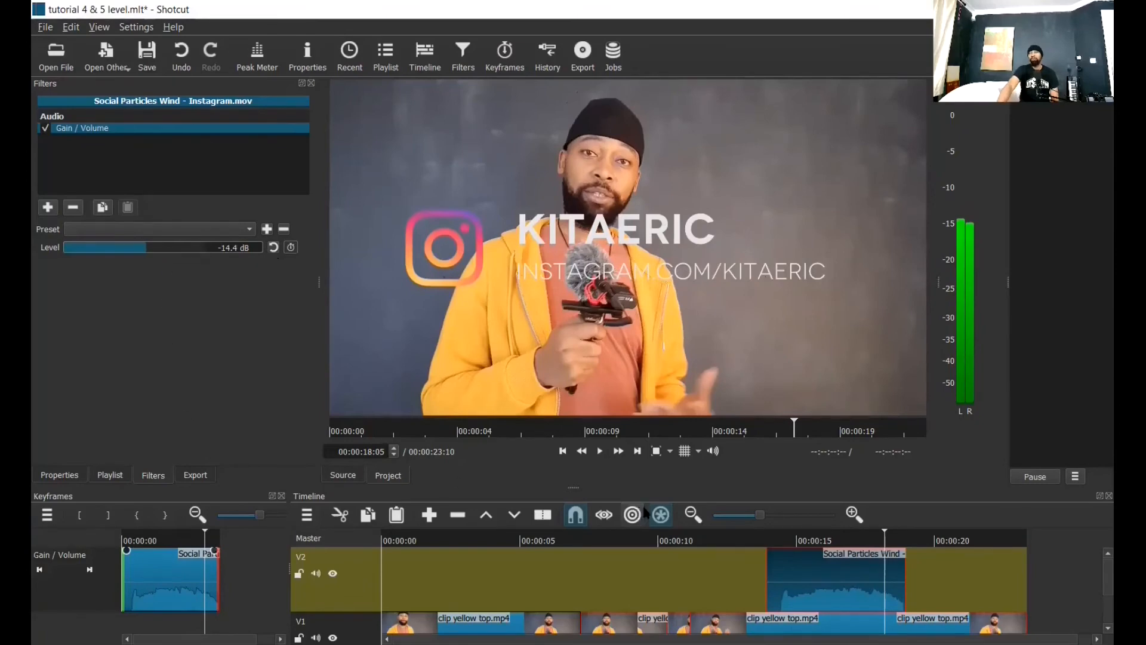
{"action": "left_click", "coordinate": [715, 539]}
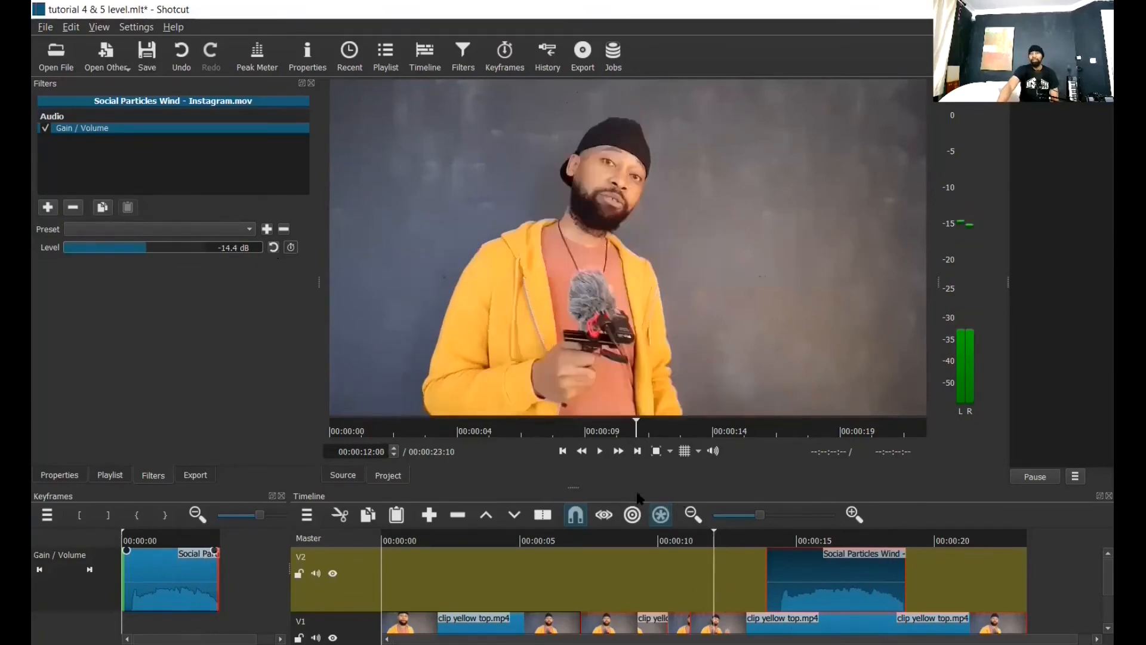
{"action": "left_click", "coordinate": [601, 451]}
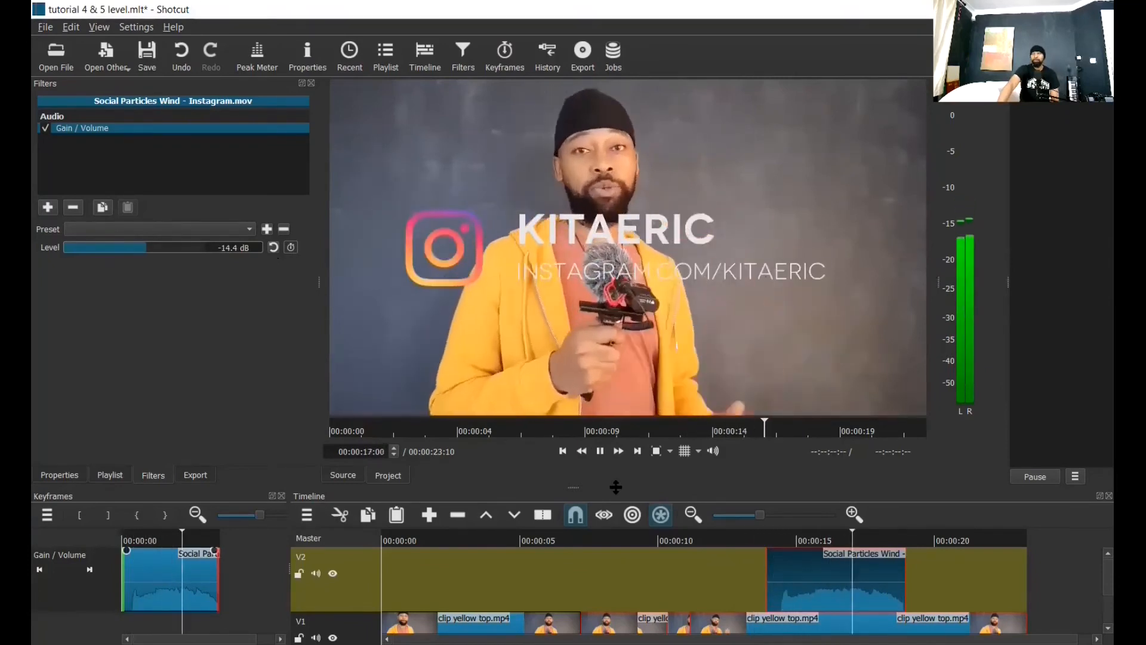
{"action": "left_click", "coordinate": [600, 452]}
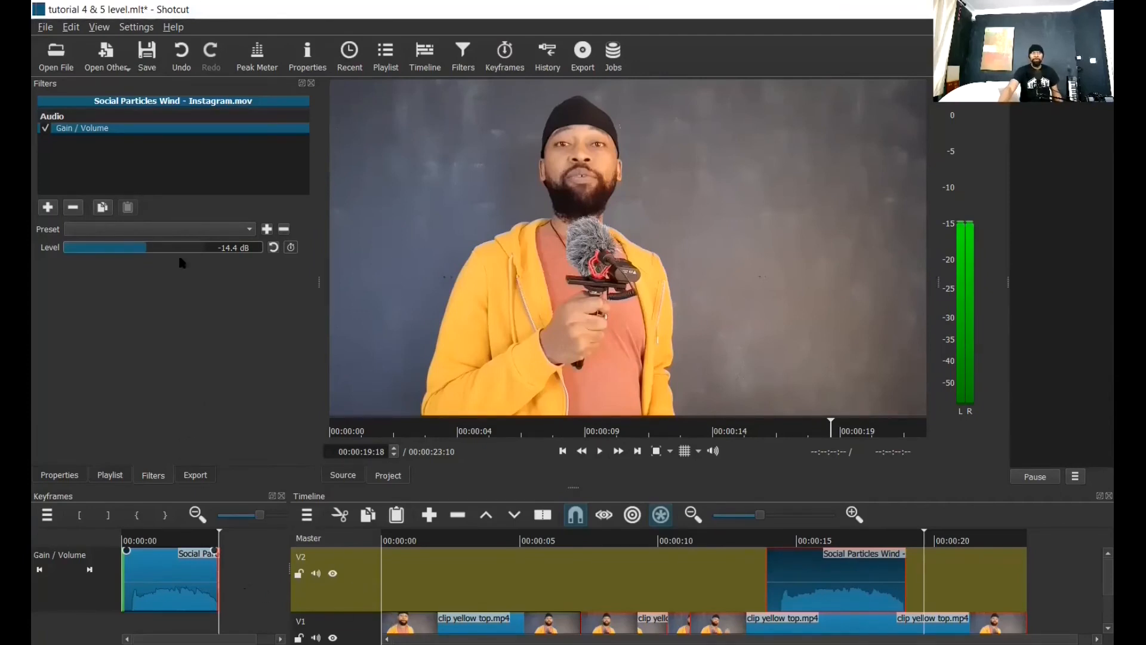
Add a video track above V2 and place the "Social Particles Wind - YouTube" clip on it, starting at 00:00:02:26
{"action": "right_click", "coordinate": [356, 567]}
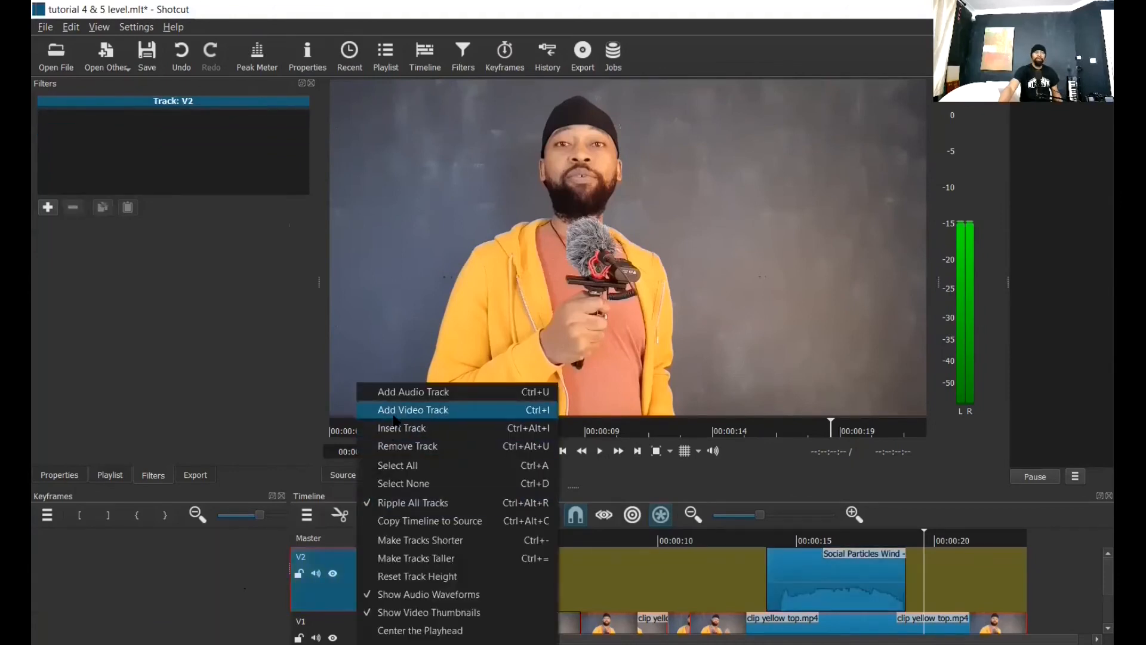
{"action": "left_click", "coordinate": [410, 409]}
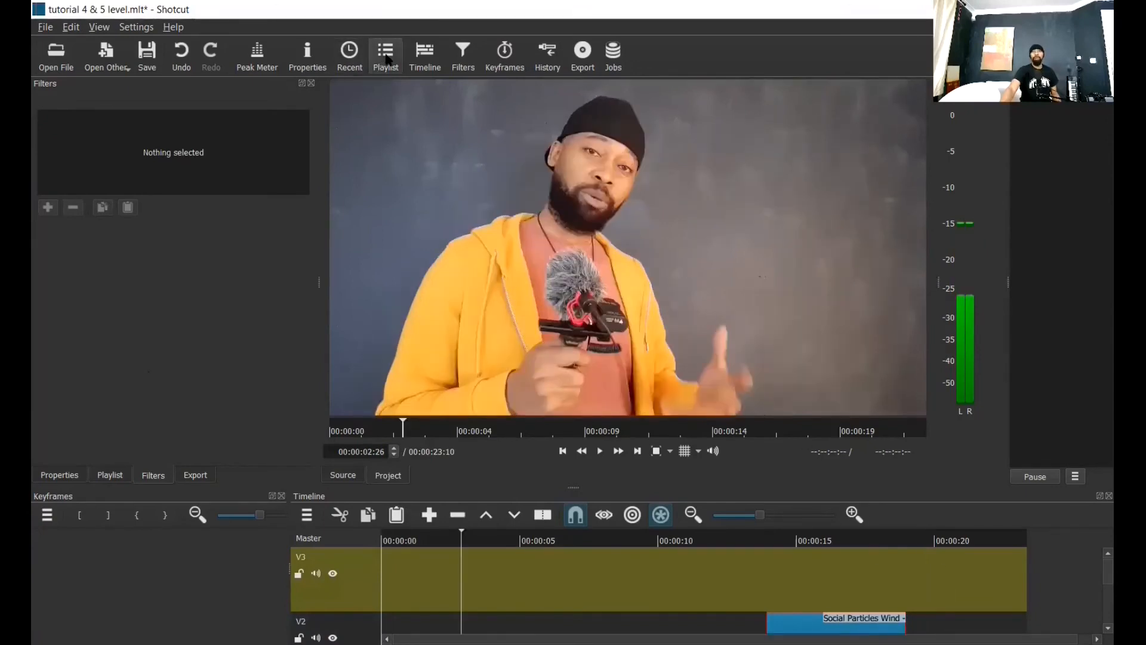
{"action": "left_click", "coordinate": [386, 59]}
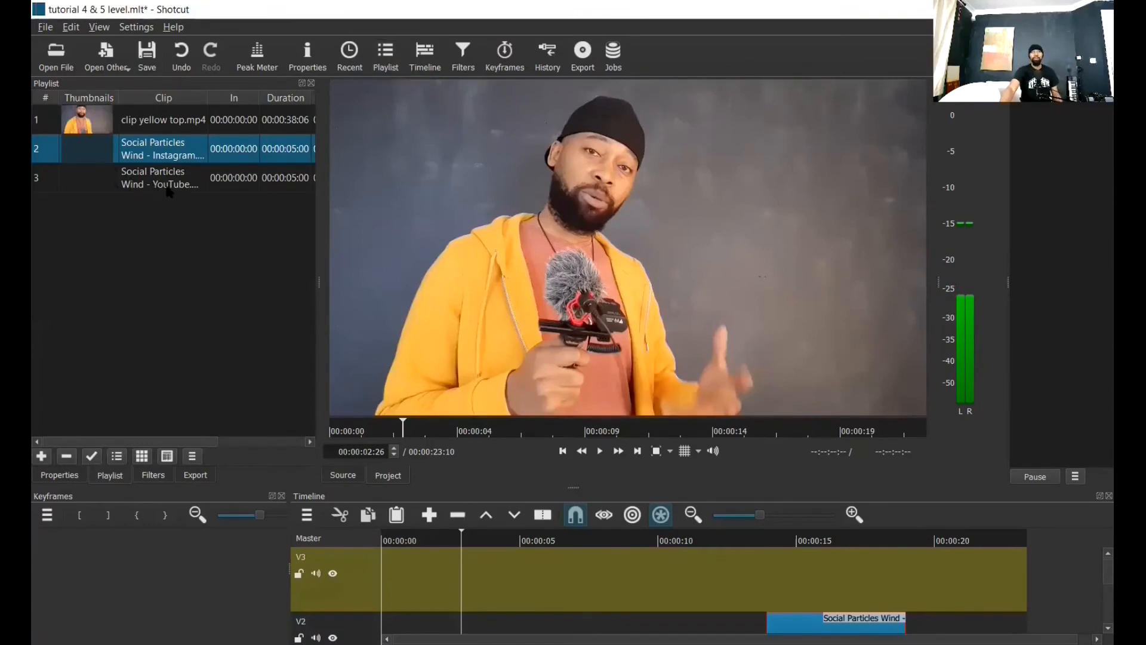
{"action": "left_click_drag", "start_coordinate": [98, 171], "coordinate": [471, 547]}
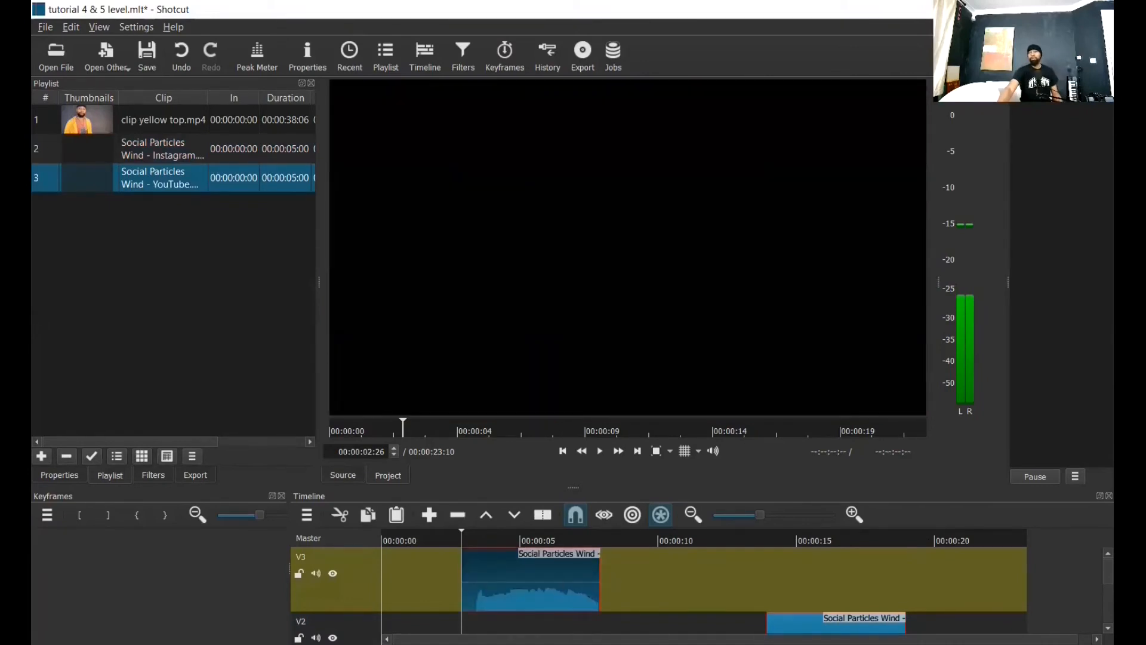
Play the timeline across the YouTube overlay and return the playhead to about 00:00:05
{"action": "left_click", "coordinate": [602, 452]}
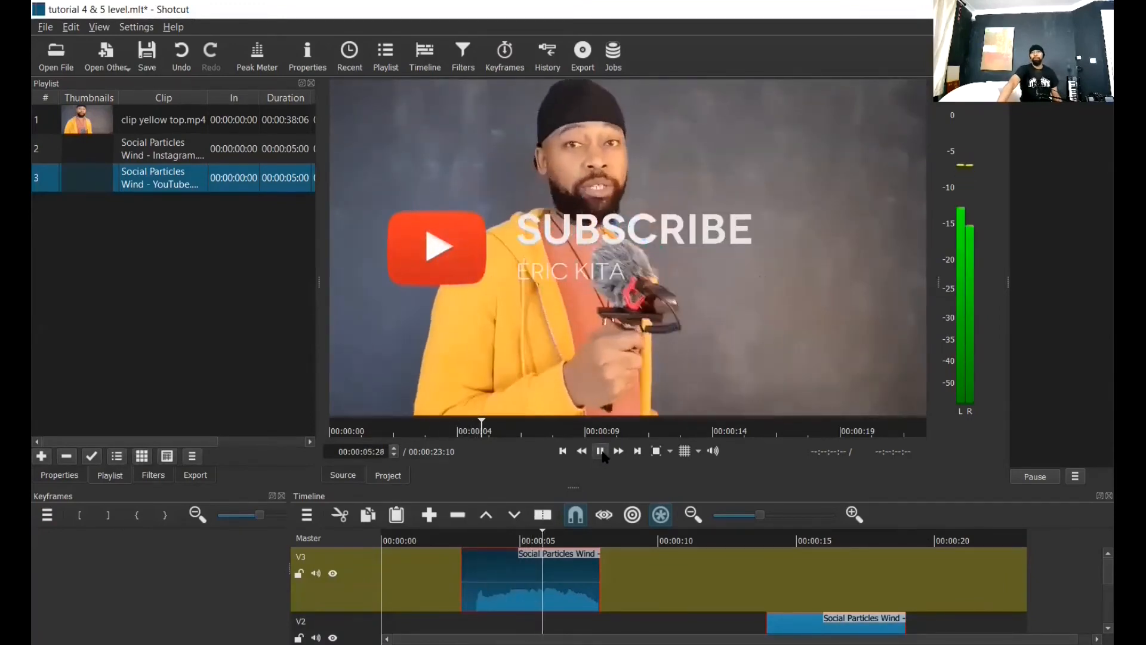
{"action": "left_click", "coordinate": [601, 452]}
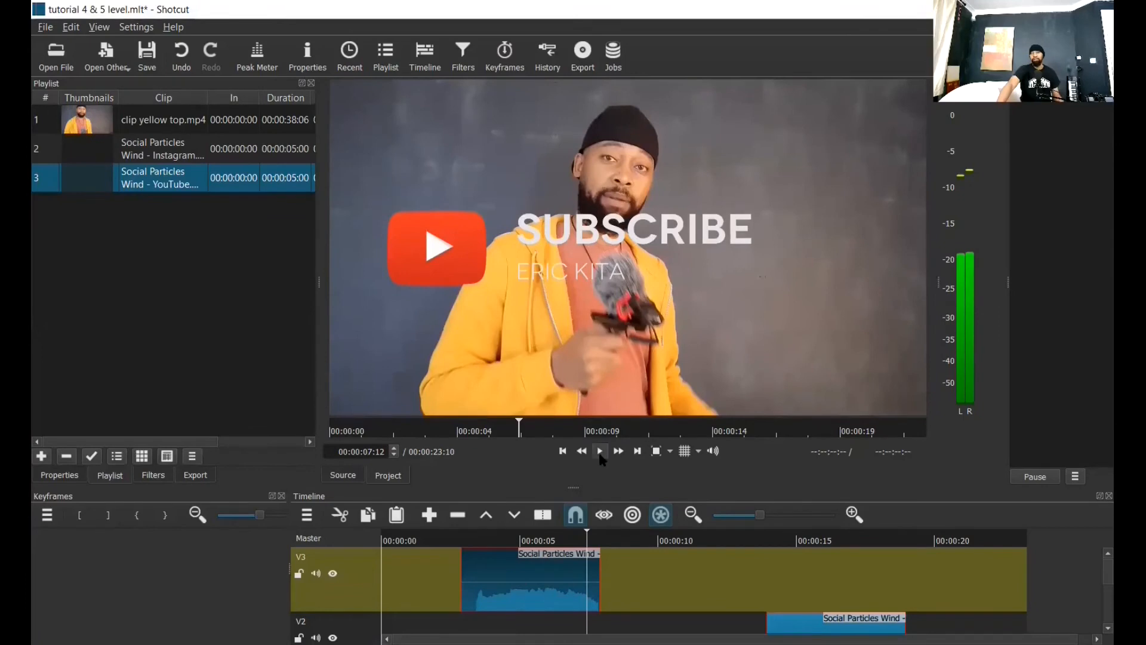
{"action": "left_click", "coordinate": [528, 541]}
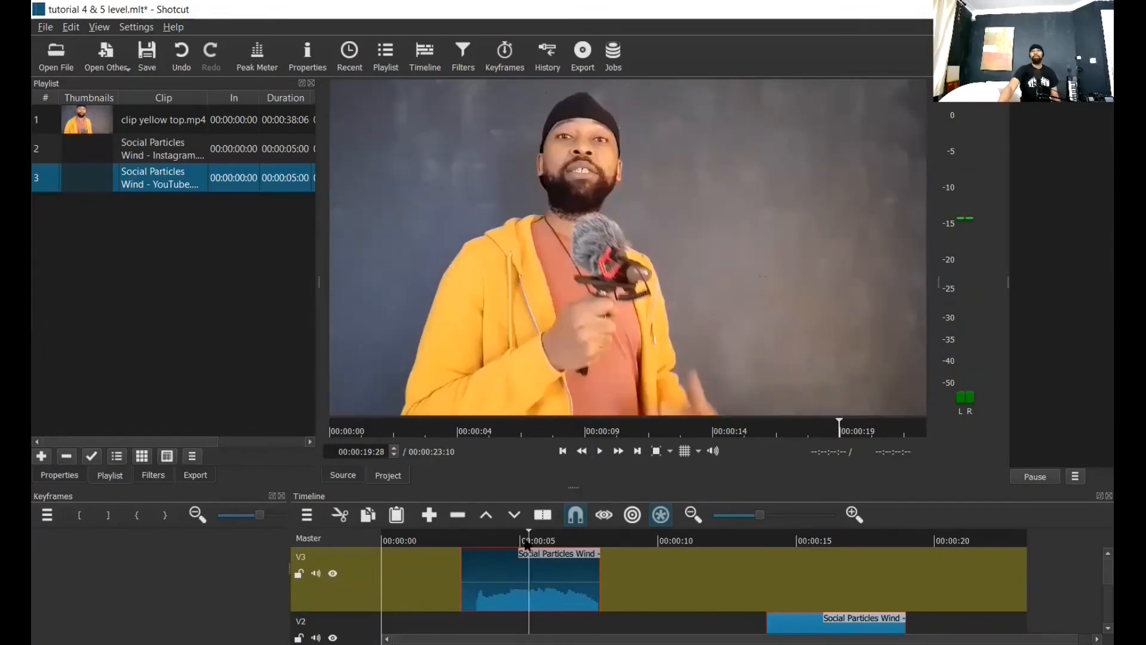
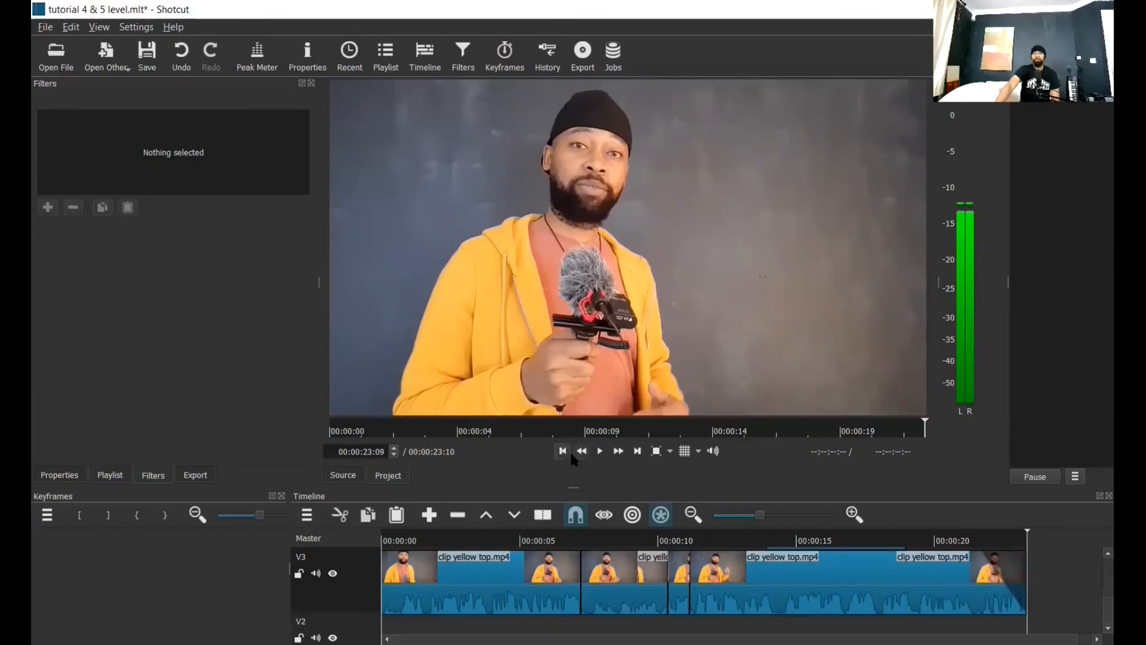
Shorten the Fade Out Audio filter on the last segment of the yellow top clip to 00:00:00:25
{"action": "left_click", "coordinate": [829, 540]}
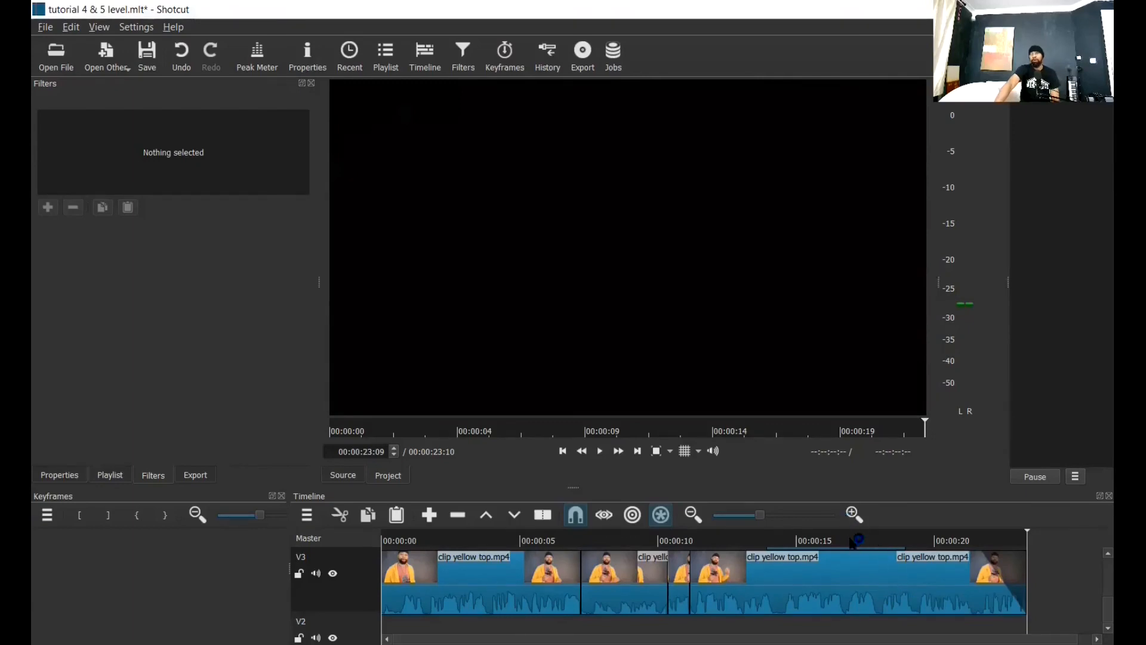
{"action": "left_click", "coordinate": [863, 577]}
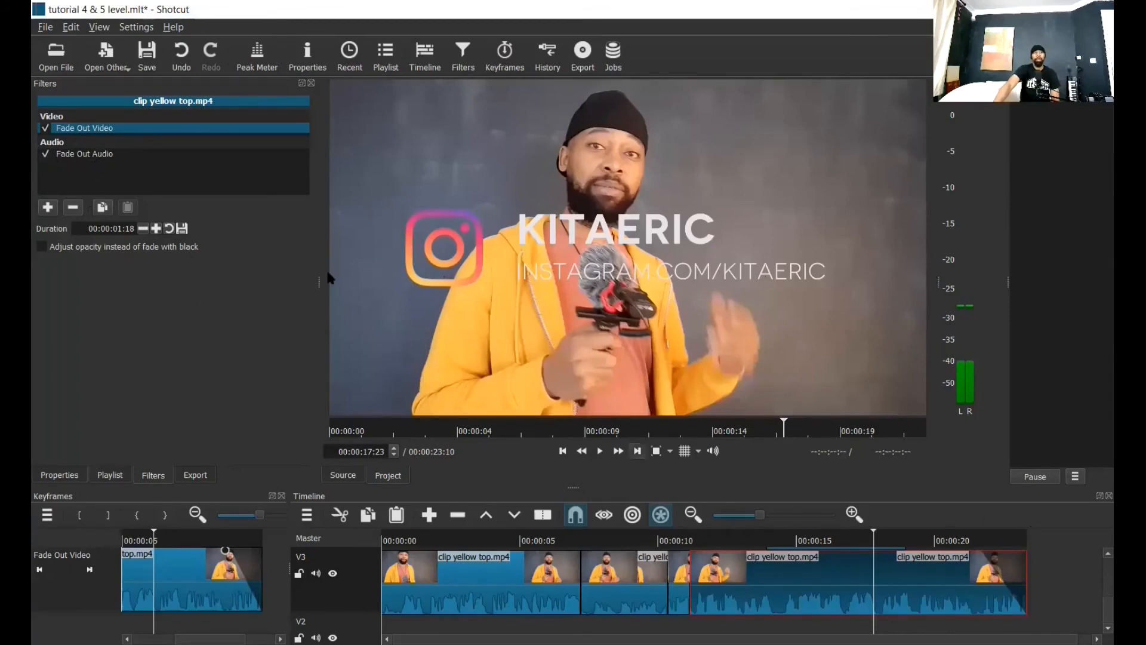
{"action": "left_click", "coordinate": [80, 157]}
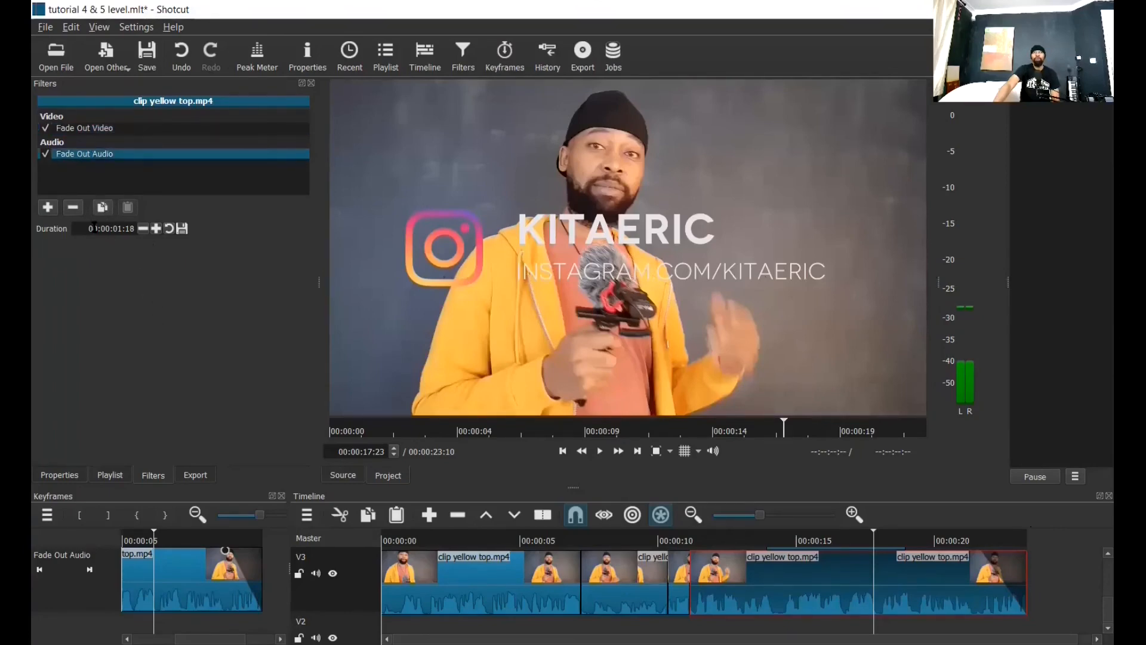
{"action": "left_click", "coordinate": [142, 228]}
{"action": "left_click", "coordinate": [142, 228]}
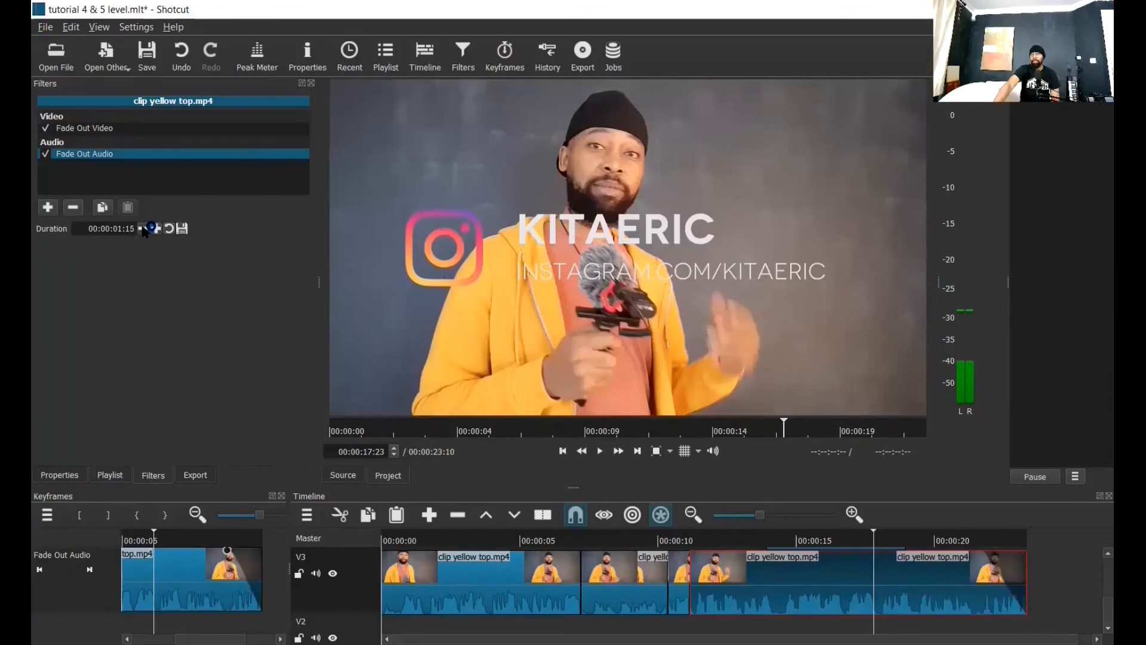
{"action": "left_click", "coordinate": [142, 228]}
{"action": "left_click", "coordinate": [142, 228]}
{"action": "left_click", "coordinate": [142, 228]}
{"action": "left_click", "coordinate": [142, 228]}
{"action": "left_click", "coordinate": [142, 228]}
{"action": "left_click", "coordinate": [142, 228]}
{"action": "left_click", "coordinate": [142, 228]}
{"action": "left_click", "coordinate": [142, 228]}
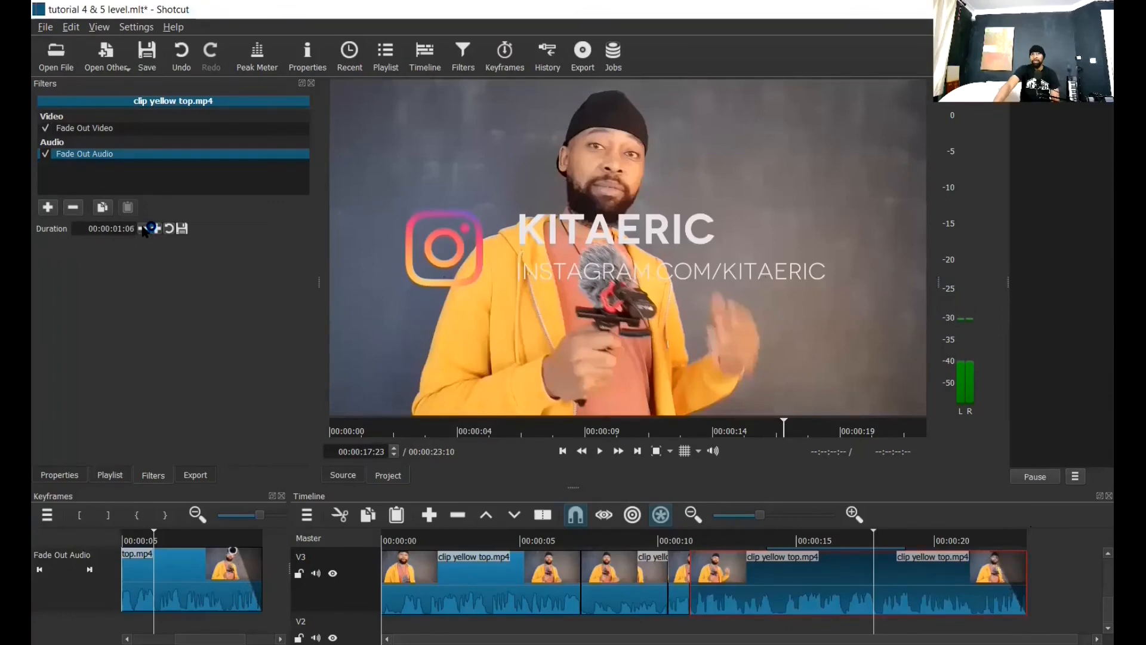
{"action": "left_click", "coordinate": [142, 228]}
{"action": "left_click", "coordinate": [142, 228]}
{"action": "left_click", "coordinate": [142, 228]}
{"action": "left_click", "coordinate": [142, 228]}
{"action": "left_click", "coordinate": [143, 228]}
{"action": "left_click", "coordinate": [142, 228]}
{"action": "left_click", "coordinate": [143, 228]}
{"action": "left_click", "coordinate": [142, 228]}
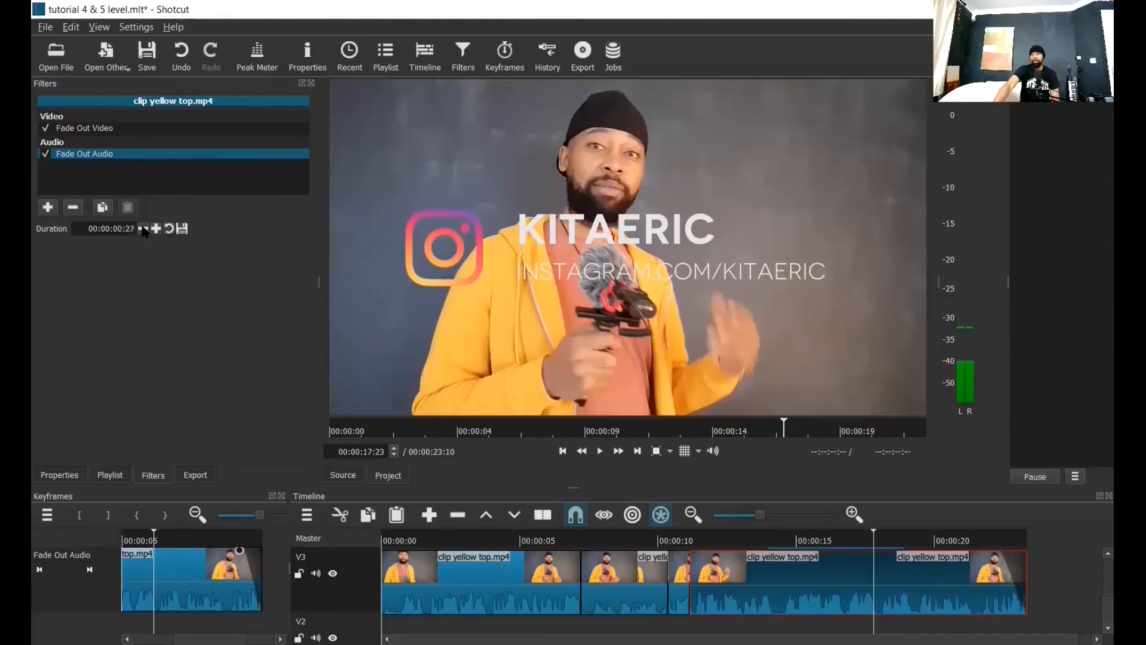
{"action": "left_click", "coordinate": [142, 228]}
{"action": "left_click", "coordinate": [142, 228]}
Check the Fade Out Video filter's settings and shorten the last segment's audio fade-out to 00:00:00:19
{"action": "left_click", "coordinate": [98, 131]}
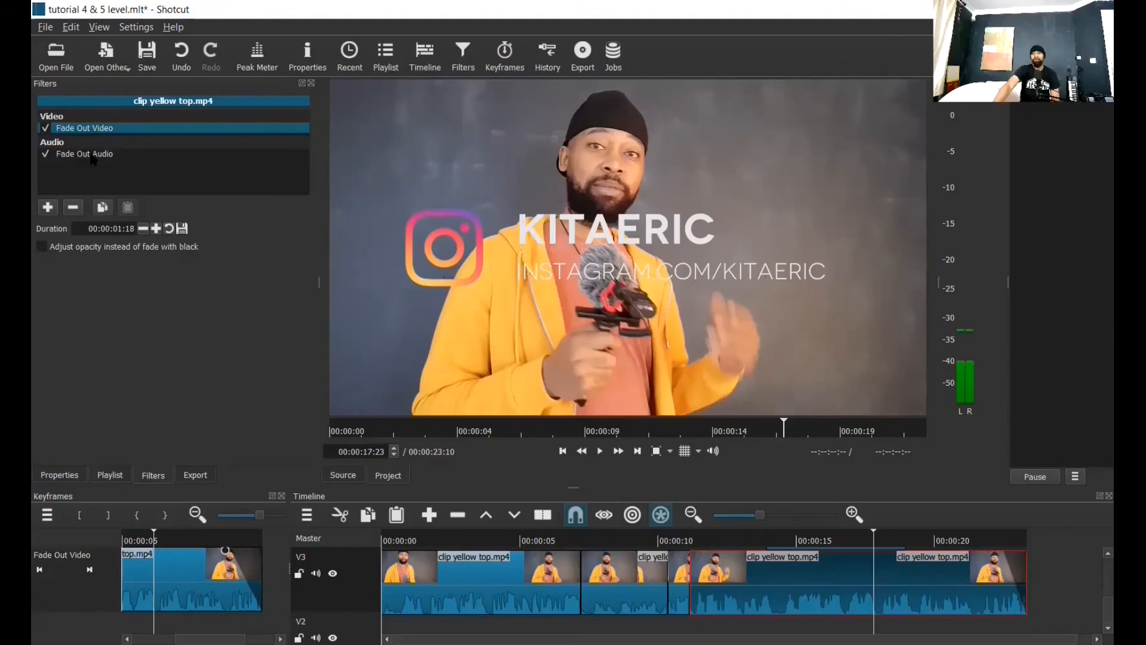
{"action": "left_click", "coordinate": [94, 157]}
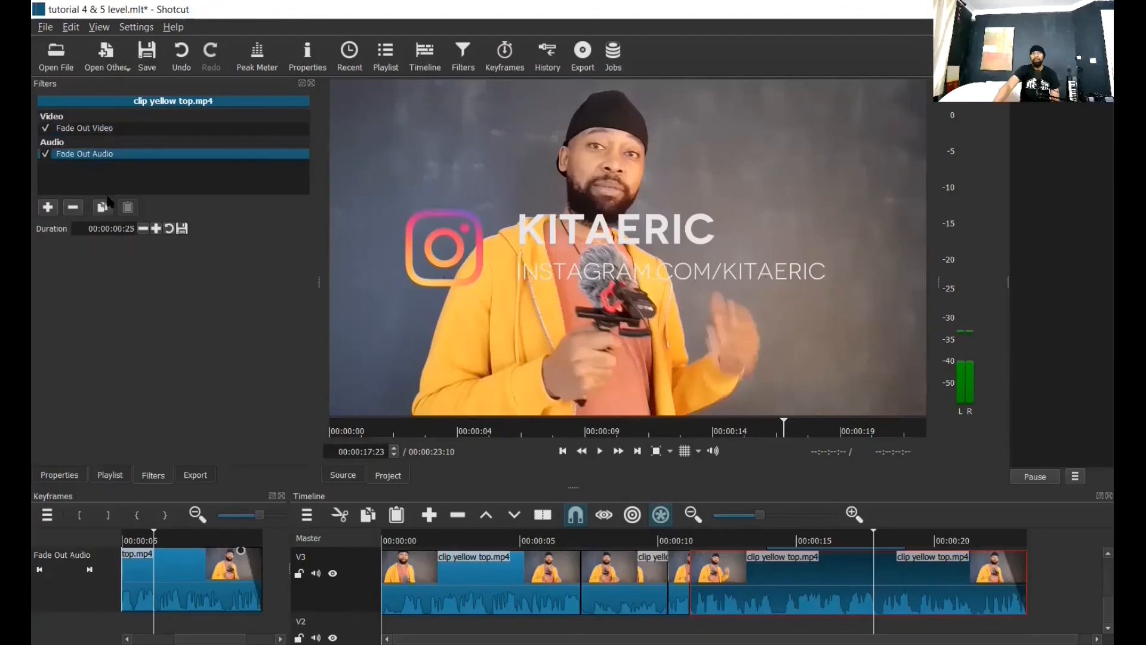
{"action": "left_click", "coordinate": [144, 229]}
{"action": "left_click", "coordinate": [143, 230]}
{"action": "left_click", "coordinate": [143, 229]}
{"action": "left_click", "coordinate": [143, 229]}
{"action": "left_click", "coordinate": [143, 229]}
{"action": "left_click", "coordinate": [144, 230]}
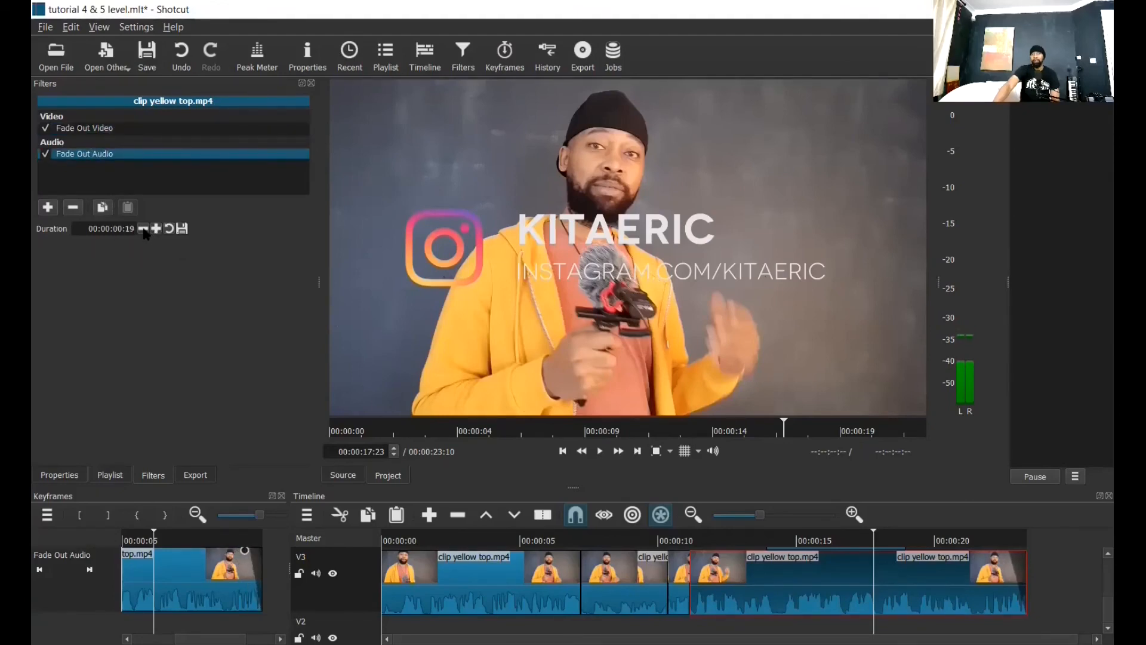
Lengthen the last segment's audio fade-out to 00:00:00:28
{"action": "left_click", "coordinate": [157, 229]}
{"action": "left_click", "coordinate": [157, 229]}
{"action": "left_click", "coordinate": [157, 229]}
{"action": "left_click", "coordinate": [157, 229]}
{"action": "left_click", "coordinate": [156, 229]}
{"action": "left_click", "coordinate": [157, 230]}
{"action": "left_click", "coordinate": [157, 229]}
{"action": "left_click", "coordinate": [157, 229]}
{"action": "left_click", "coordinate": [157, 229]}
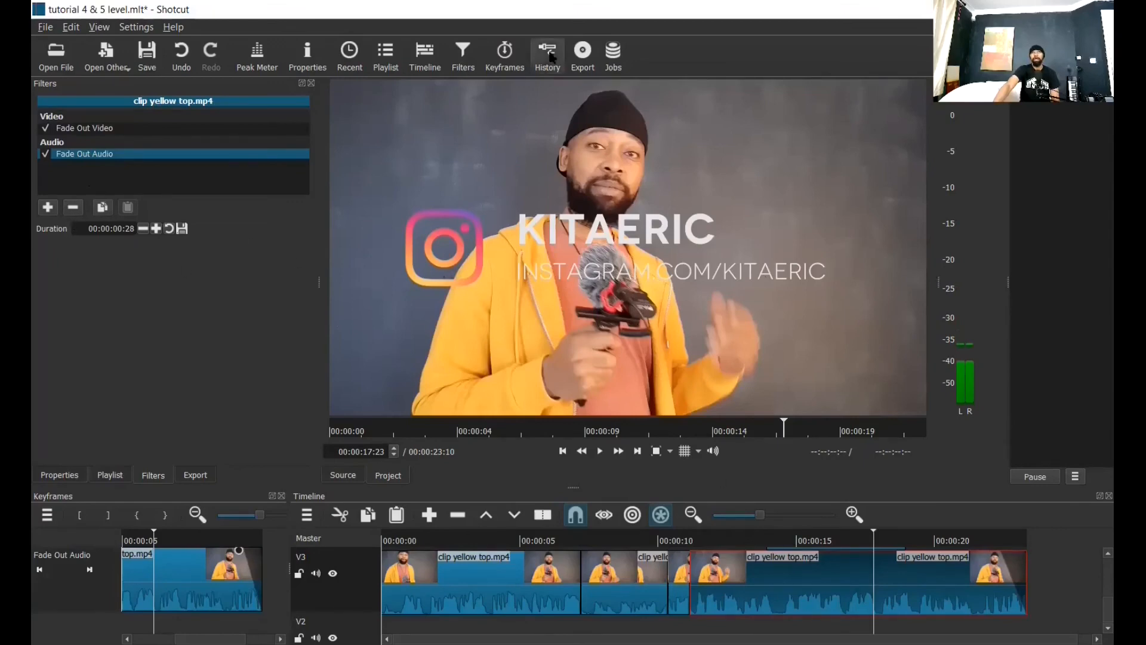
Choose Fade Out Audio from the audio filters for the last segment and reduce its duration to 00:00:00:23
{"action": "left_click", "coordinate": [48, 207]}
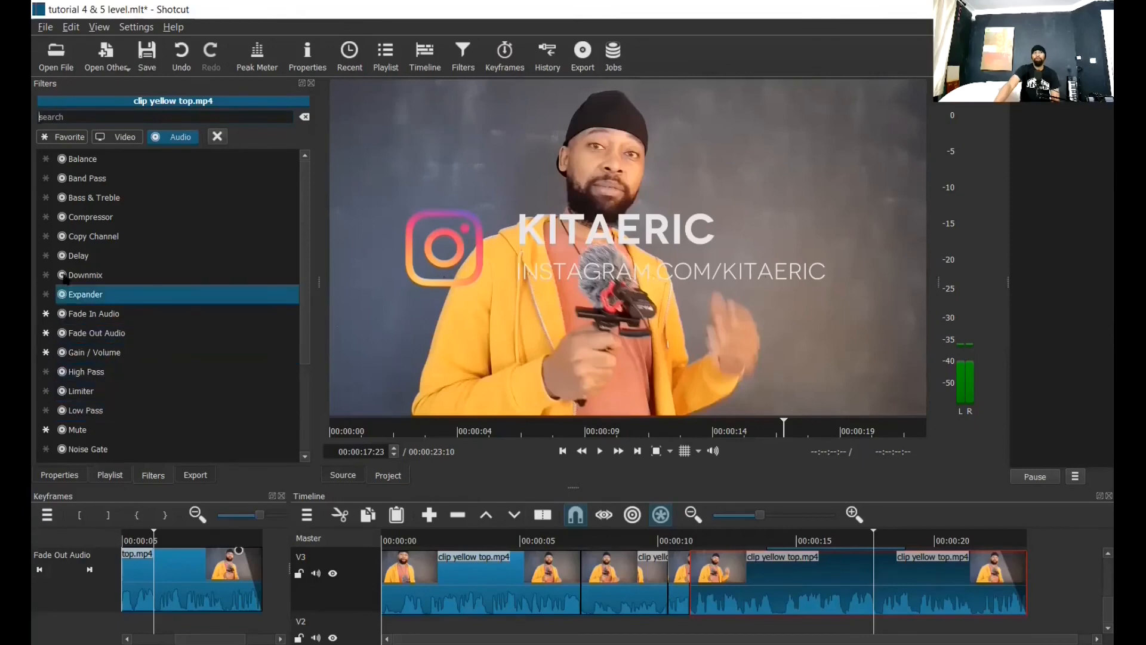
{"action": "left_click", "coordinate": [89, 336]}
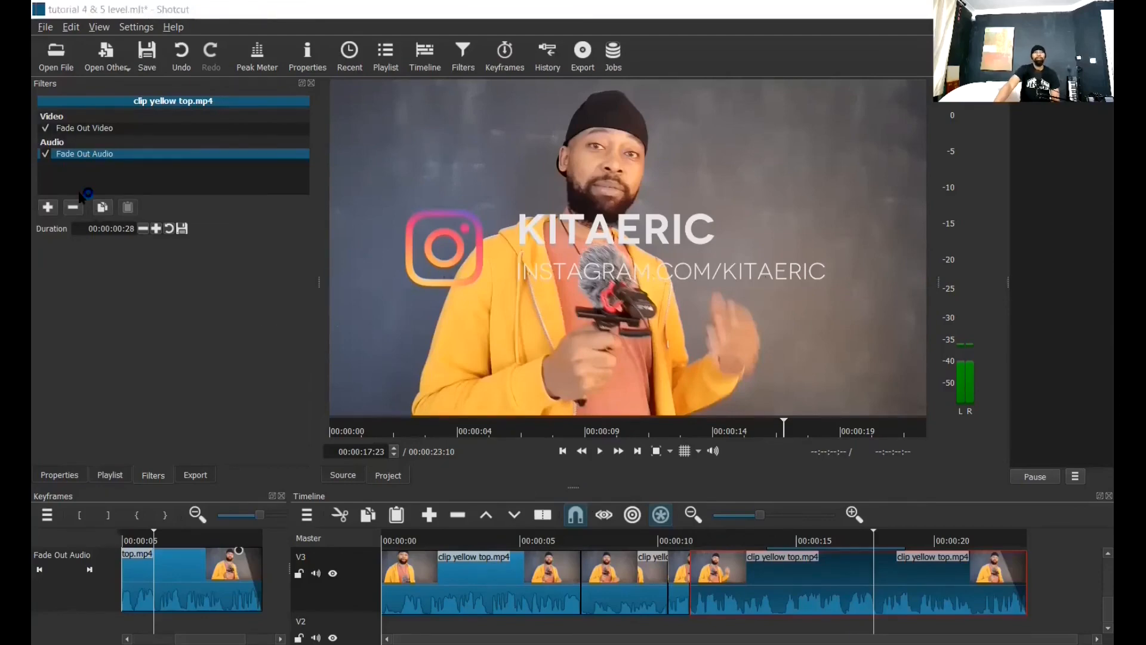
{"action": "left_click", "coordinate": [144, 229]}
{"action": "left_click", "coordinate": [144, 229]}
{"action": "left_click", "coordinate": [144, 229]}
{"action": "left_click", "coordinate": [144, 229]}
{"action": "left_click", "coordinate": [144, 229]}
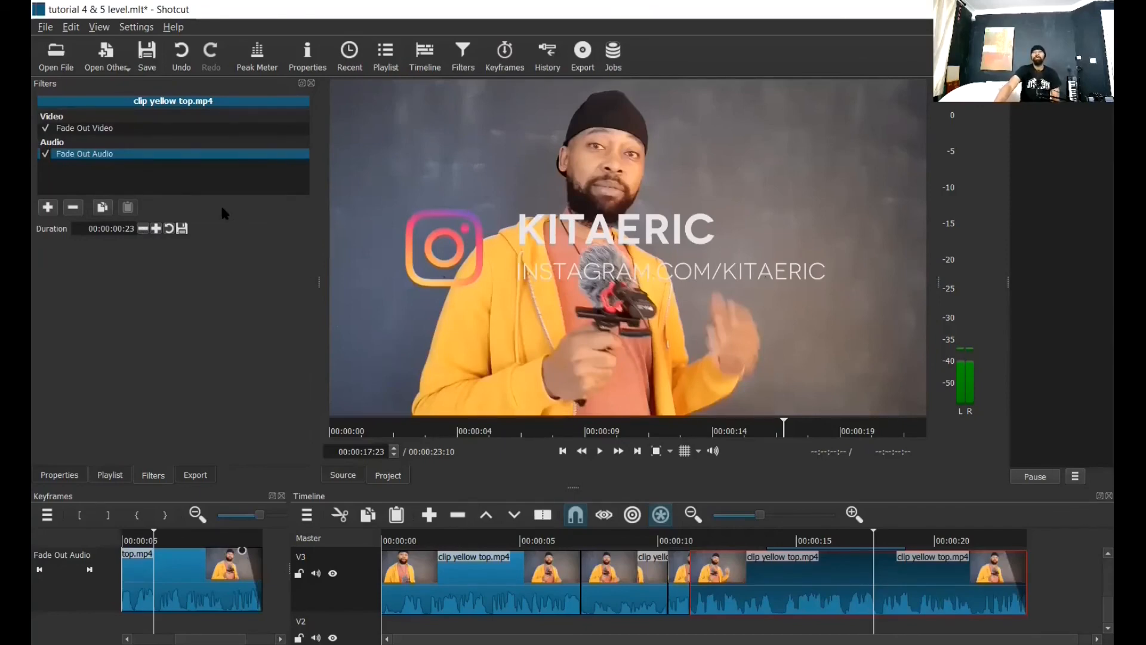
Add the Fade In Audio filter to the first segment of the yellow top clip and set its duration to 00:00:01:15
{"action": "left_click", "coordinate": [470, 578]}
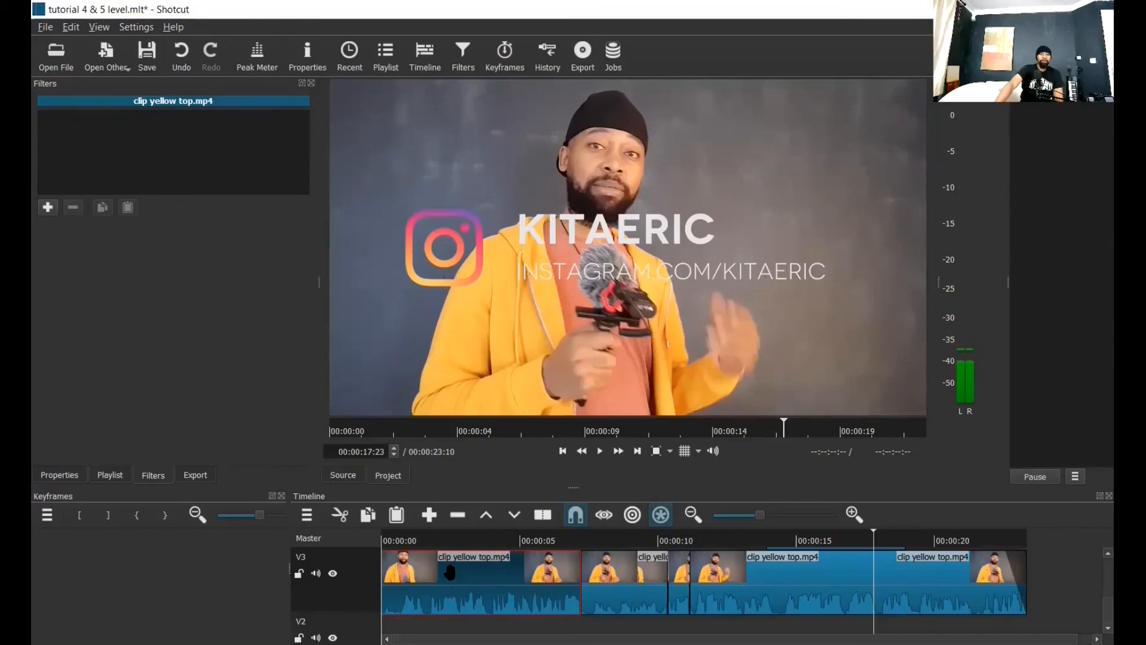
{"action": "left_click", "coordinate": [433, 542]}
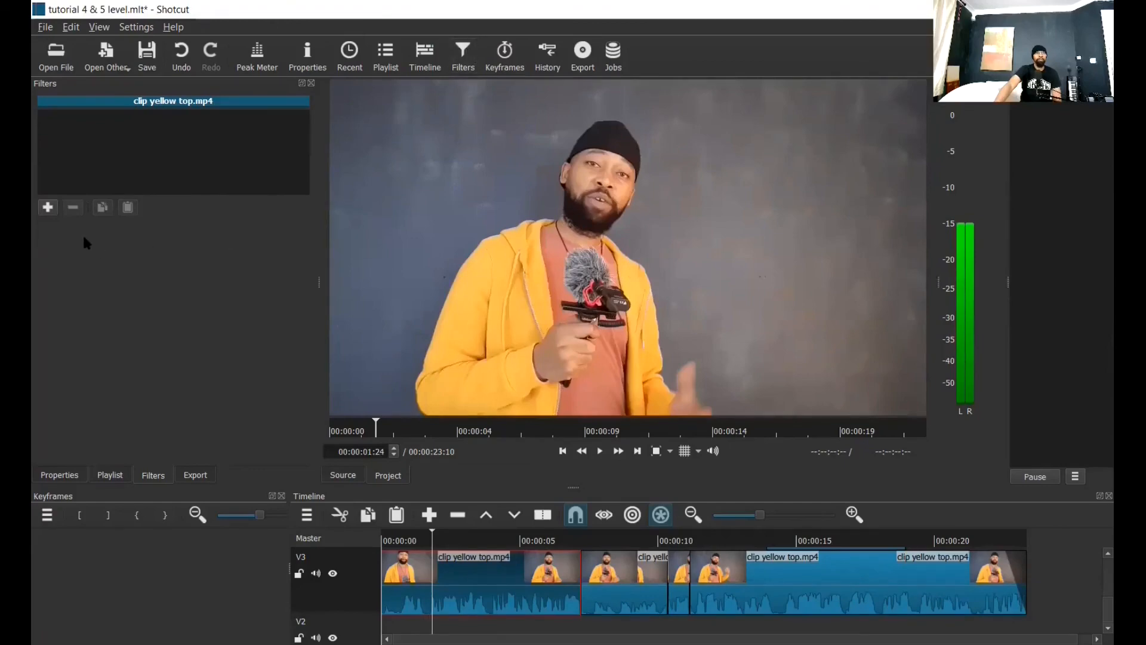
{"action": "left_click", "coordinate": [48, 208]}
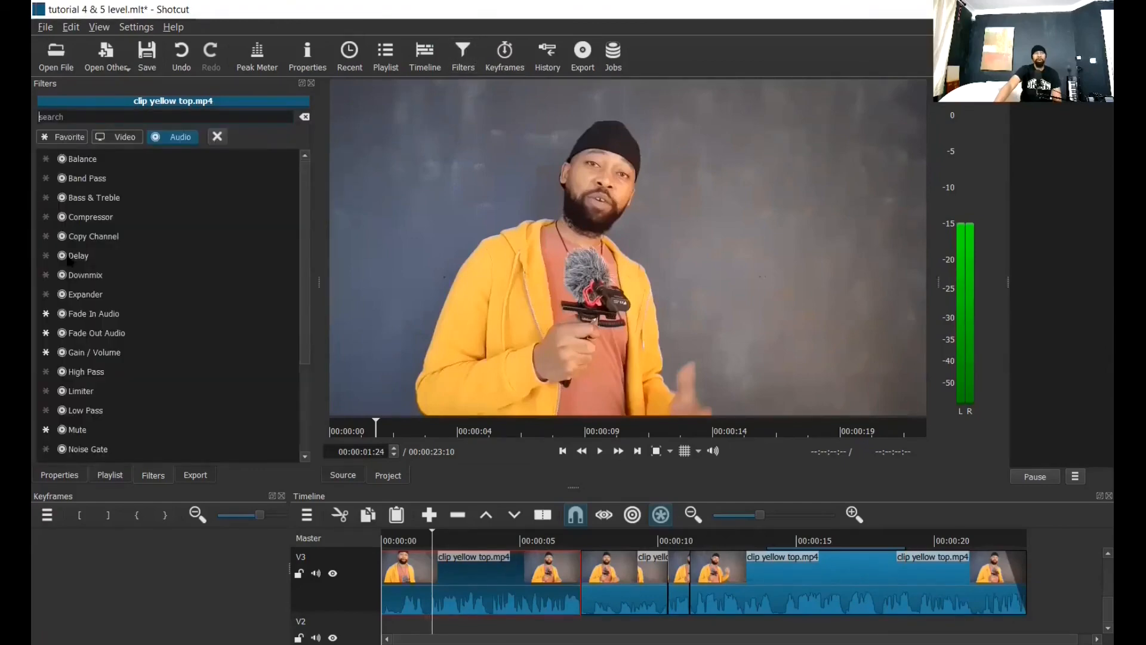
{"action": "left_click", "coordinate": [94, 315]}
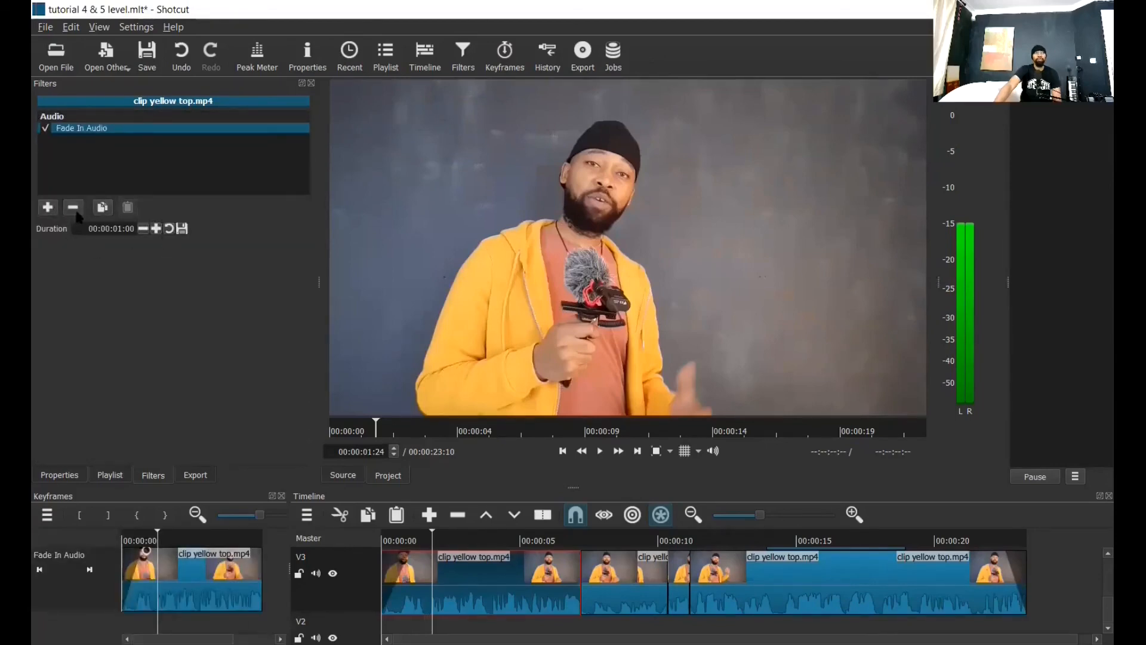
{"action": "left_click", "coordinate": [156, 229]}
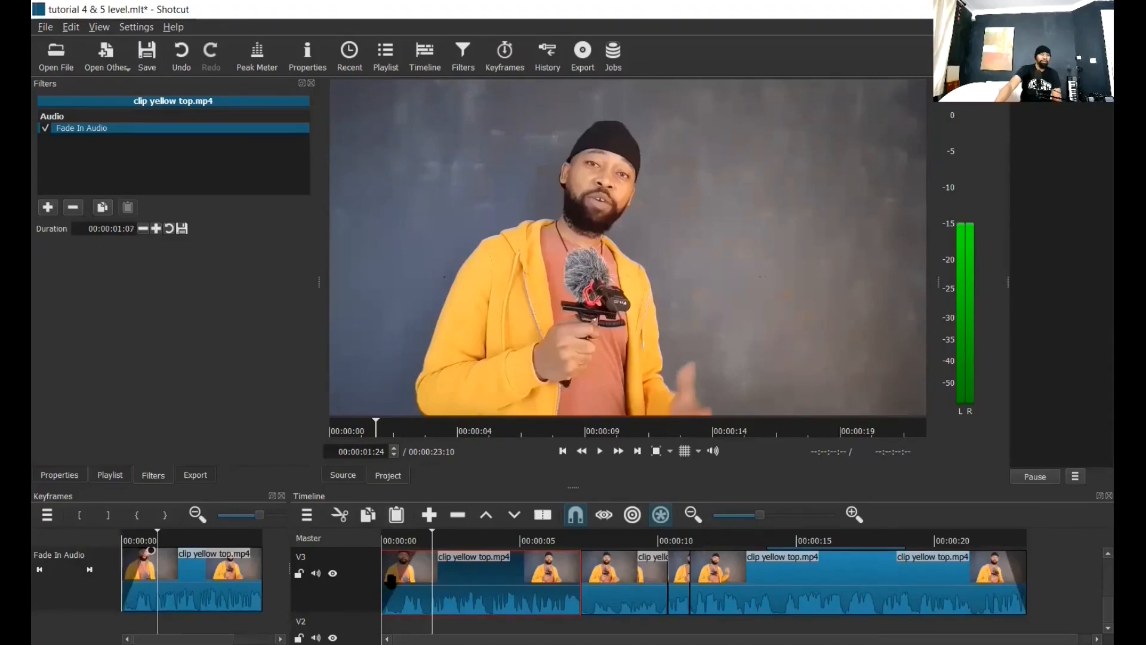
{"action": "left_click", "coordinate": [156, 229]}
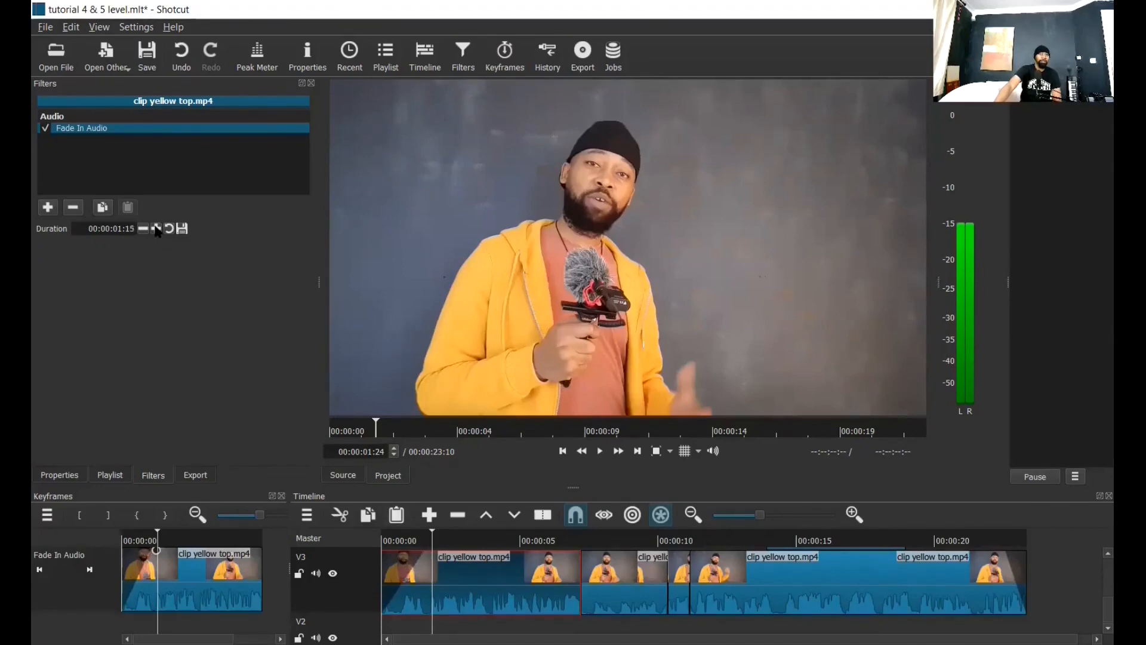
Lengthen the first segment's audio fade-in to 00:00:02:15
{"action": "left_click", "coordinate": [157, 229]}
{"action": "left_click", "coordinate": [156, 228]}
{"action": "left_click", "coordinate": [156, 228]}
{"action": "left_click", "coordinate": [157, 229]}
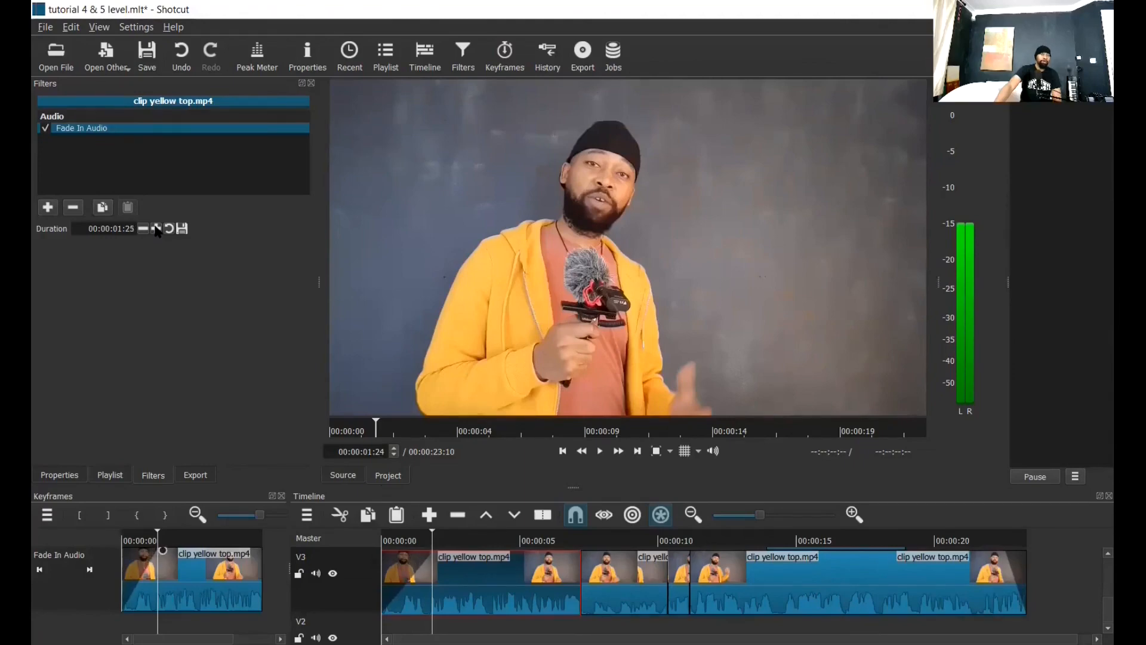
{"action": "left_click", "coordinate": [156, 228]}
{"action": "left_click", "coordinate": [156, 229]}
{"action": "left_click", "coordinate": [157, 228]}
{"action": "left_click", "coordinate": [156, 228]}
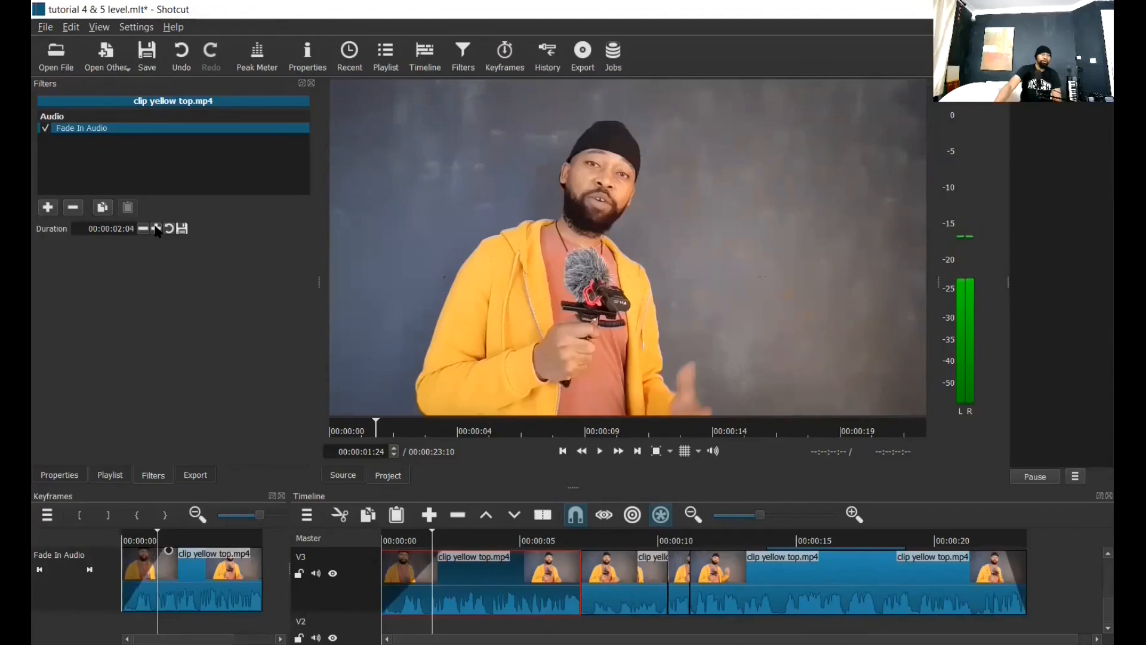
{"action": "left_click", "coordinate": [156, 229]}
{"action": "left_click", "coordinate": [156, 229]}
{"action": "left_click", "coordinate": [157, 228]}
{"action": "left_click", "coordinate": [156, 228]}
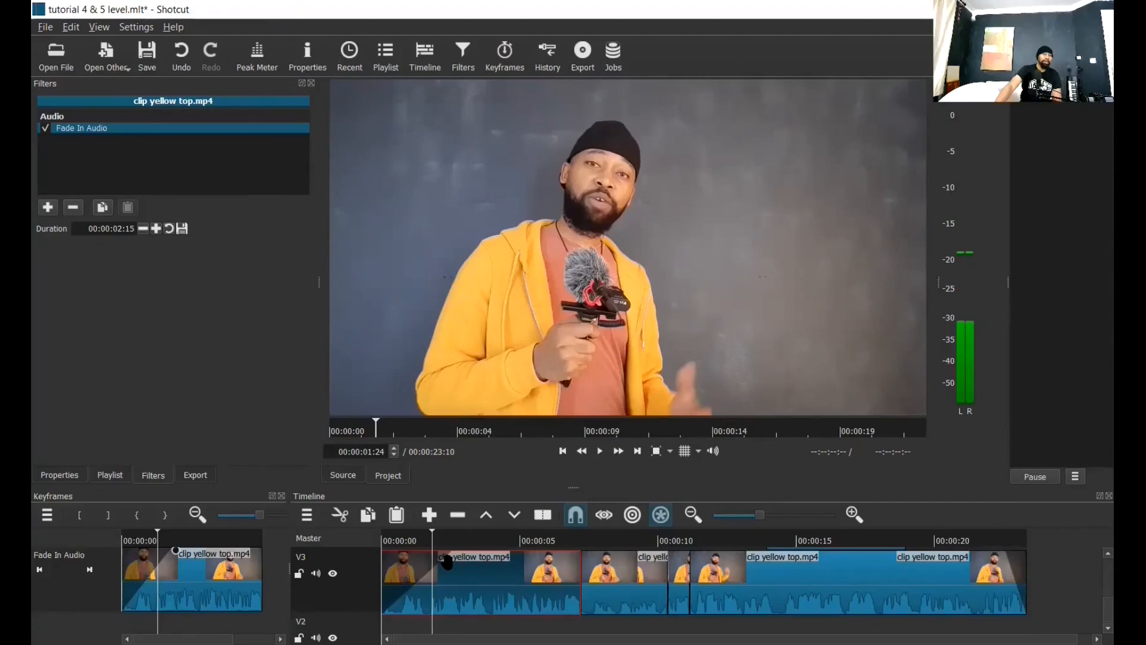
{"action": "left_click_drag", "start_coordinate": [447, 561], "coordinate": [458, 571]}
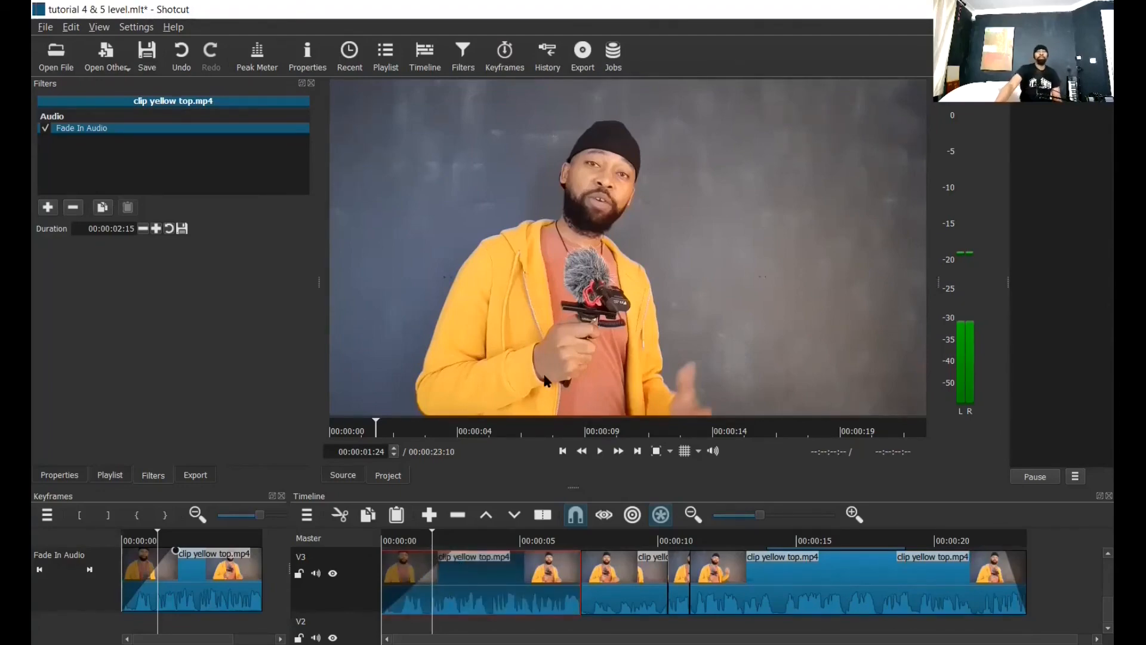
Play the project from the beginning through the first segment's audio fade-in, then stop playback partway through the subscribe animation
{"action": "left_click", "coordinate": [560, 455]}
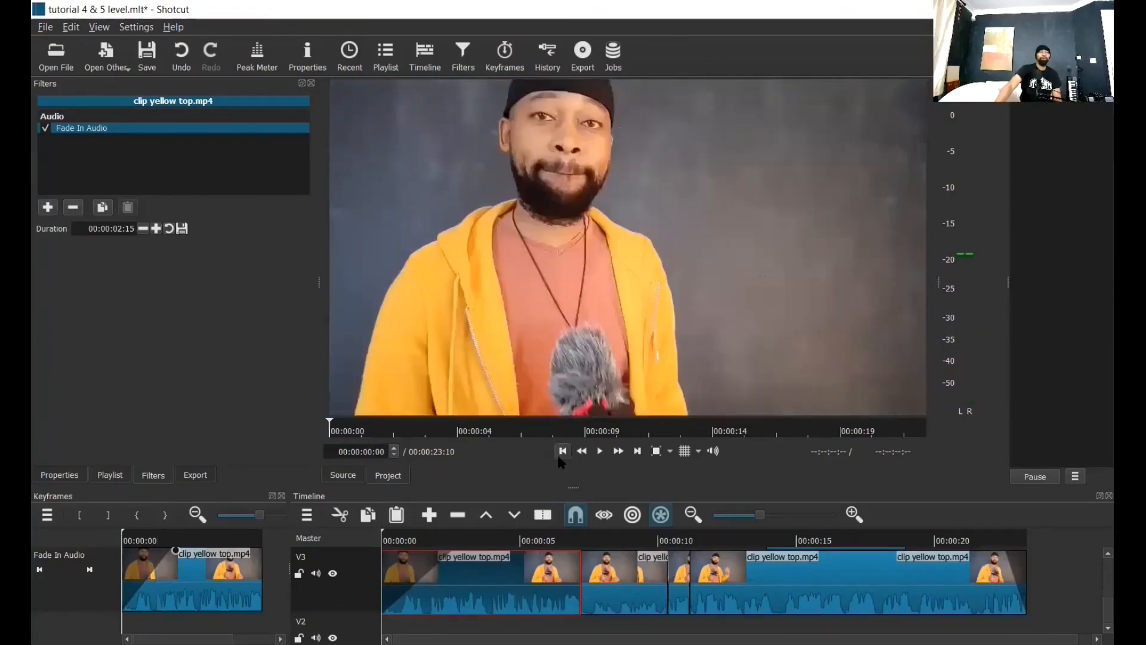
{"action": "left_click", "coordinate": [600, 452]}
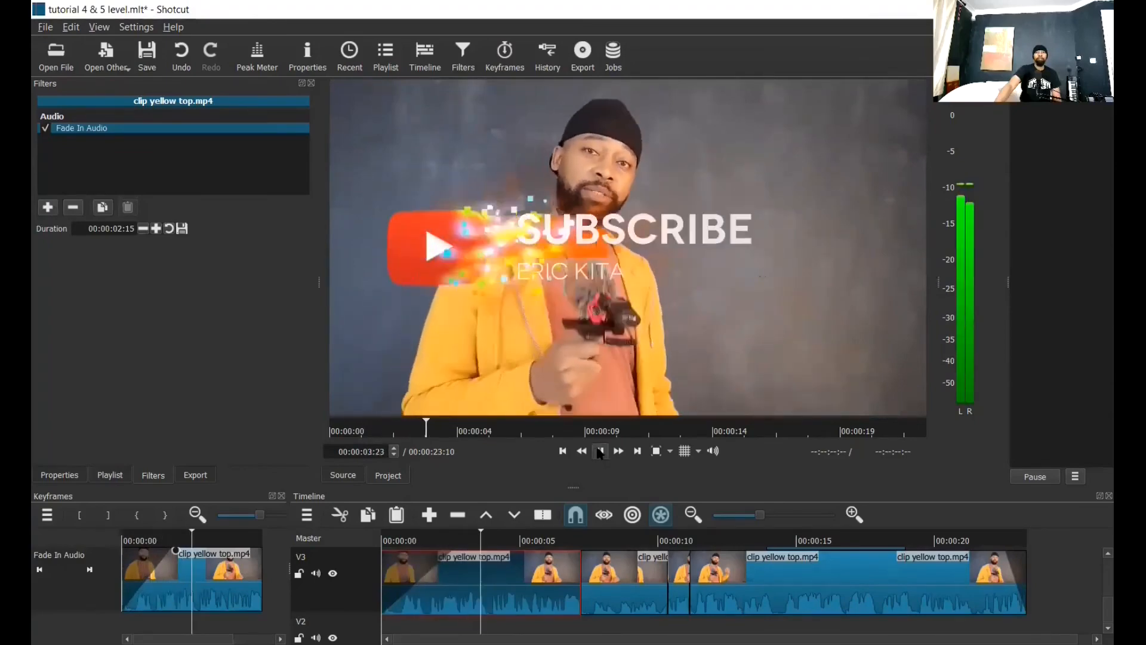
{"action": "left_click", "coordinate": [599, 452]}
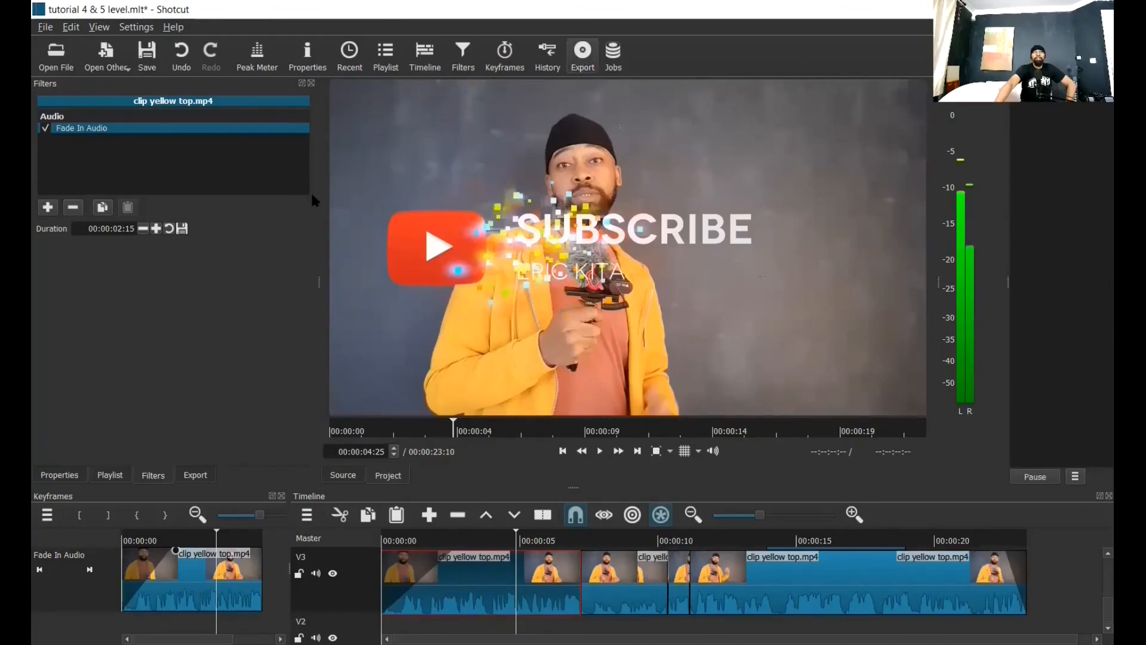
Show the project's playlist of source clips
{"action": "left_click", "coordinate": [386, 55]}
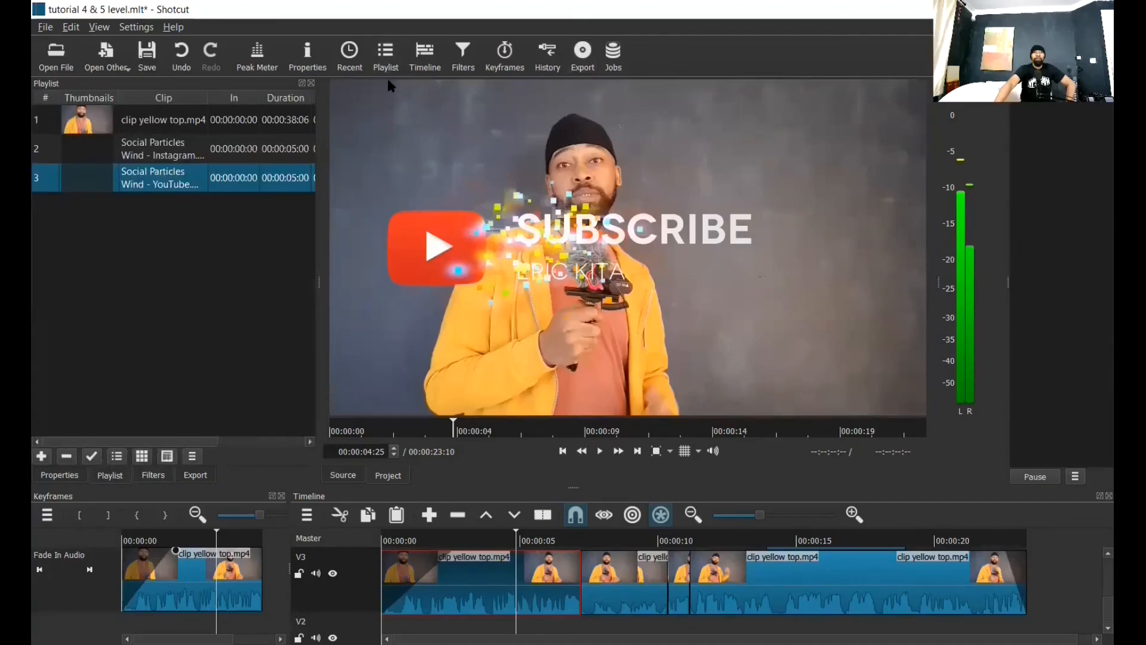